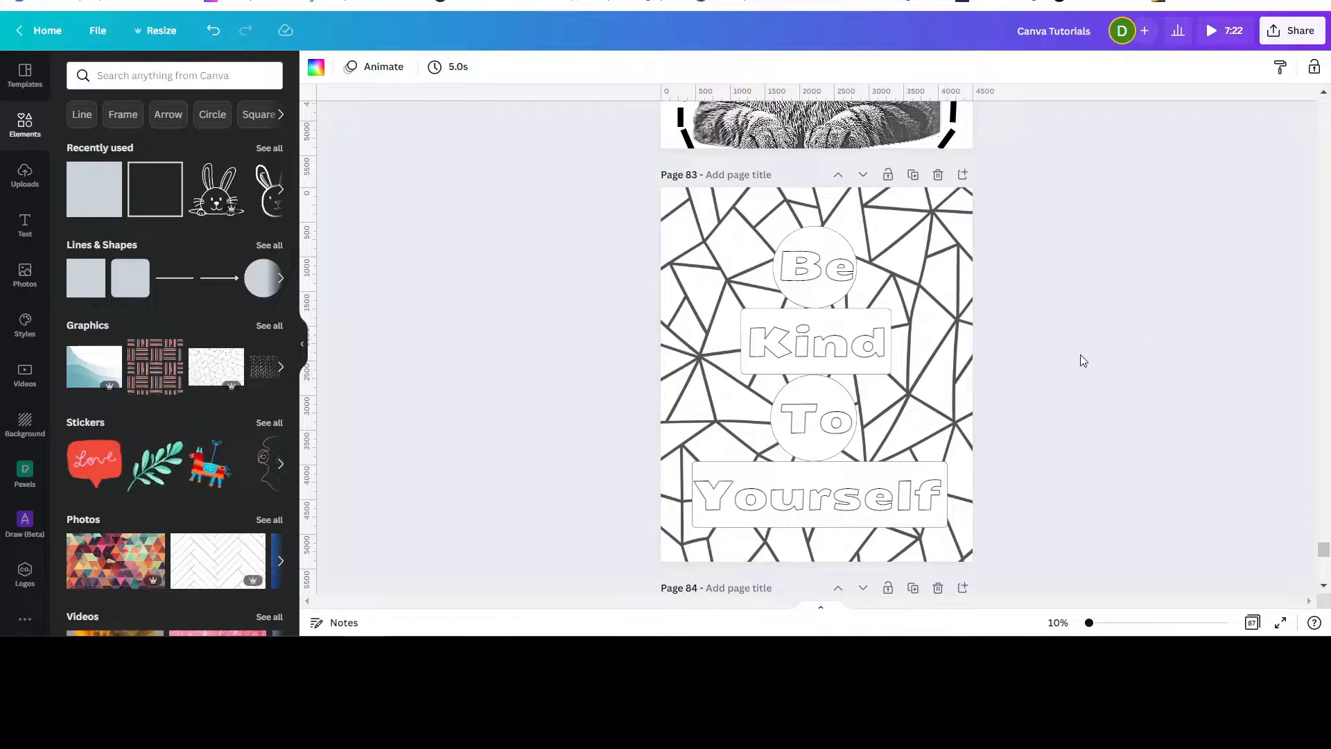
Add a new blank page after page 83 and search the elements library for patterns.
click(963, 175)
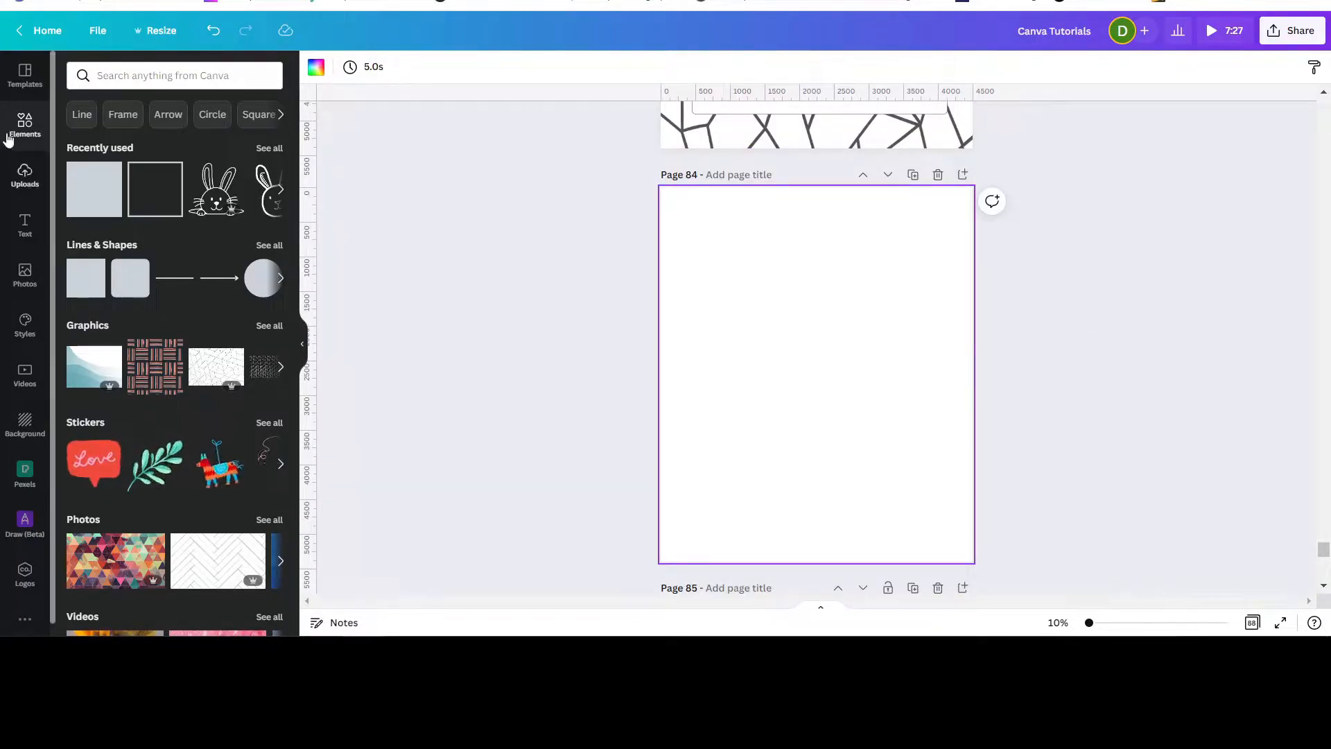
click(115, 75)
text(p)
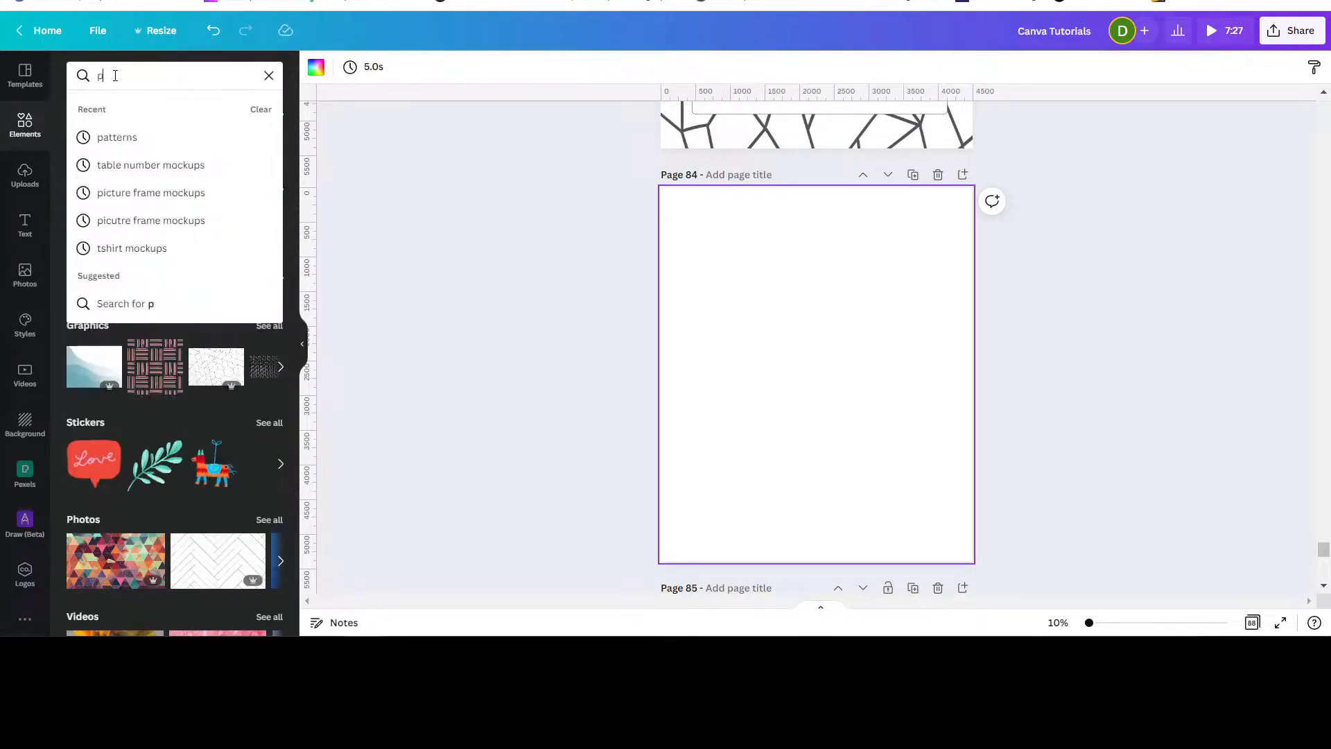
text(atterns)
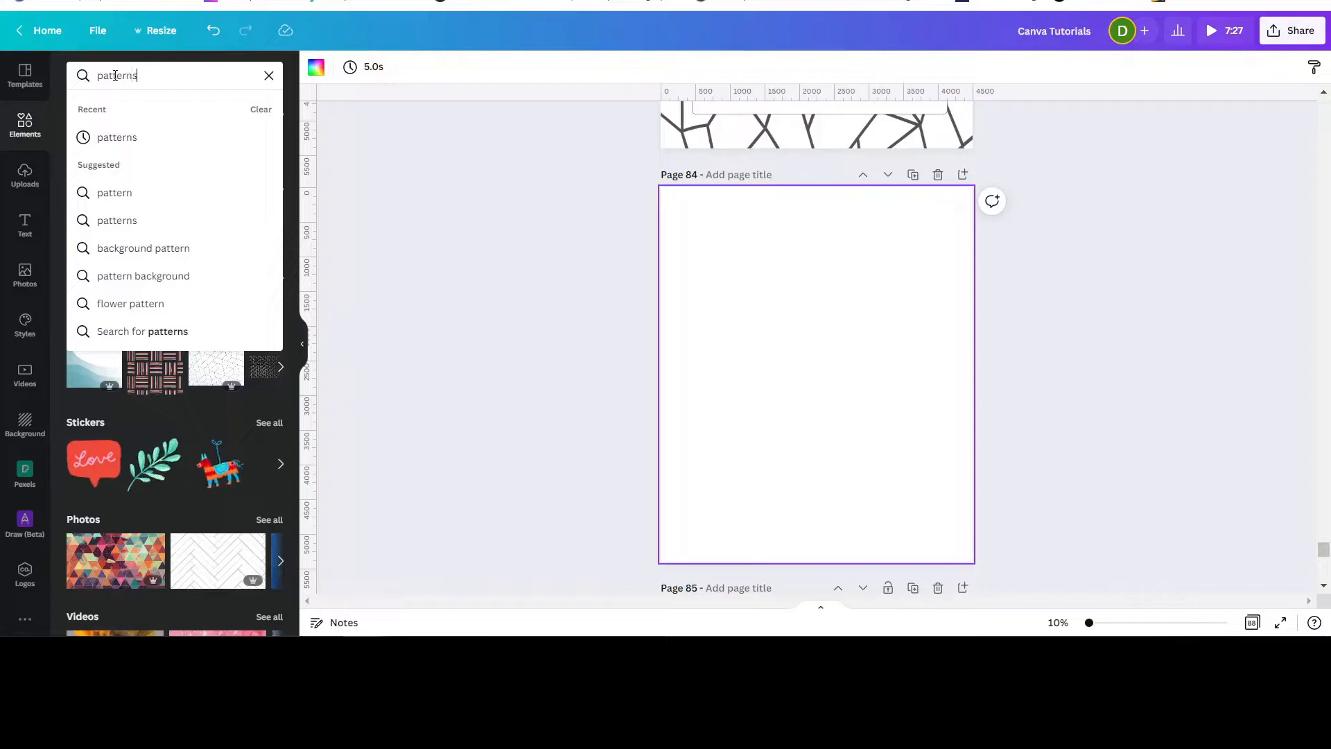
key(Return)
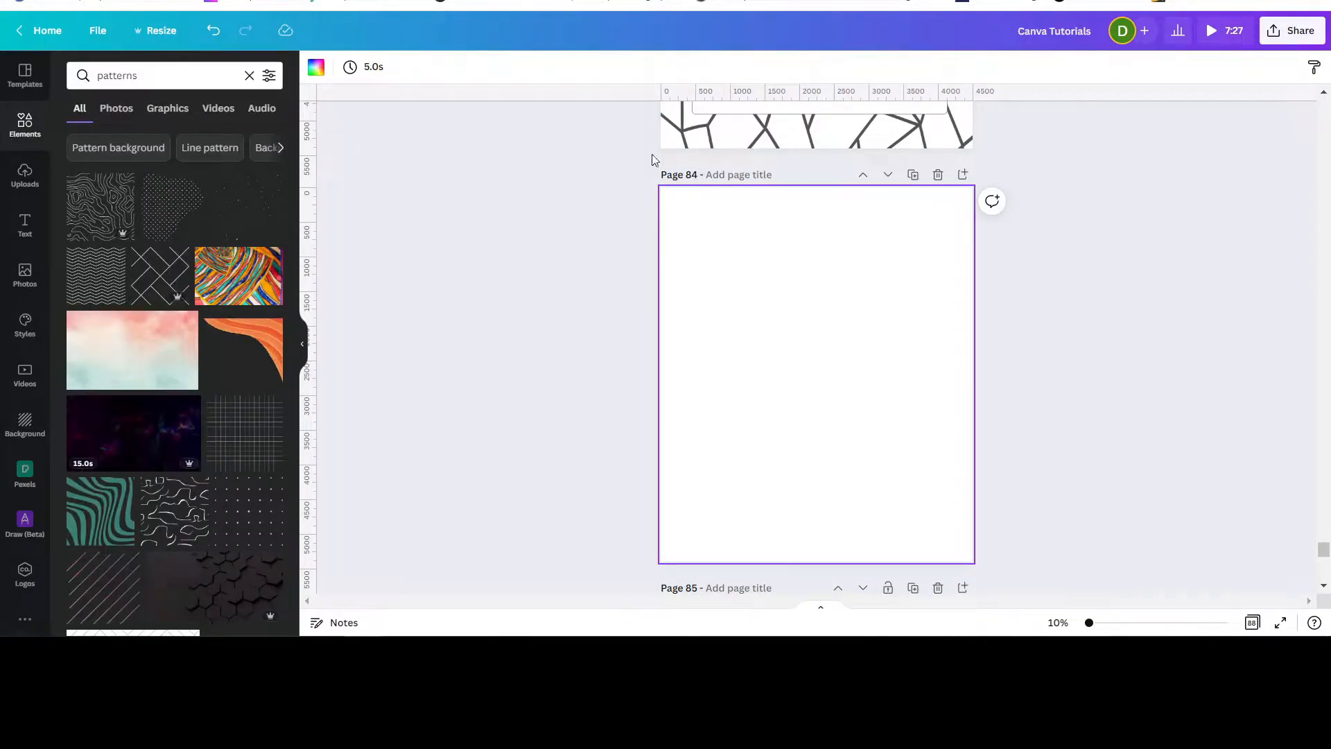
scroll(808, 244, up, 3)
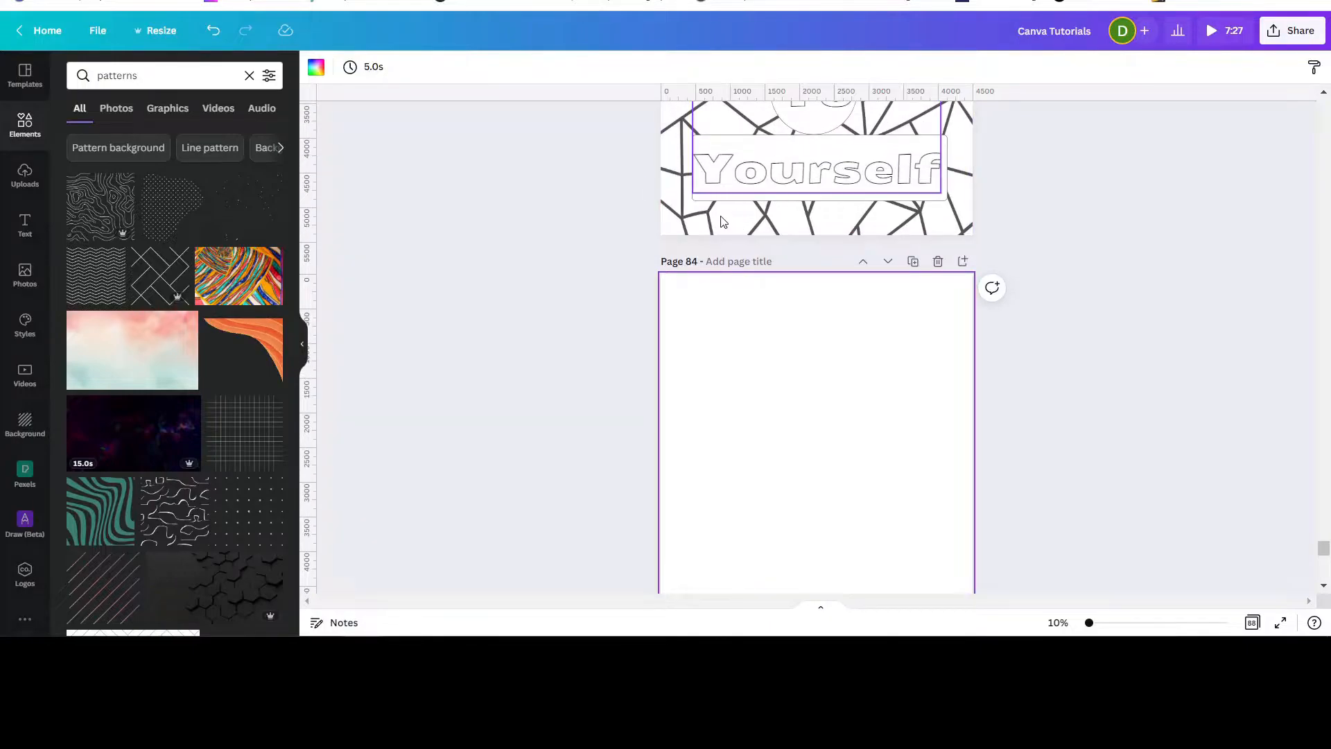
scroll(867, 333, down, 3)
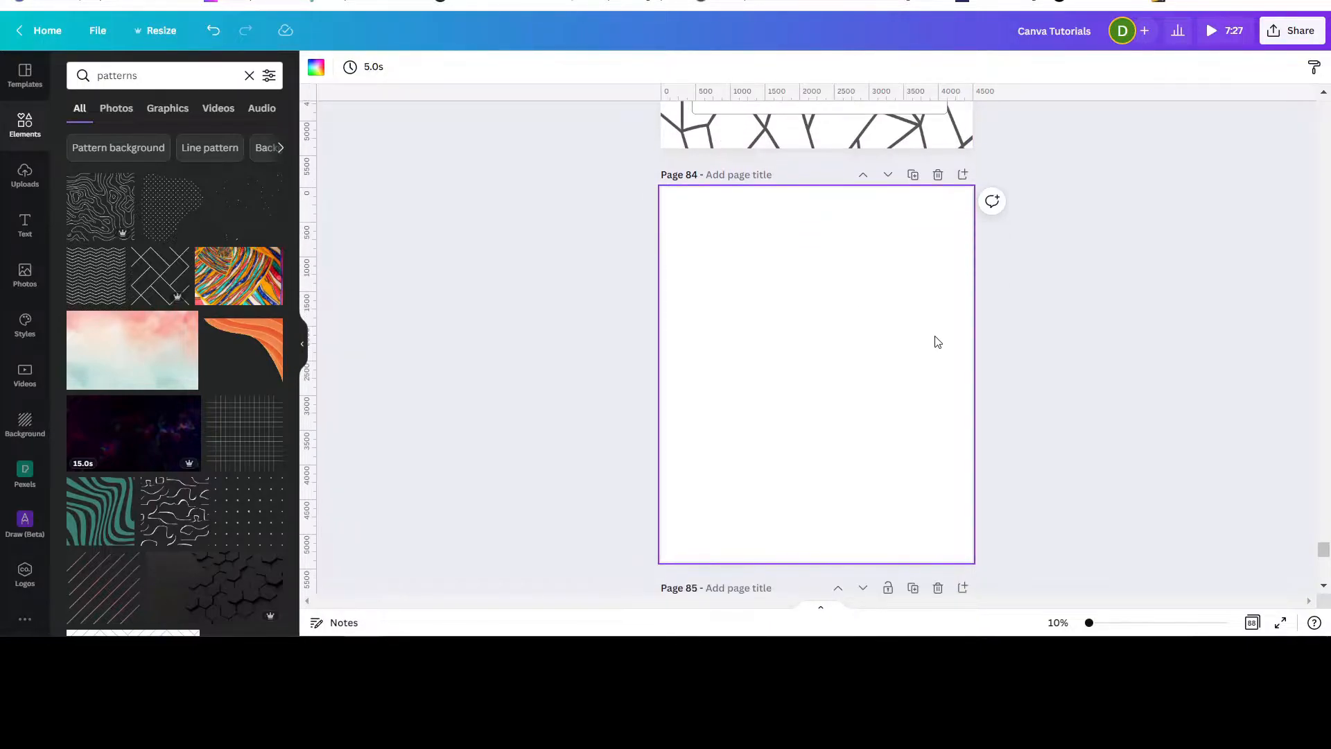
scroll(931, 341, up, 10)
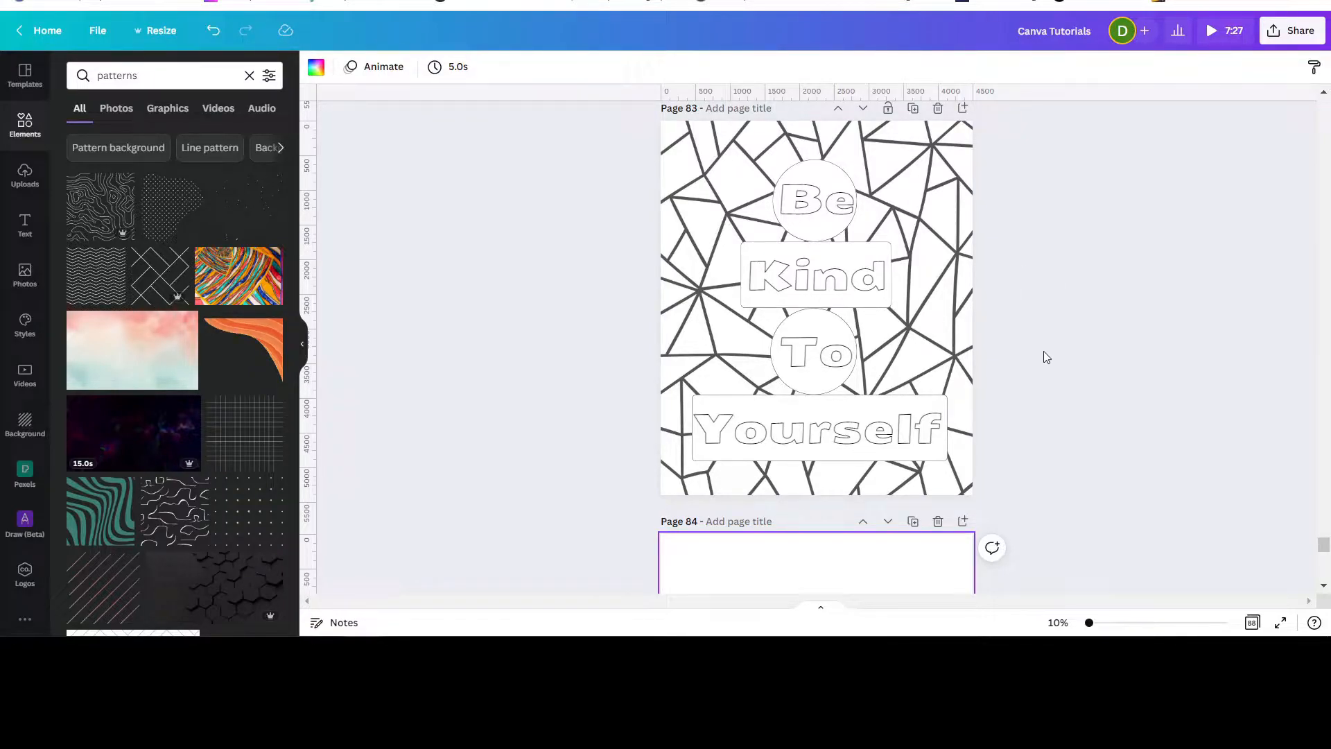
scroll(1045, 356, down, 10)
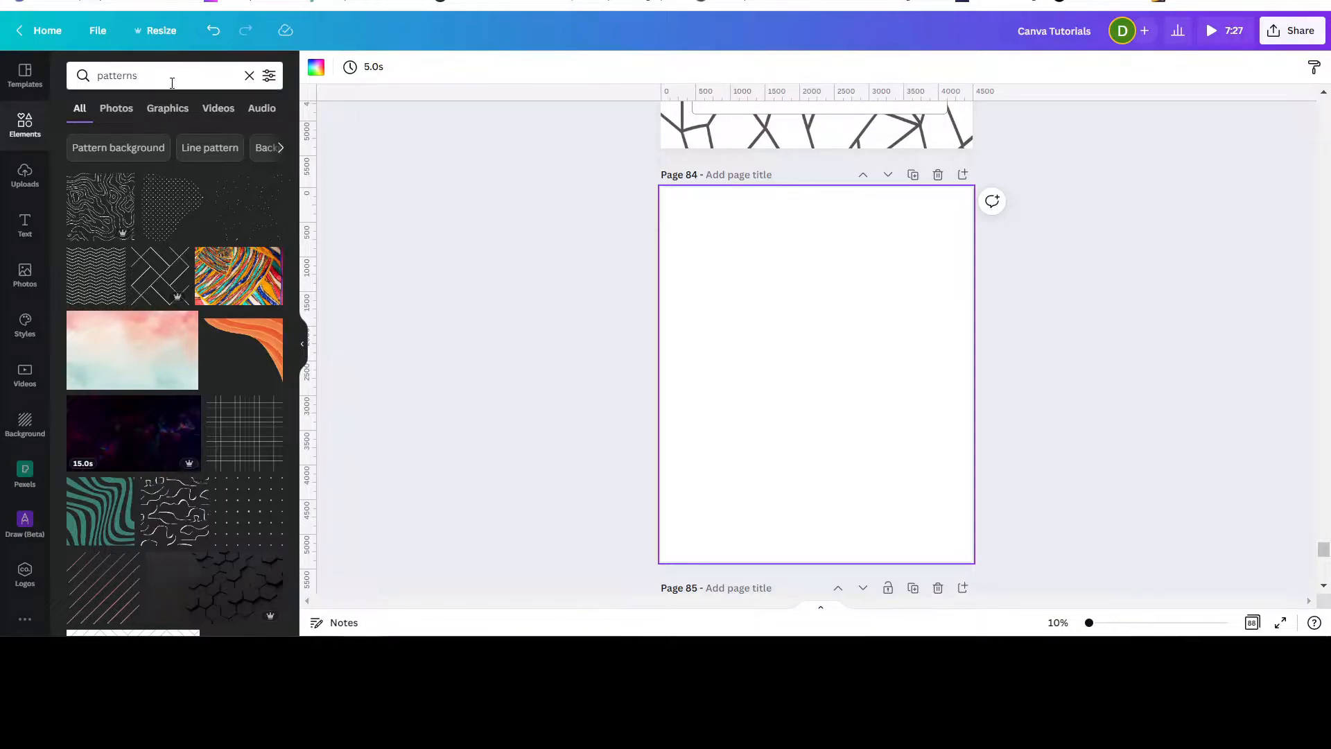
Filter the results to Graphics, add the zigzag pattern to the new page and color it black.
click(163, 116)
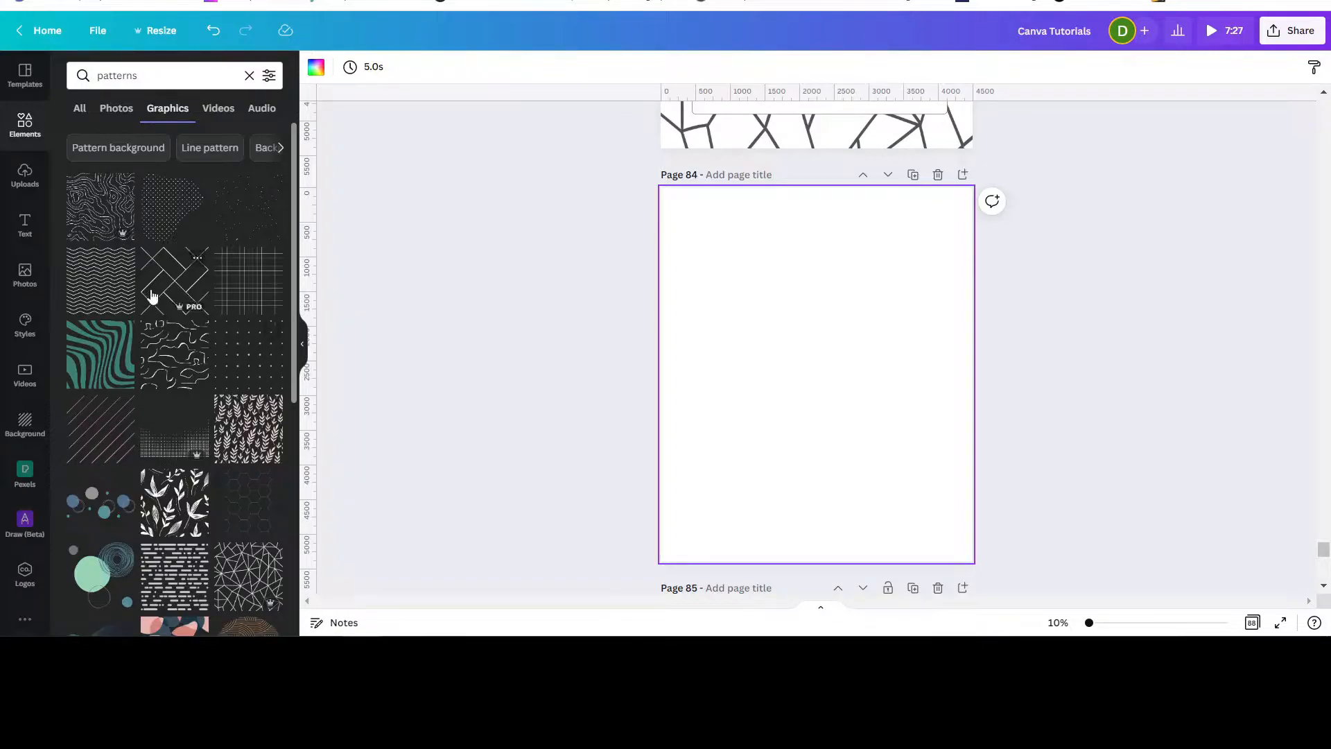
click(97, 290)
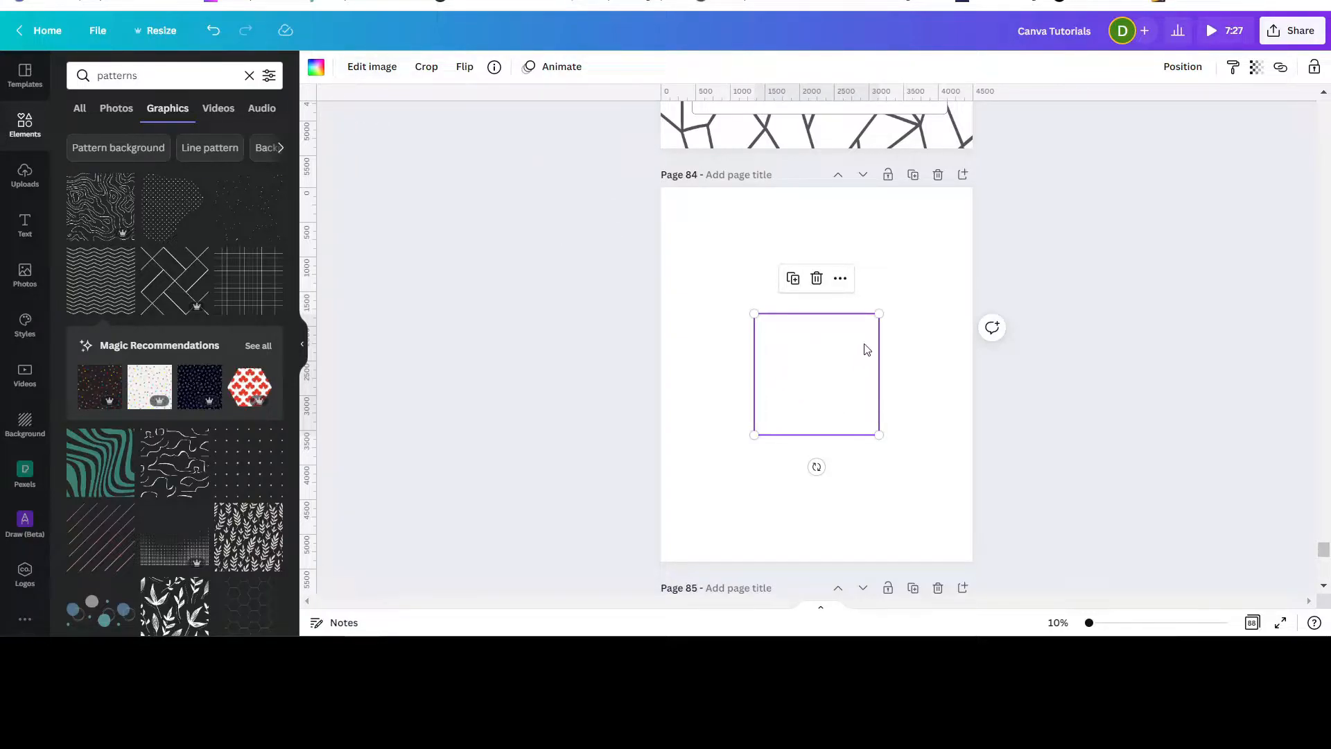
click(316, 67)
click(119, 139)
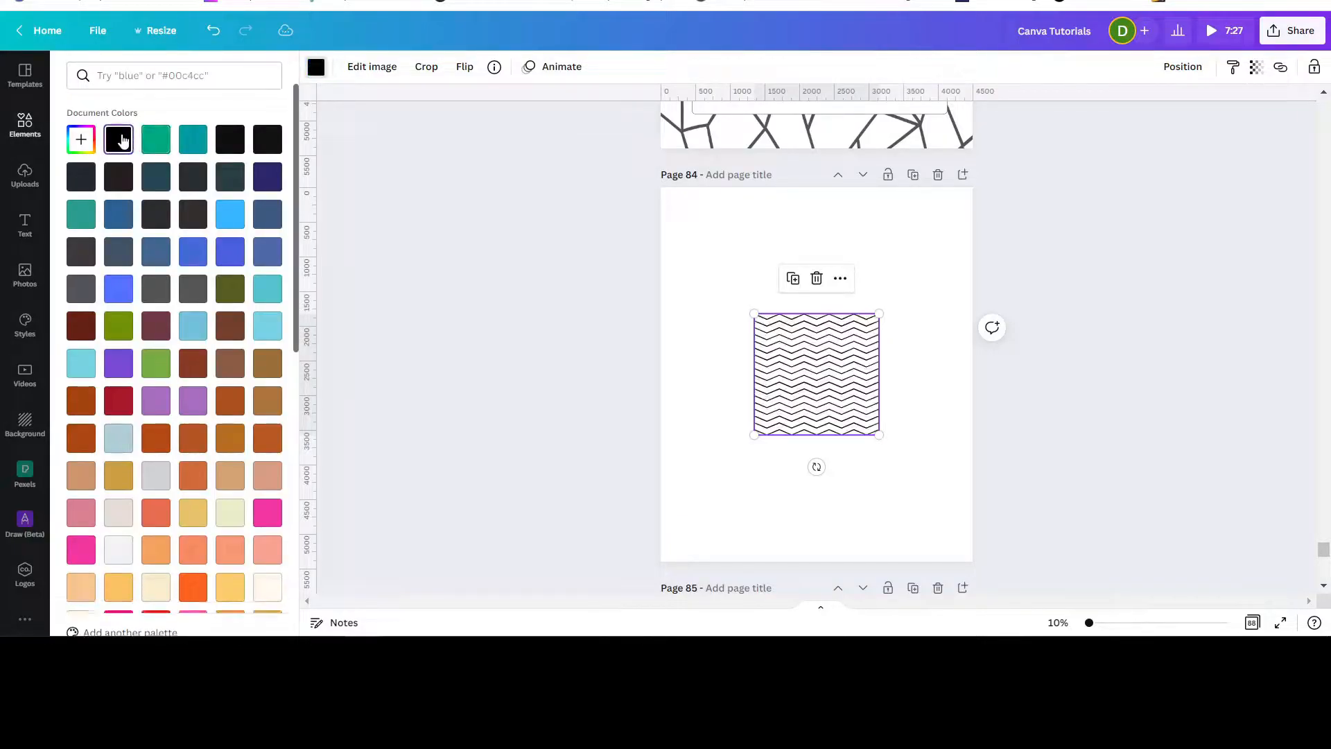
Stretch the zigzag pattern over most of the page, then delete it.
drag(828, 407, 730, 279)
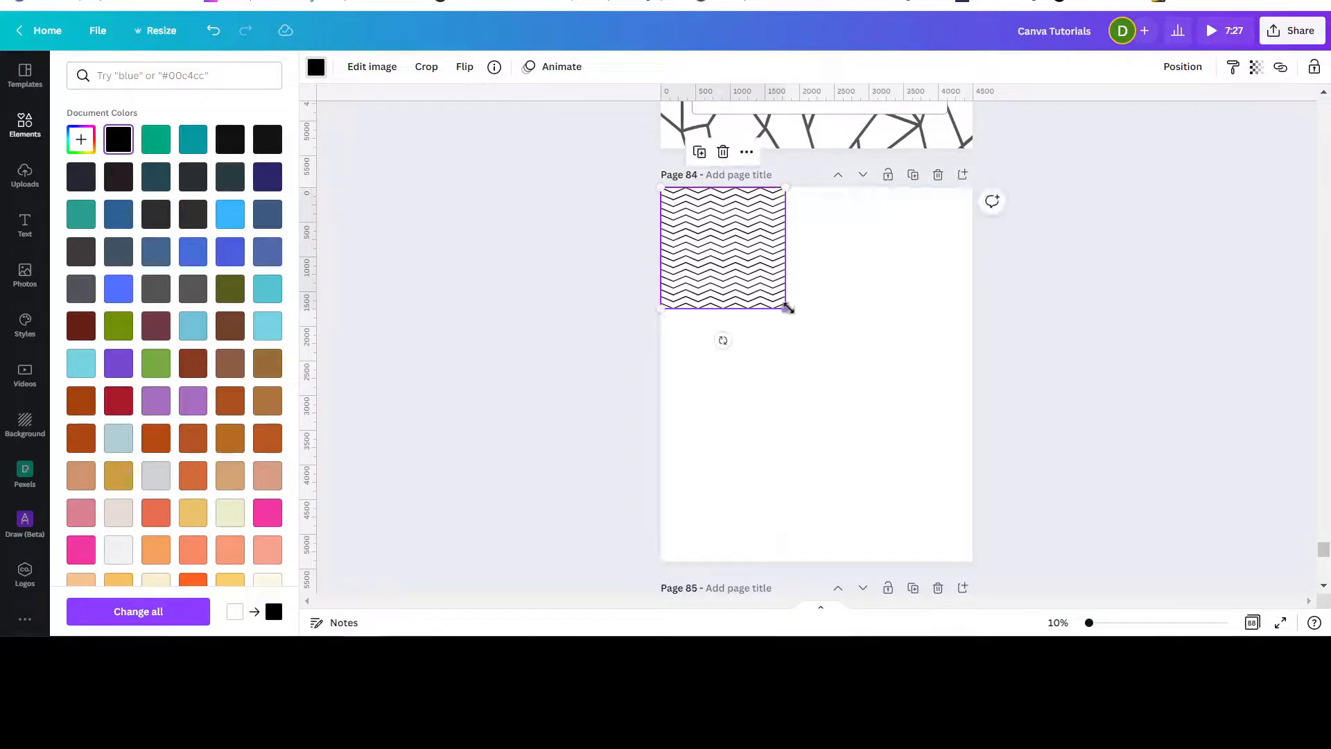
drag(789, 312, 971, 477)
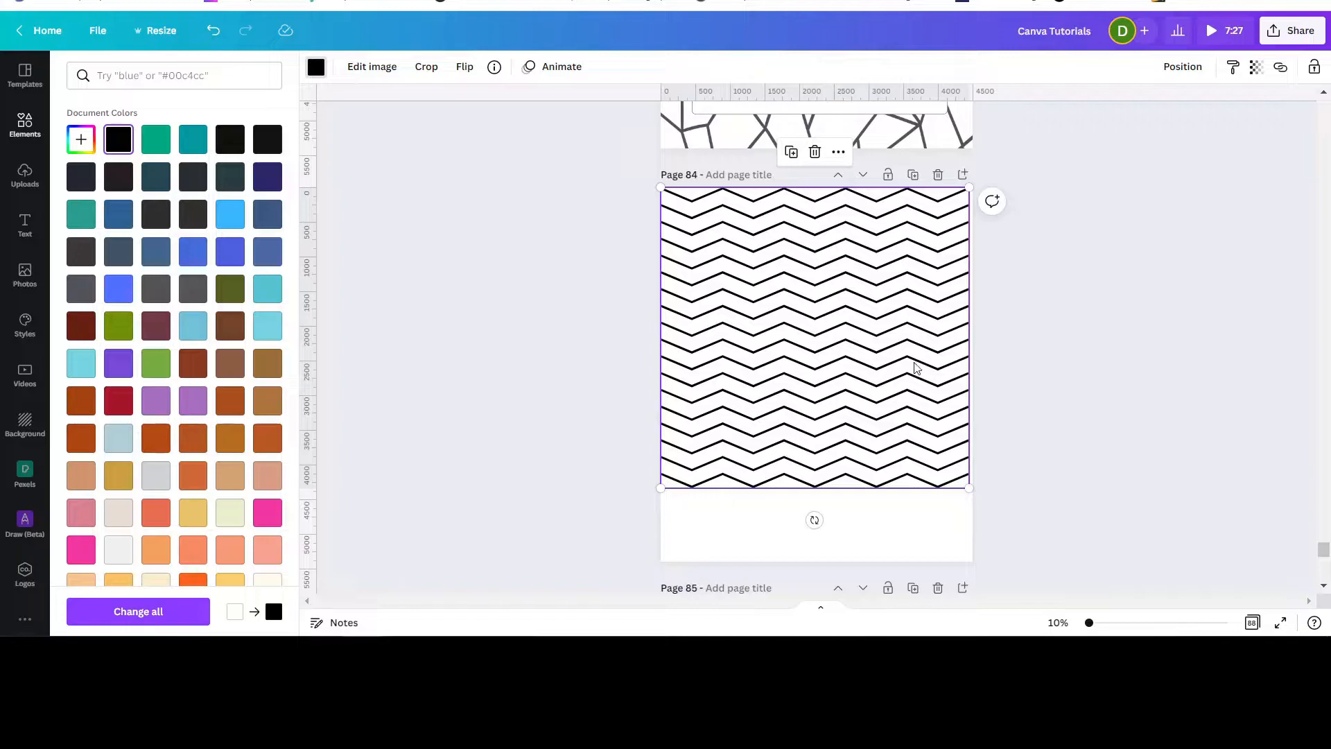
key(Delete)
Browse the pattern graphics results for a suitable pattern.
scroll(717, 185, up, 5)
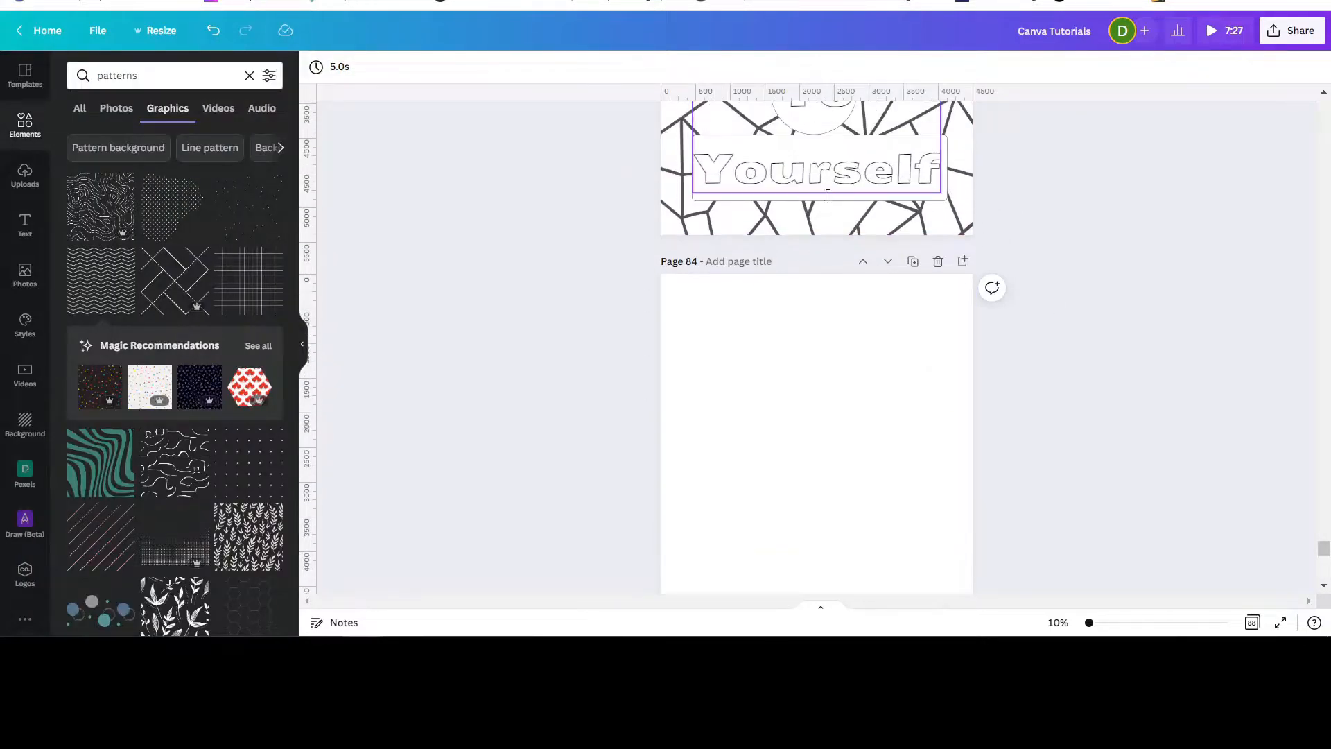
scroll(762, 357, down, 3)
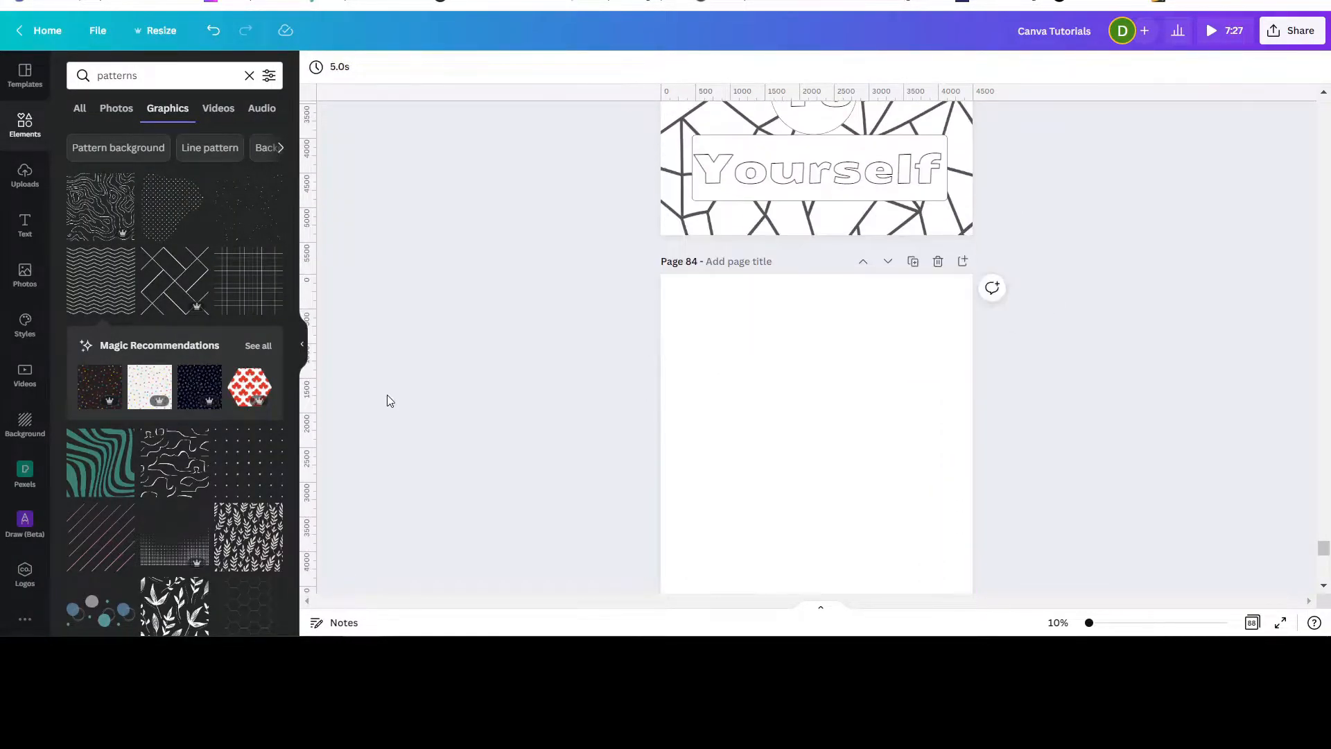
scroll(204, 461, down, 3)
scroll(203, 461, down, 6)
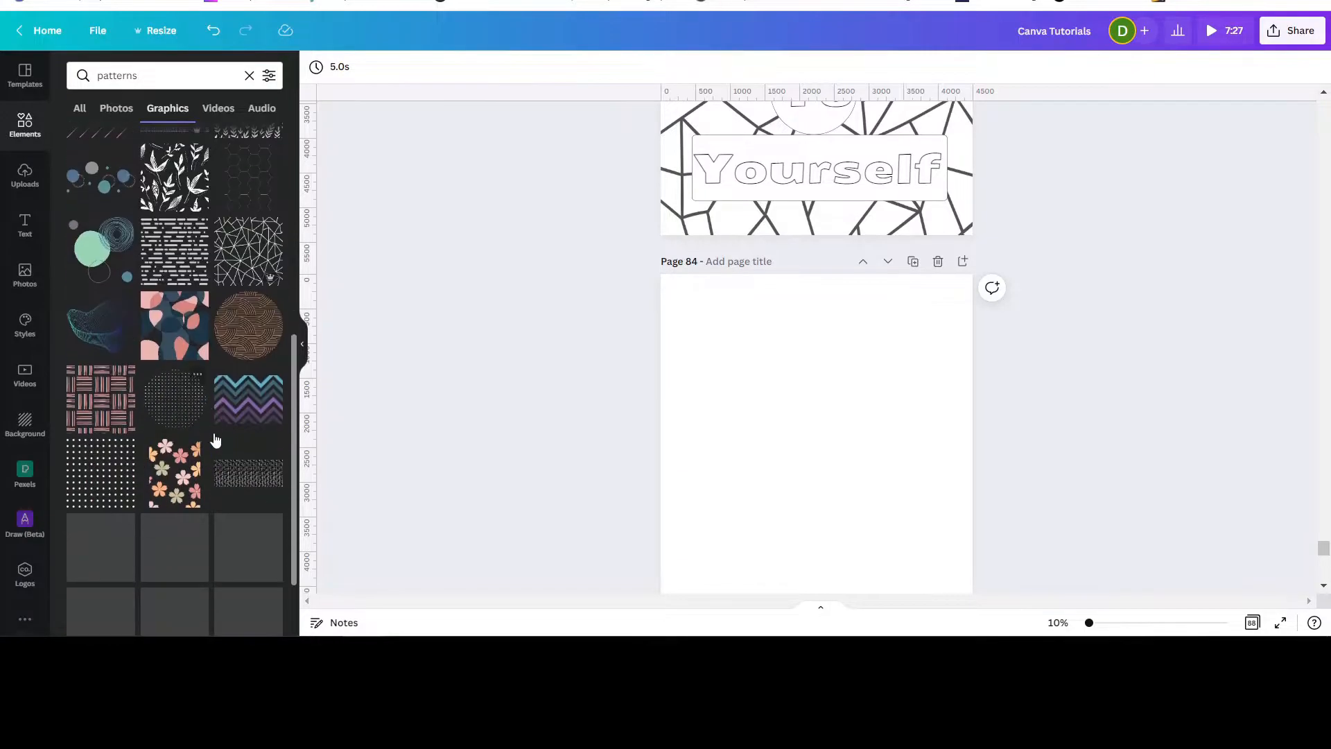
scroll(212, 392, down, 7)
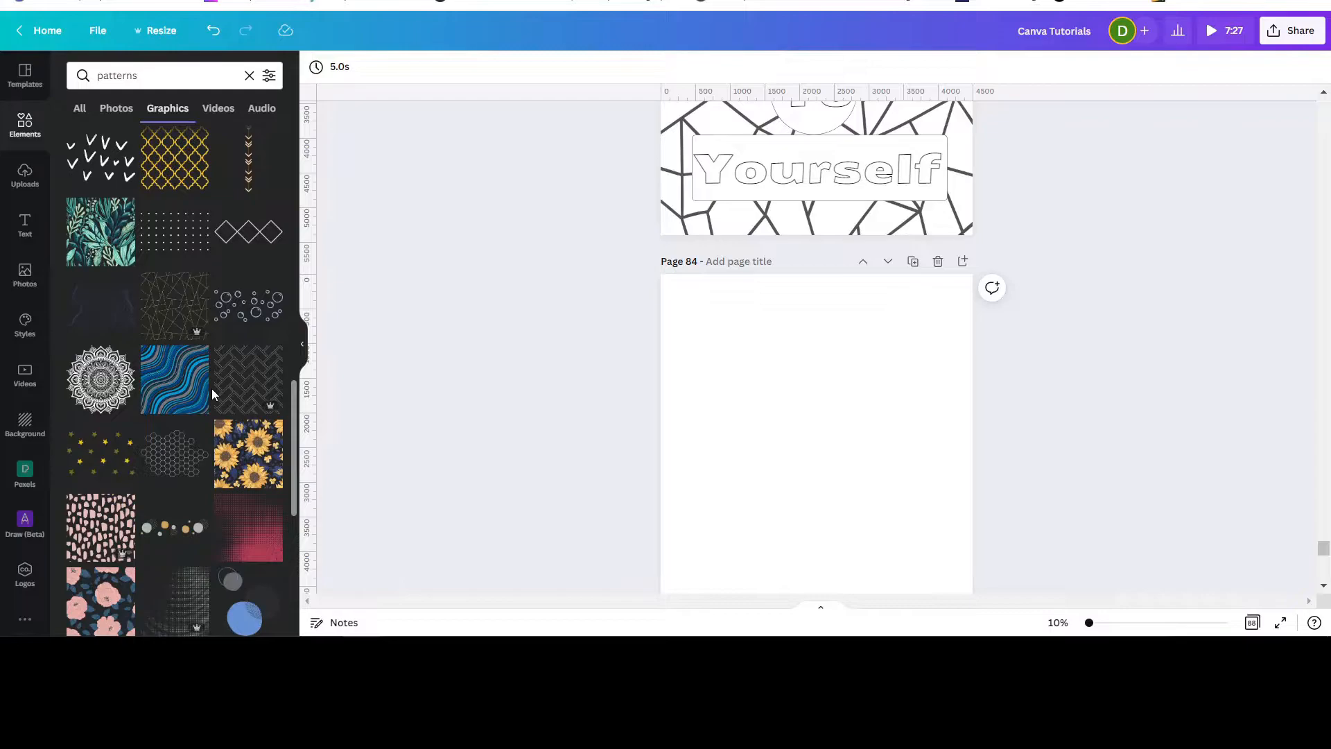
scroll(210, 389, down, 4)
scroll(184, 382, down, 3)
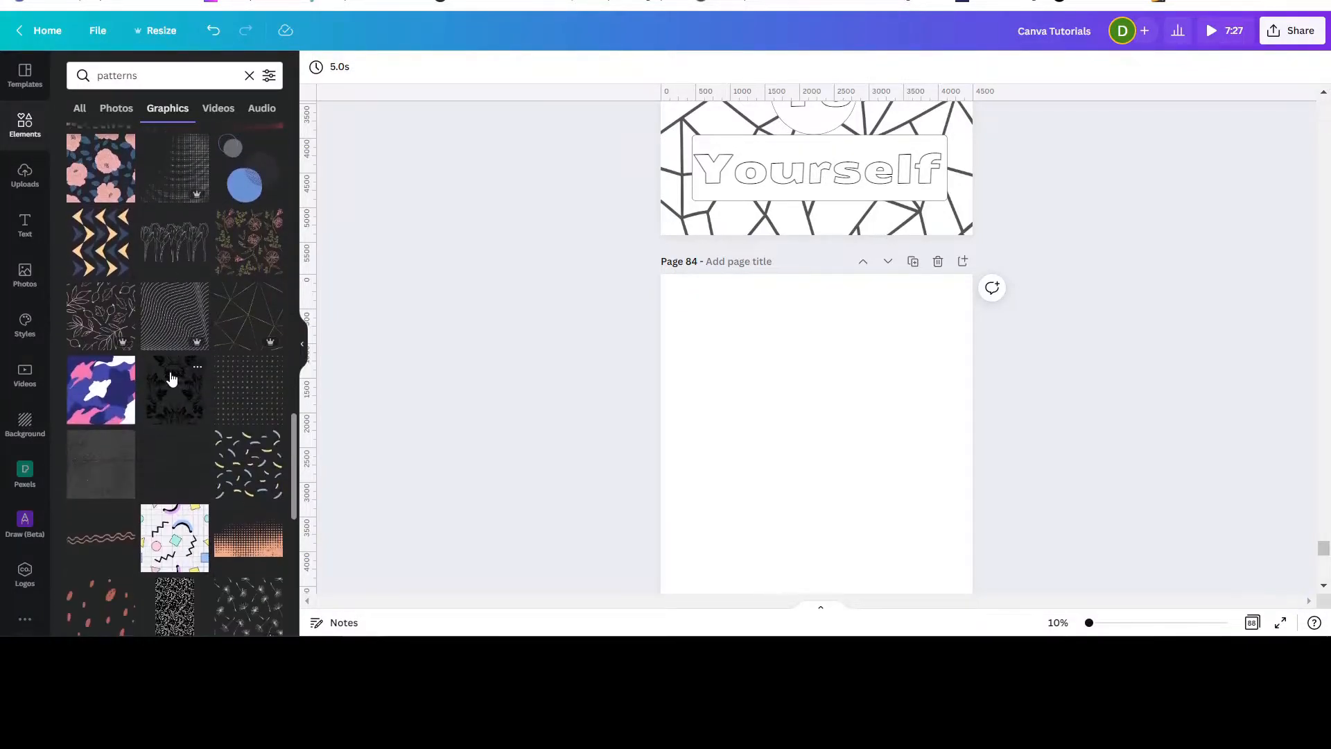
scroll(126, 312, down, 3)
scroll(126, 311, down, 4)
scroll(158, 335, down, 1)
scroll(158, 336, down, 5)
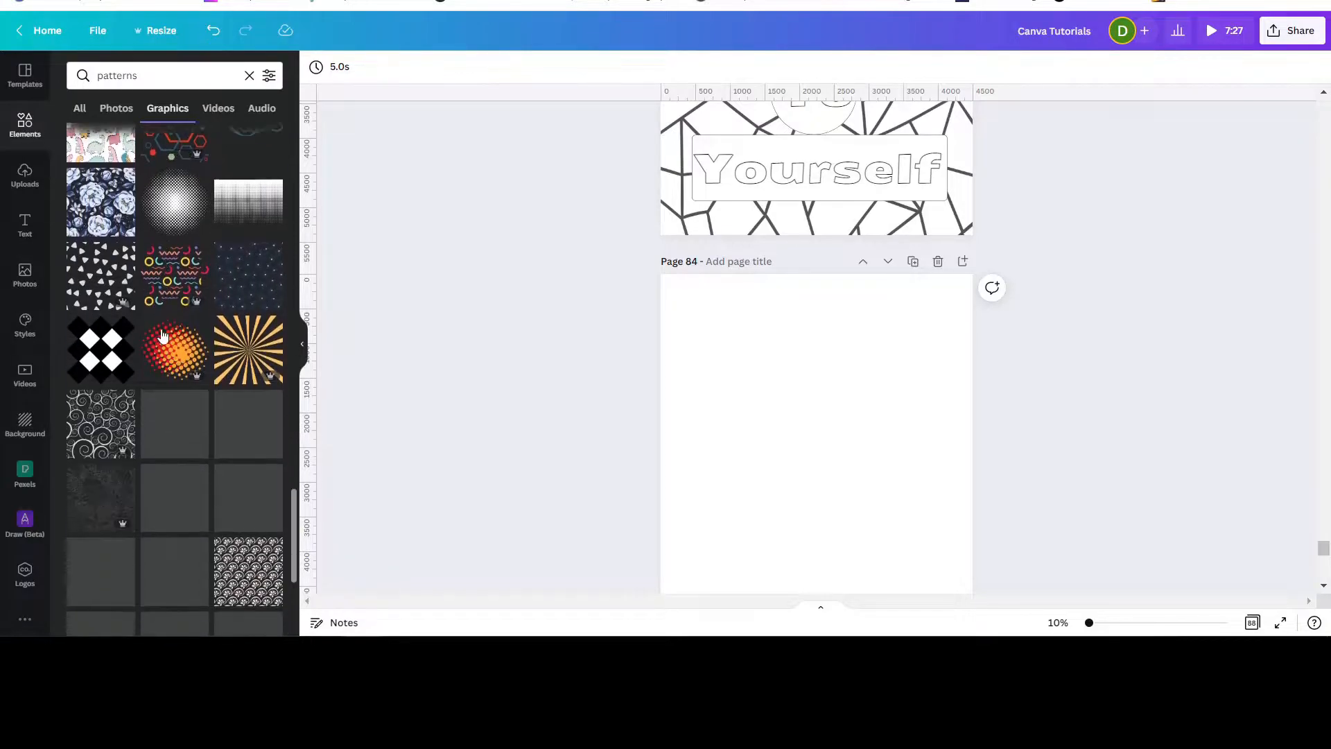
scroll(165, 328, down, 2)
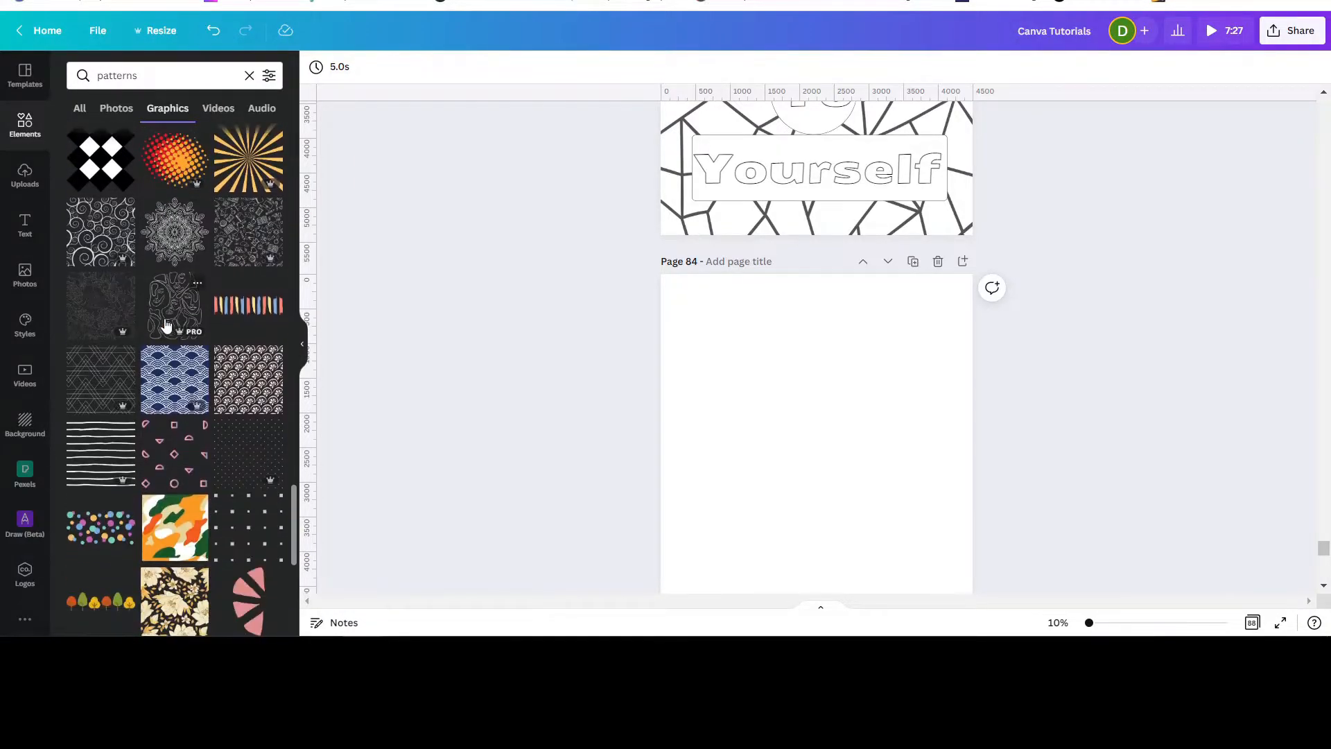
scroll(166, 326, down, 5)
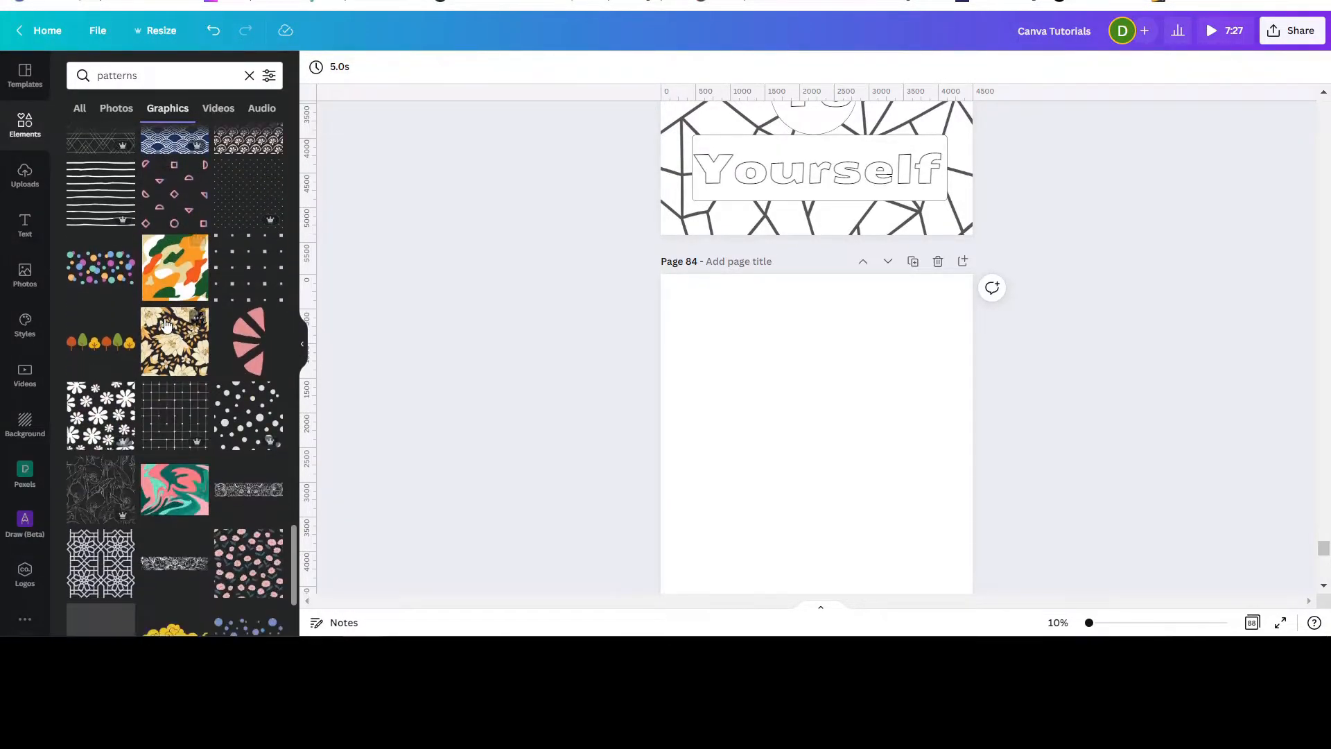
scroll(170, 330, down, 5)
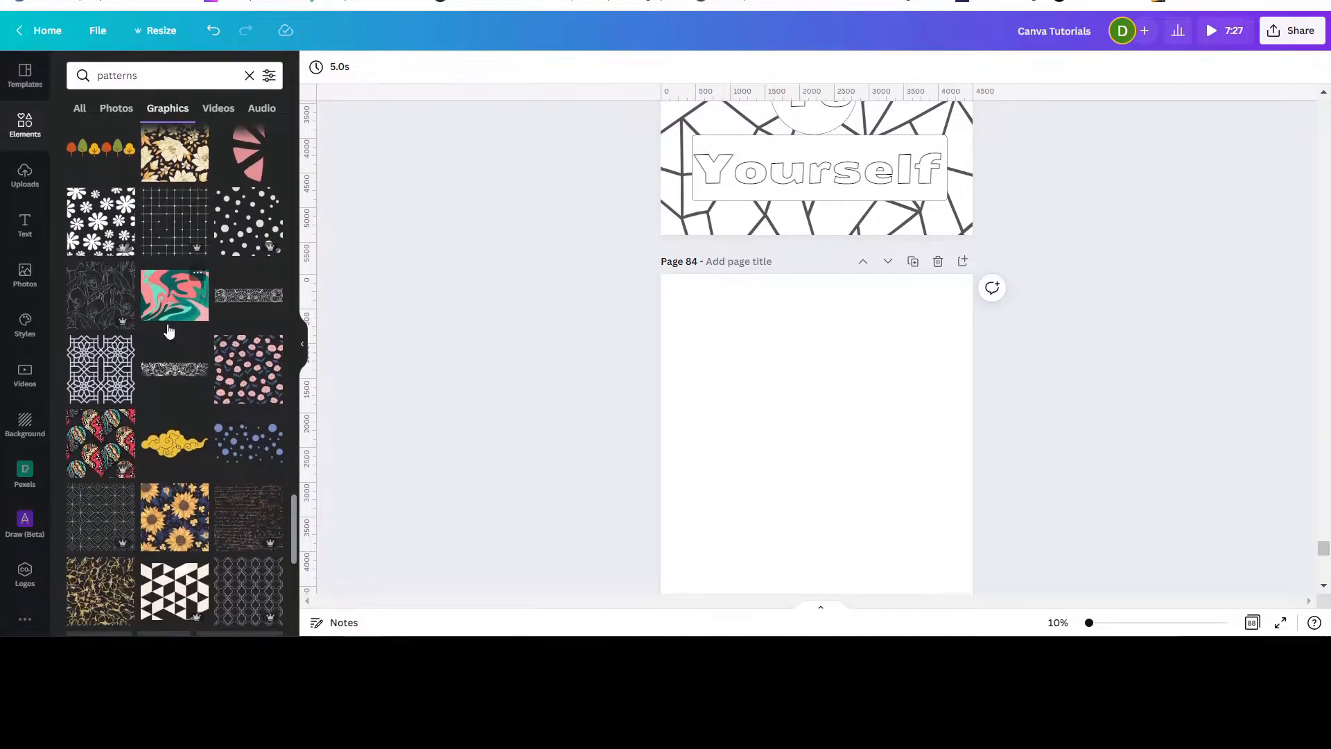
scroll(173, 327, down, 5)
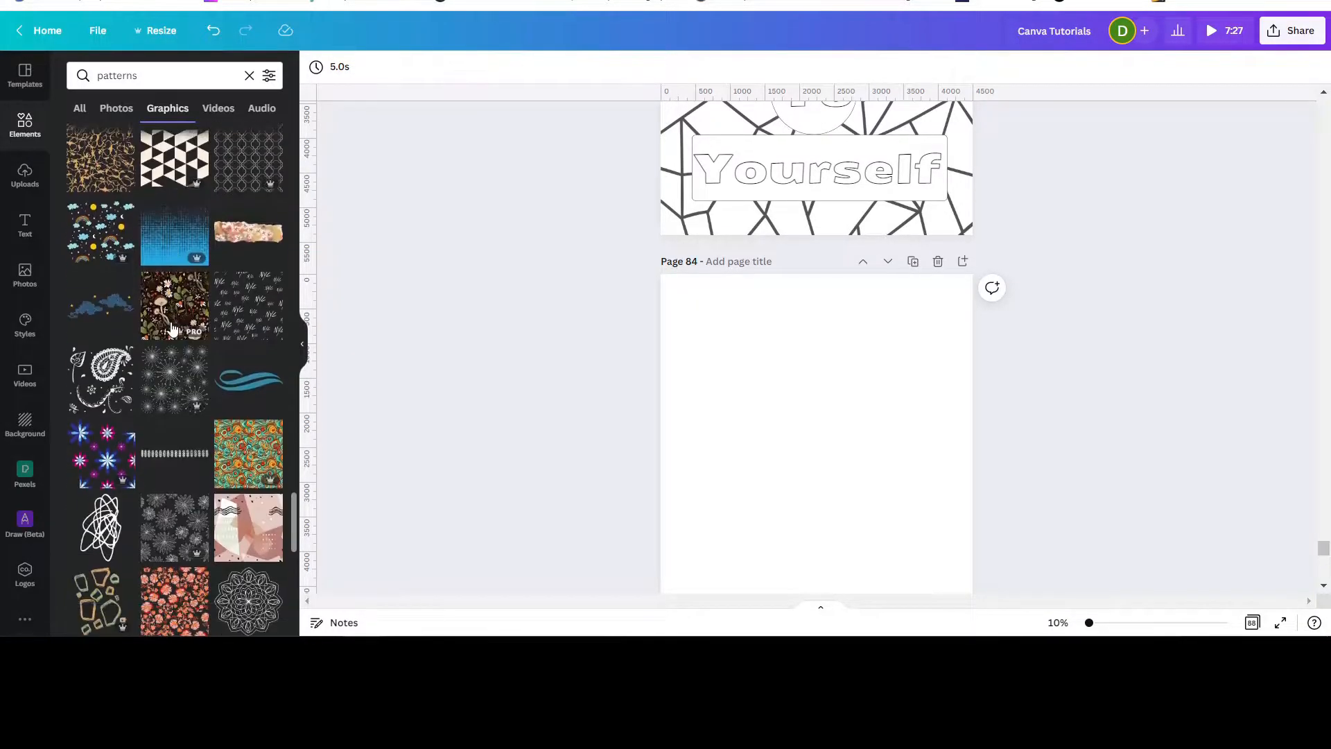
scroll(172, 326, down, 4)
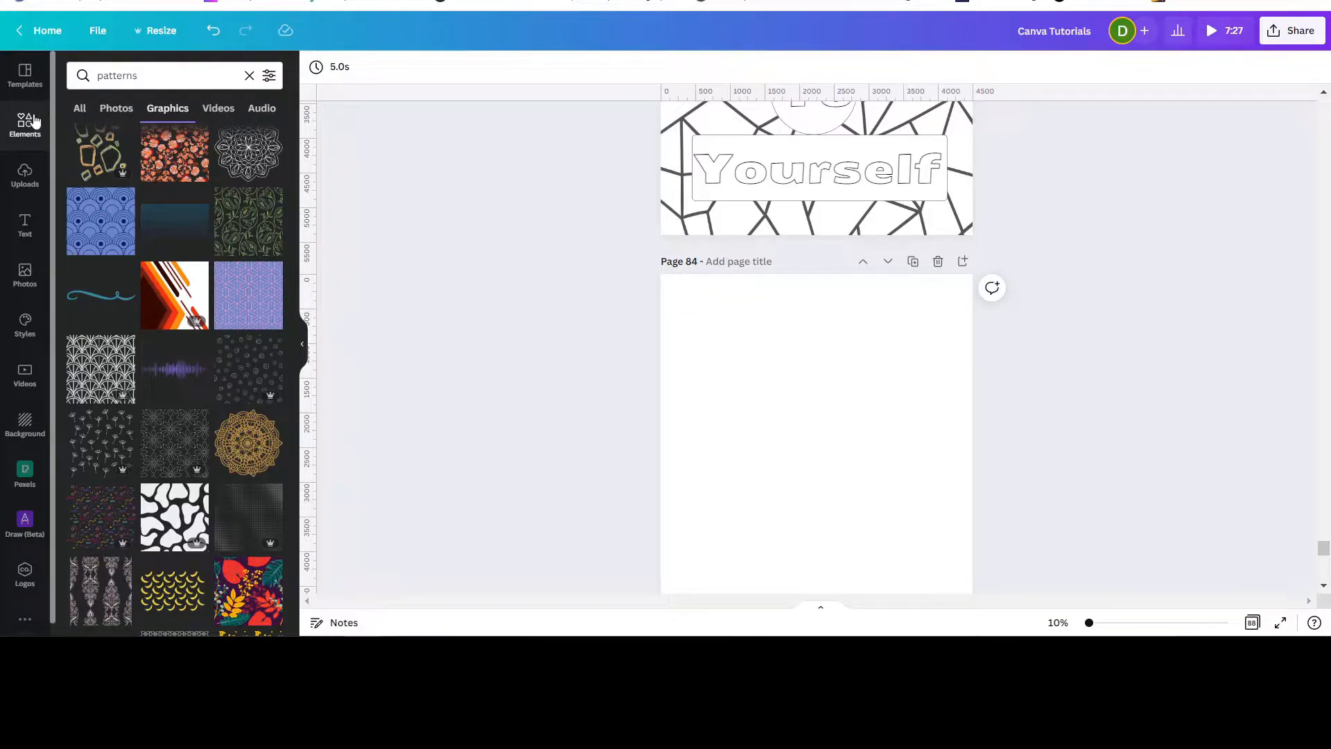
Add the geometric triangle line pattern from the recently used elements to page 84.
click(250, 75)
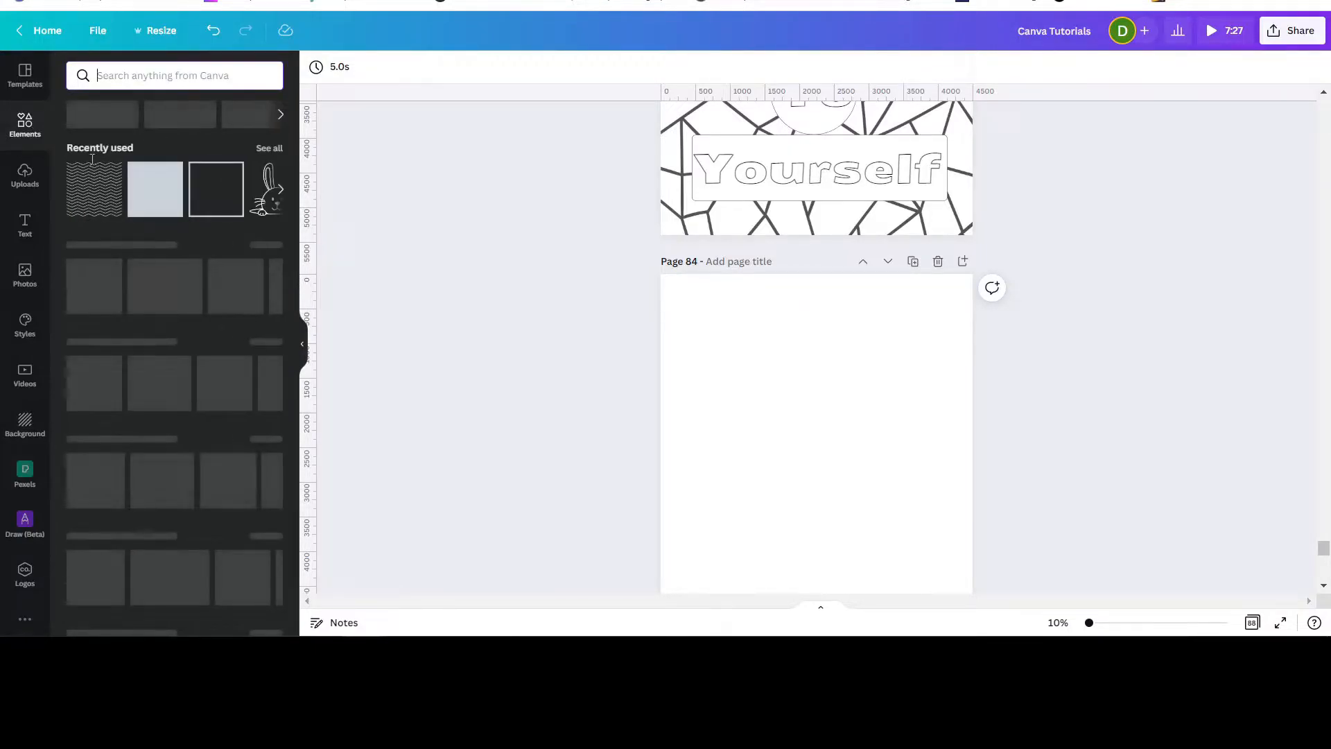
click(272, 150)
scroll(205, 356, down, 1)
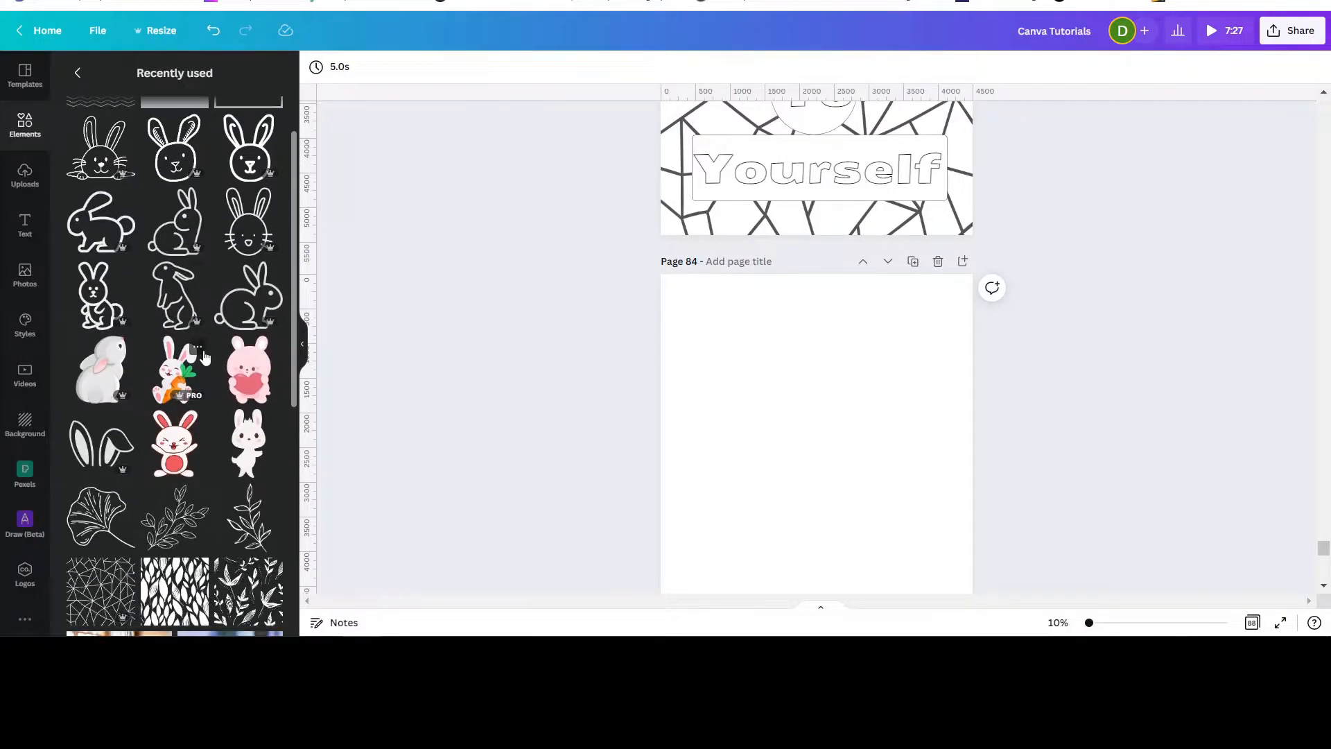
click(103, 610)
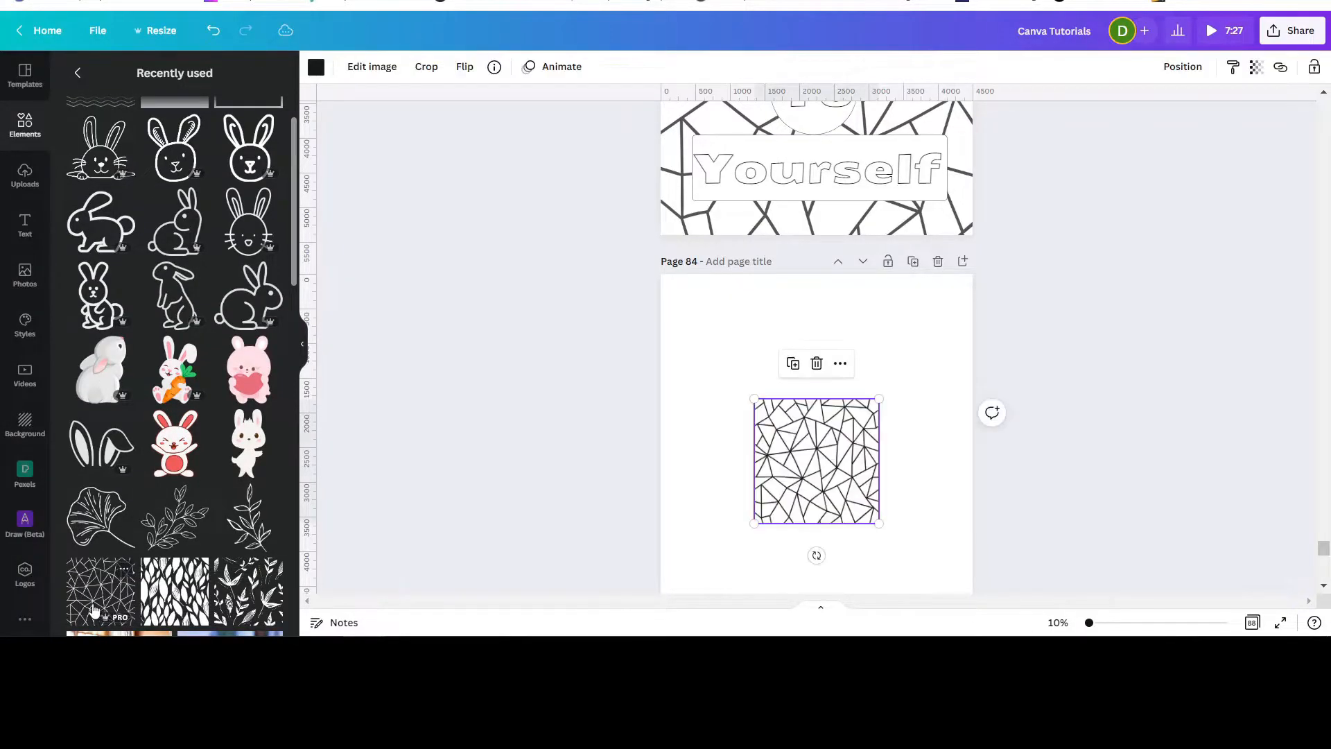
Reposition the triangle pattern and enlarge it until it covers the whole page.
click(22, 130)
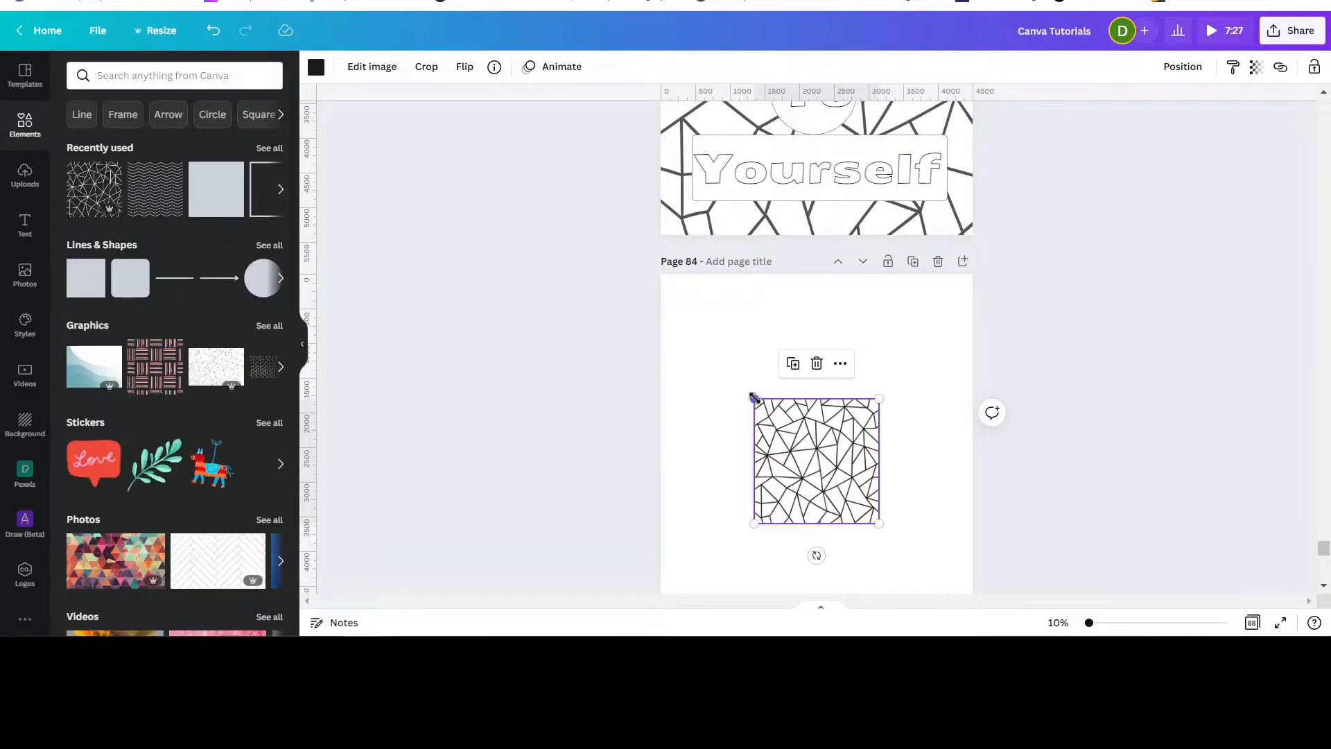
drag(753, 397, 757, 368)
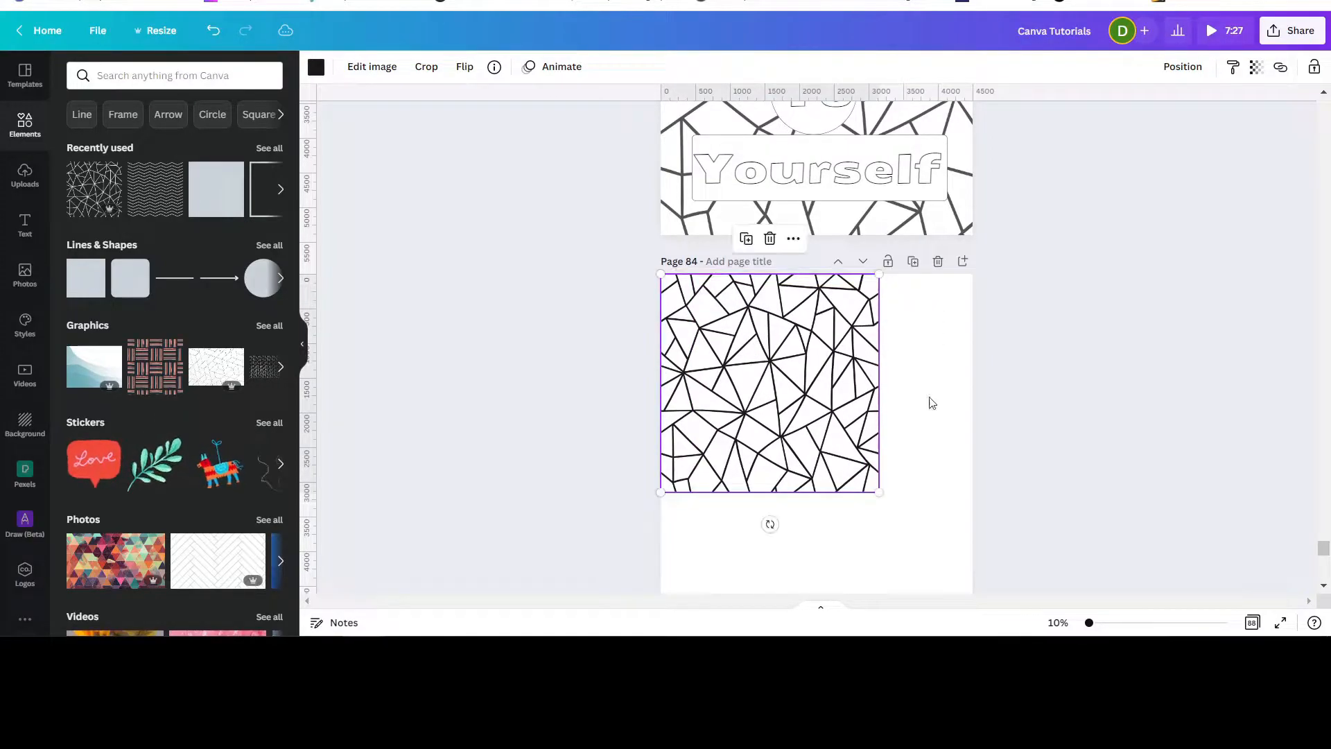
scroll(1079, 427, down, 3)
scroll(908, 368, up, 1)
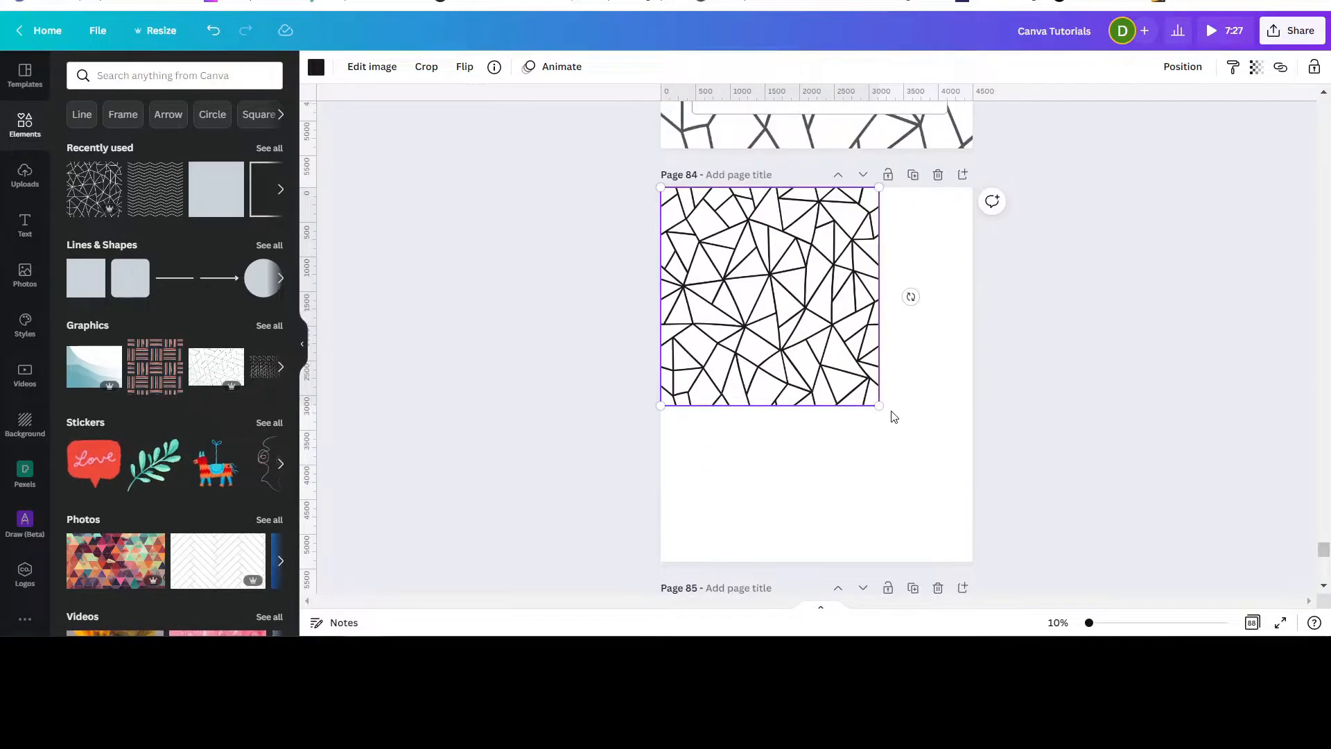
drag(873, 398, 967, 553)
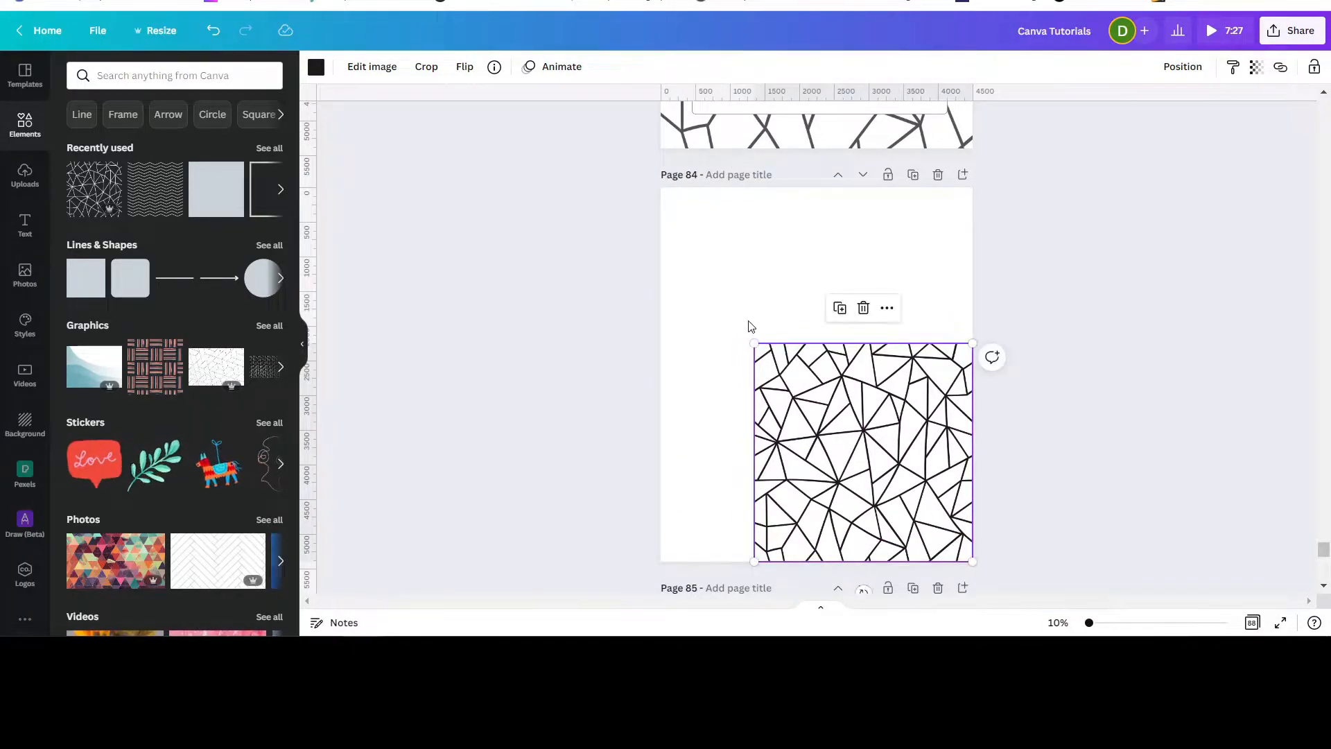
drag(755, 344, 598, 188)
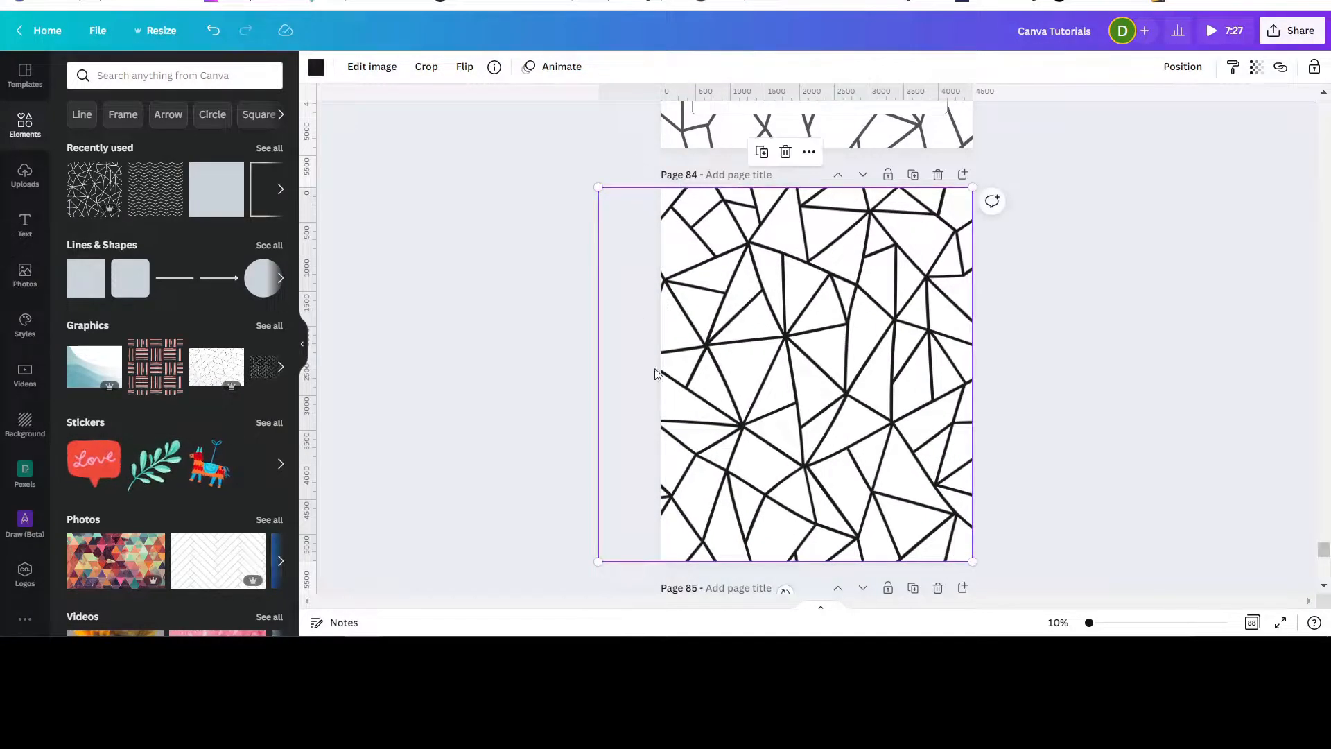
click(1087, 381)
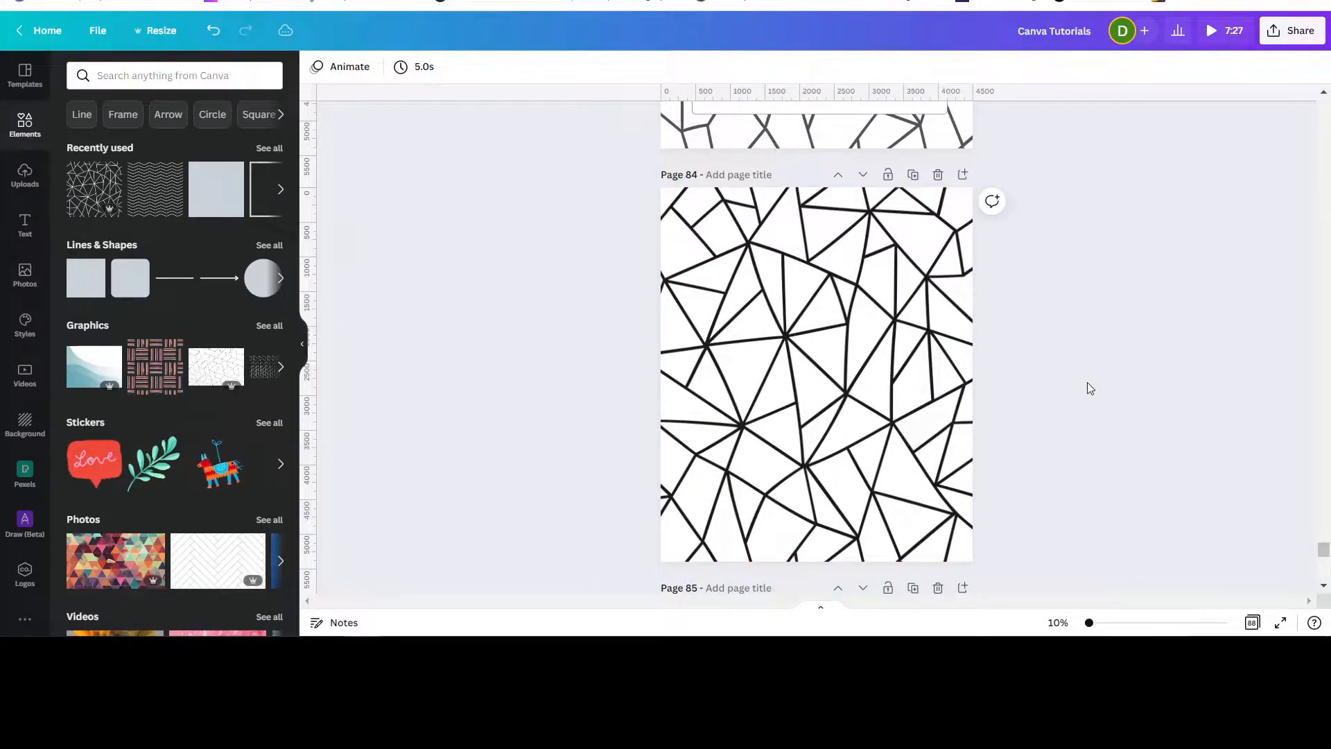
Crop the triangle pattern so its left edge lines up with the page's left edge.
click(826, 394)
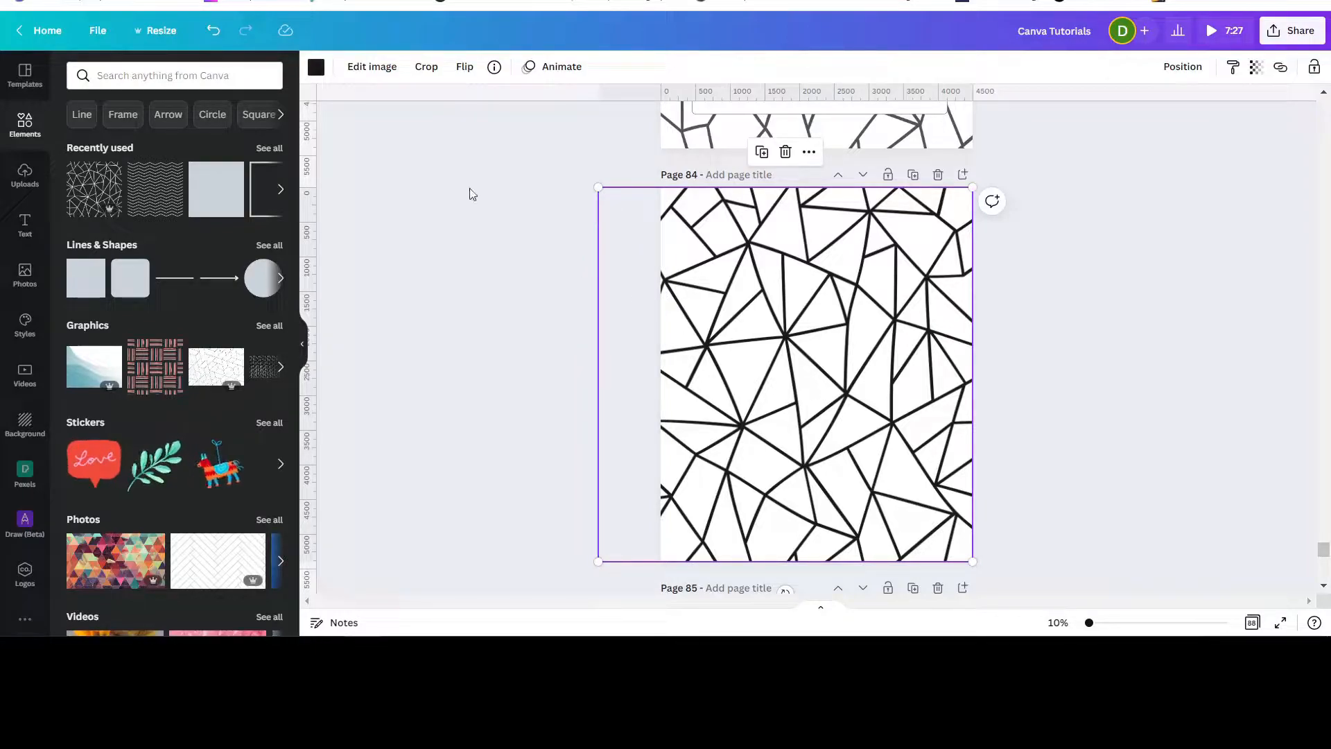
click(424, 78)
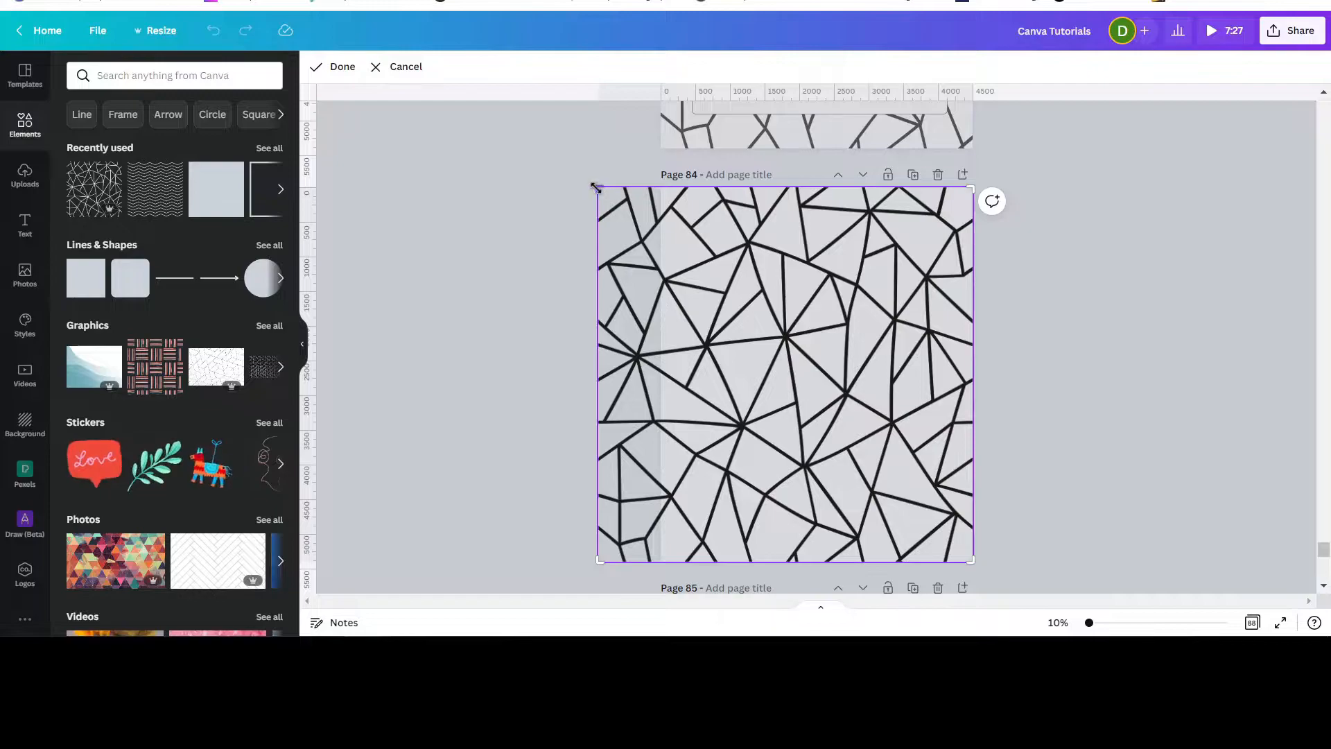
drag(601, 189, 658, 186)
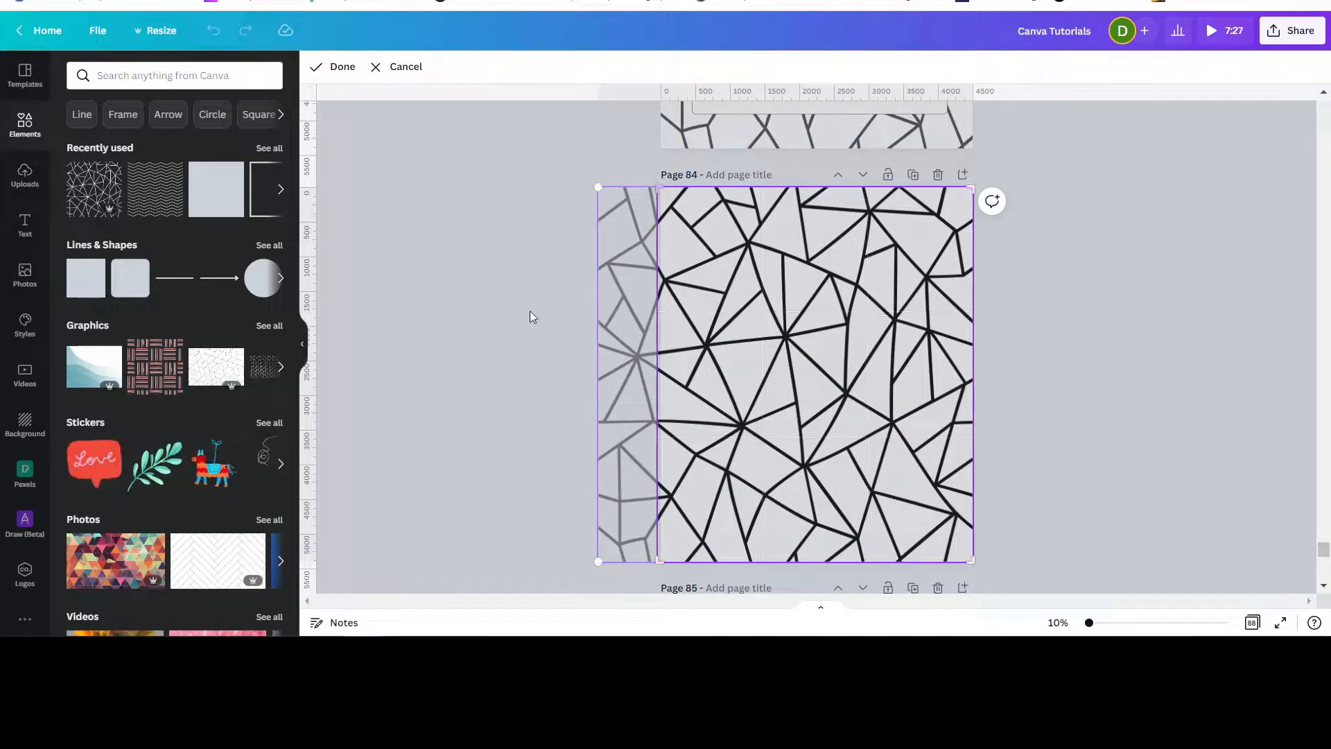
click(1106, 350)
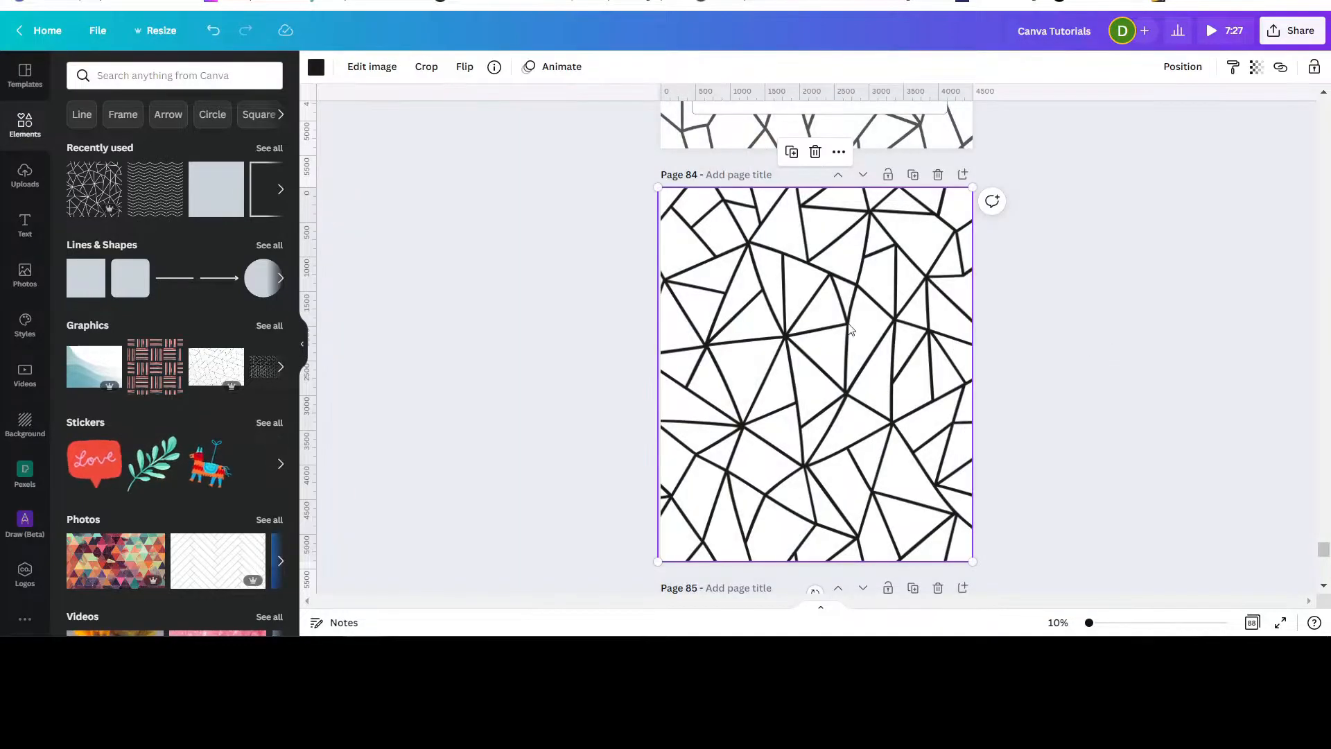
click(1108, 349)
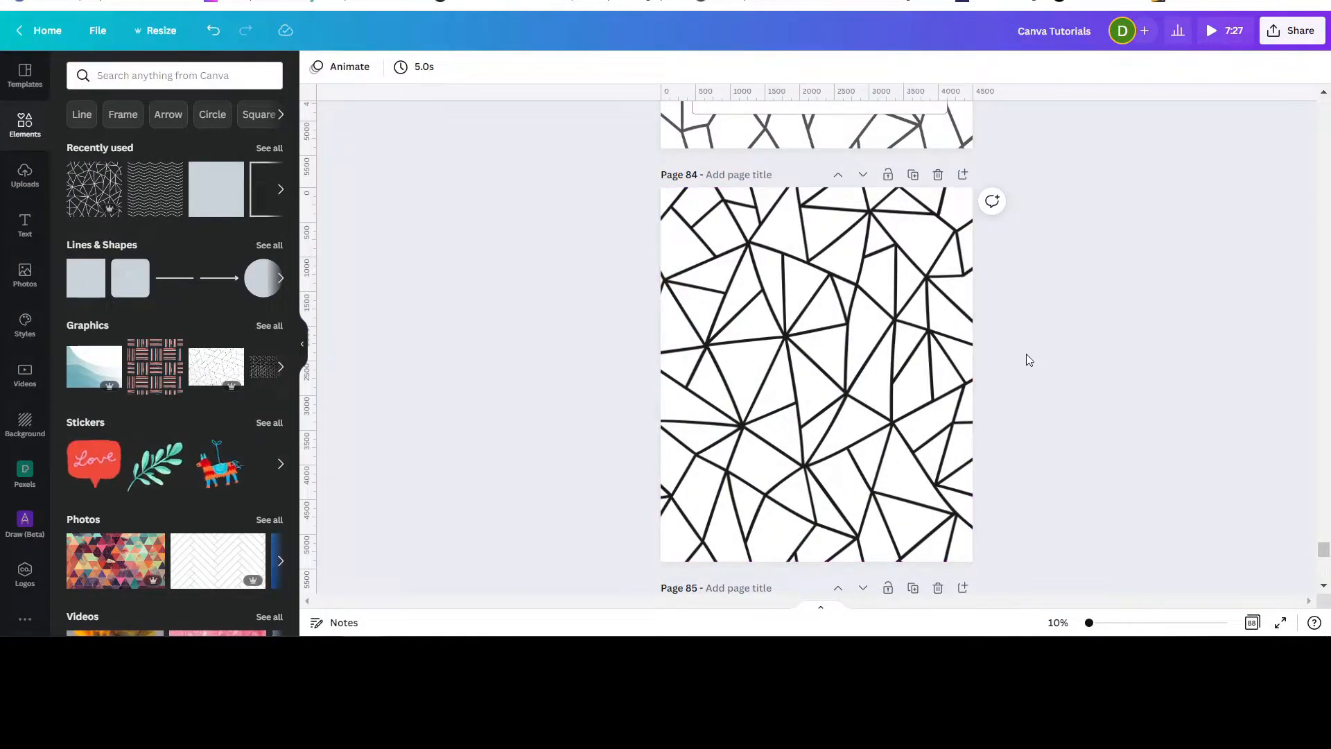
Add a heading text box to page 84.
click(24, 228)
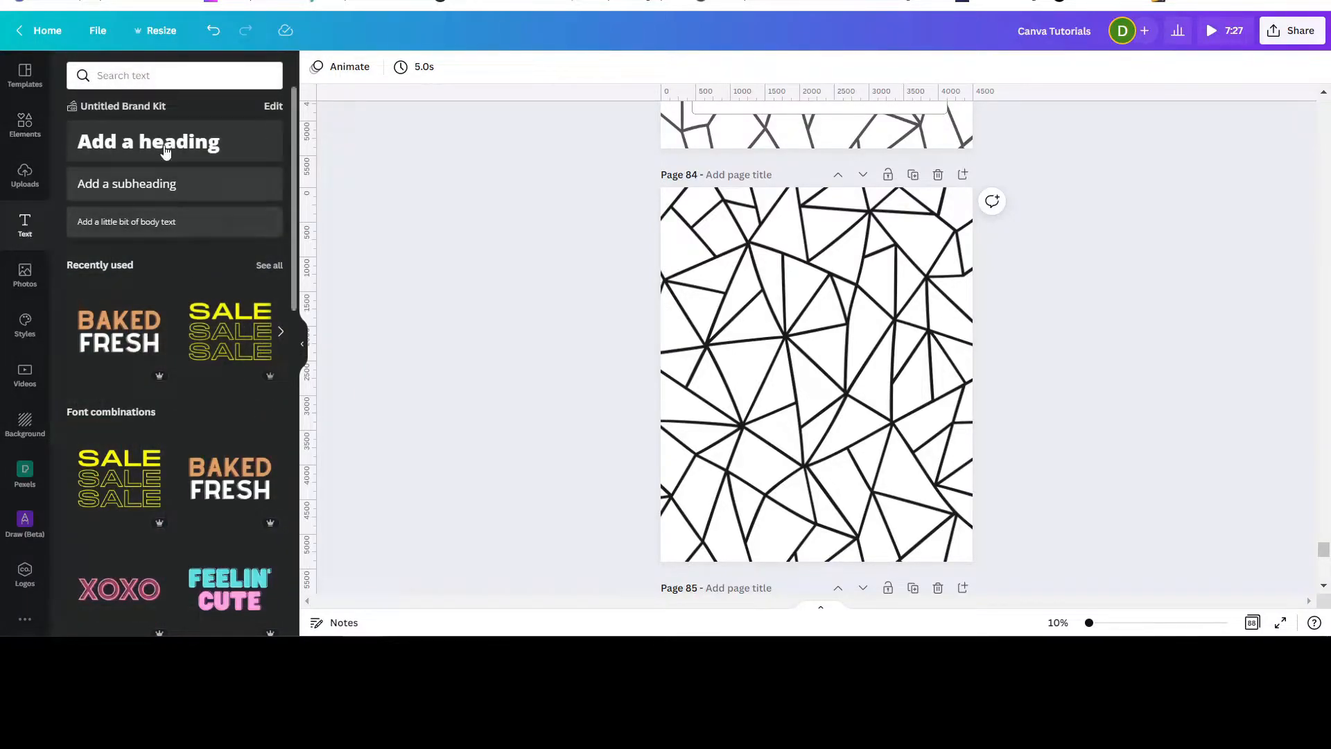
scroll(631, 250, up, 3)
scroll(630, 246, up, 3)
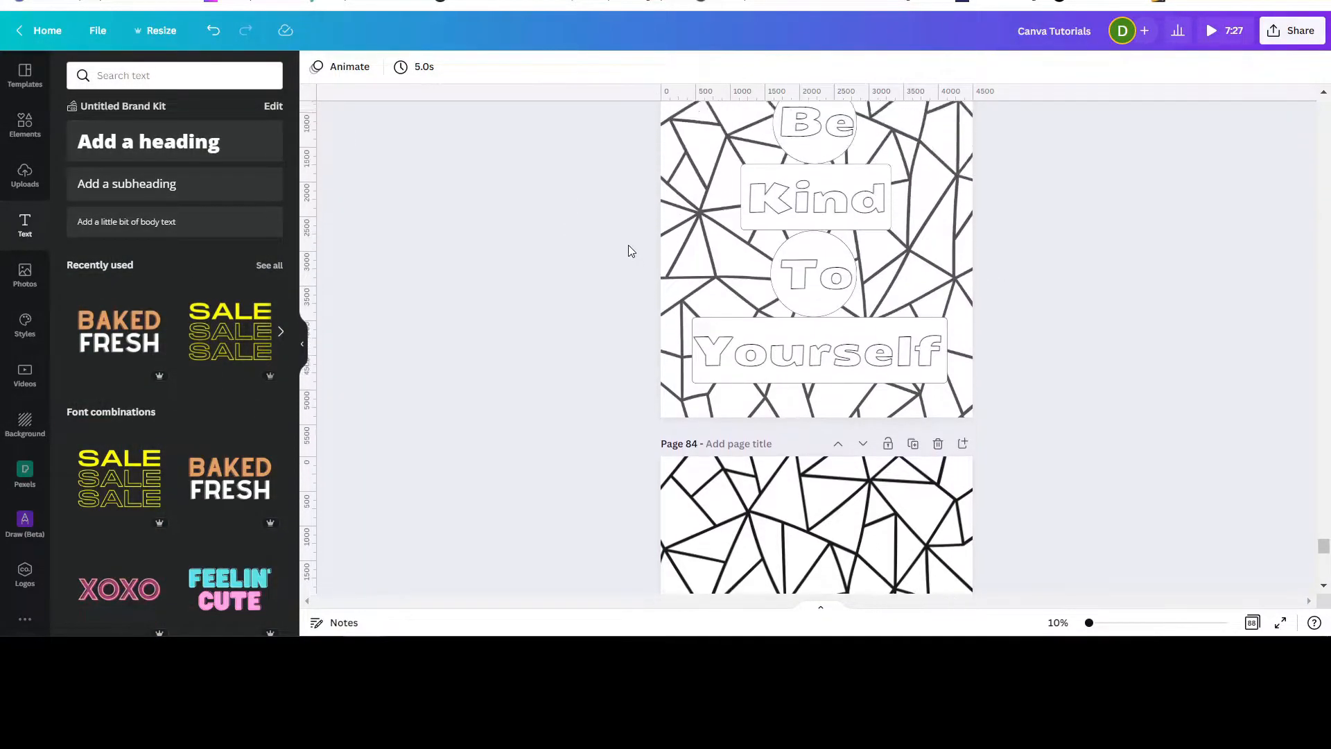
scroll(628, 245, down, 5)
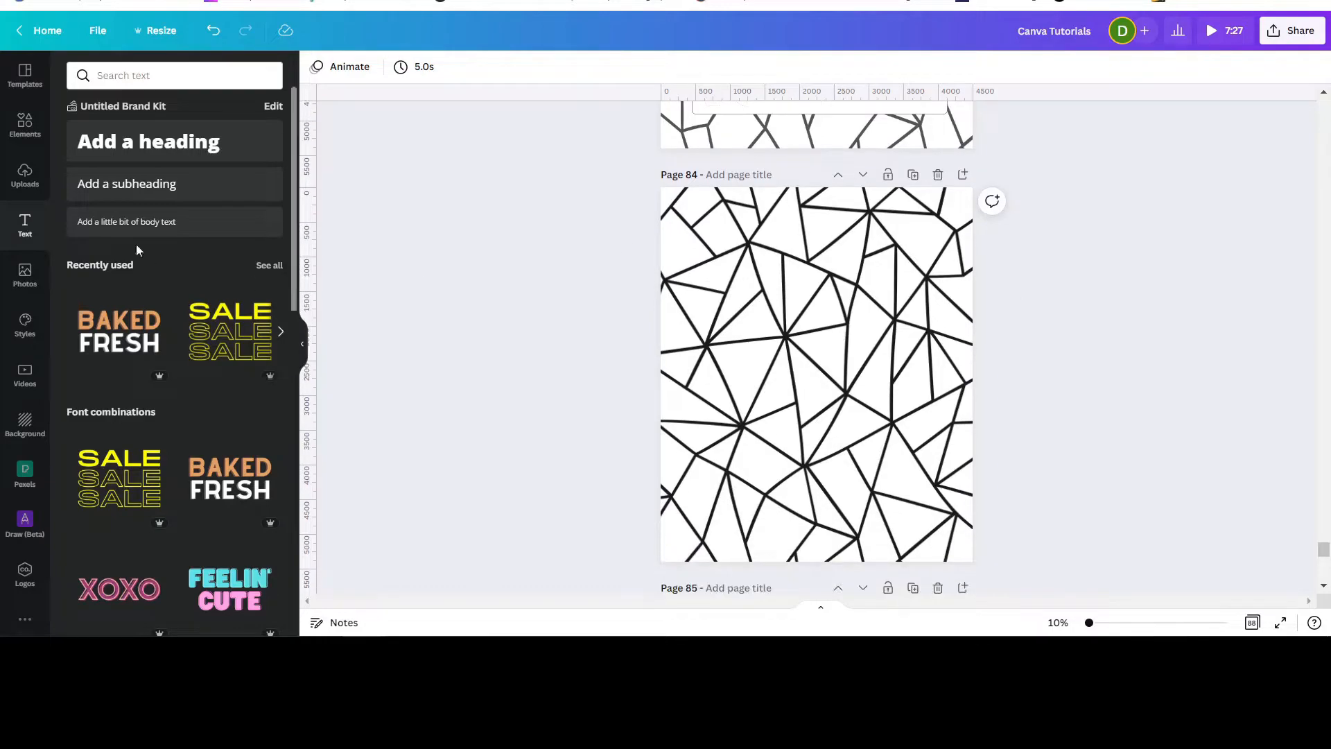
click(137, 145)
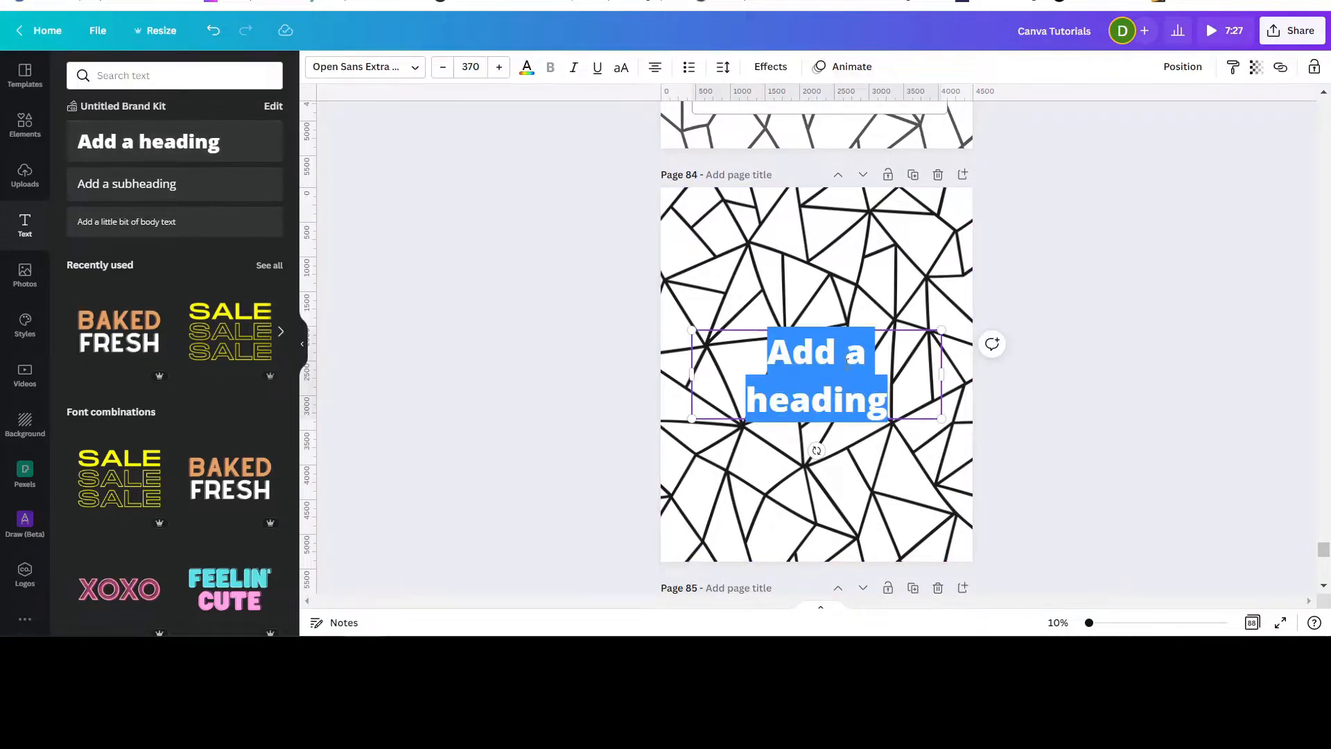
Replace the heading text with Be, Kind, To and Yourself on four separate lines.
text(Be)
key(Return)
text(Kind T)
key(BackSpace)
key(BackSpace)
key(Return)
text(To)
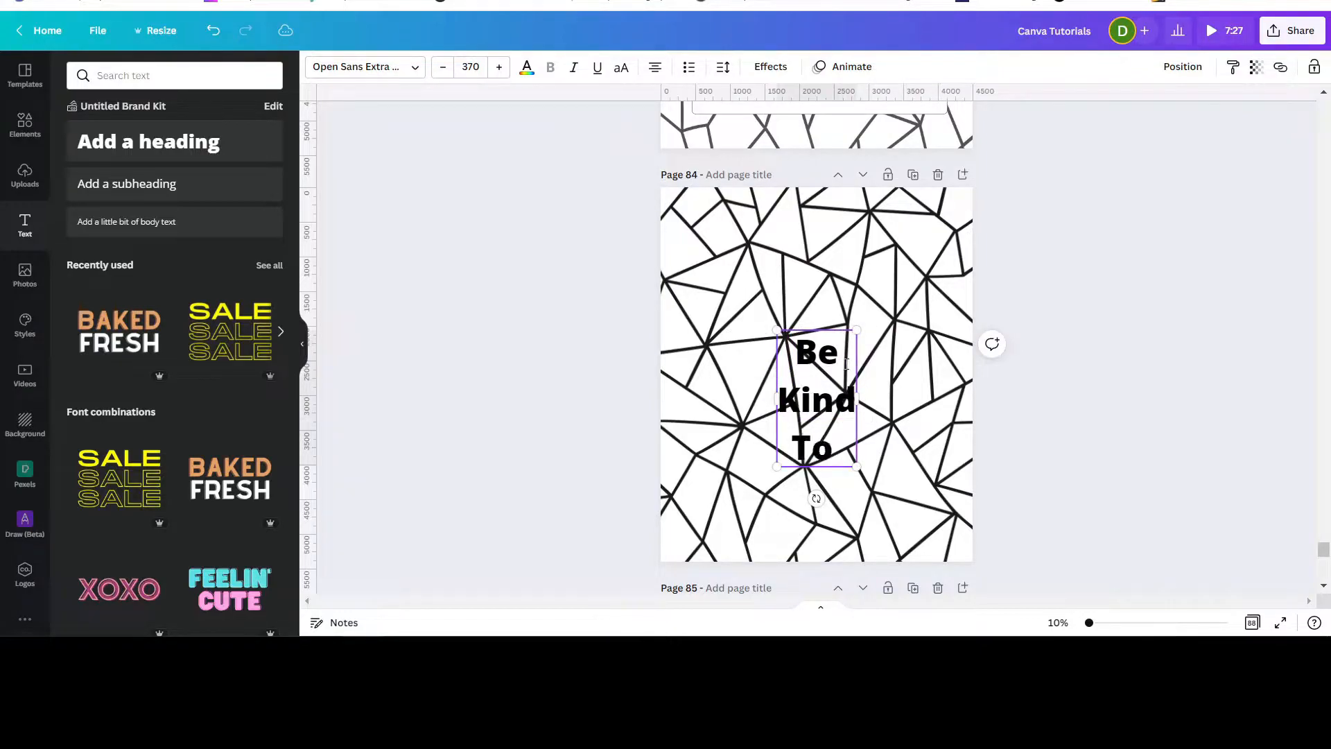
text(Y)
key(BackSpace)
key(Return)
text(Yourself)
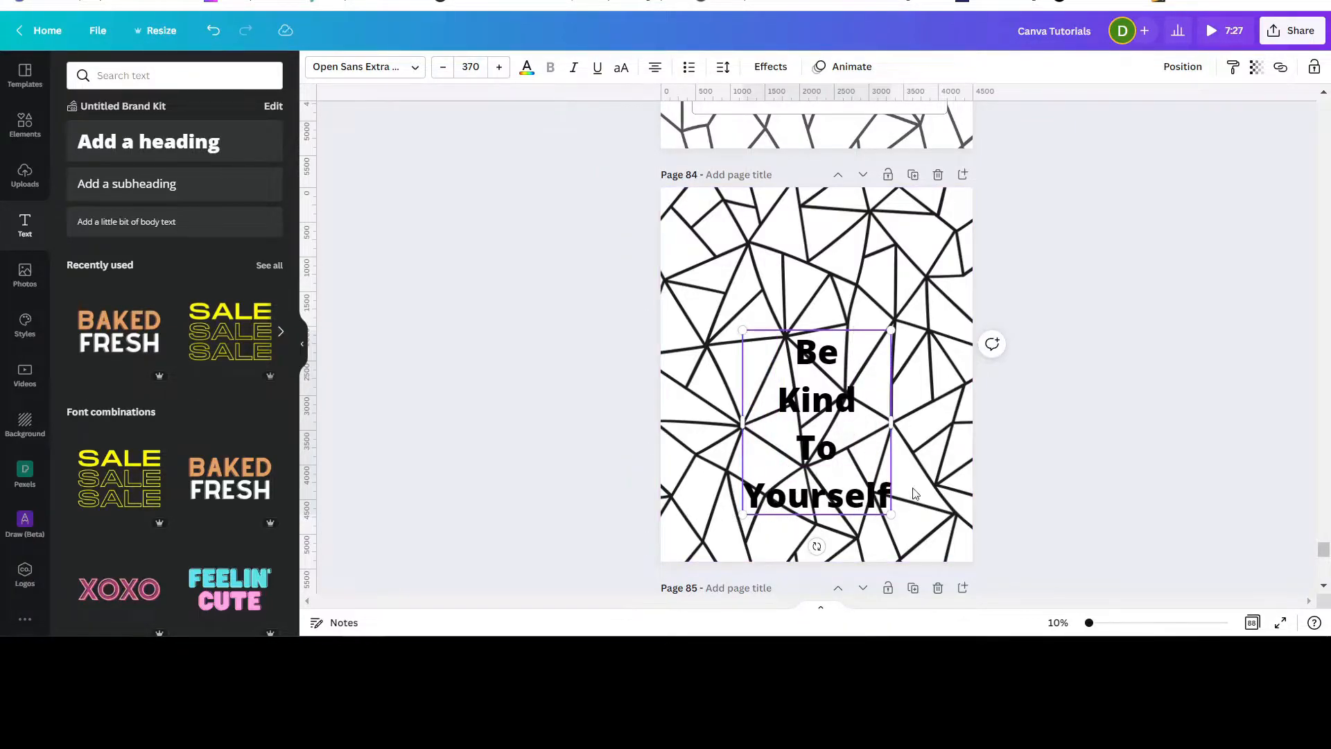
click(1050, 469)
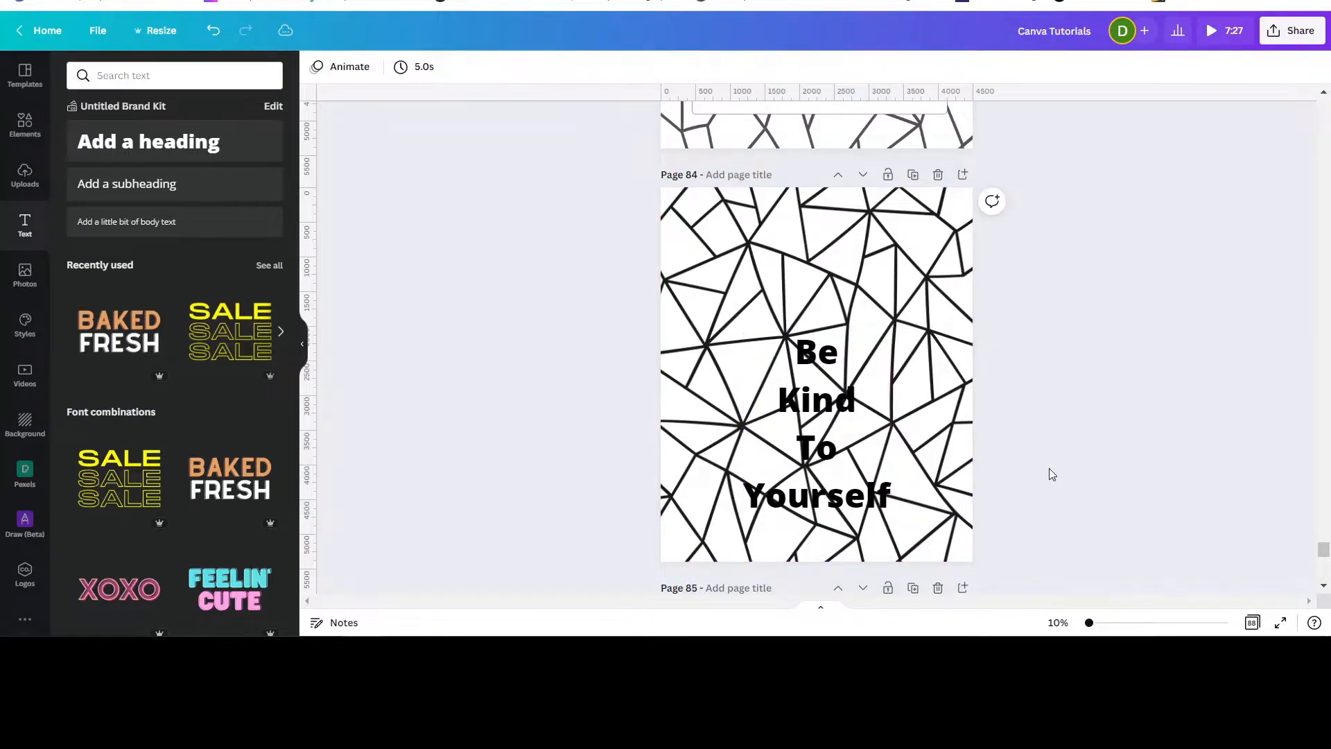
Center the text block horizontally and vertically on the page.
drag(819, 435, 823, 384)
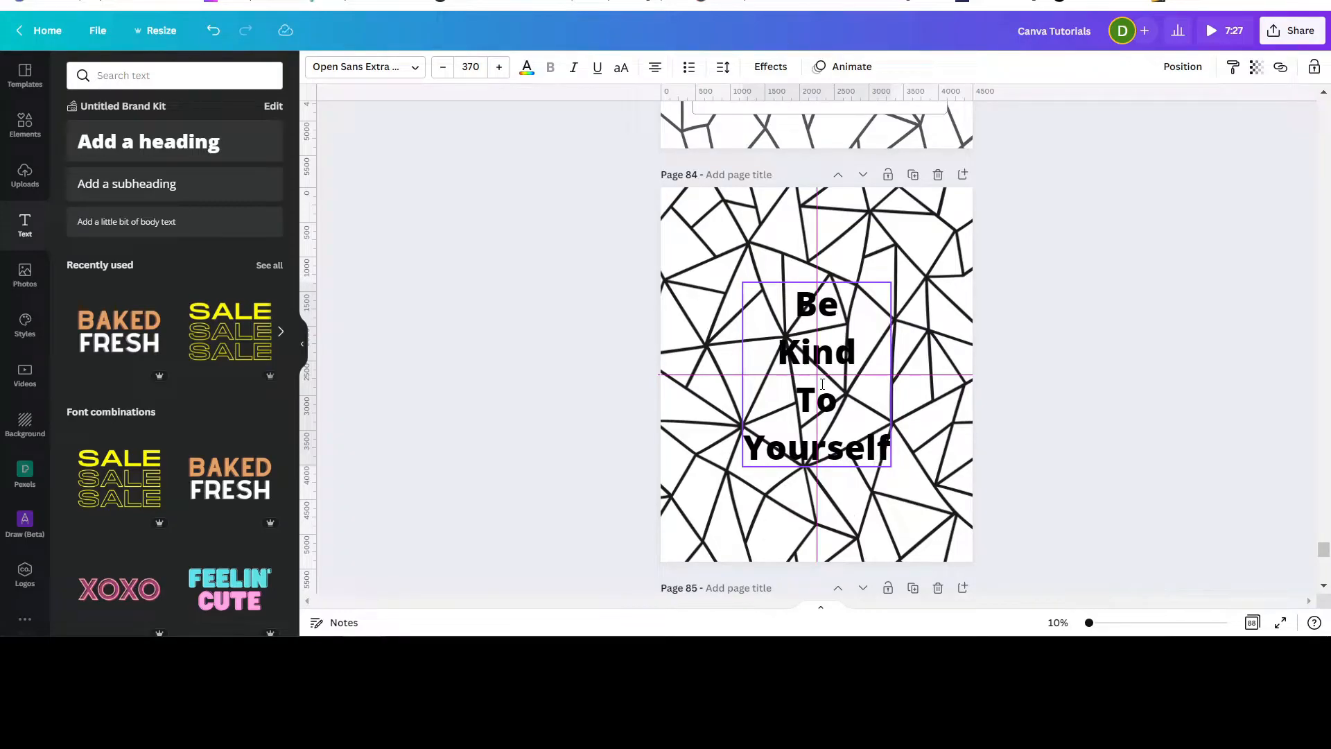
drag(822, 384, 886, 403)
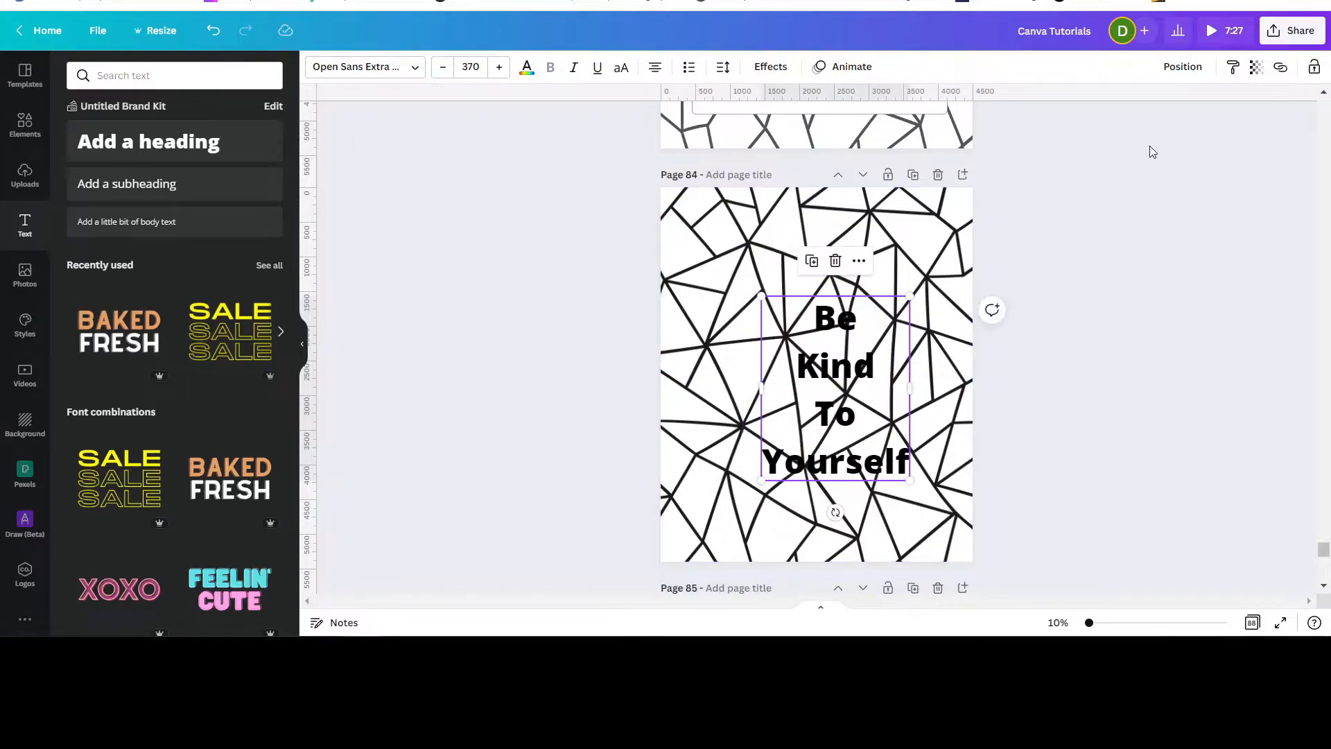
click(1179, 72)
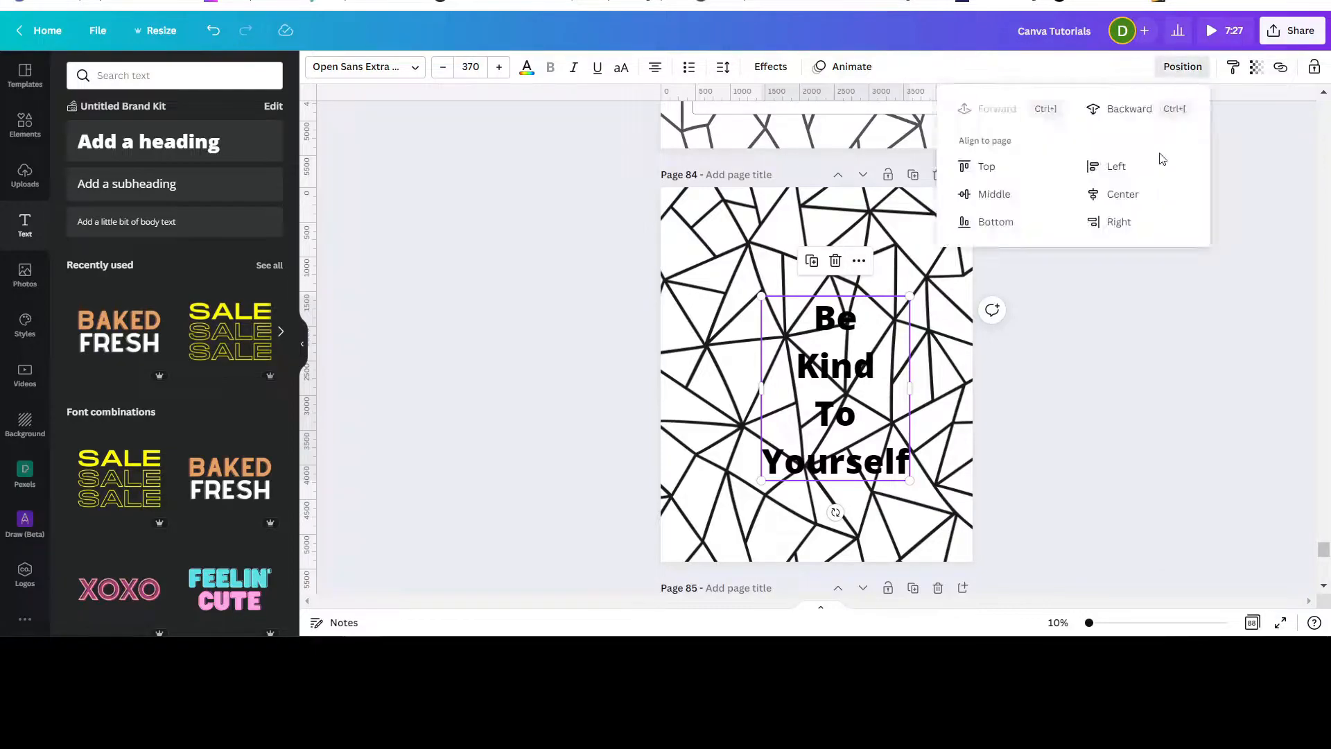
click(1121, 193)
click(987, 195)
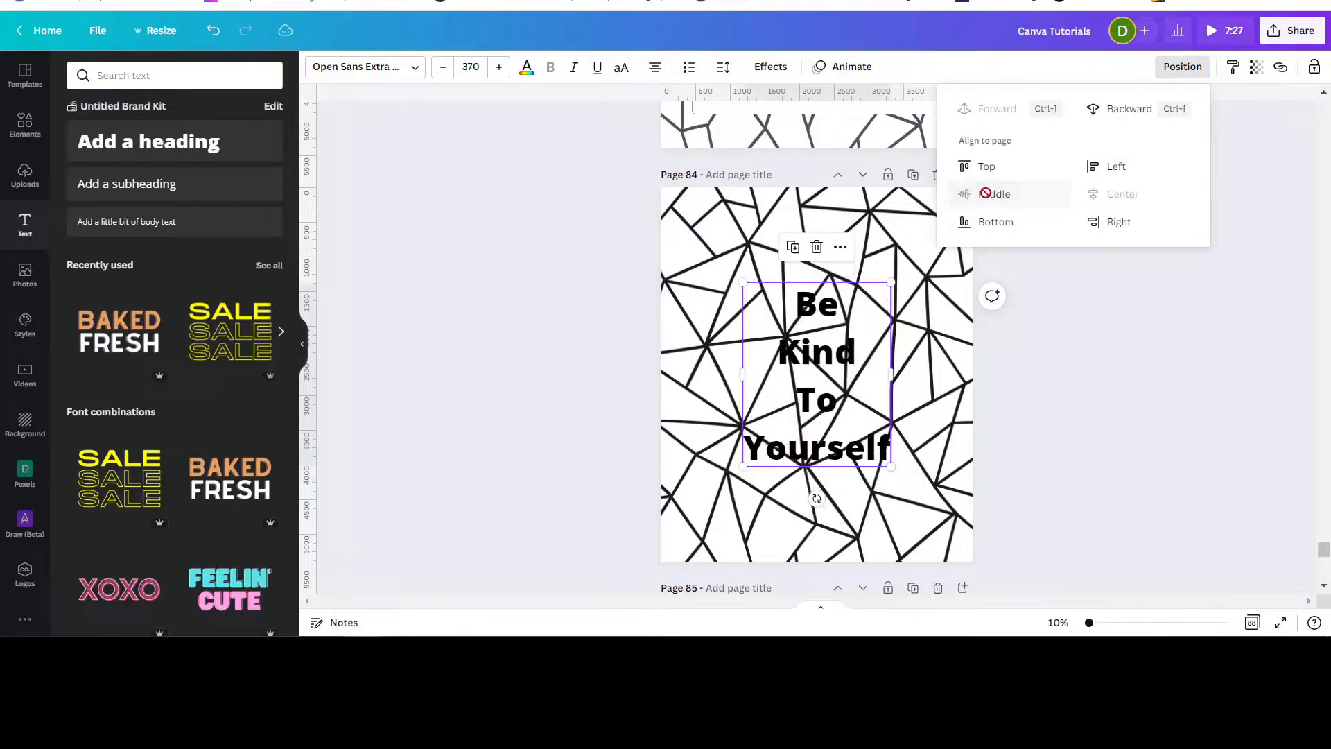
click(1057, 355)
click(1101, 340)
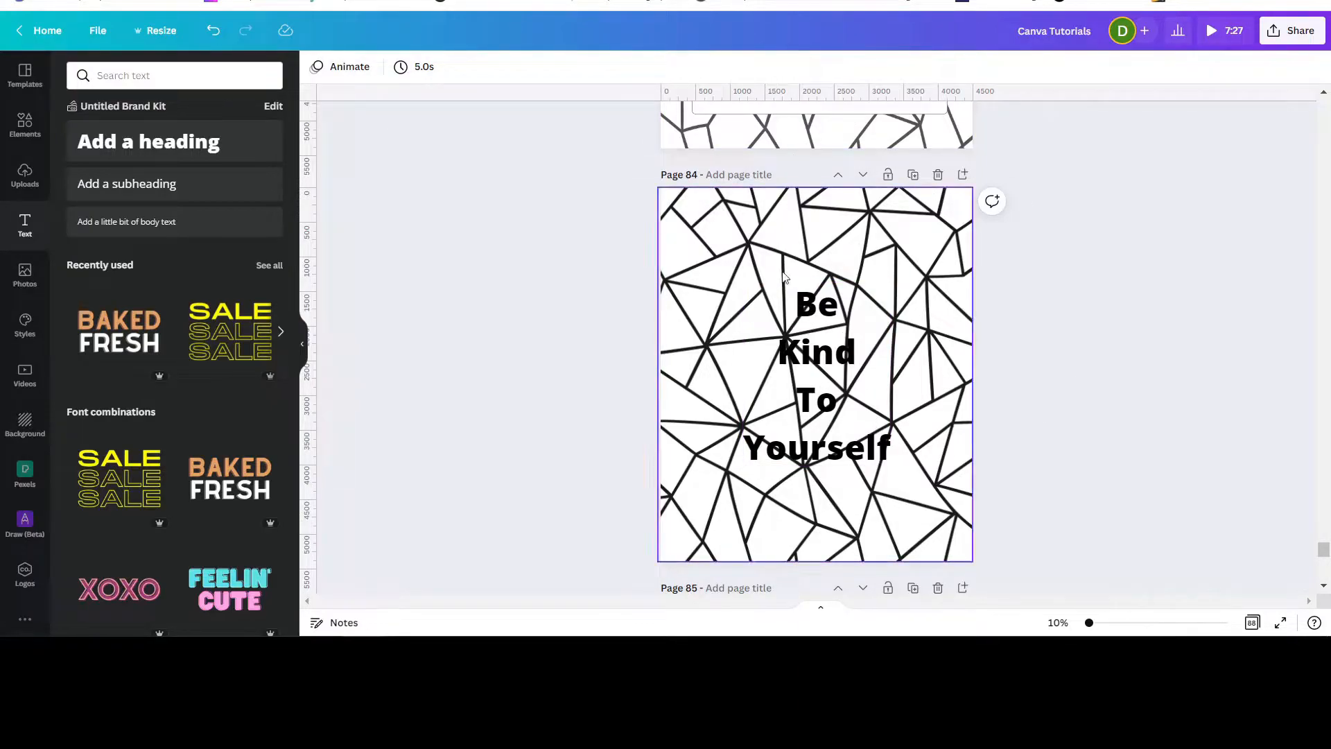
Apply the Splice effect to the text and enlarge it to size 600 across the page.
click(868, 299)
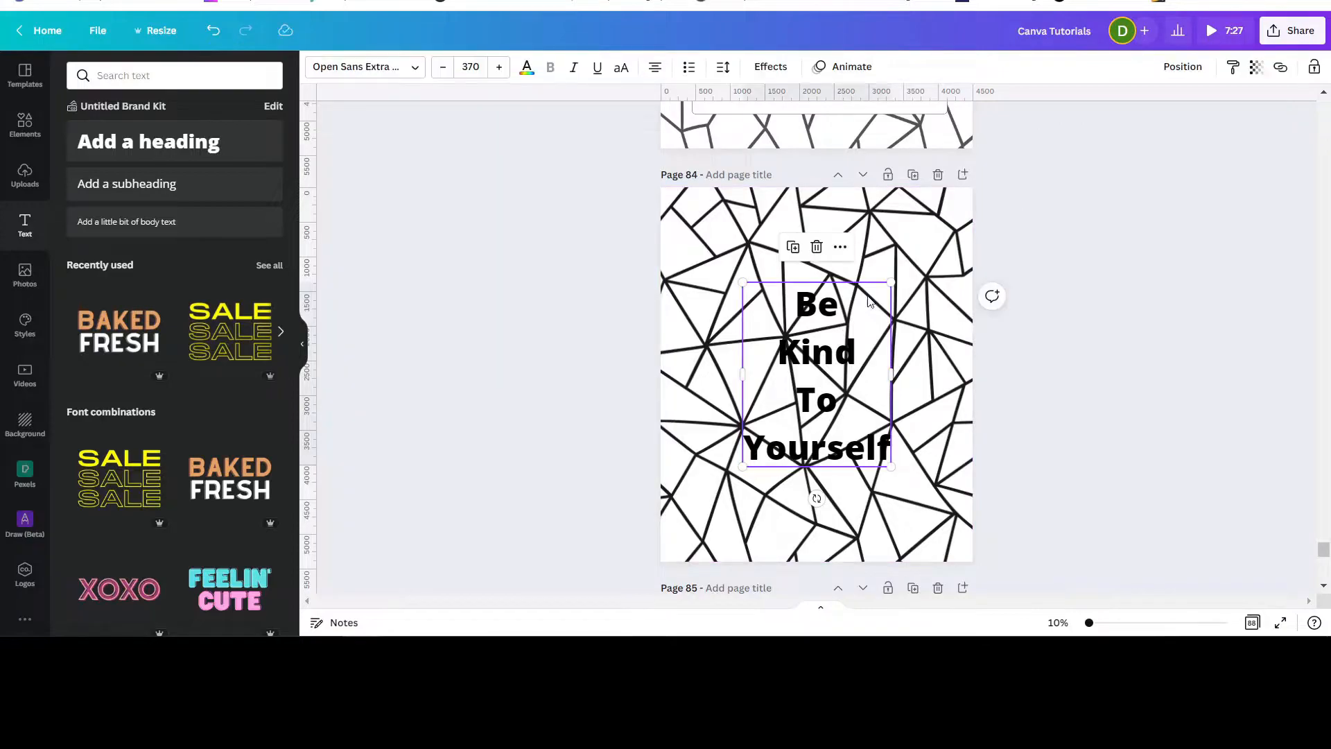
click(770, 66)
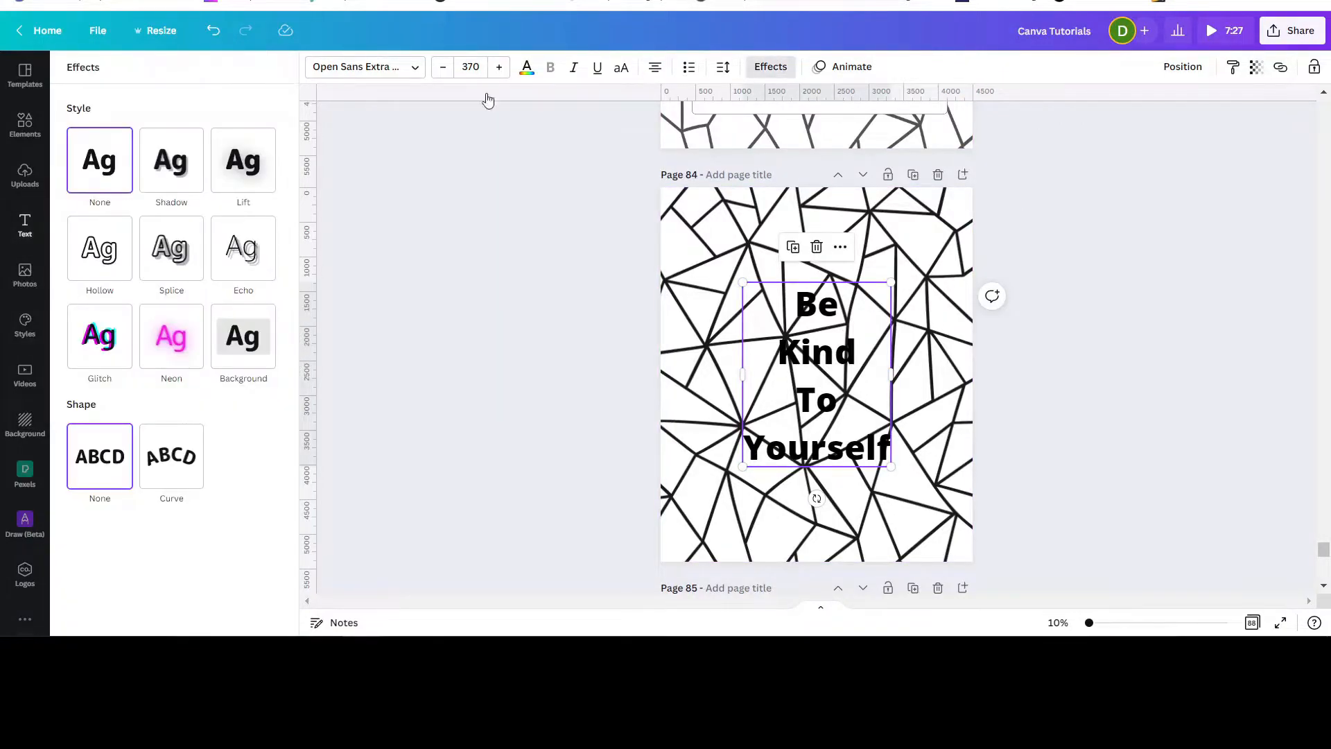
click(175, 264)
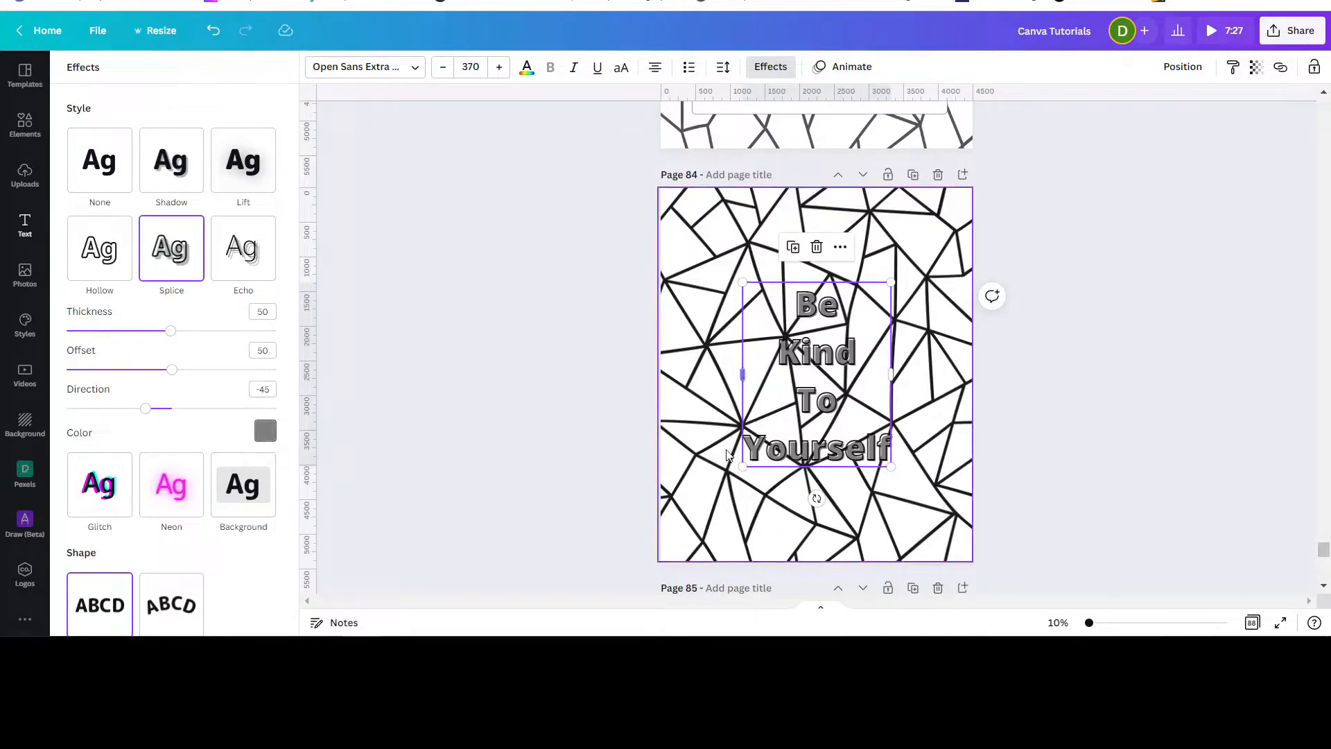
drag(741, 466, 698, 521)
drag(889, 288, 955, 234)
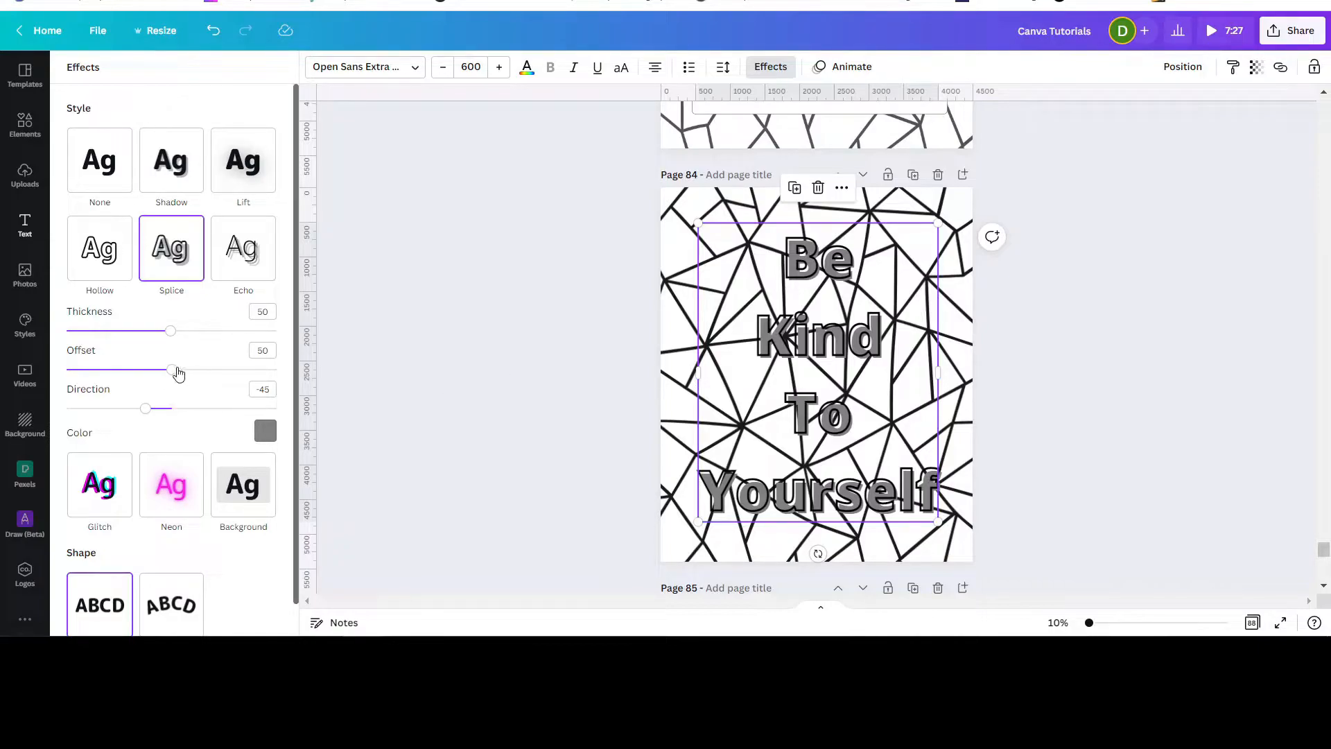
Adjust the Splice effect to offset 0, white color and thickness 18.
drag(171, 370, 61, 370)
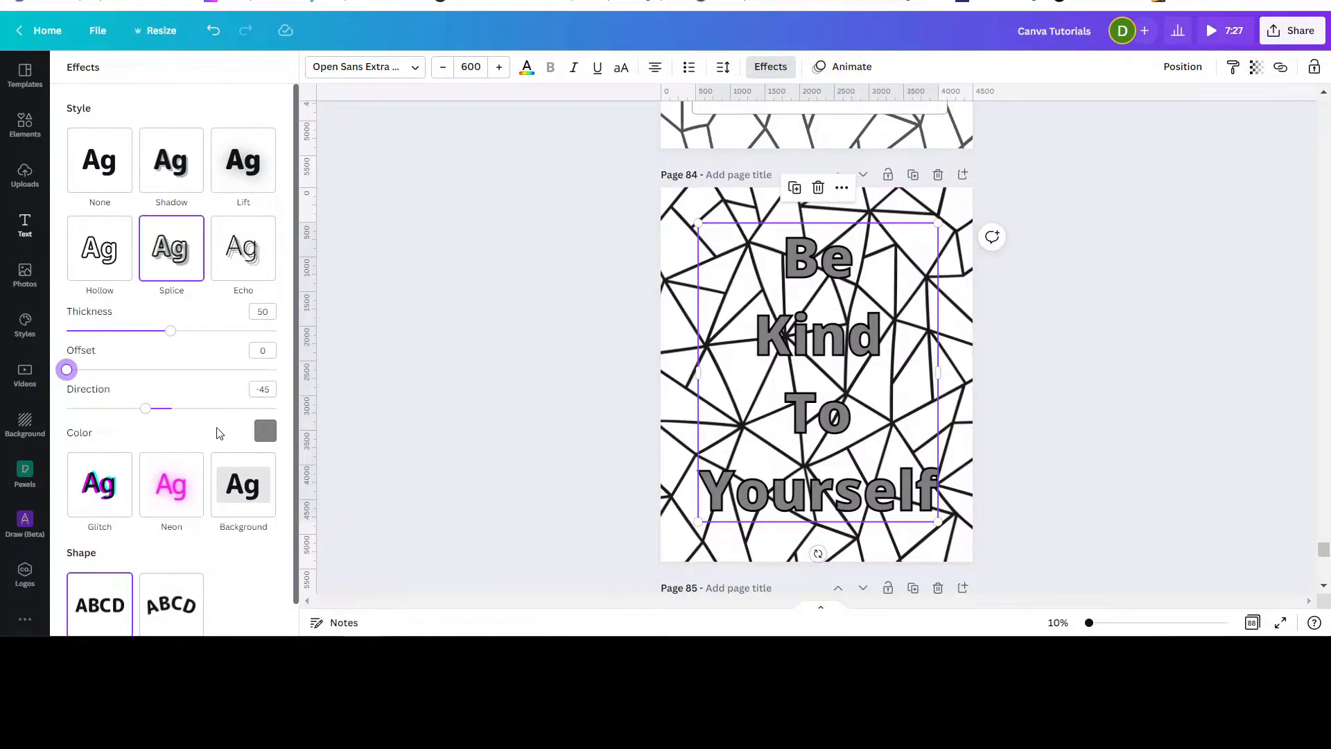
click(265, 431)
scroll(174, 312, down, 5)
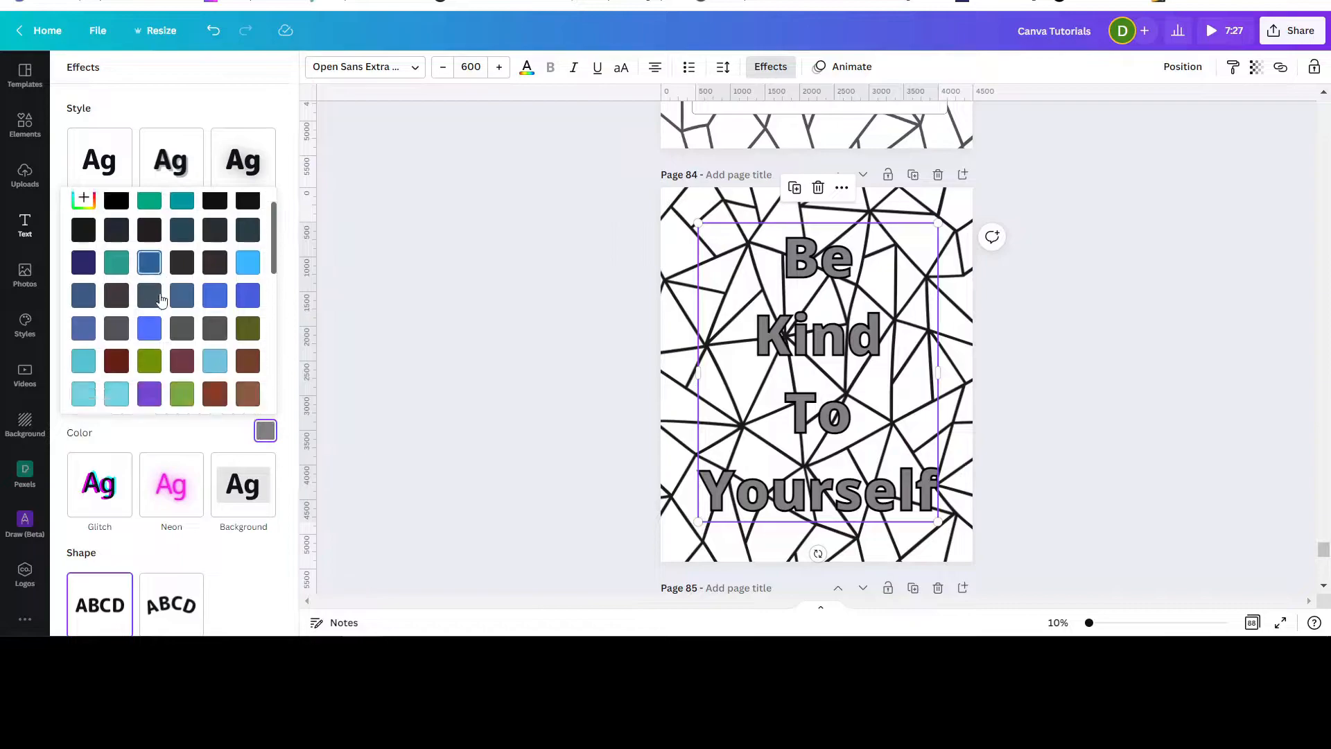
click(183, 256)
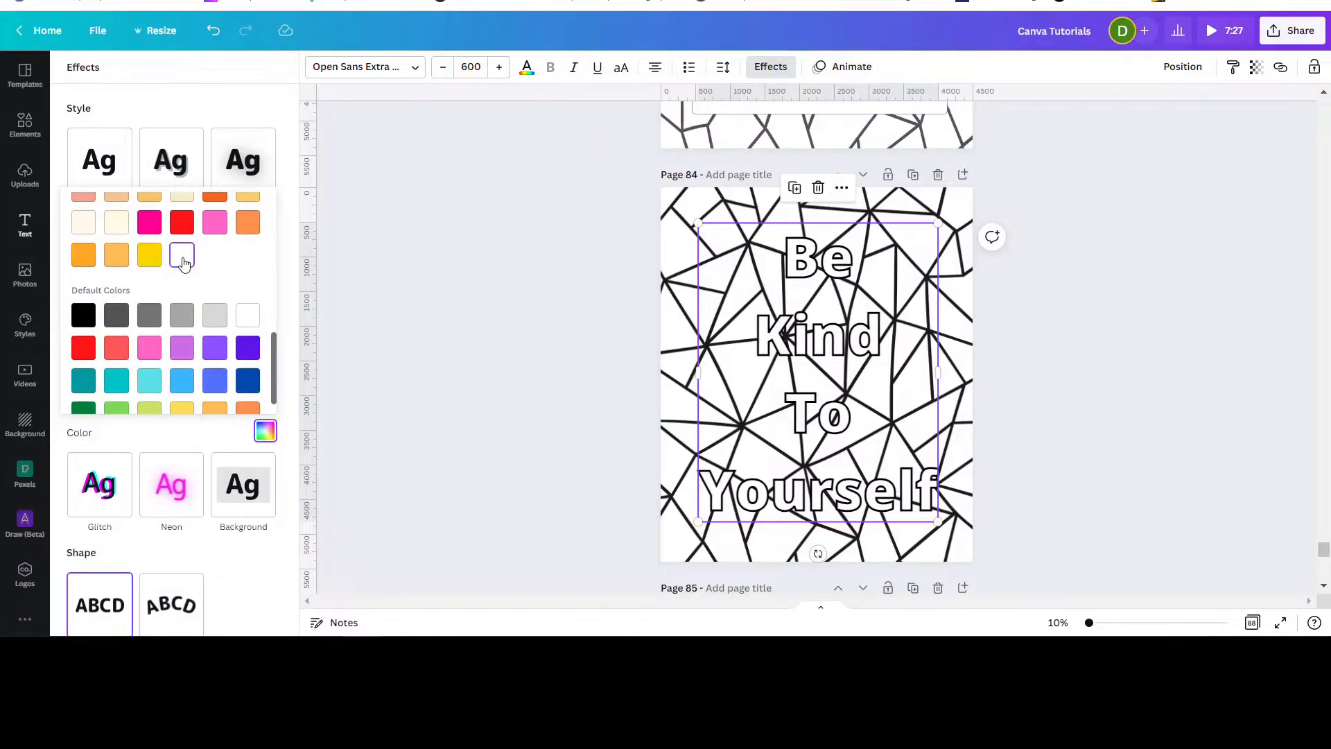
click(238, 114)
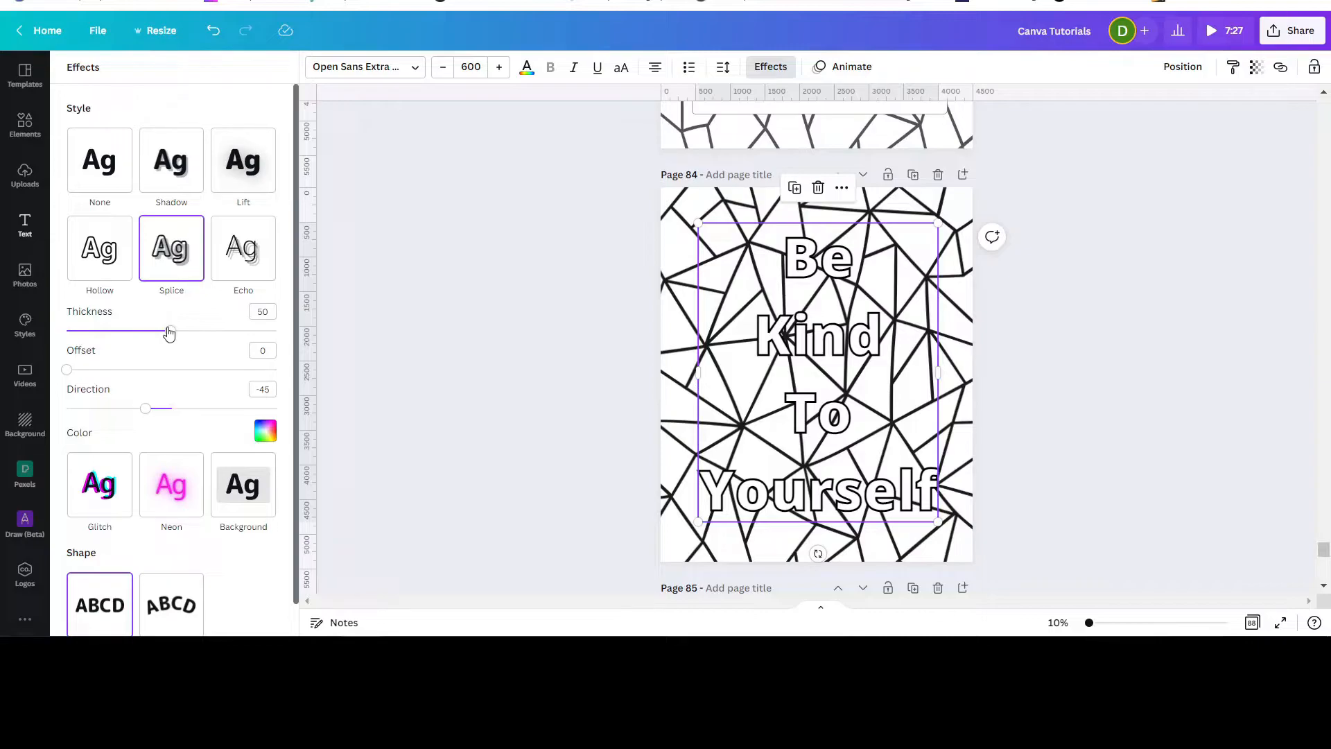
drag(170, 335, 104, 331)
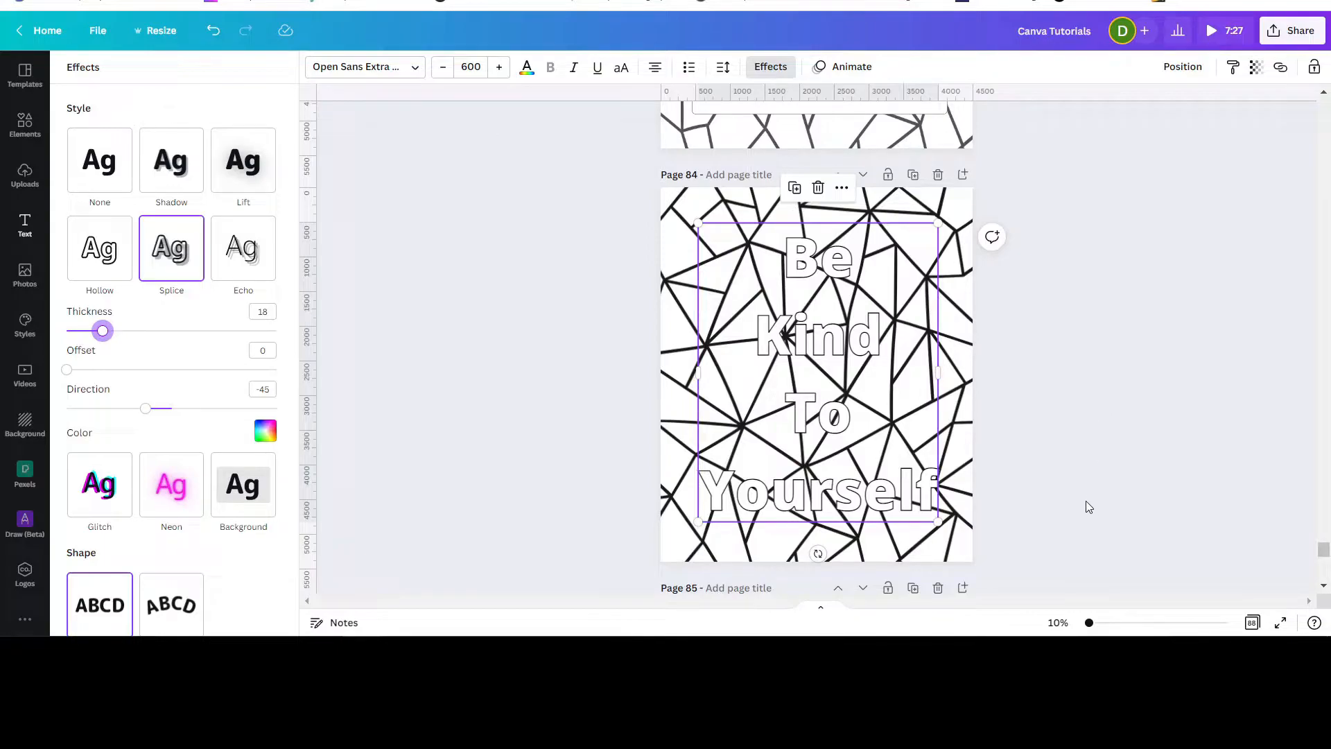
click(975, 458)
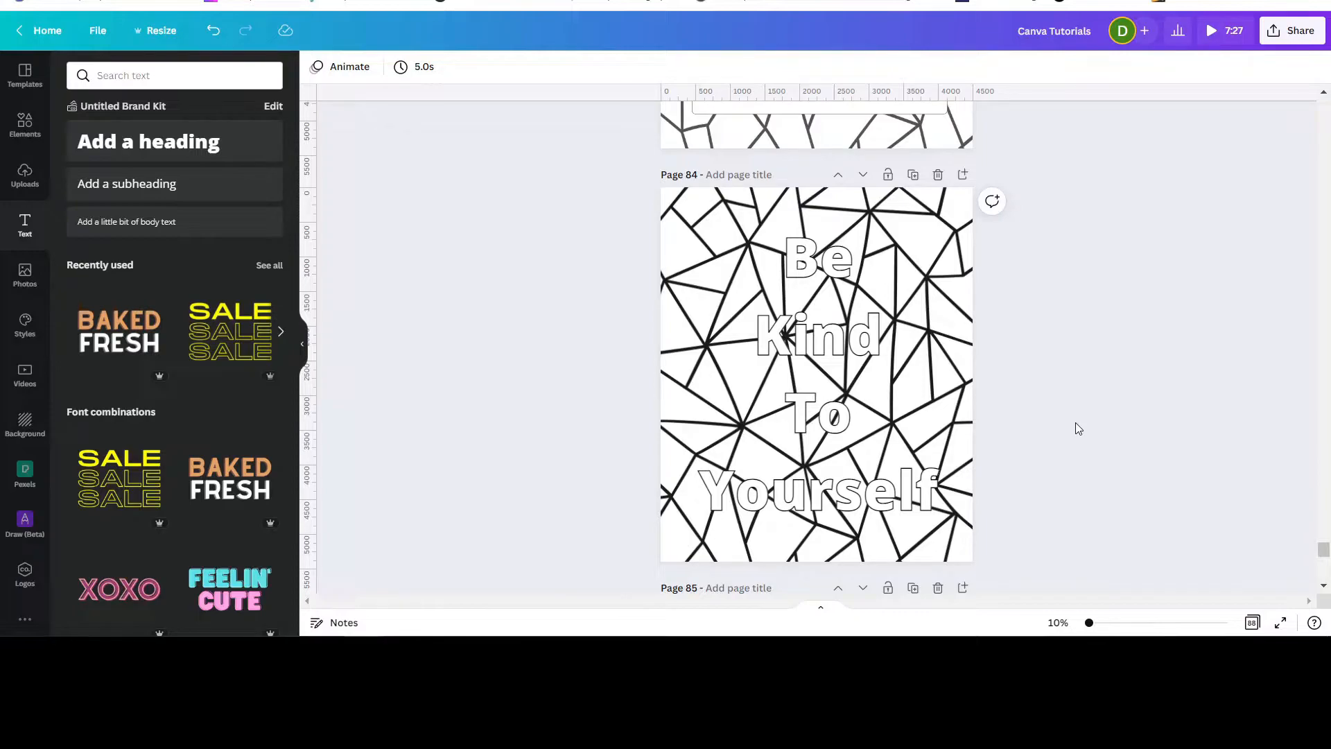
Add a square shape to page 84 and change its shape to a circle.
scroll(1077, 425, up, 5)
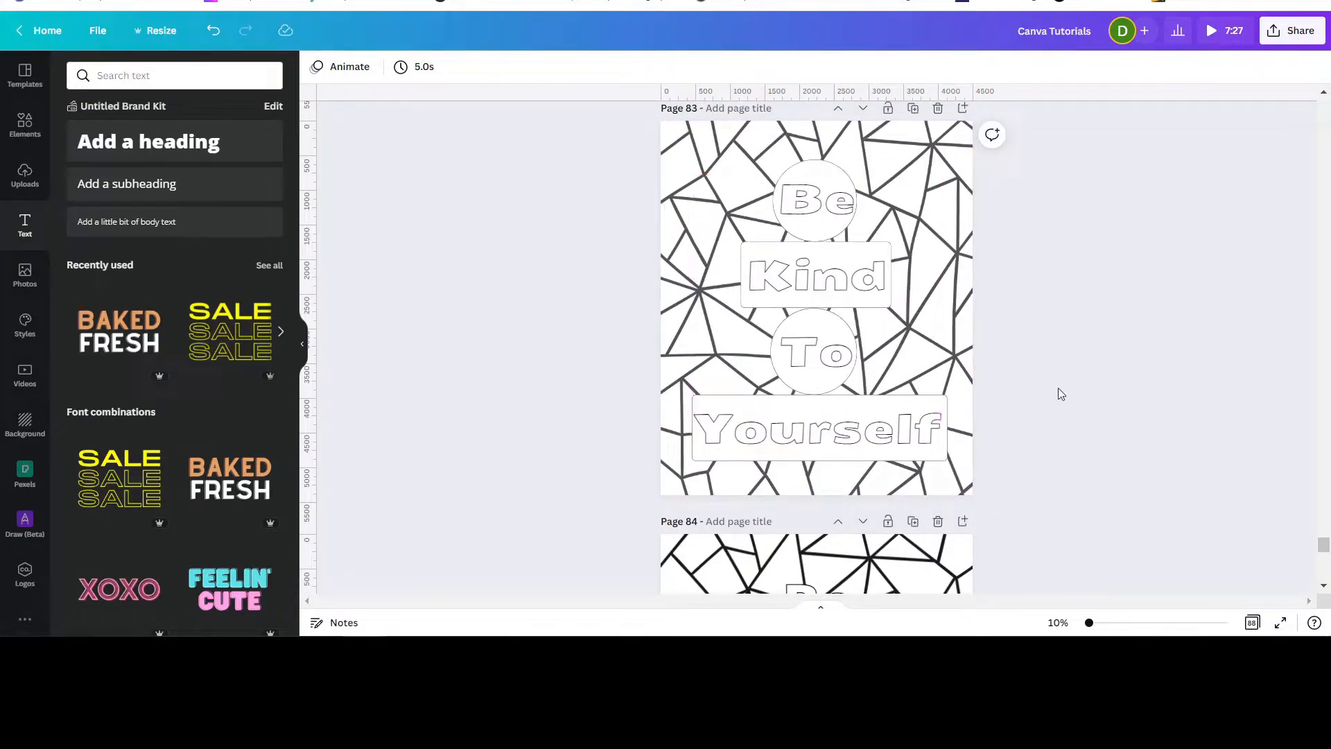
scroll(1049, 389, down, 5)
scroll(1049, 388, up, 1)
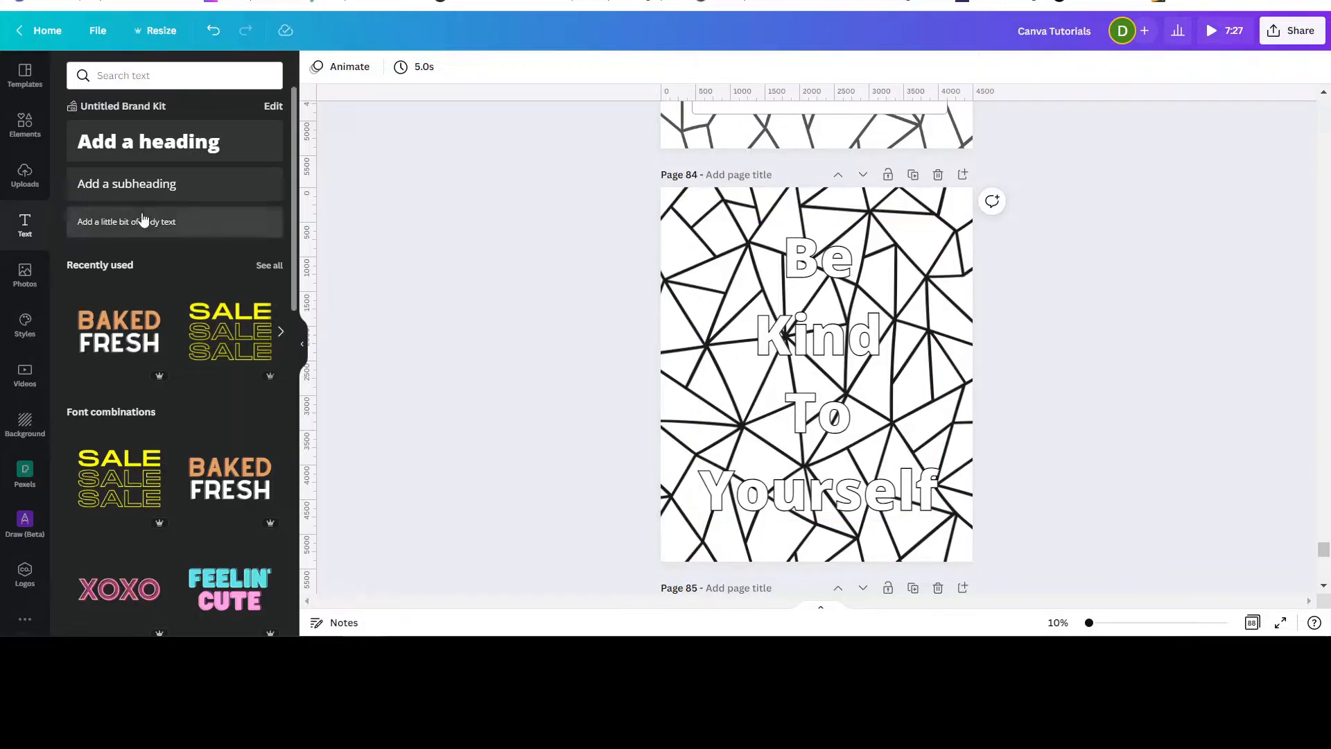
click(25, 124)
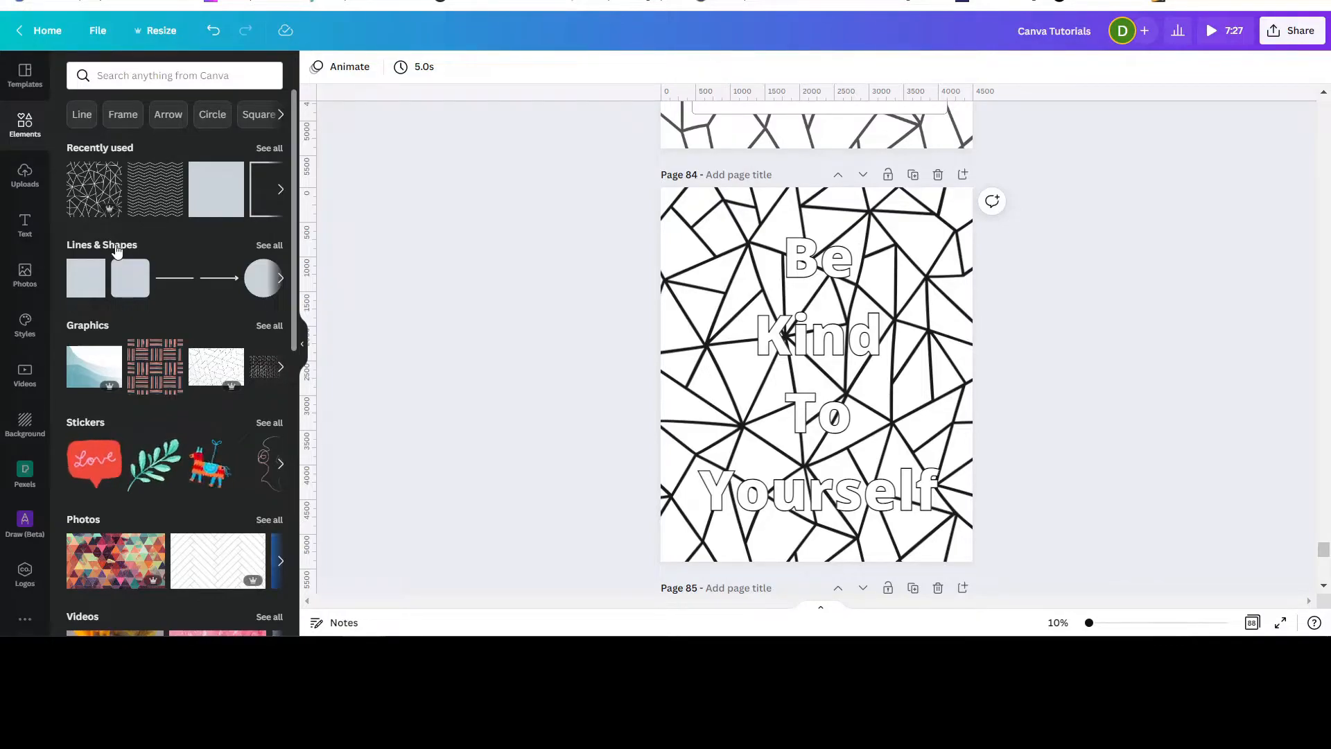
click(117, 248)
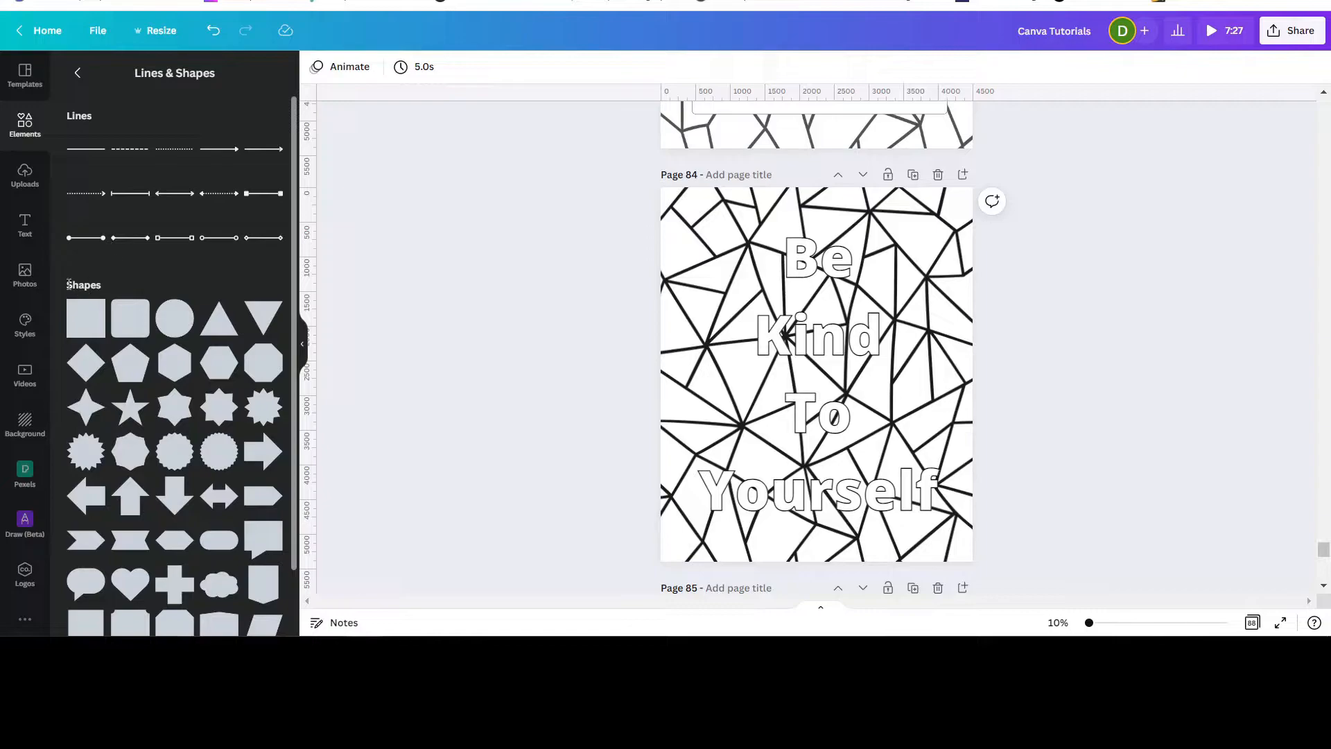
click(87, 324)
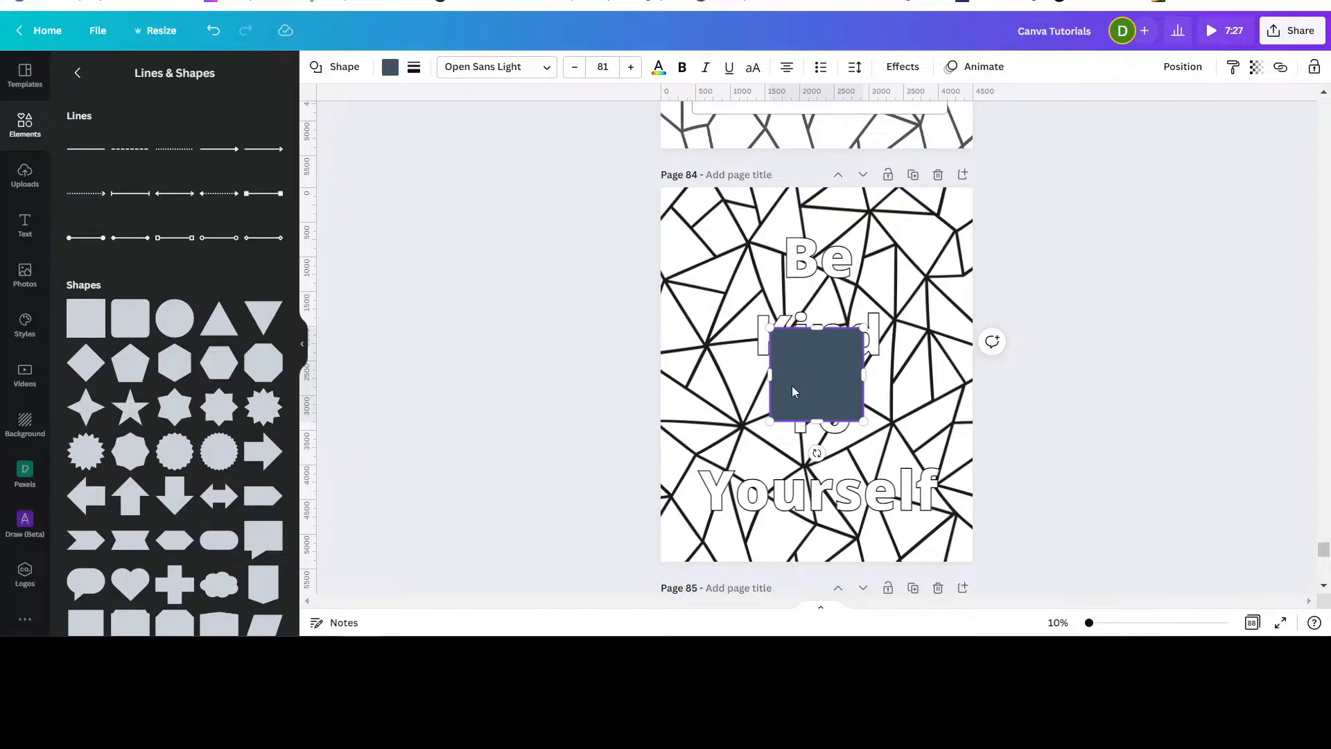
click(335, 70)
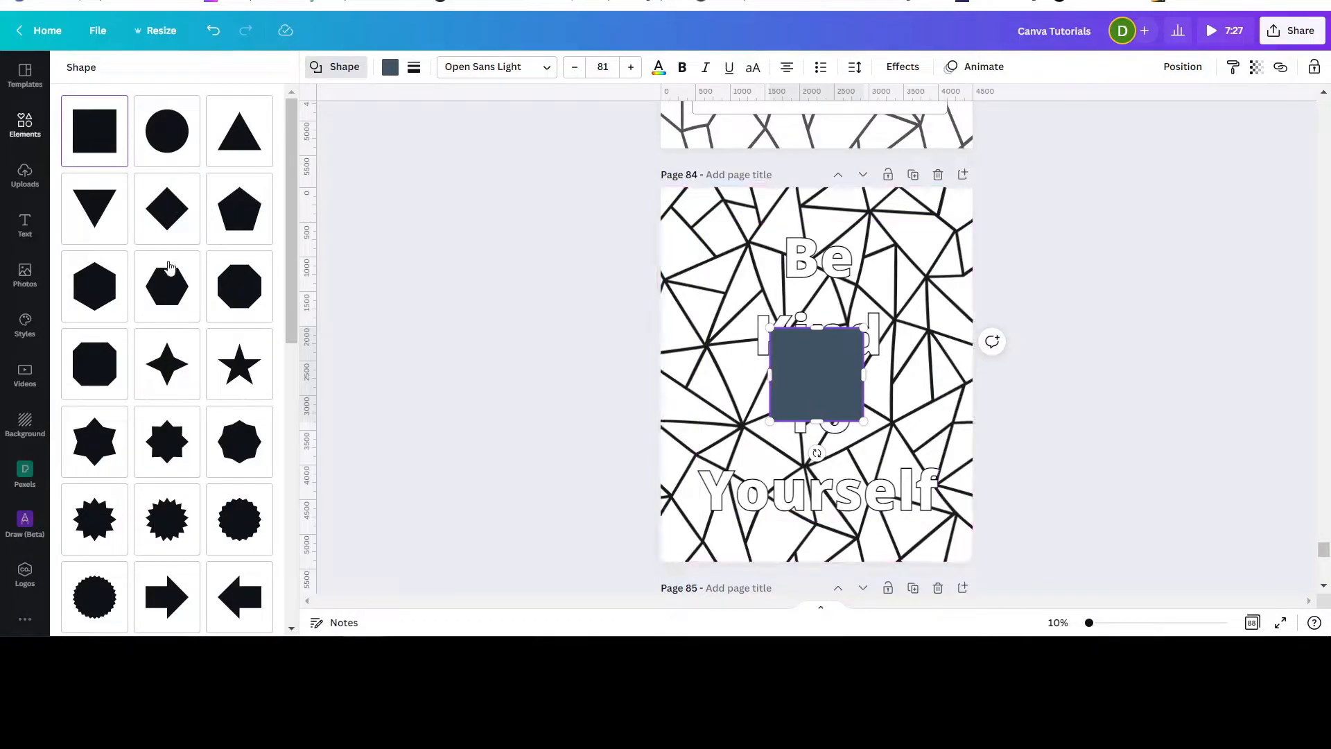
click(173, 290)
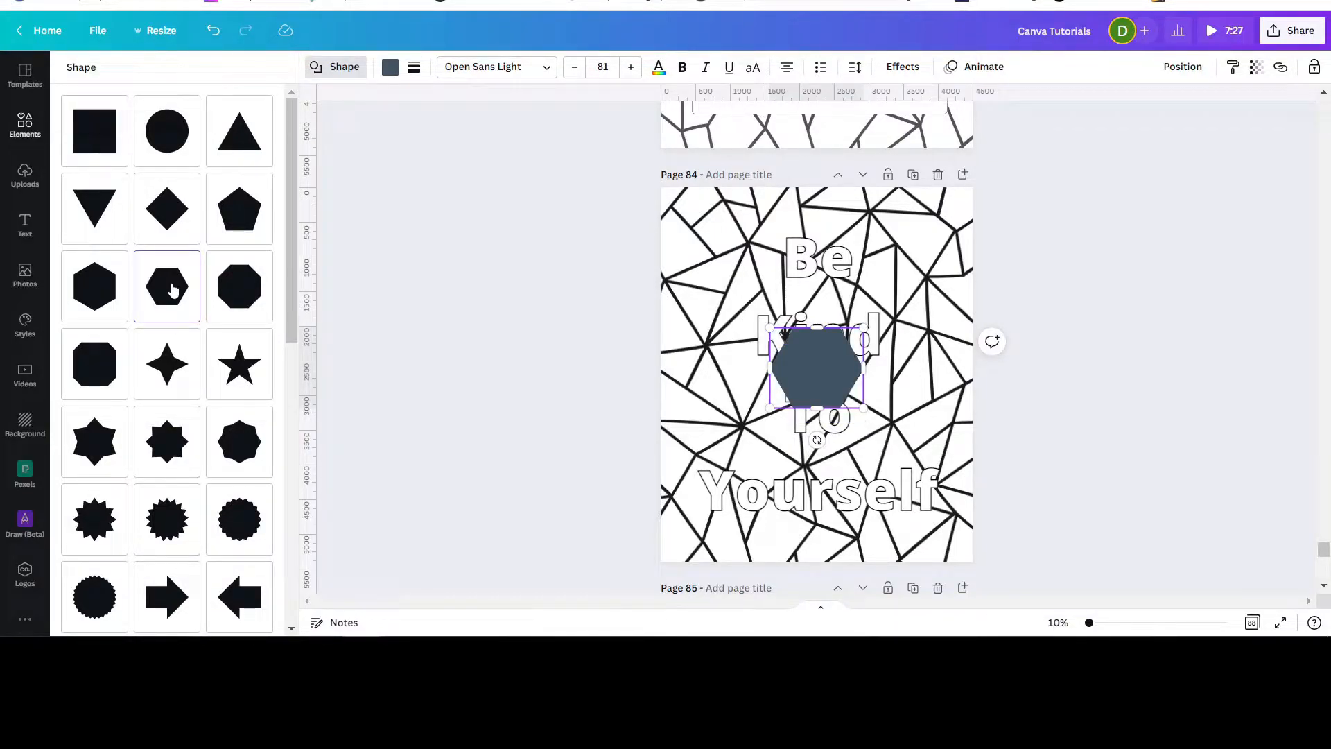
click(167, 139)
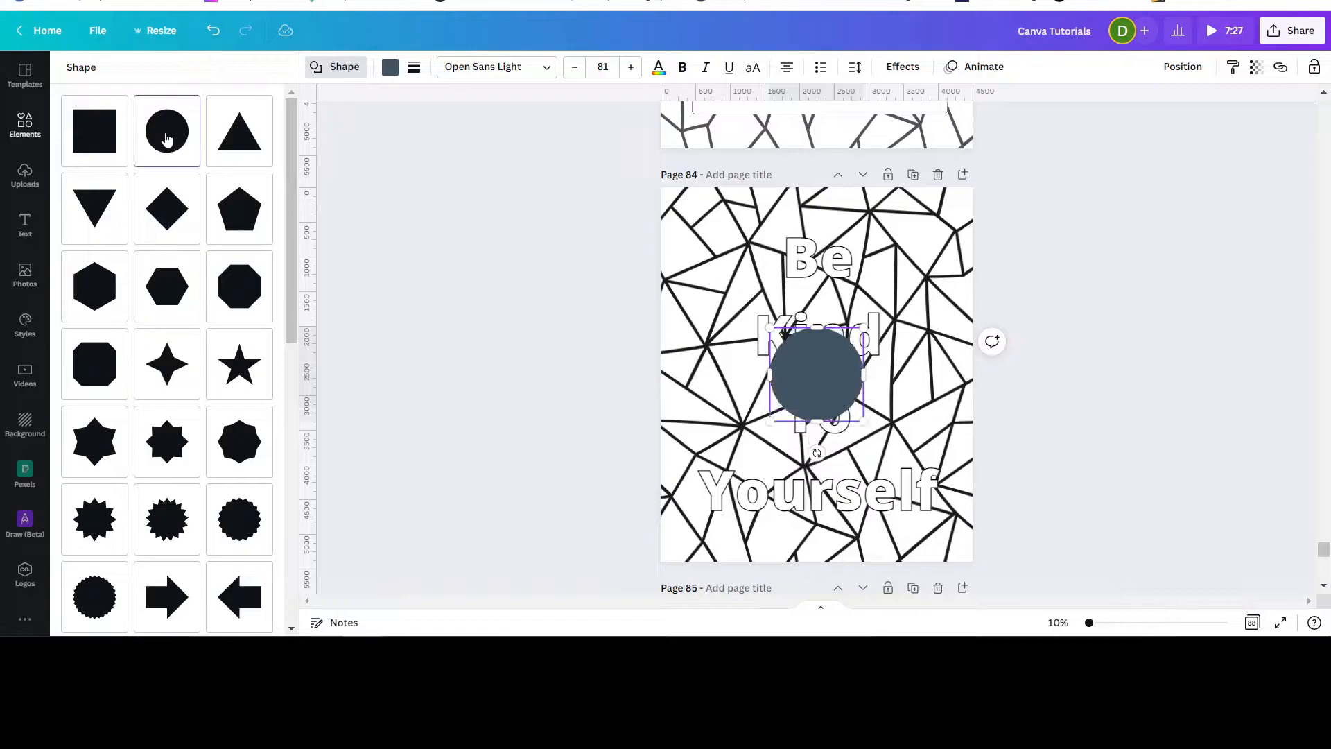
Change the circle back to a square and reshape it into a short rectangle covering the word 'Be' at the top.
click(240, 146)
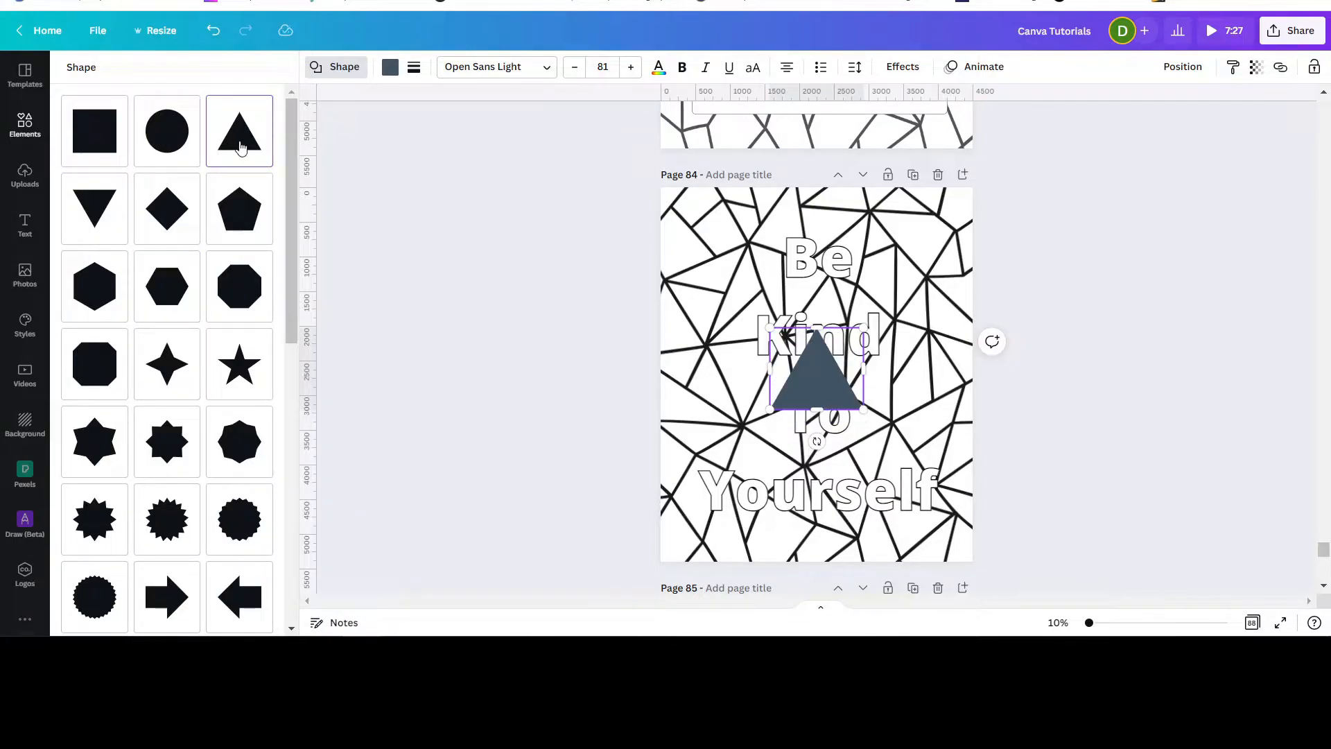
click(80, 143)
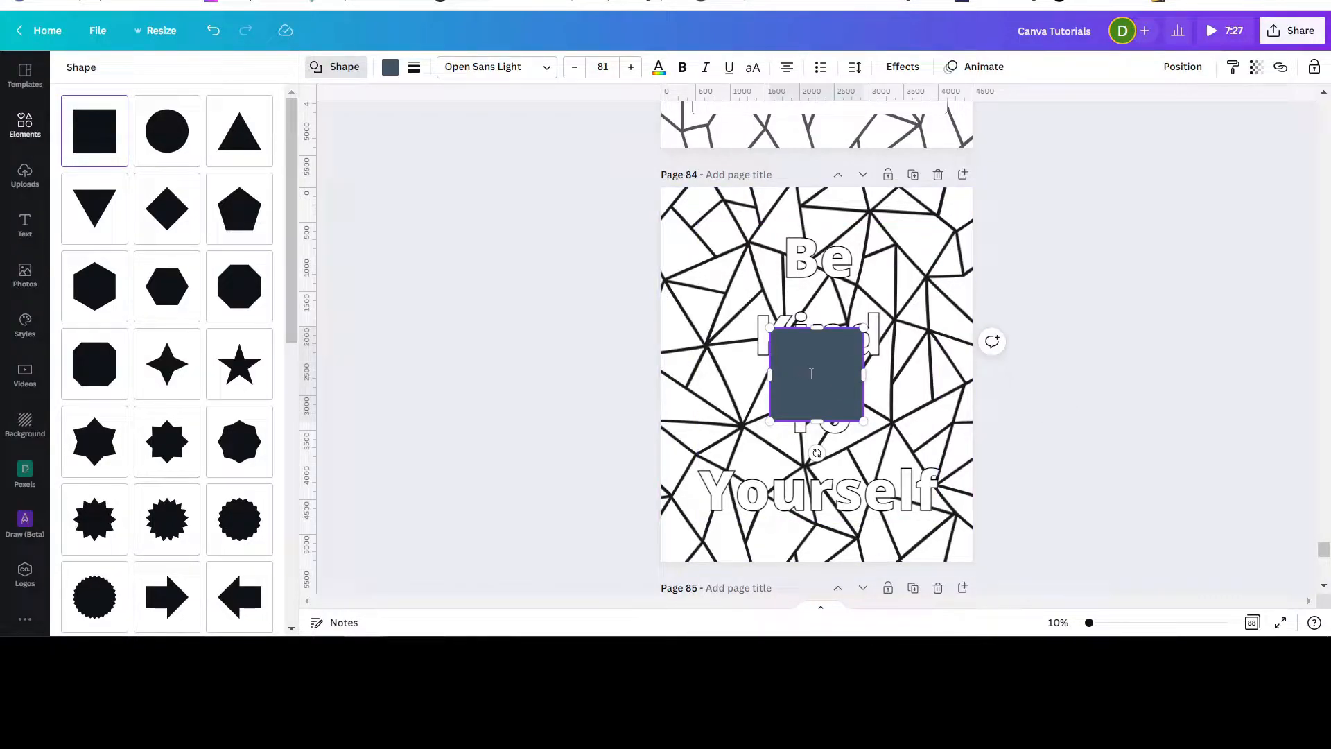
drag(819, 381, 820, 269)
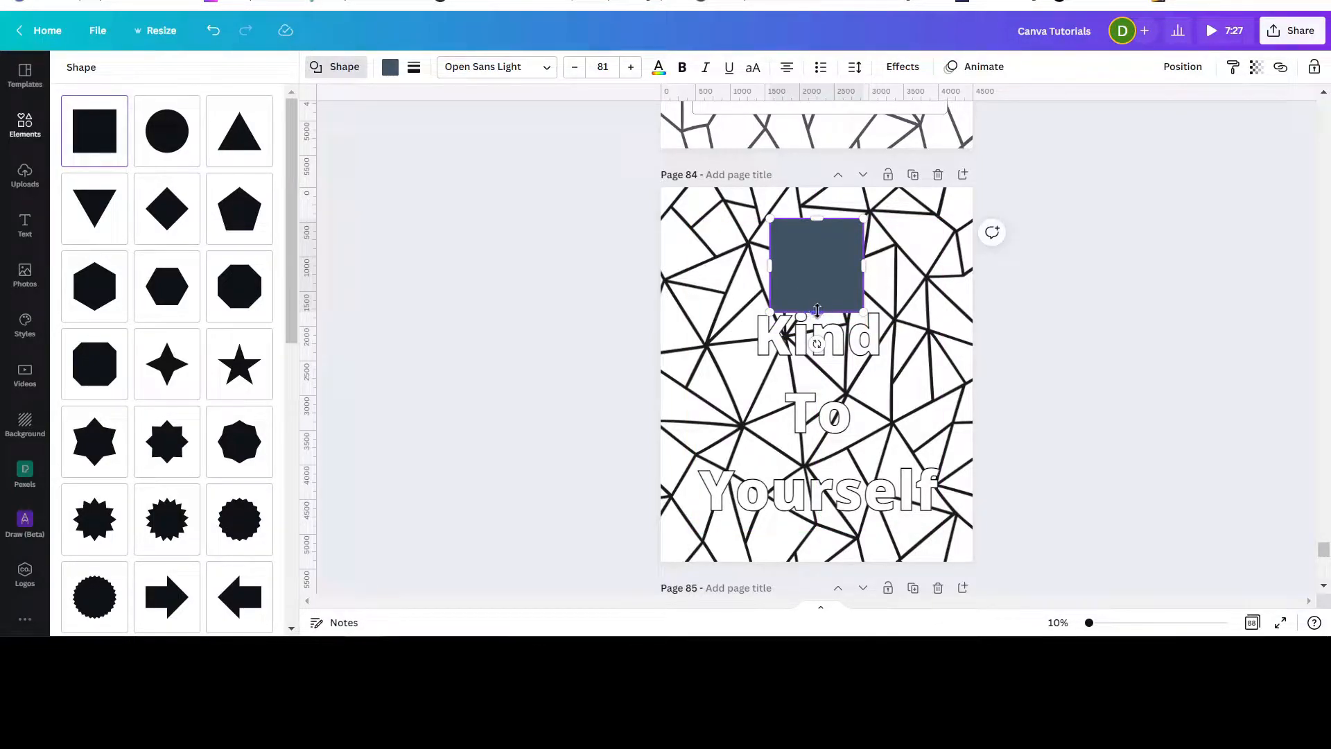
drag(816, 308, 817, 278)
mouse_move(819, 227)
mouse_down()
mouse_move(819, 249)
mouse_move(818, 223)
mouse_up()
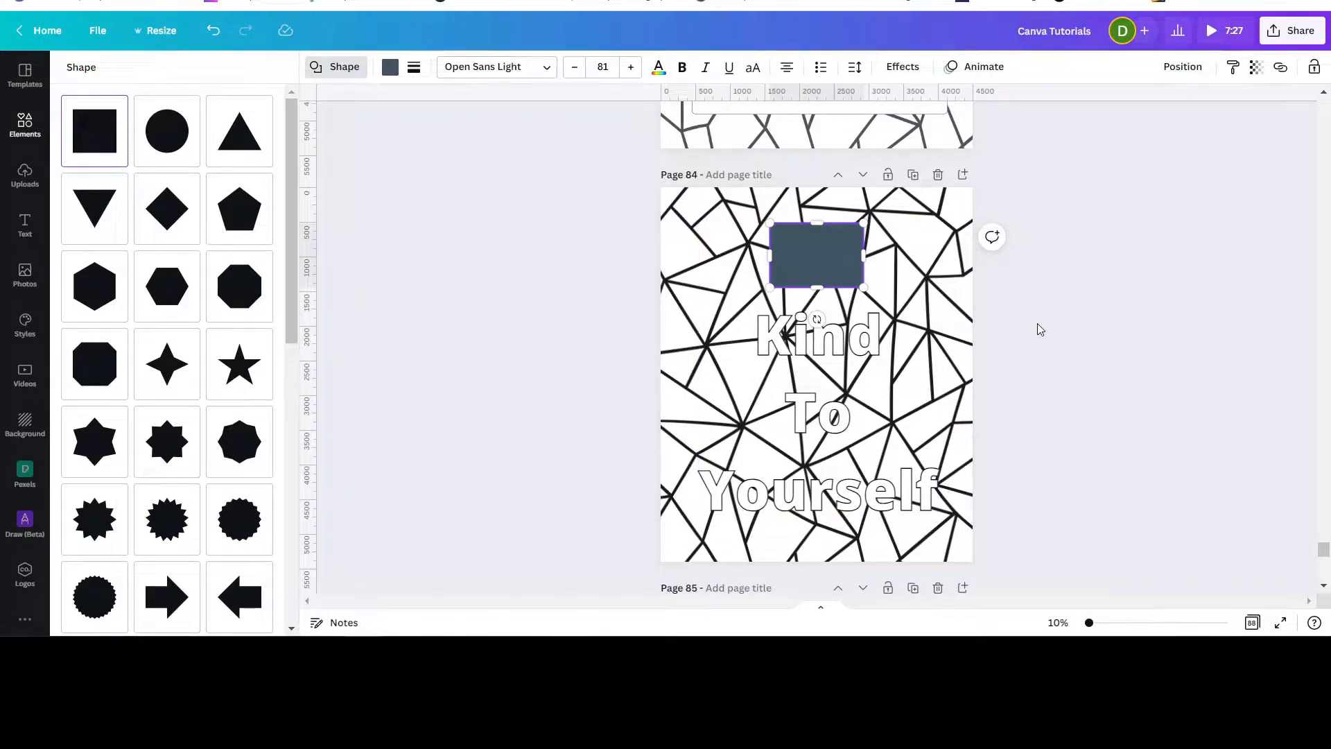
Duplicate the rectangle and move the copy down over the word 'To'.
click(826, 255)
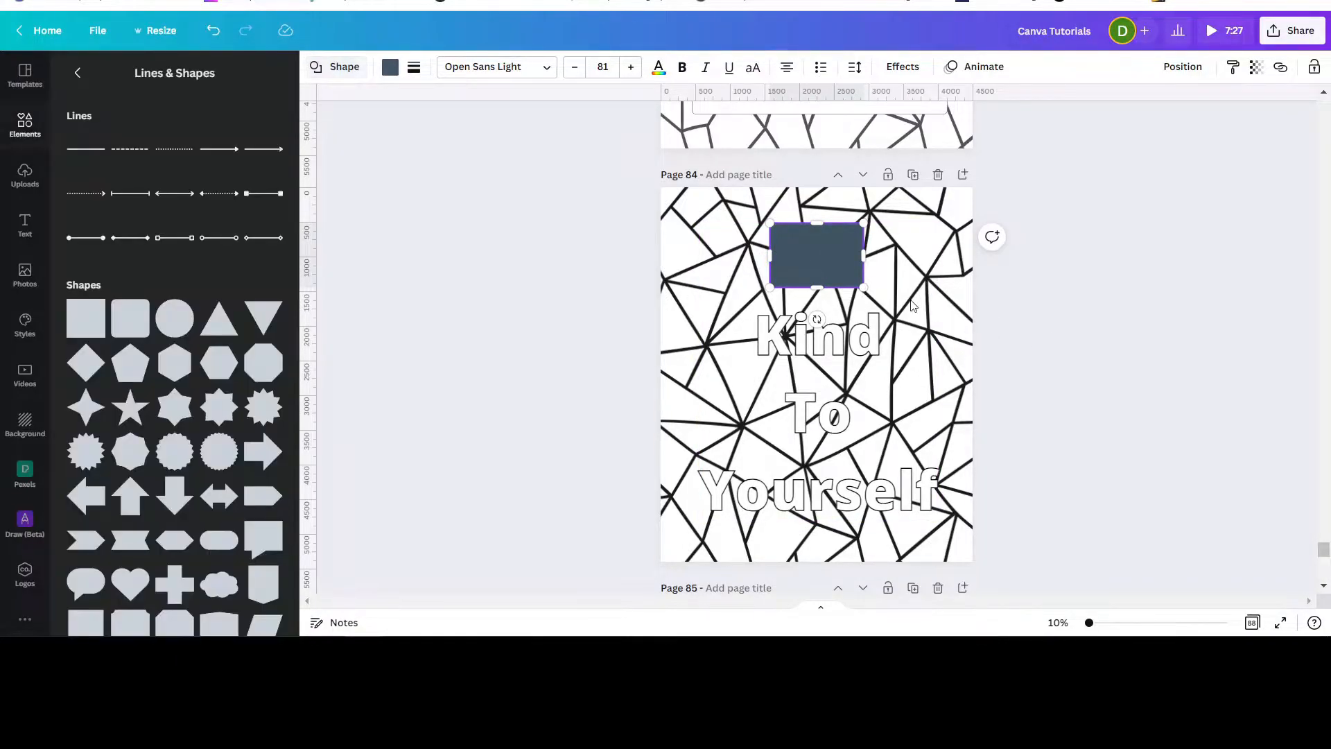
click(1089, 337)
click(797, 259)
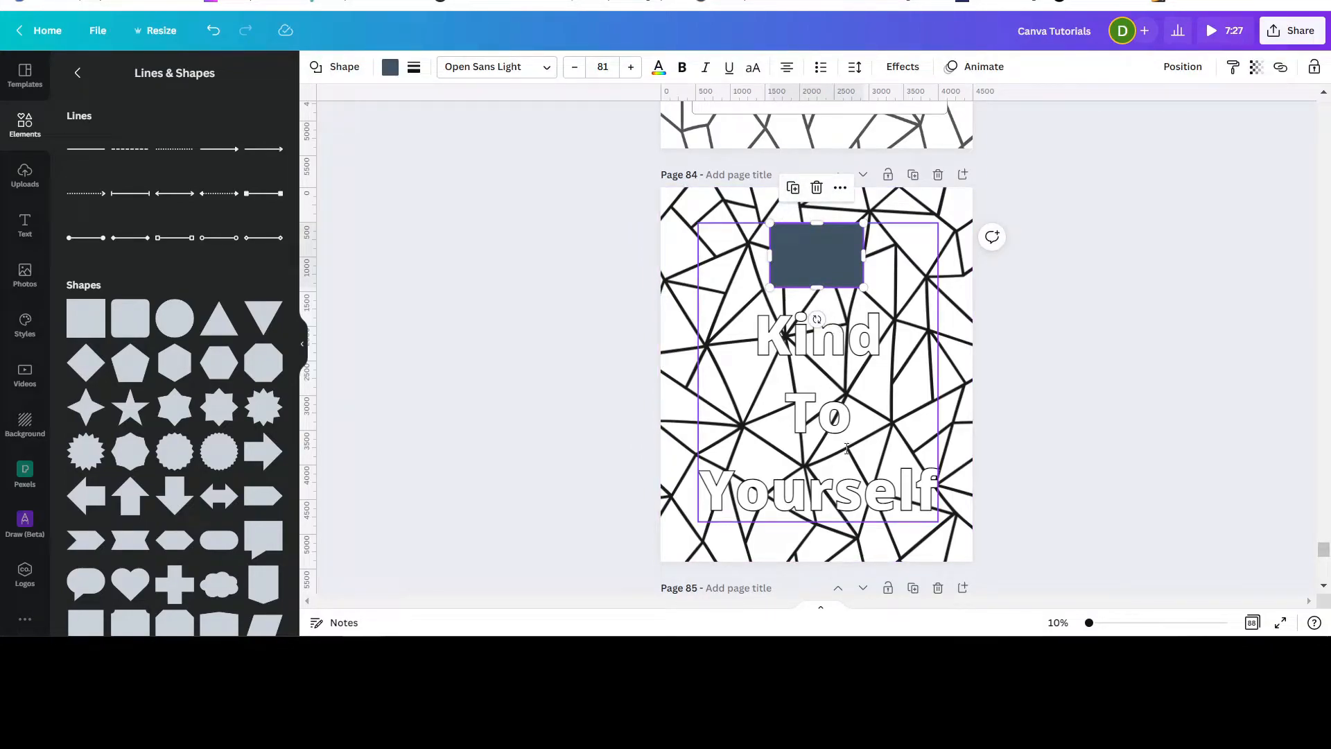
click(794, 190)
click(793, 191)
drag(825, 261, 828, 420)
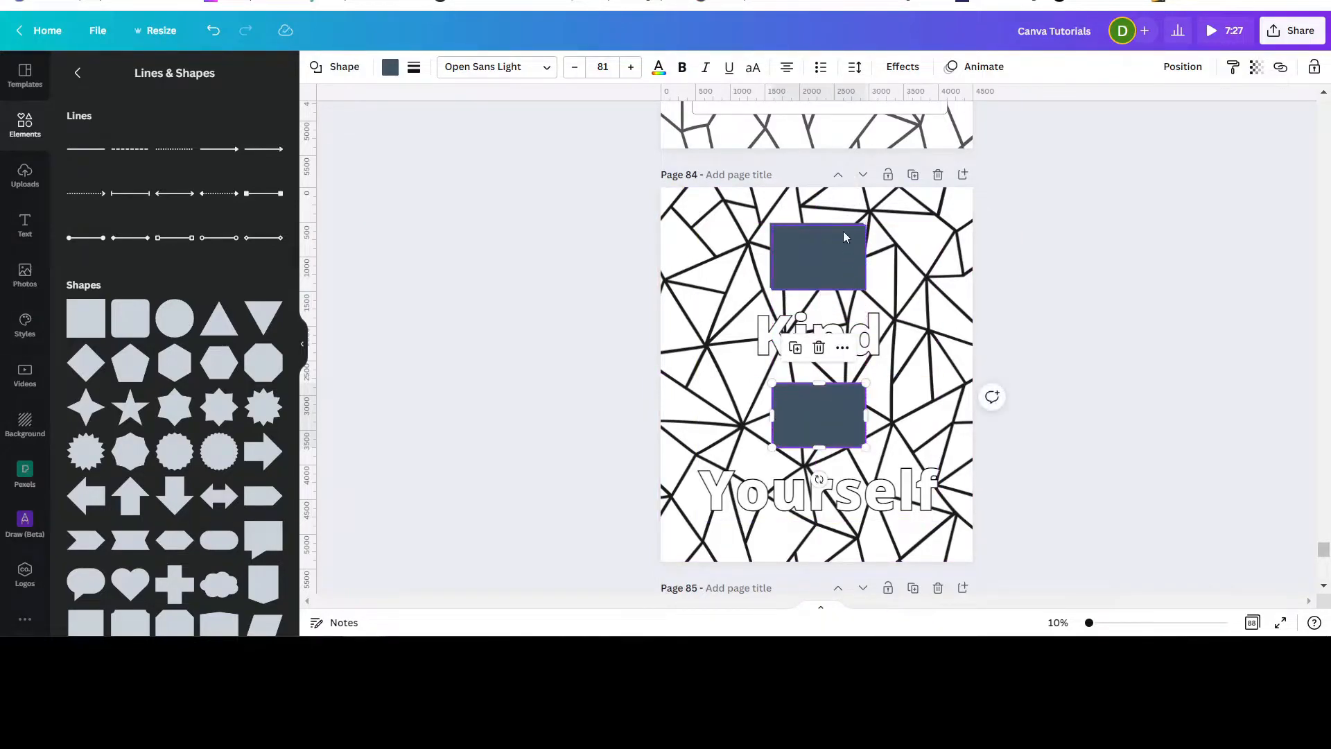
Place rectangle copies over 'Kind' and 'Yourself', widening each to cover its word.
drag(833, 254, 887, 337)
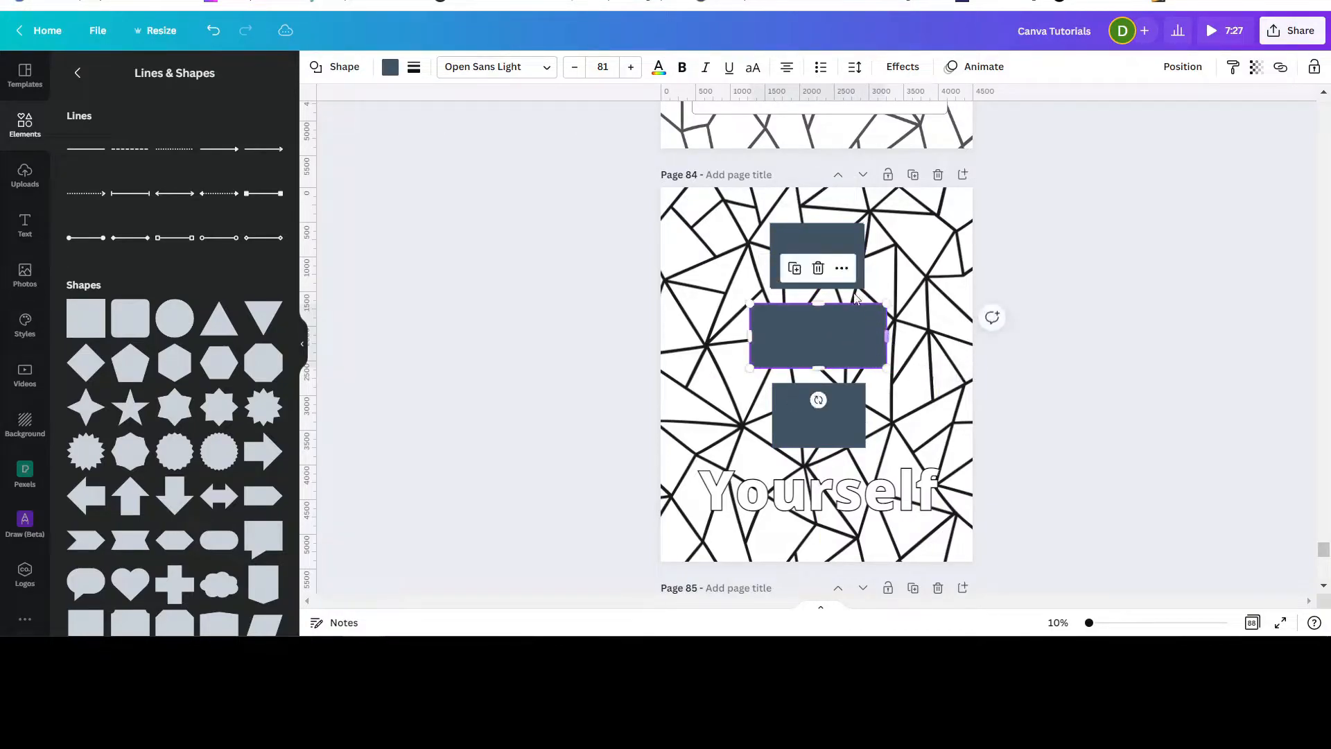
drag(812, 230, 949, 508)
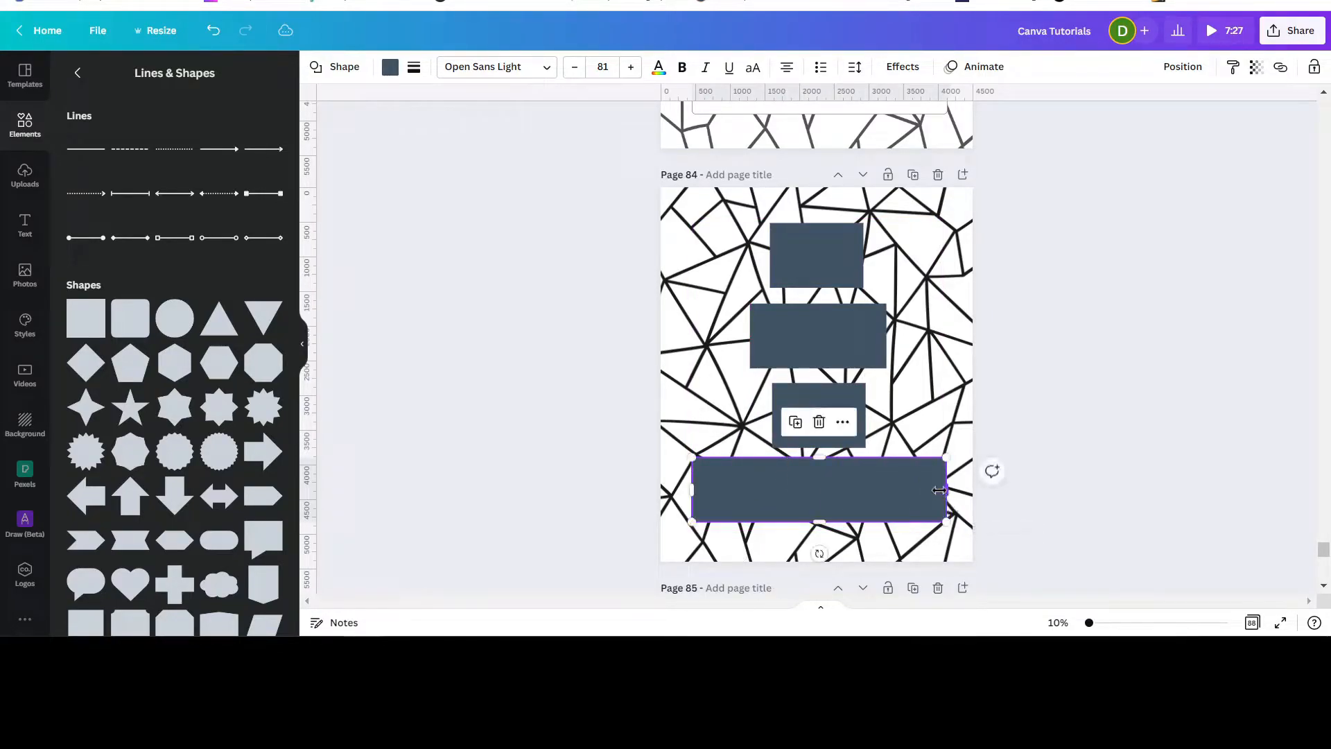
Change the top rectangle over 'Be' into a circle.
click(803, 251)
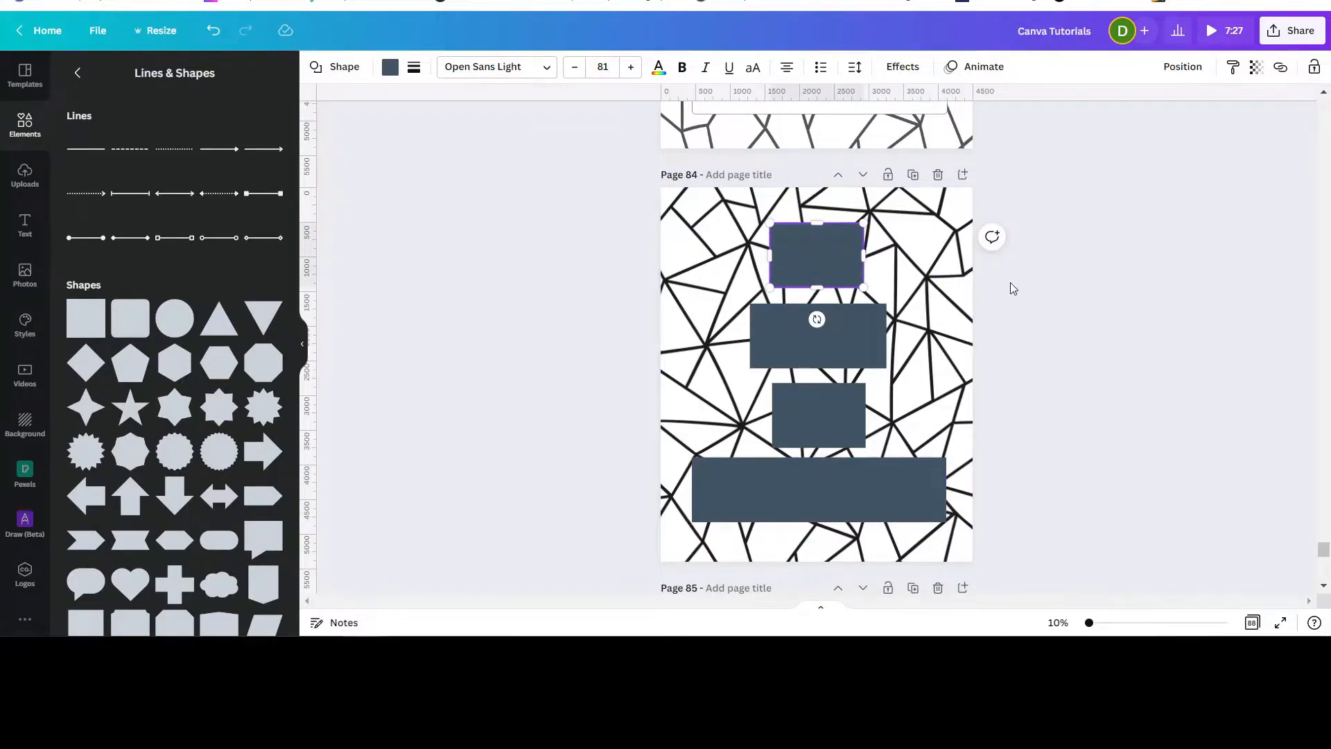
scroll(1009, 284, up, 3)
scroll(986, 223, up, 1)
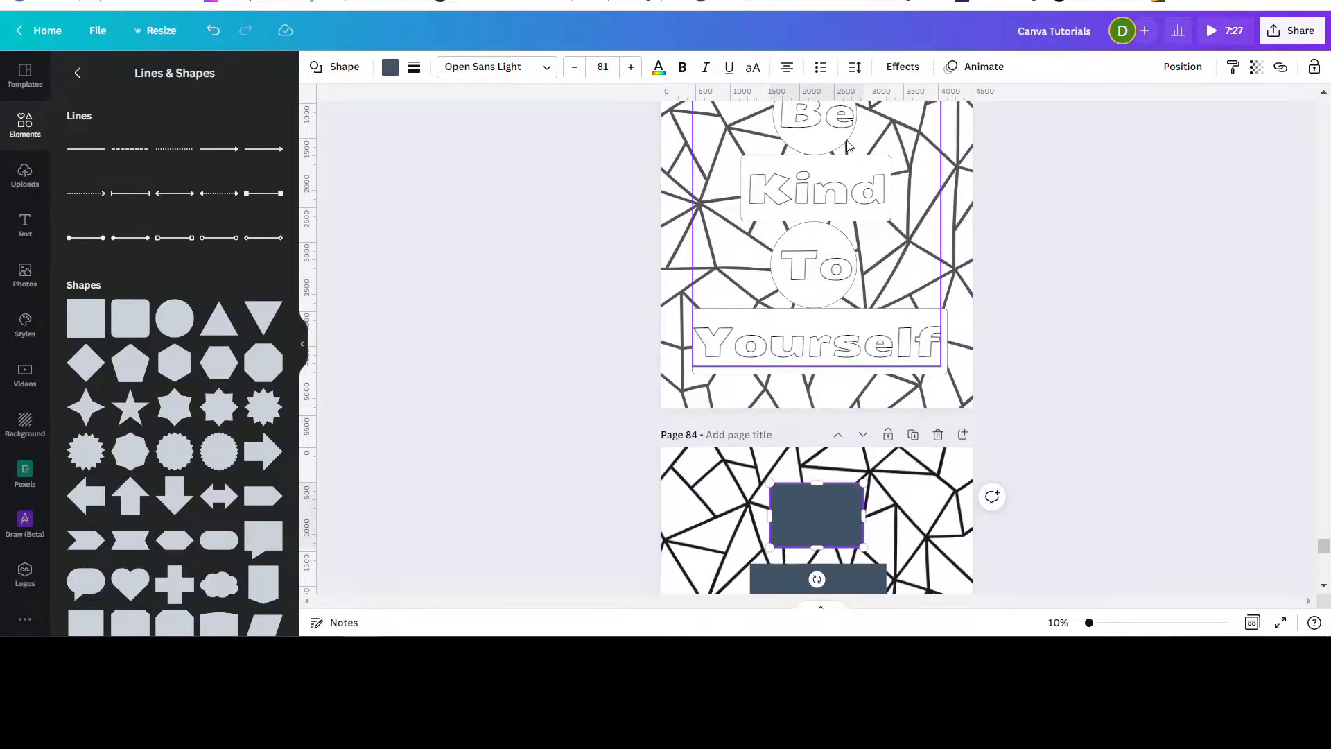
scroll(902, 195, down, 3)
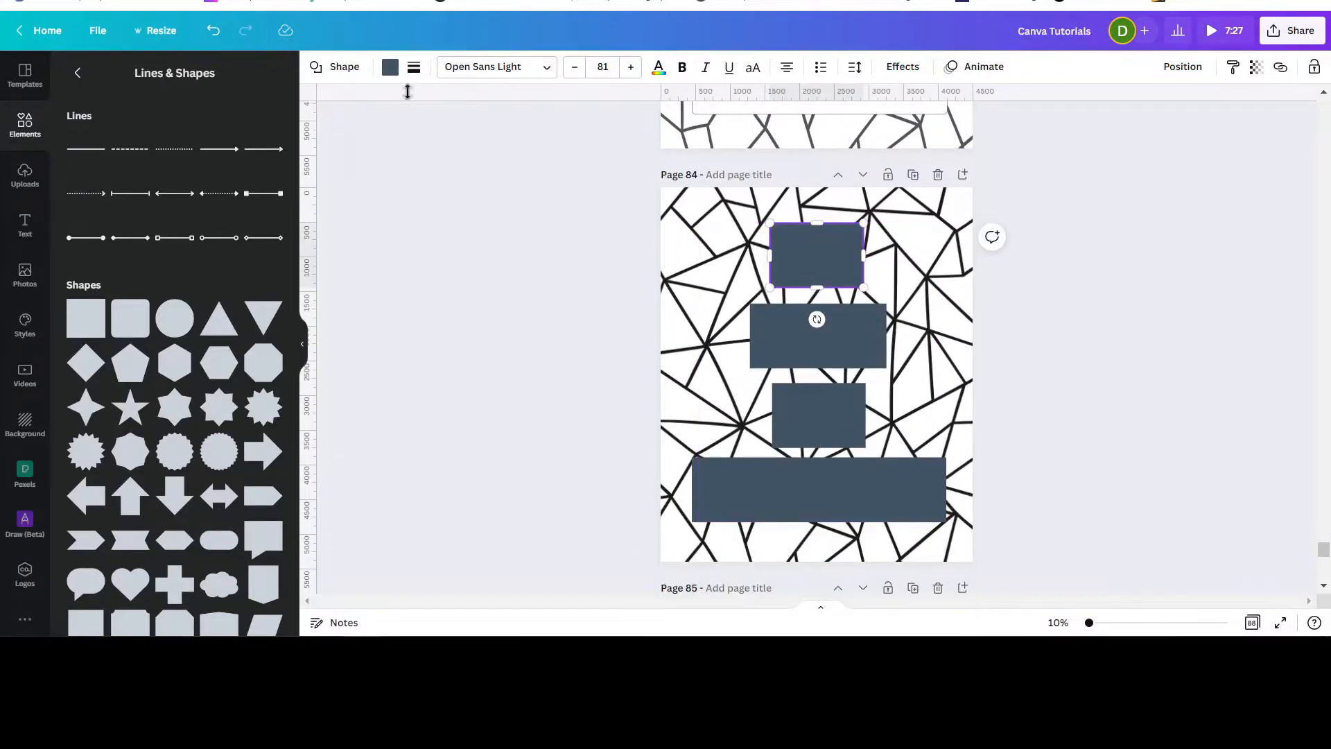
click(327, 69)
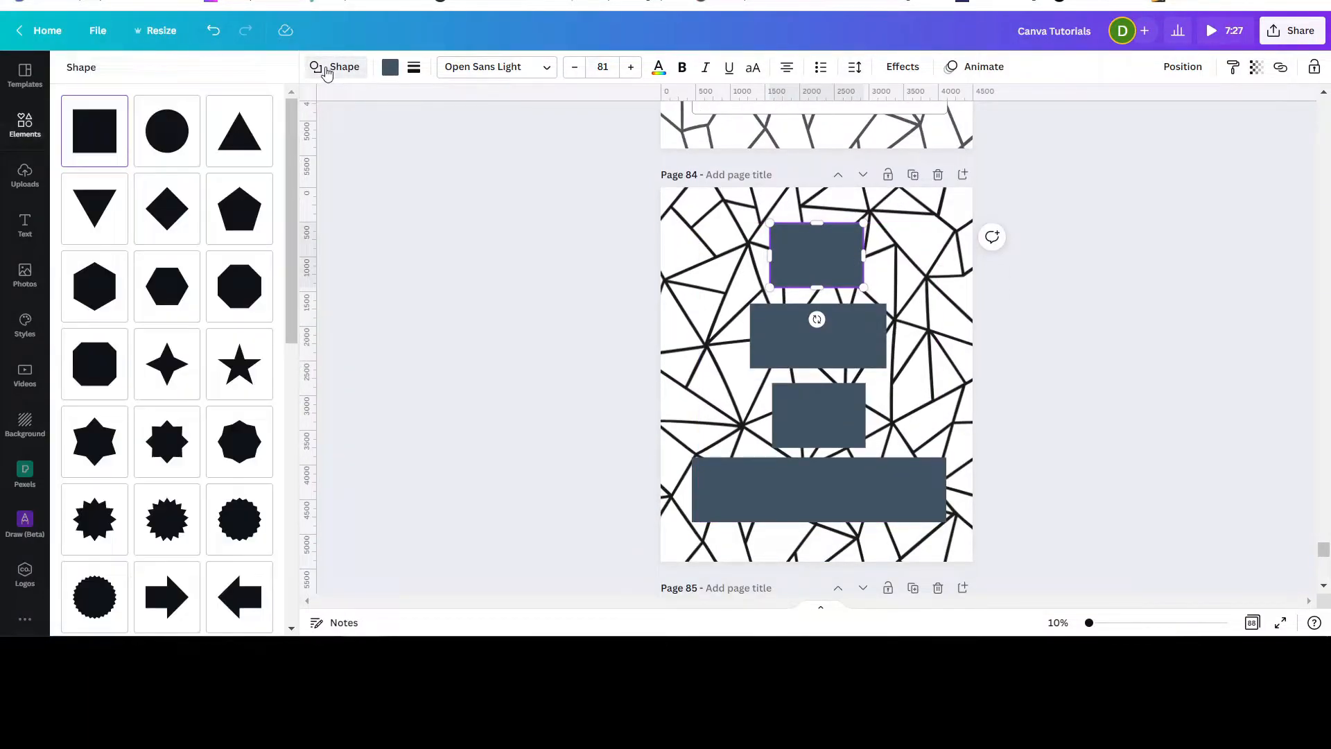
click(172, 132)
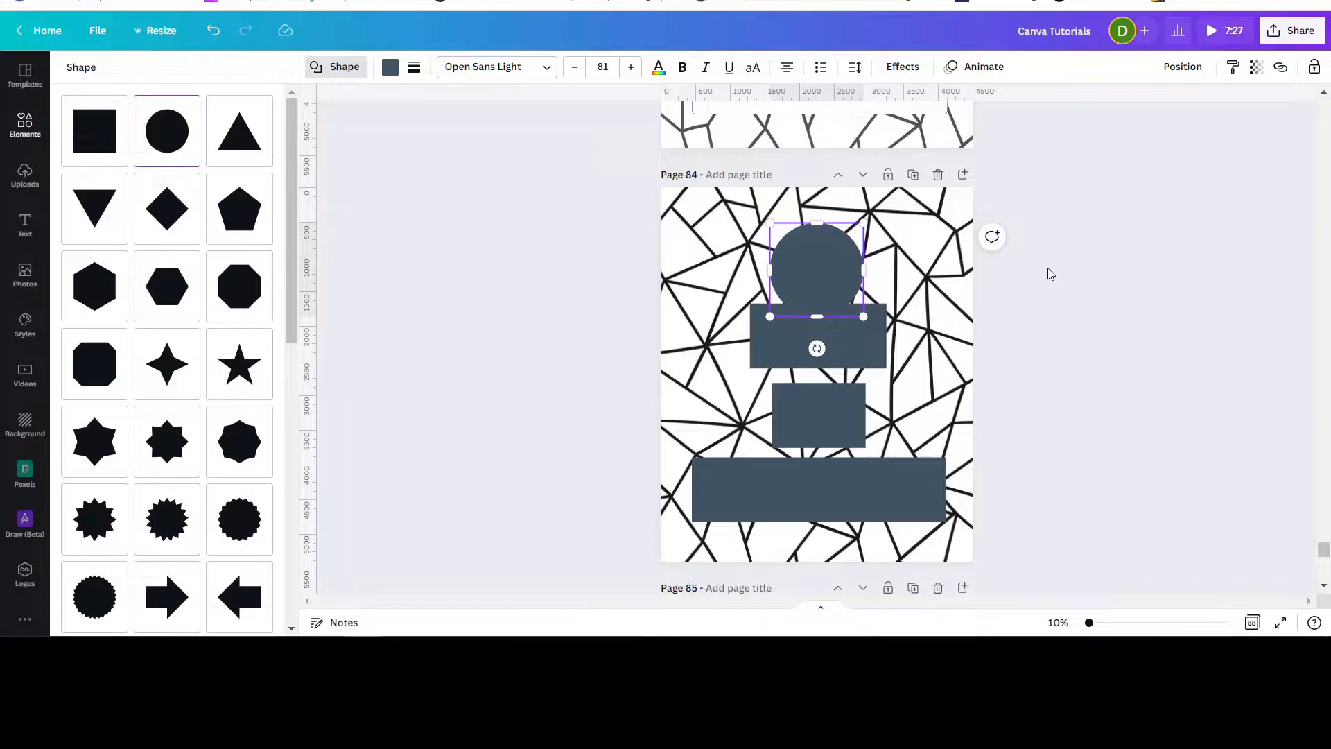
Give the top circle a solid border of weight 11 and shrink it slightly.
click(414, 68)
drag(502, 138, 515, 139)
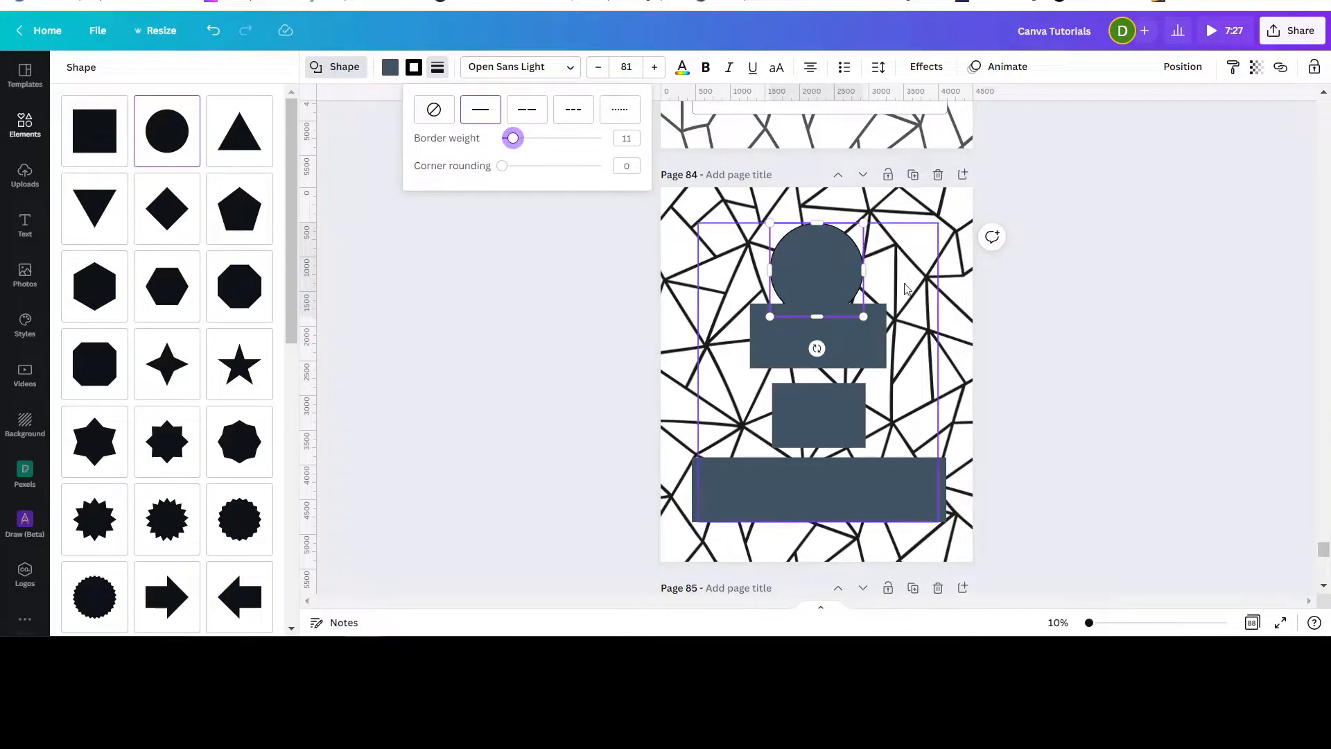
drag(862, 317, 850, 303)
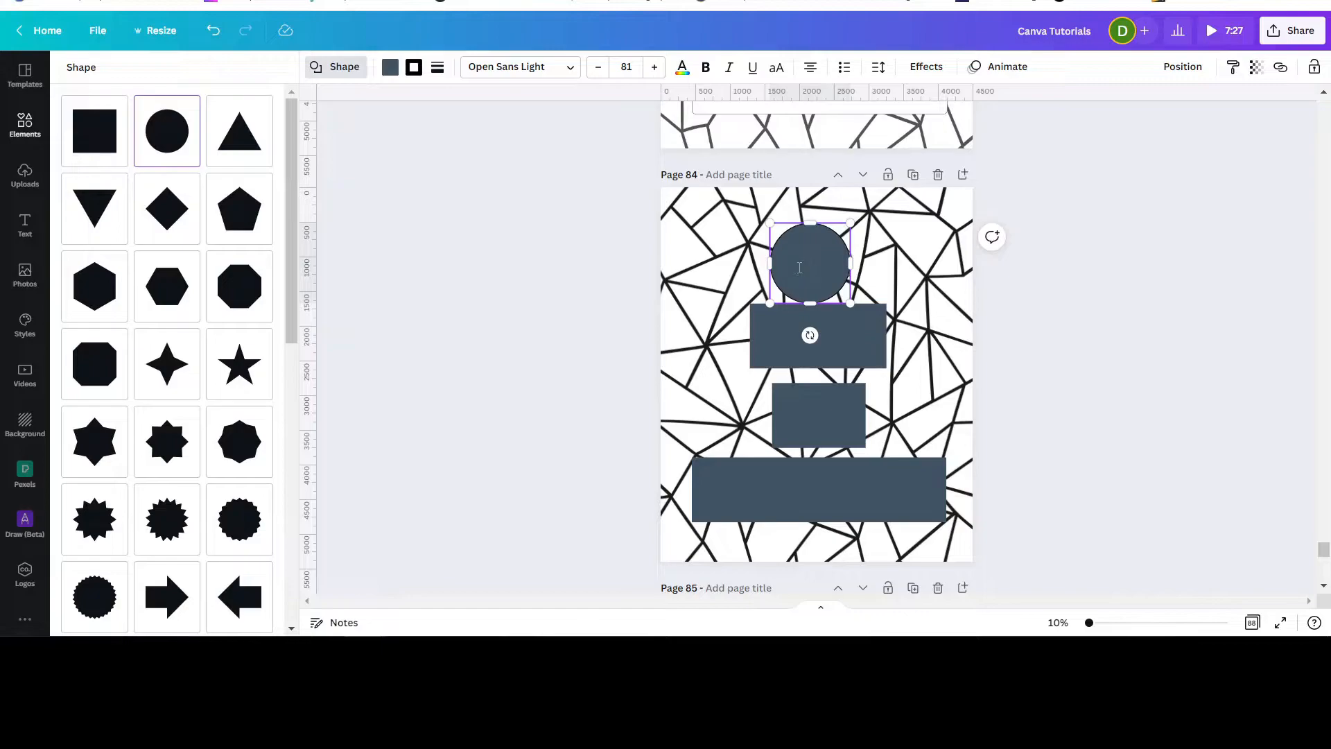
Reposition and resize the top circle so it sits centered just above the 'Kind' rectangle.
click(1128, 294)
click(1141, 311)
drag(830, 264, 836, 255)
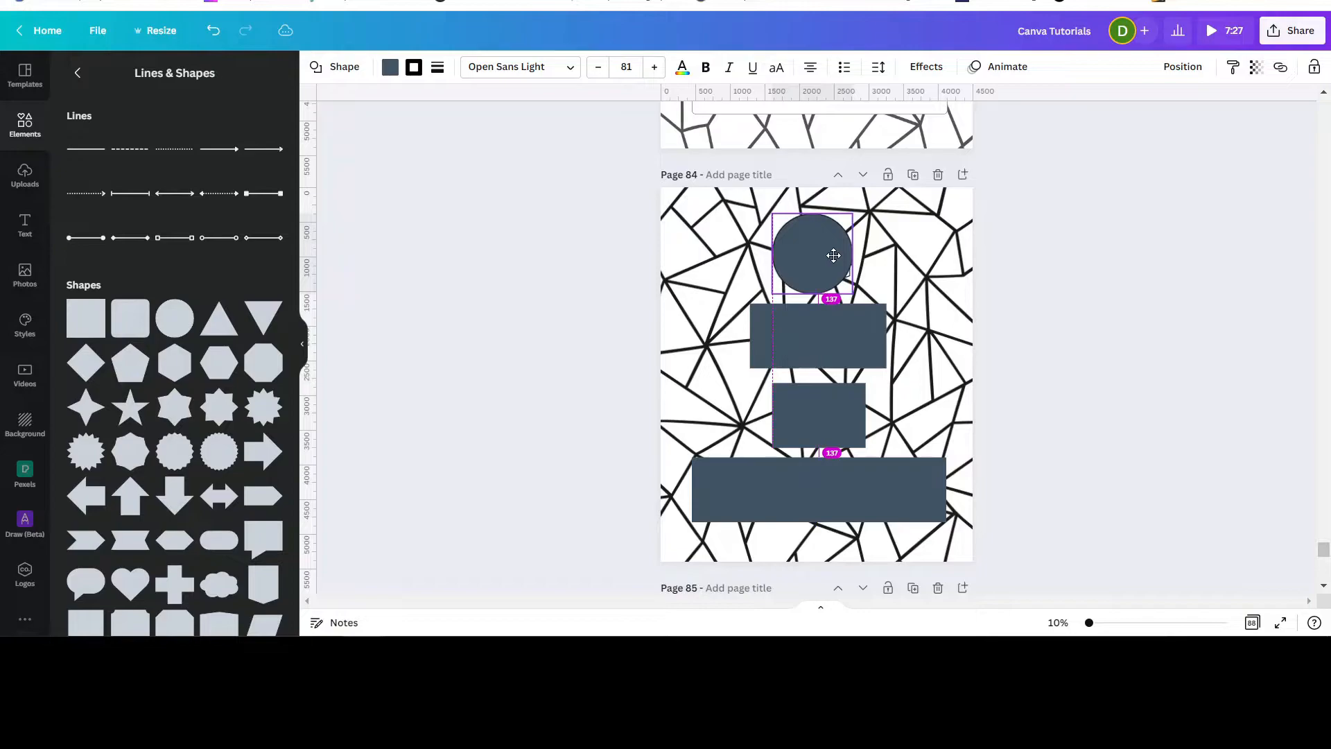
mouse_move(834, 254)
mouse_down()
mouse_move(814, 244)
mouse_move(778, 273)
mouse_move(831, 300)
mouse_move(839, 267)
mouse_up()
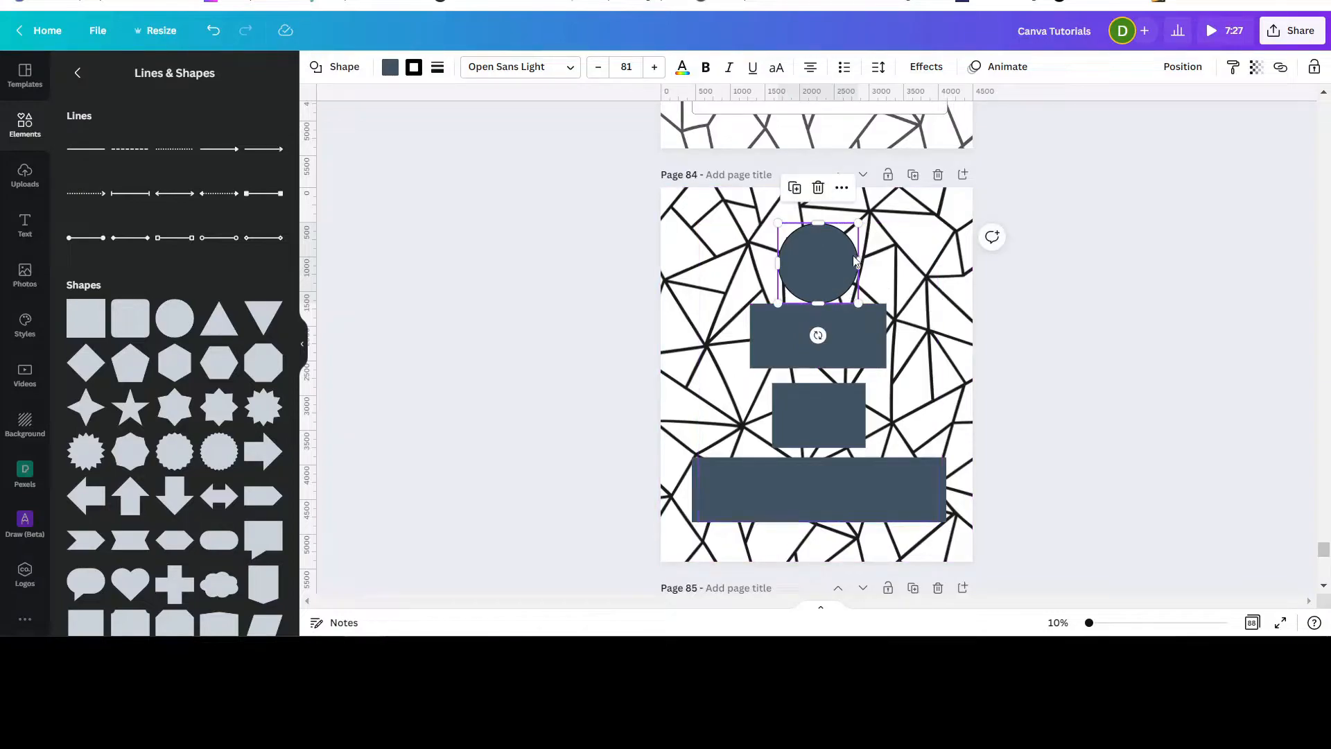
drag(858, 222, 822, 258)
Apply a solid border of weight 11 to the 'Kind' rectangle, matching the circle's border.
click(854, 341)
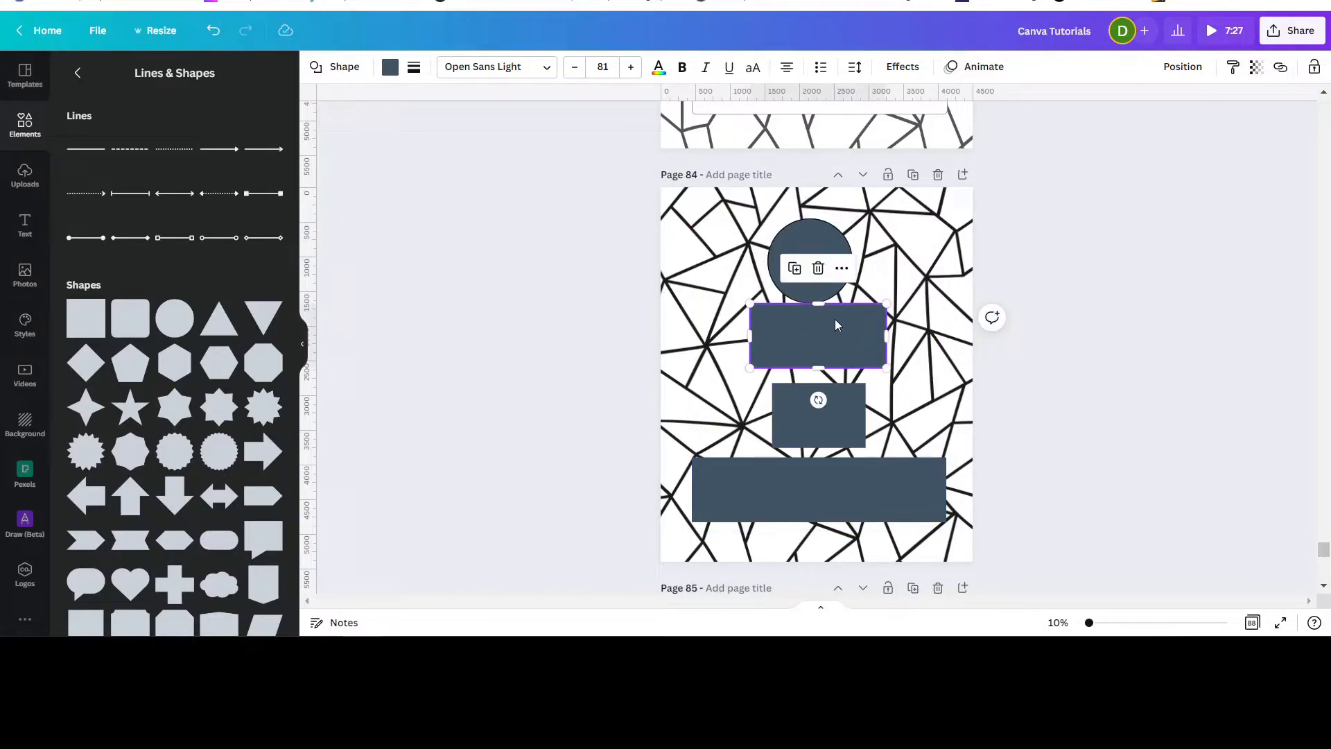
click(803, 225)
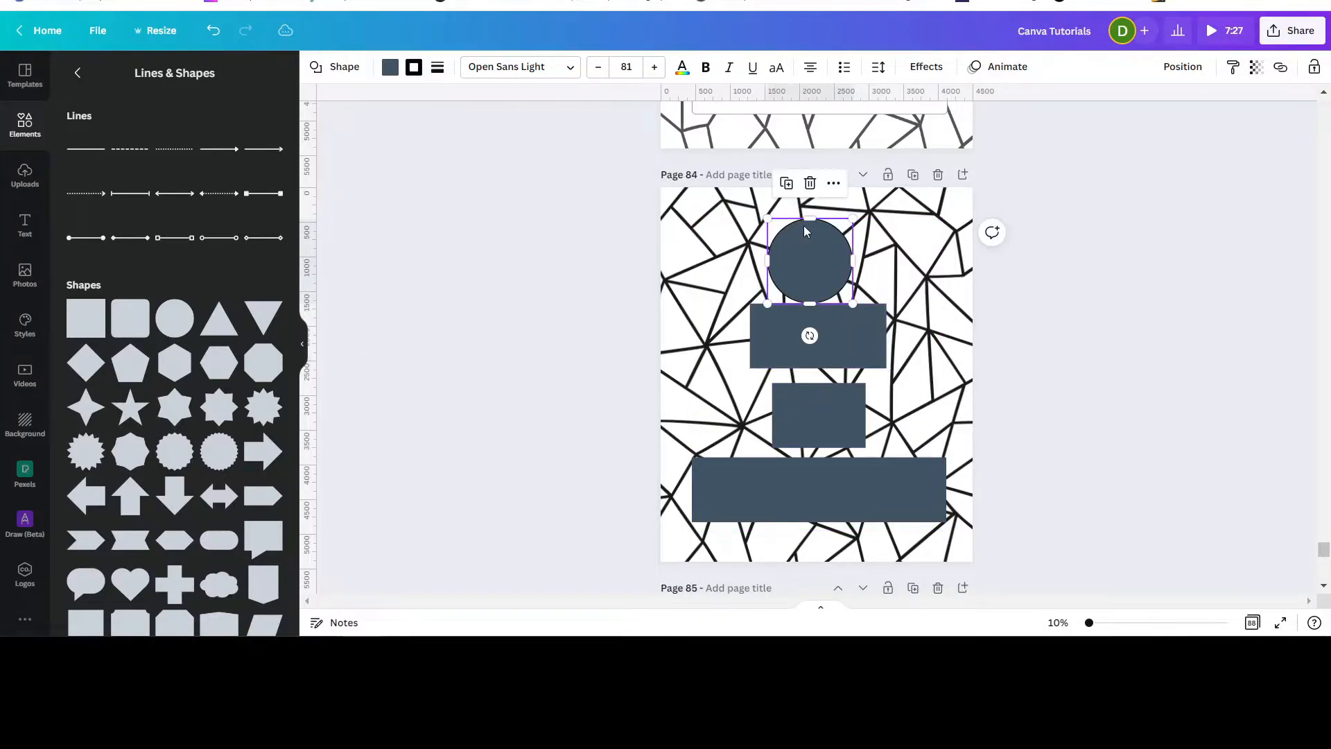
click(438, 69)
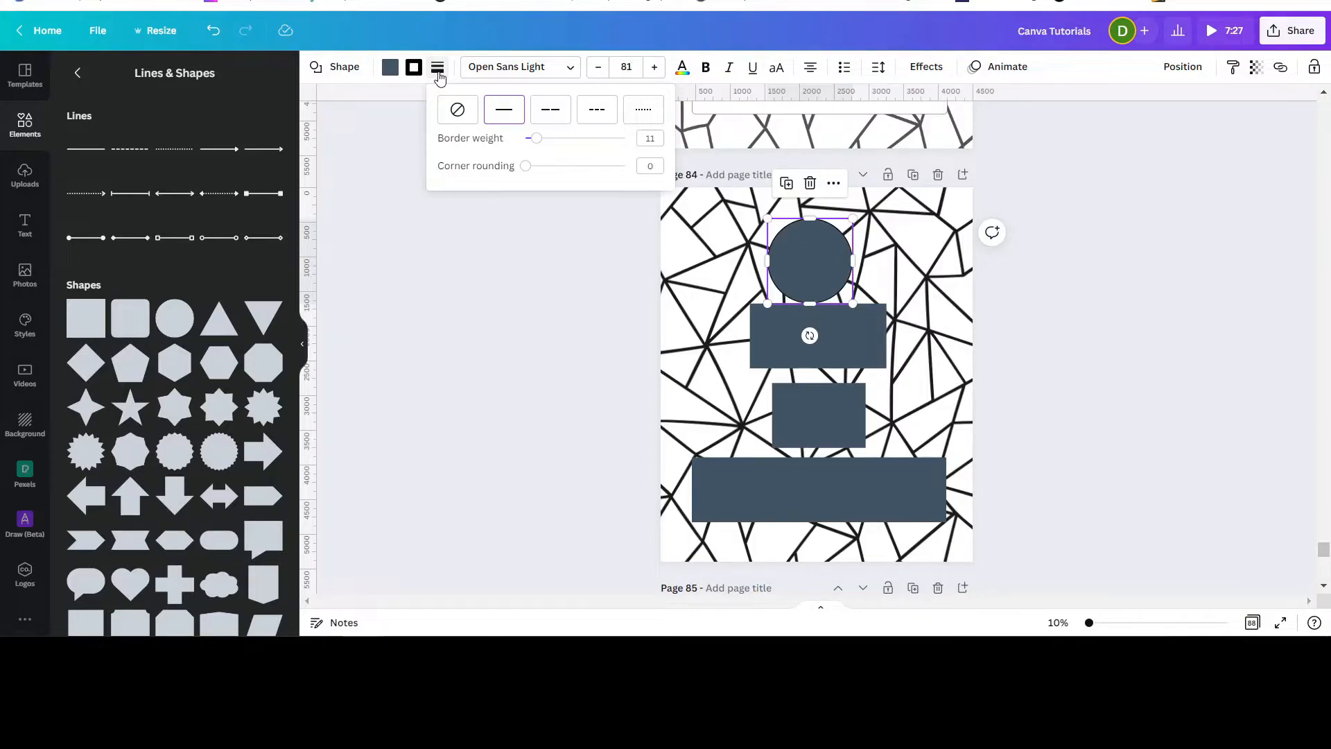
click(763, 338)
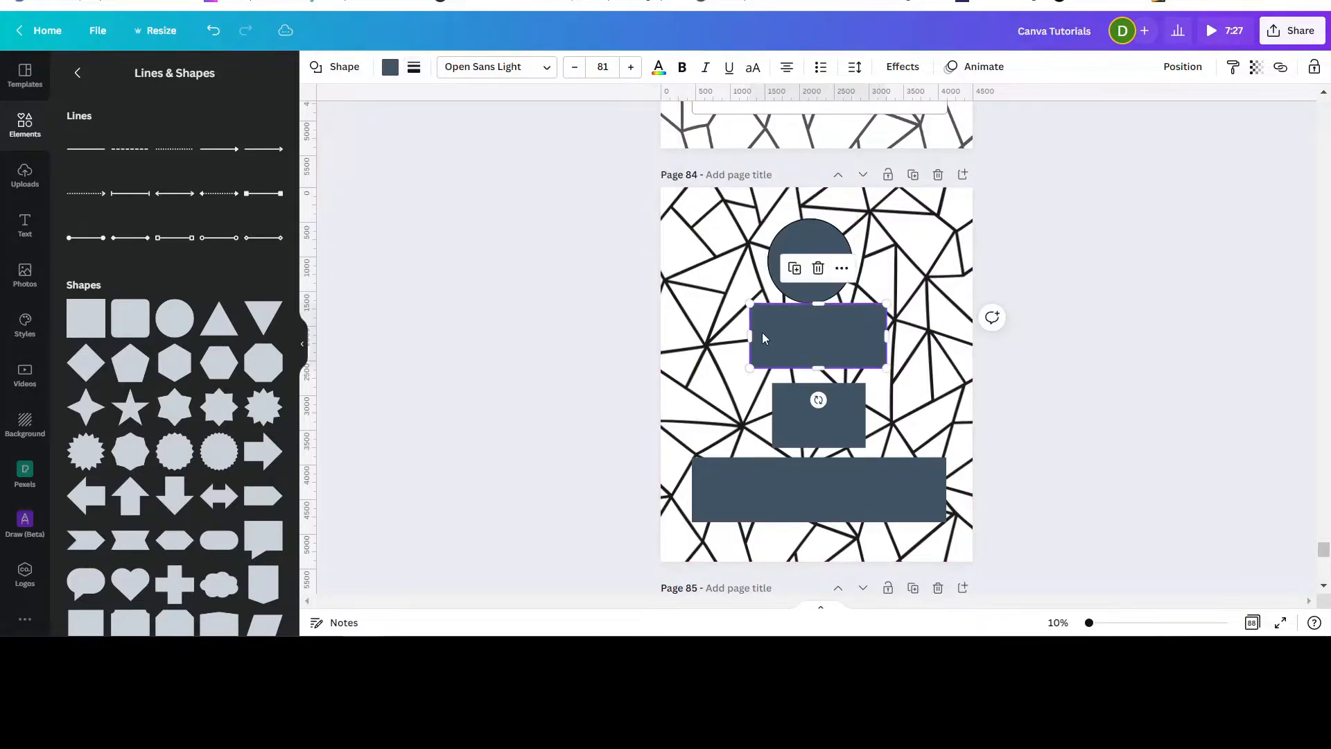
click(414, 68)
drag(503, 144, 514, 144)
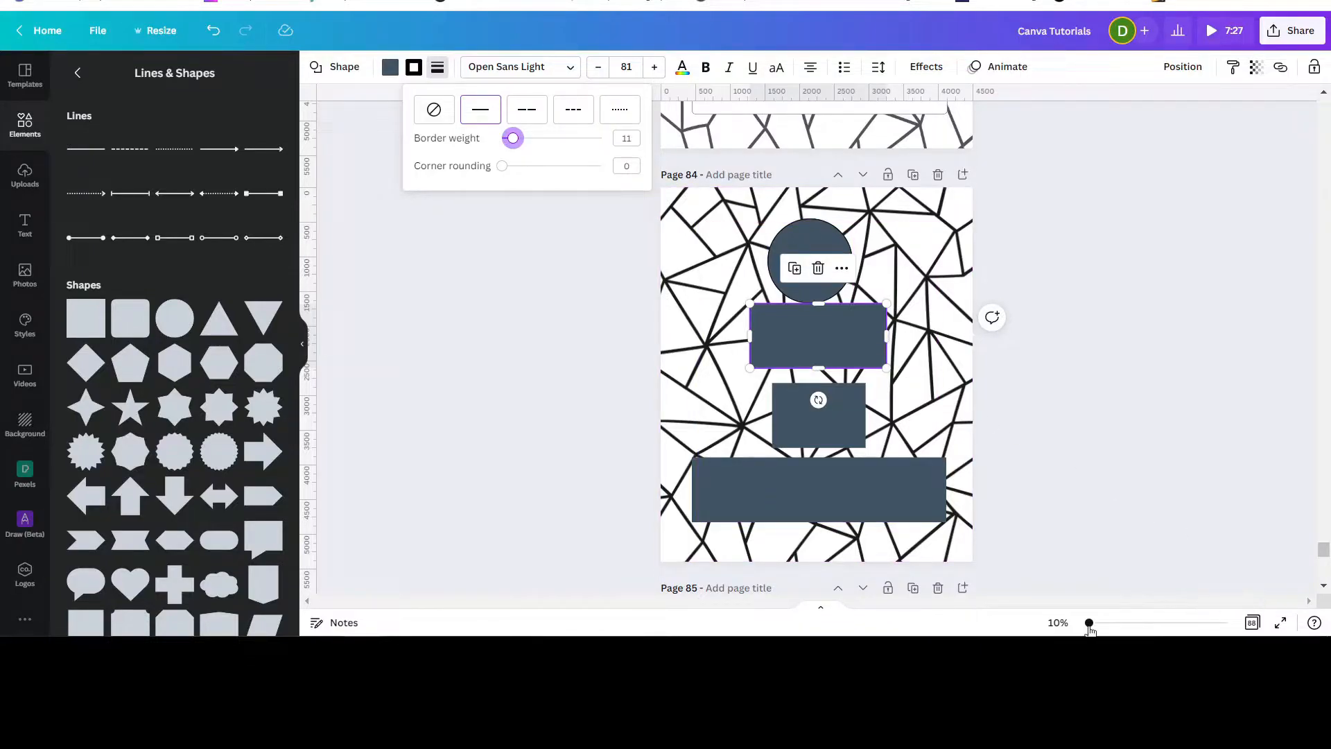
Set the corner rounding of the 'Kind' rectangle to 85.
mouse_move(1089, 624)
mouse_down()
mouse_move(1105, 621)
mouse_move(1102, 607)
mouse_up()
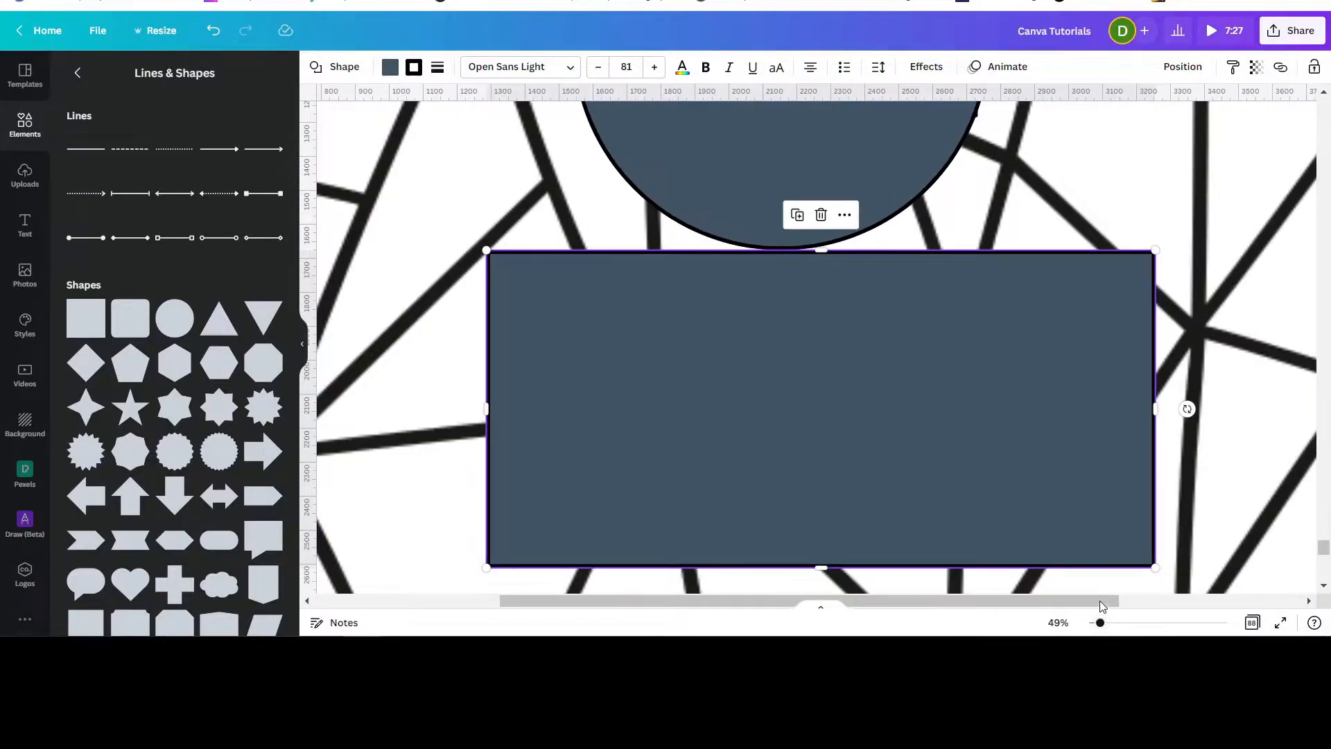
click(437, 66)
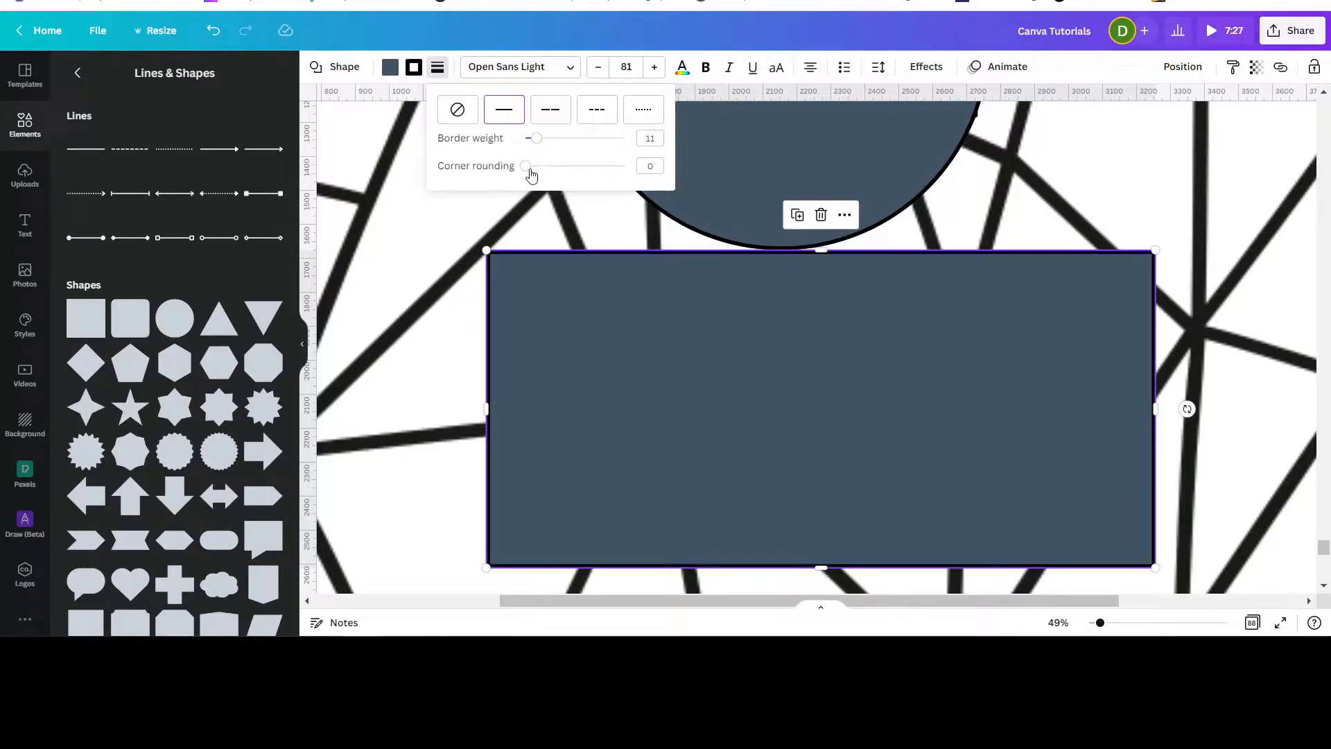
drag(526, 166, 612, 184)
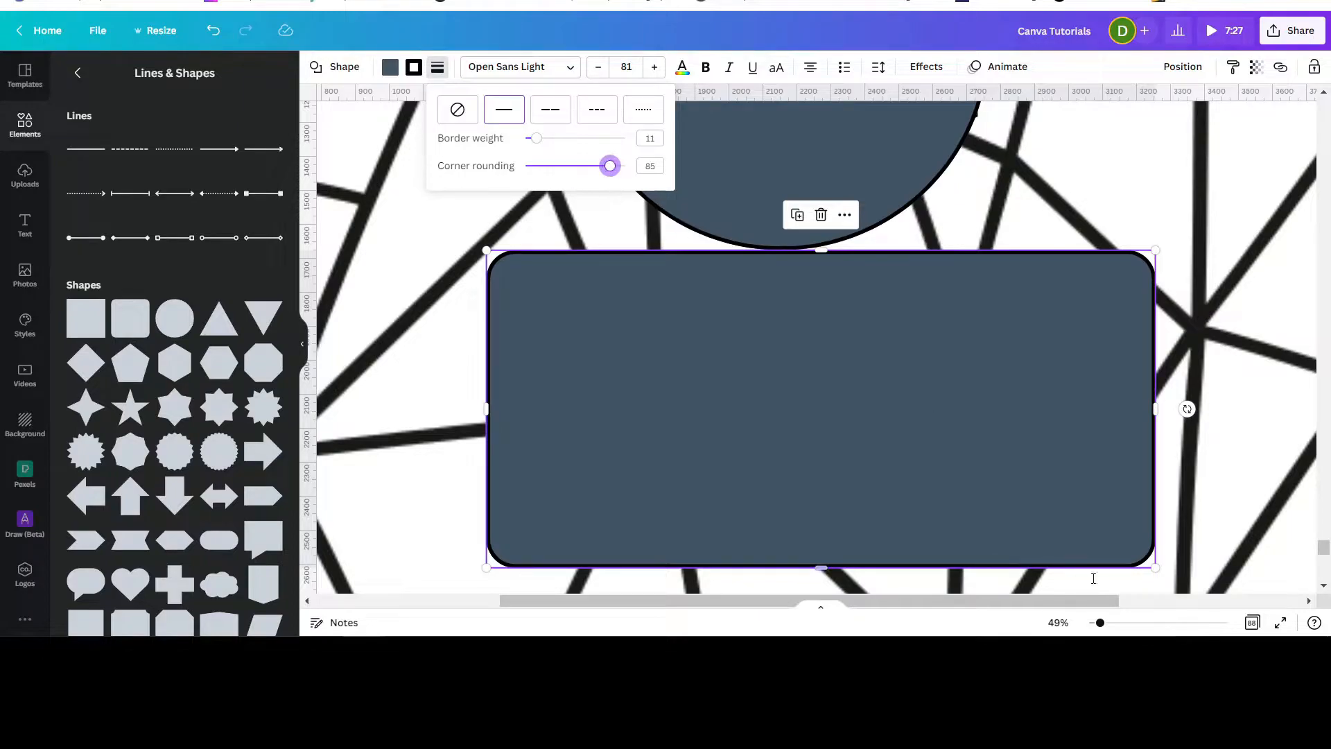
drag(1102, 631, 1094, 632)
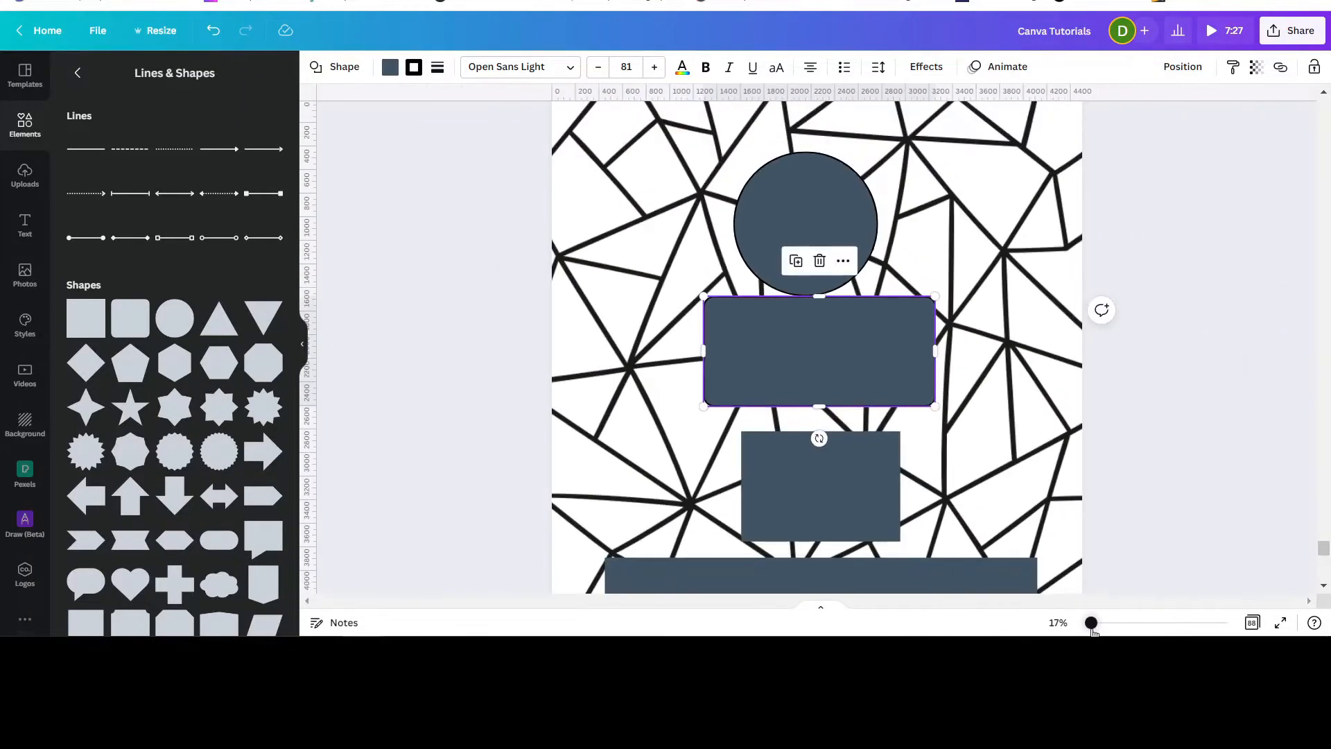
Change the rectangle over 'To' into a circle and shrink it to sit above the bottom rectangle.
scroll(1141, 385, down, 5)
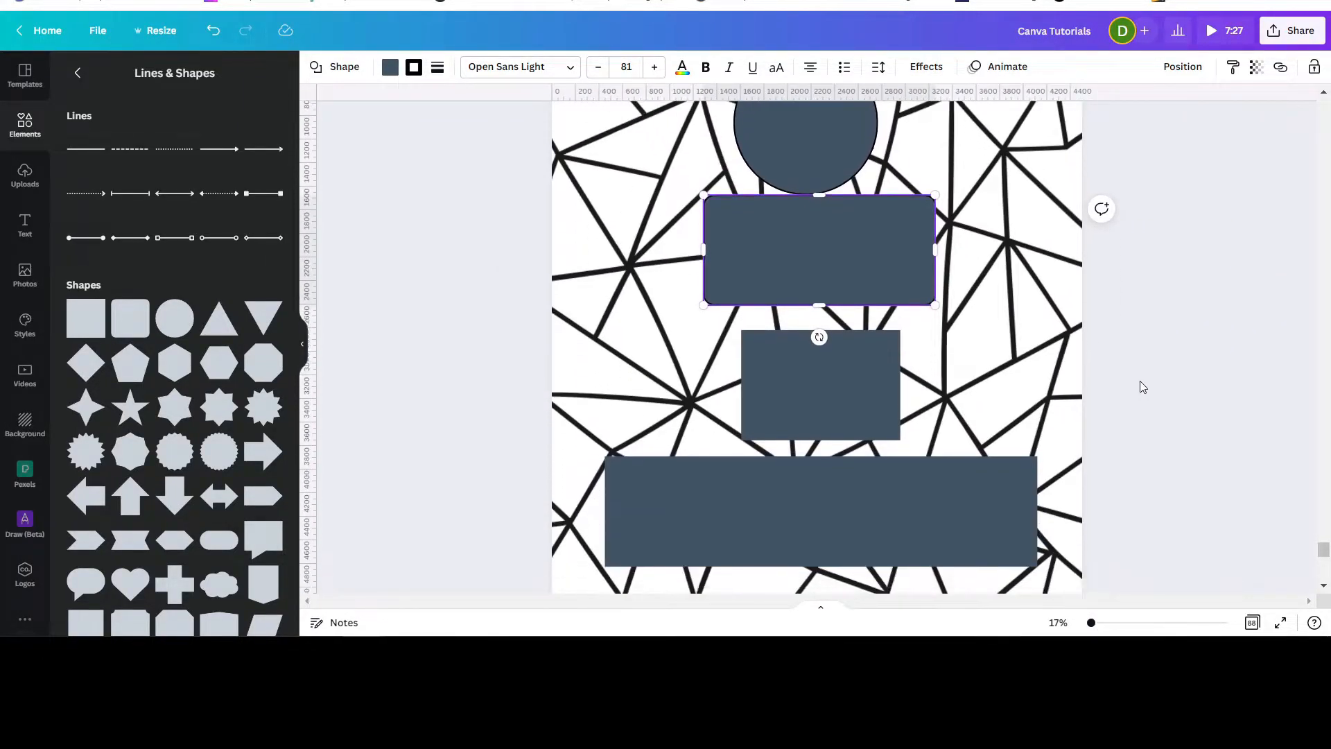
click(768, 335)
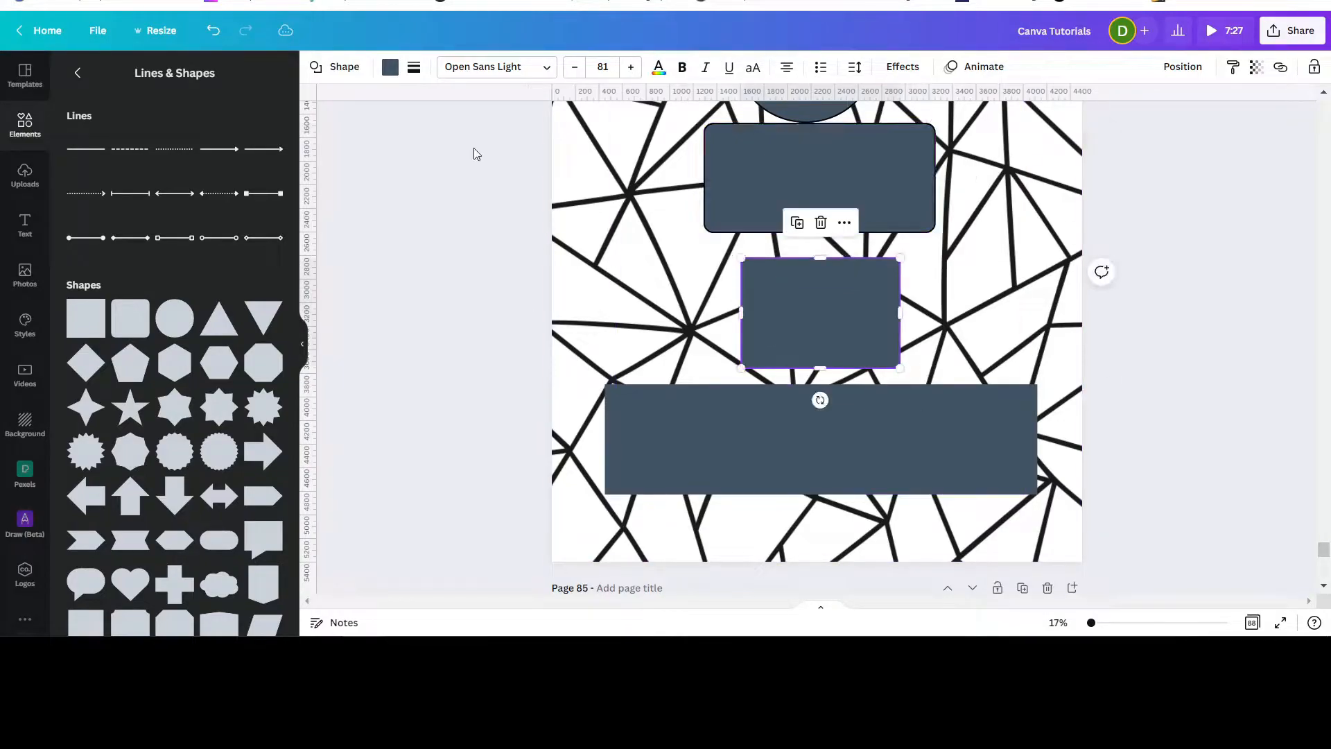
click(334, 66)
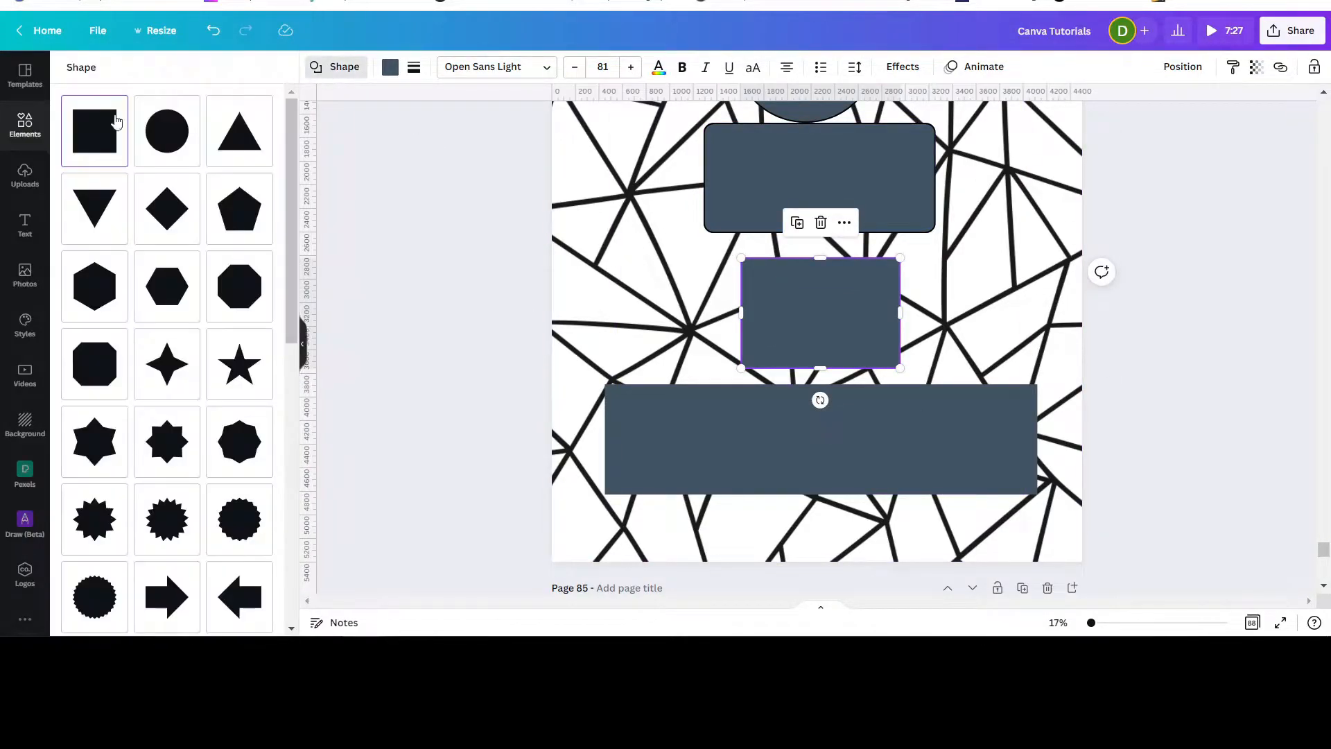
click(170, 148)
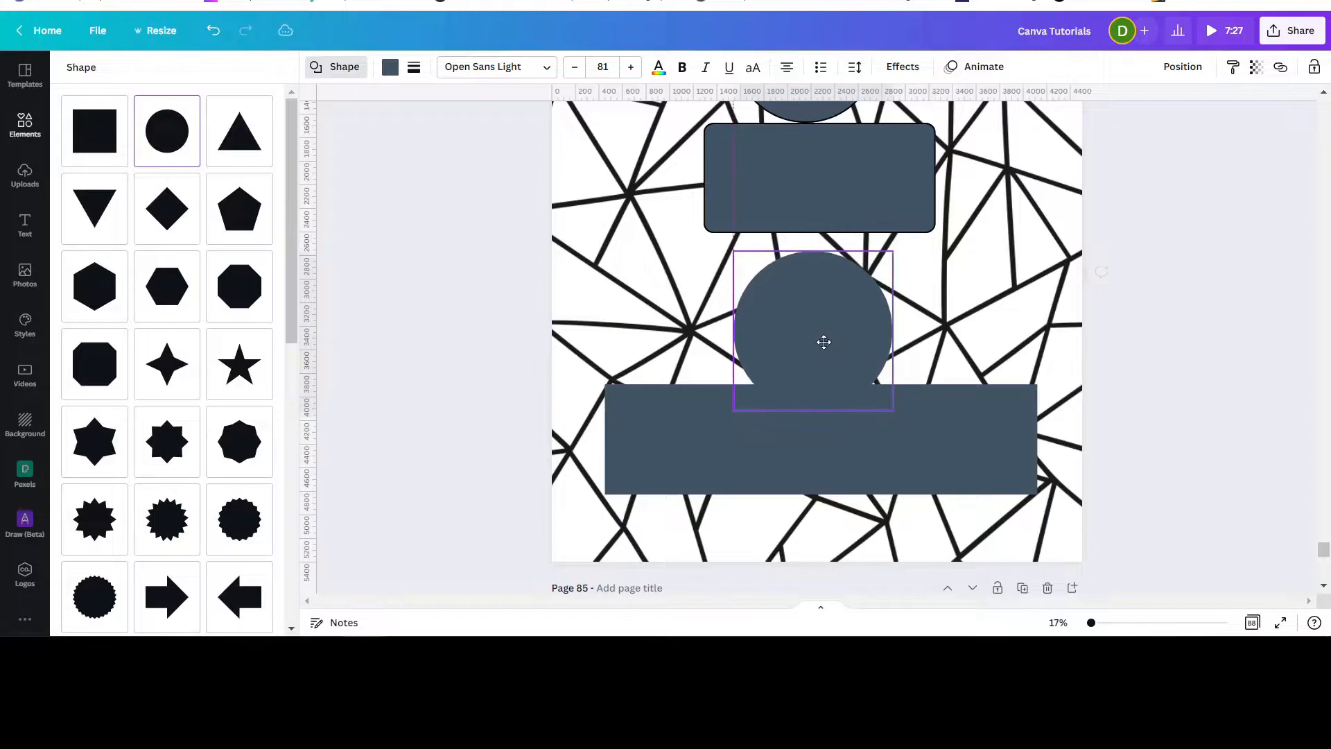
drag(891, 406, 815, 315)
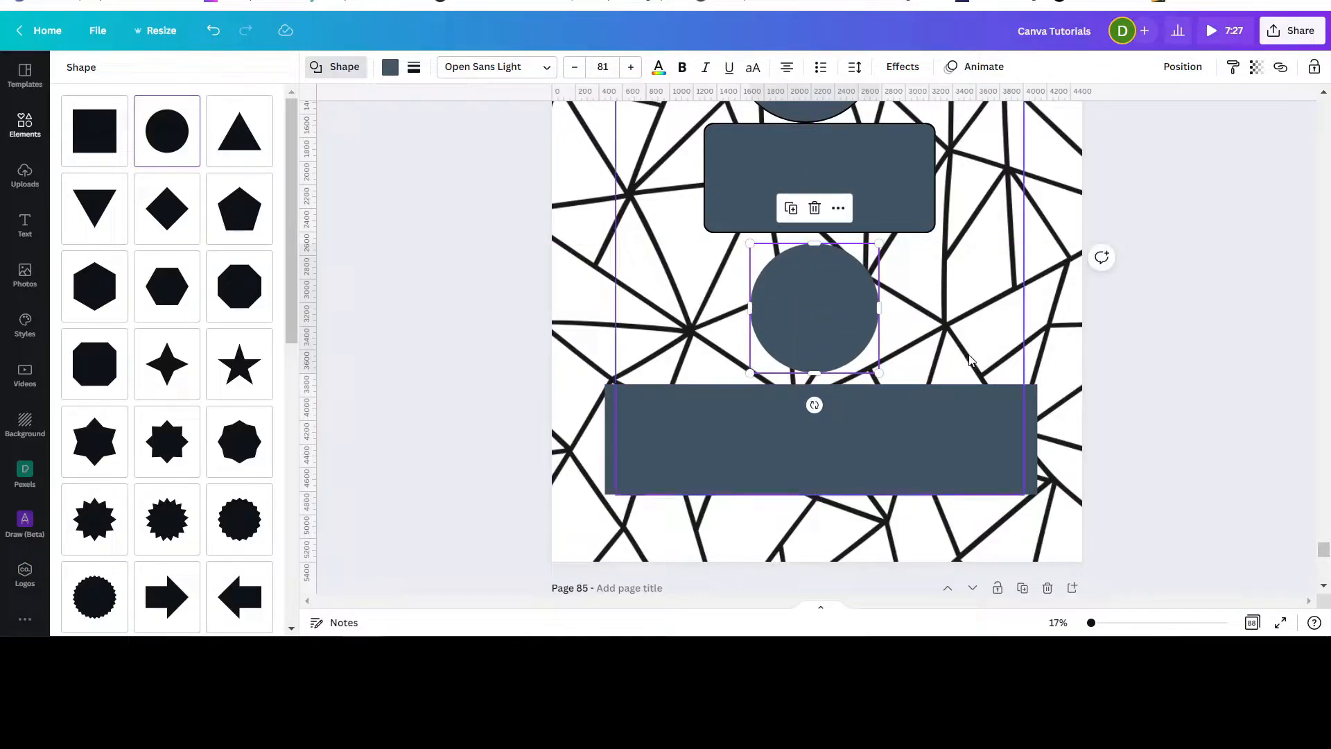
scroll(957, 355, up, 2)
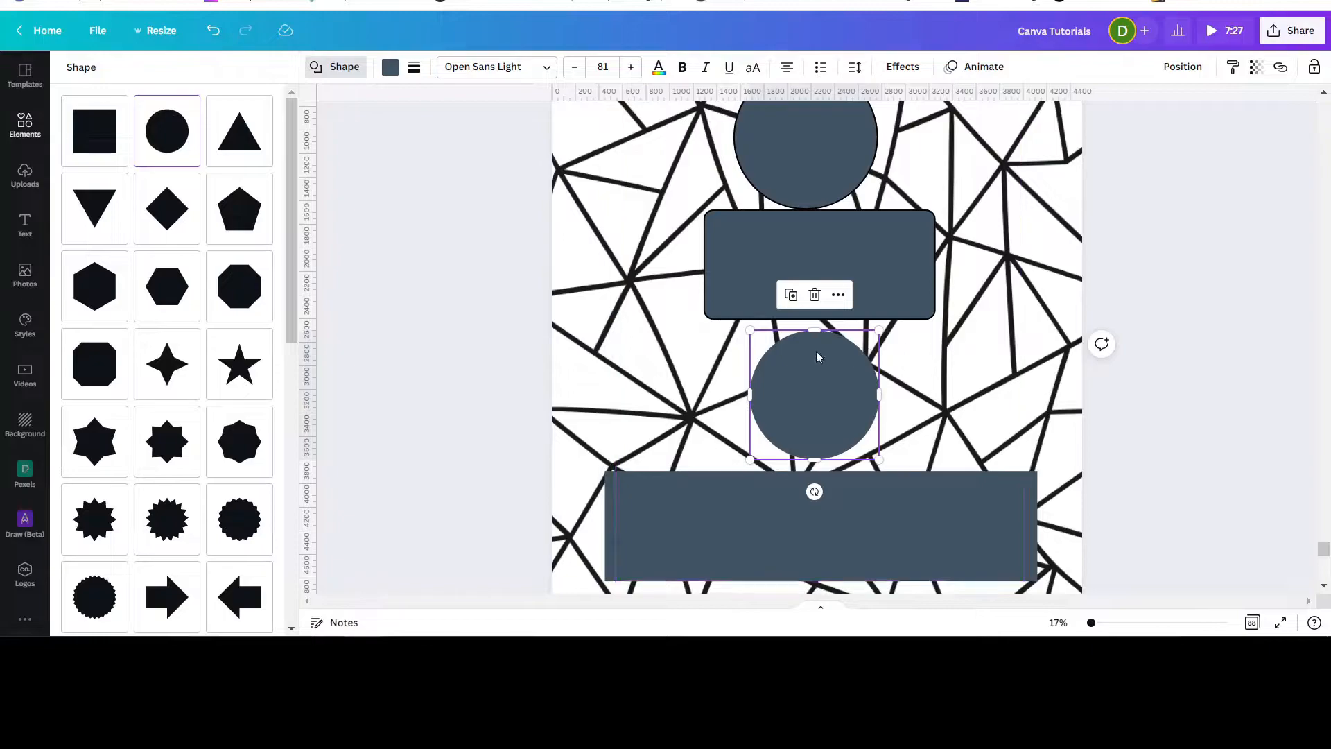
double_click(812, 385)
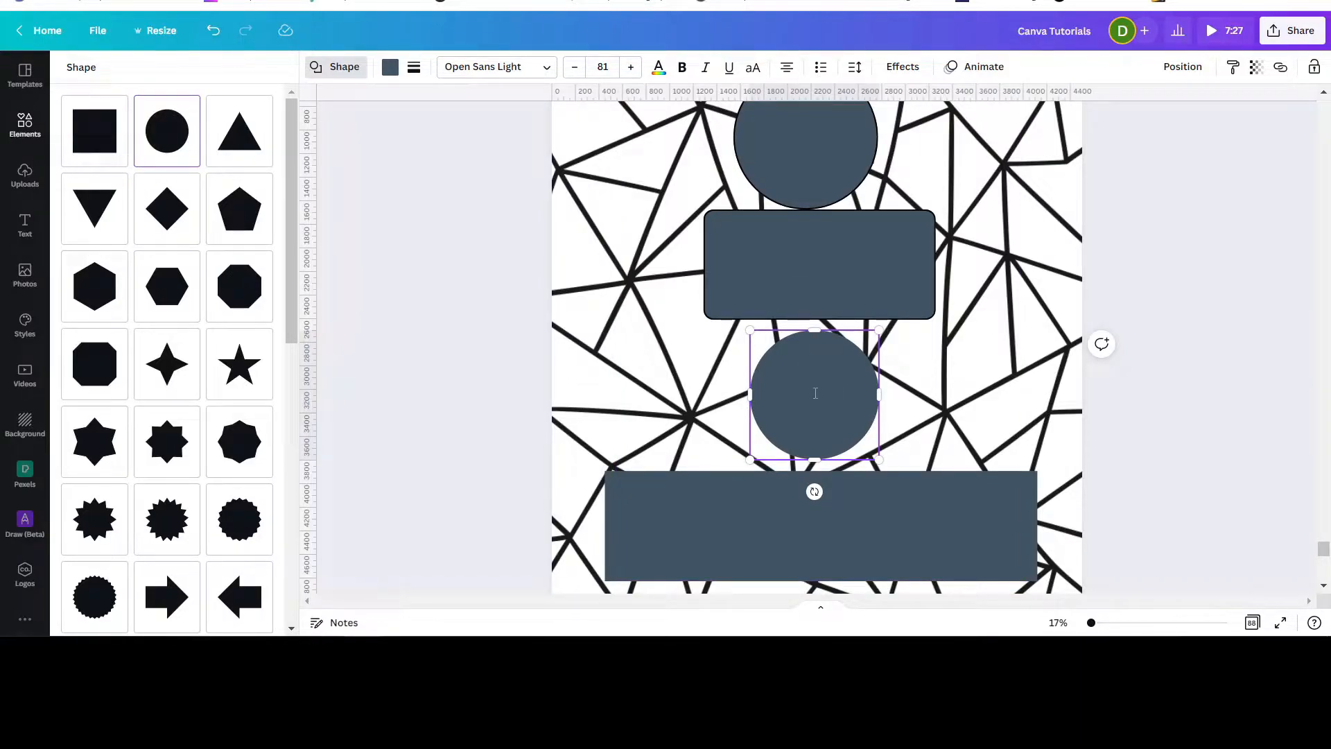
key(Escape)
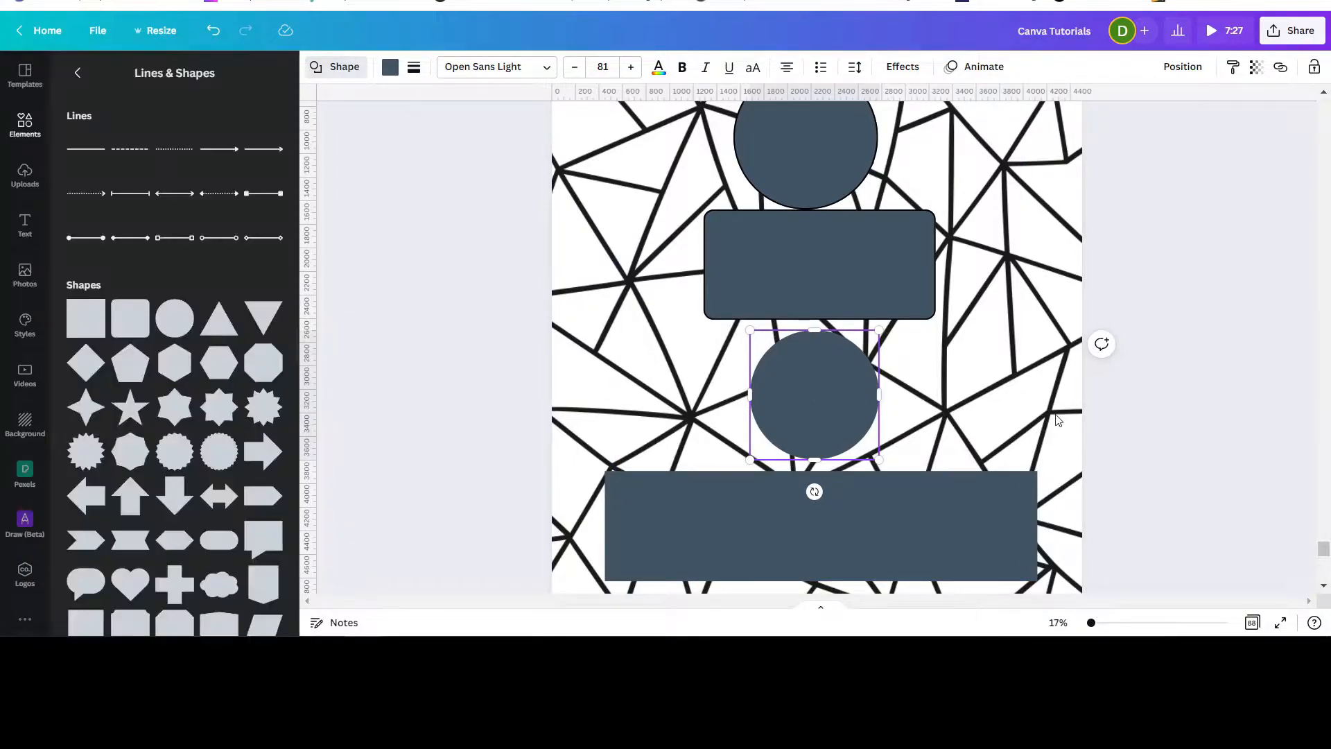
Delete the circle placed over the word 'To'.
click(1178, 409)
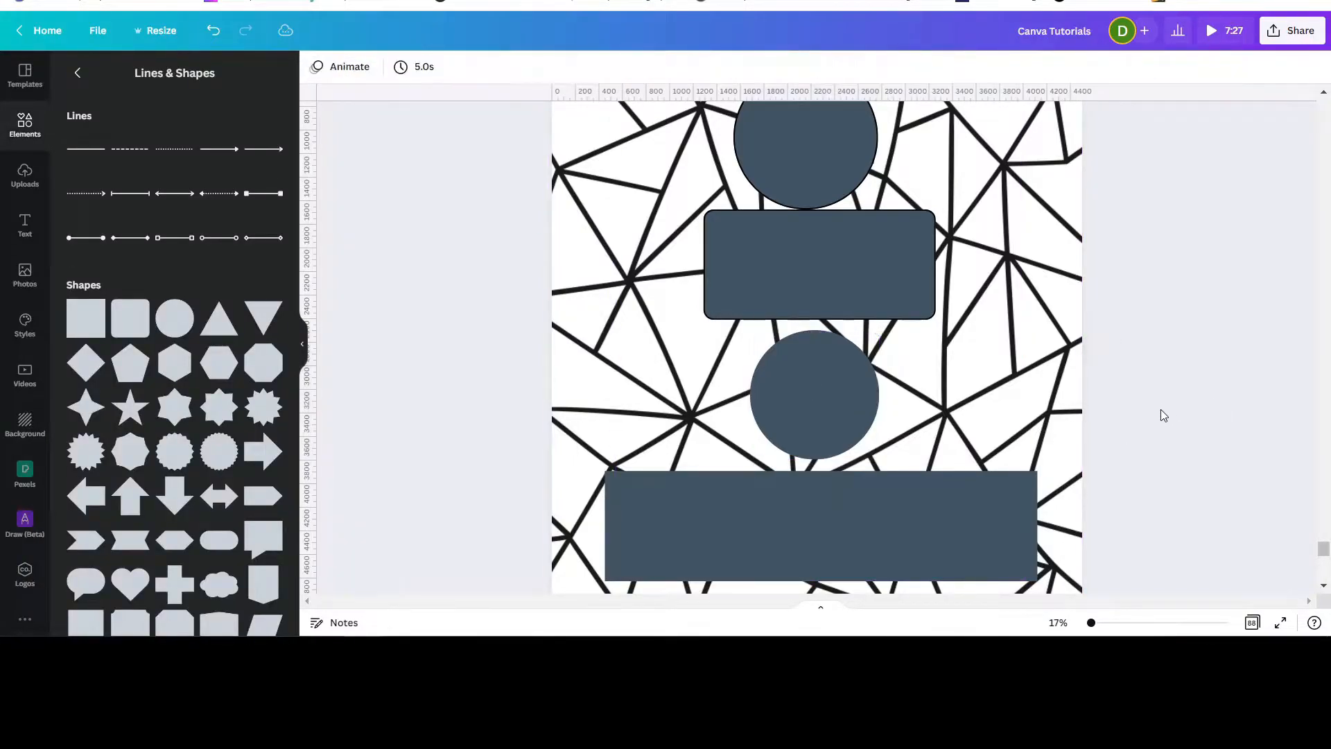
click(785, 409)
key(Delete)
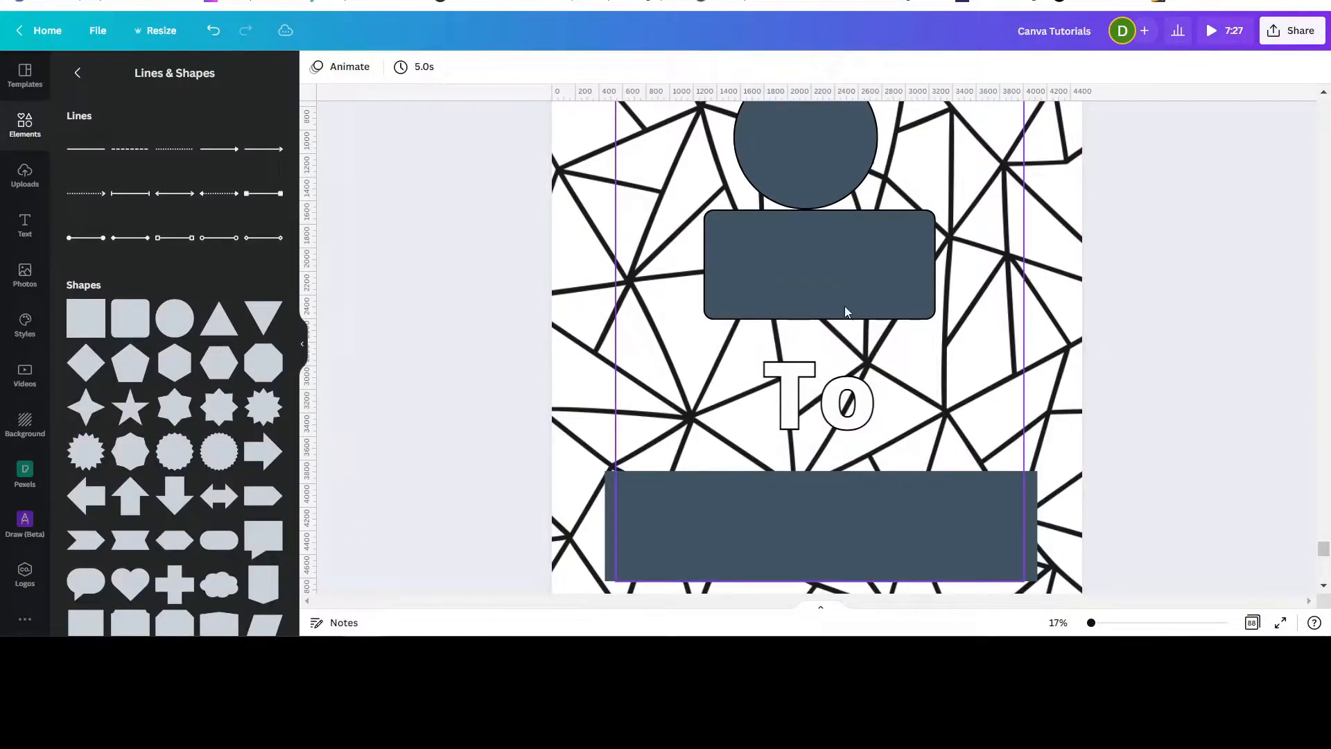
Duplicate the top circle and move the copy down to sit over 'To', above the bottom rectangle.
click(830, 170)
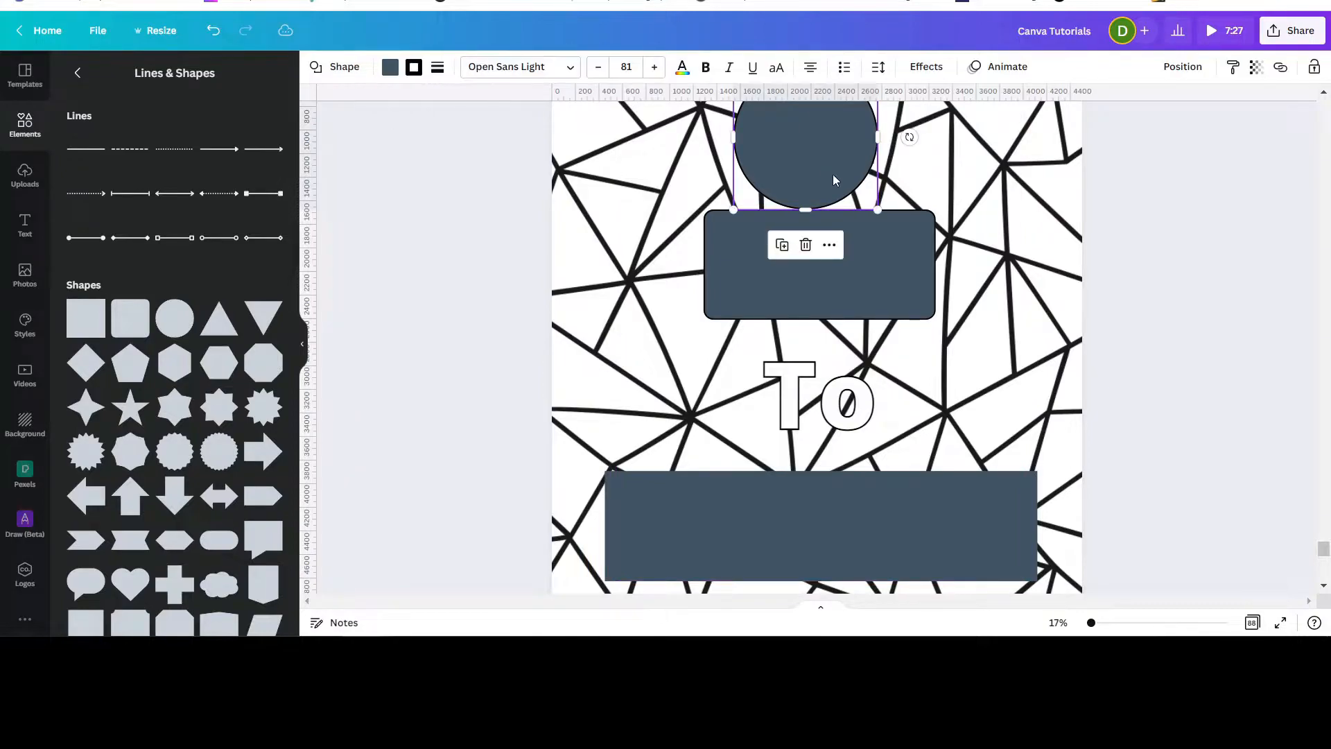
click(785, 245)
drag(805, 150, 811, 405)
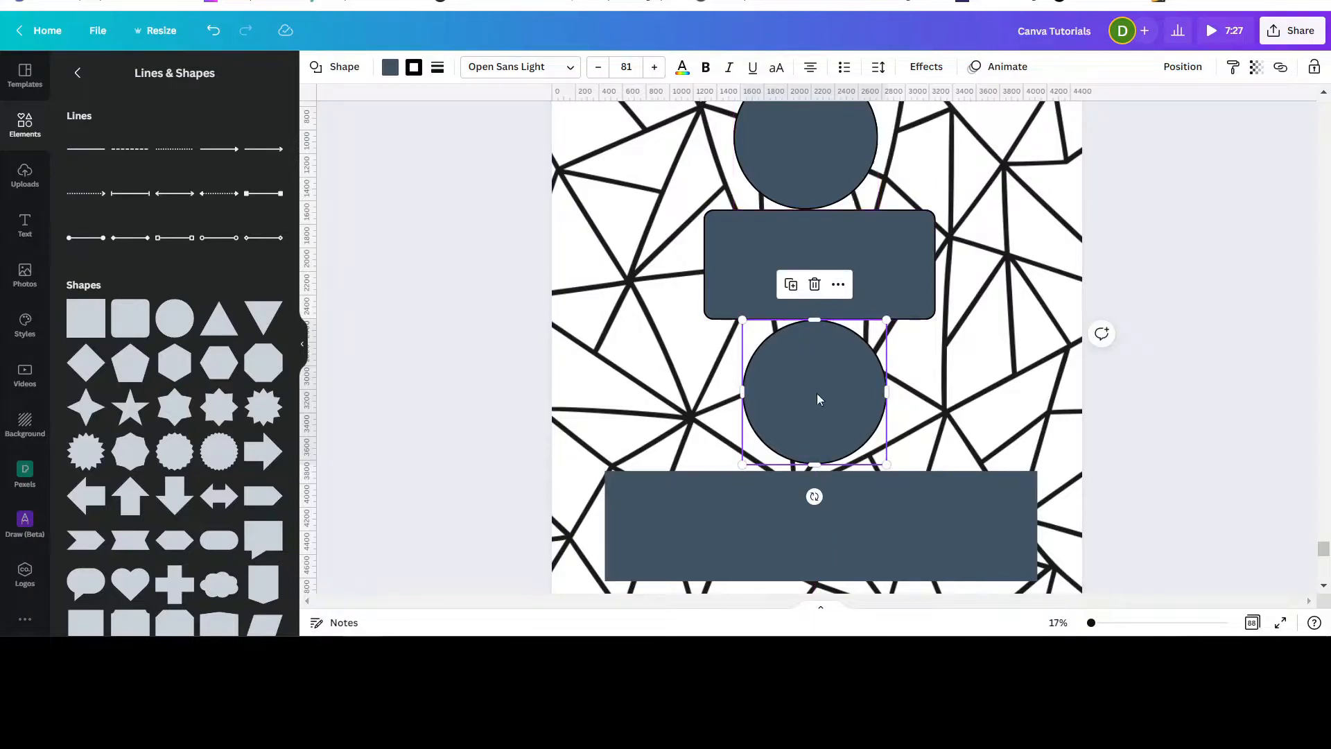
Give the bottom rectangle a solid border of weight 11 and corner rounding of 85, matching the 'Kind' rectangle.
click(939, 523)
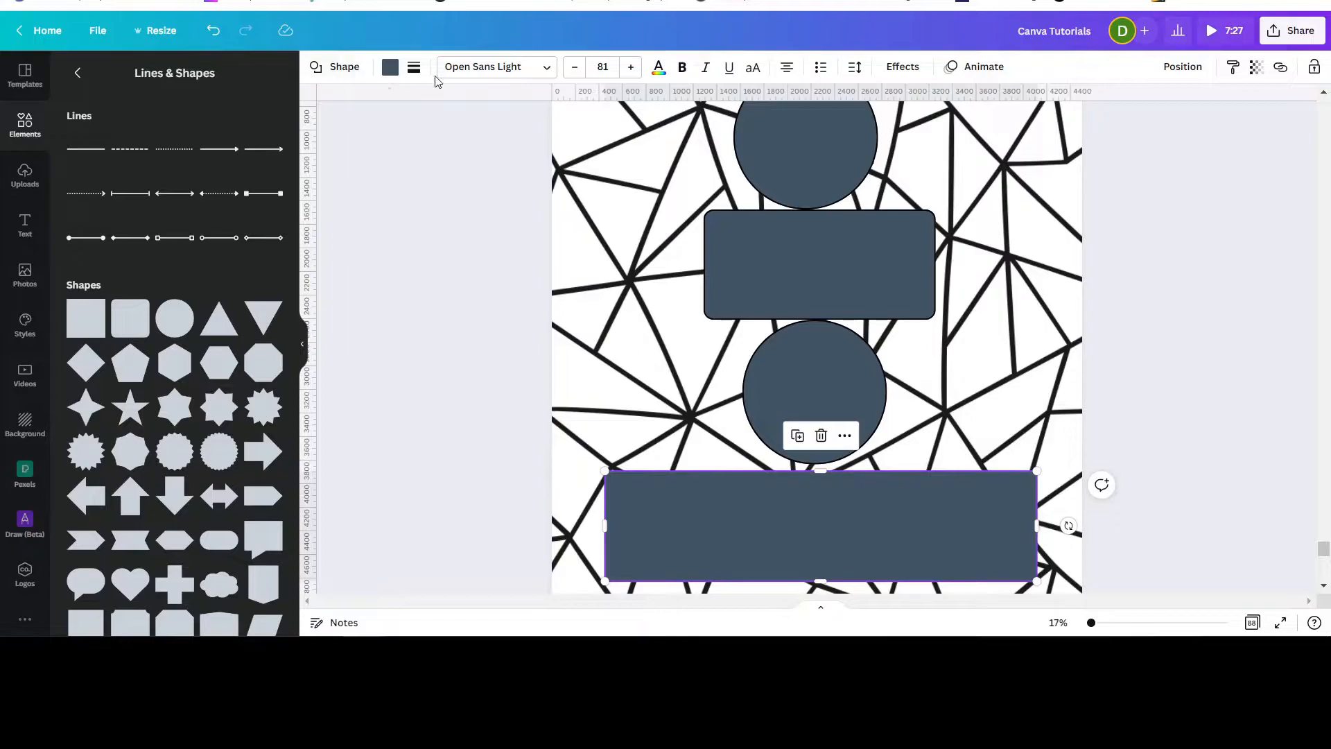
click(721, 233)
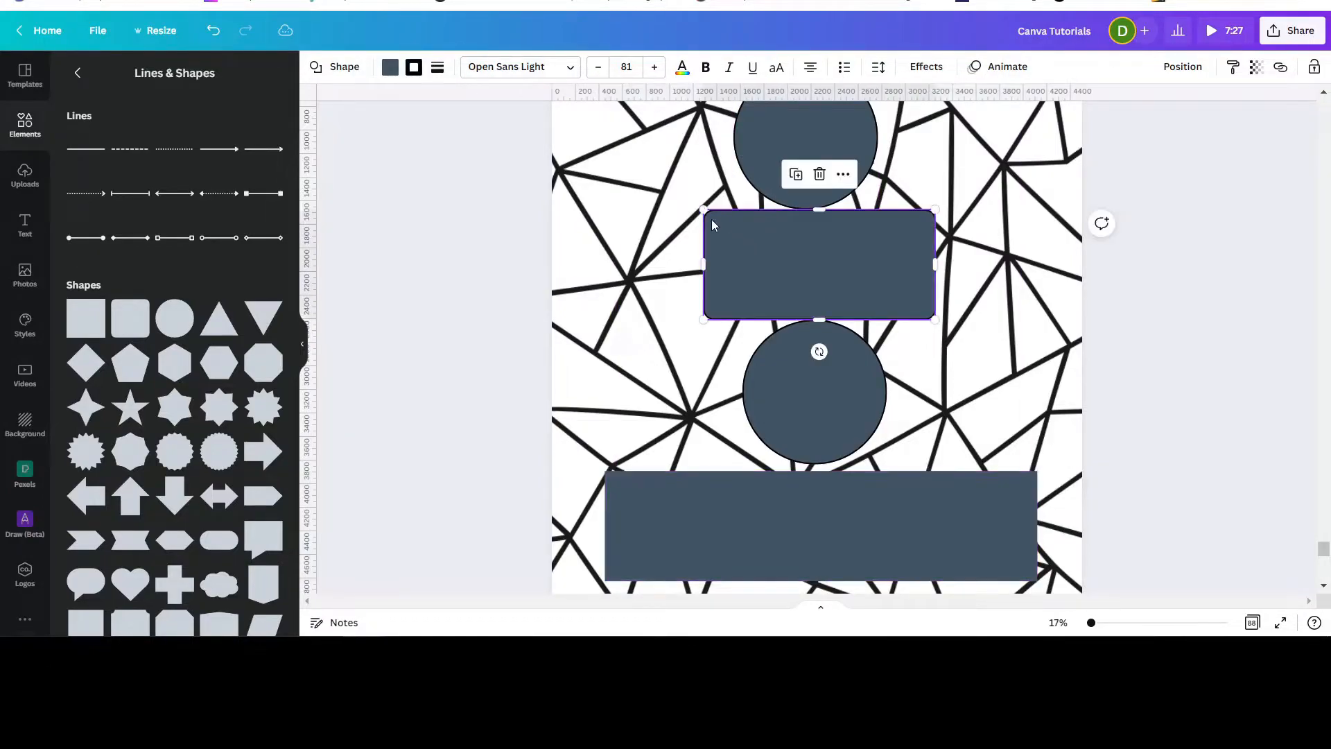
click(437, 70)
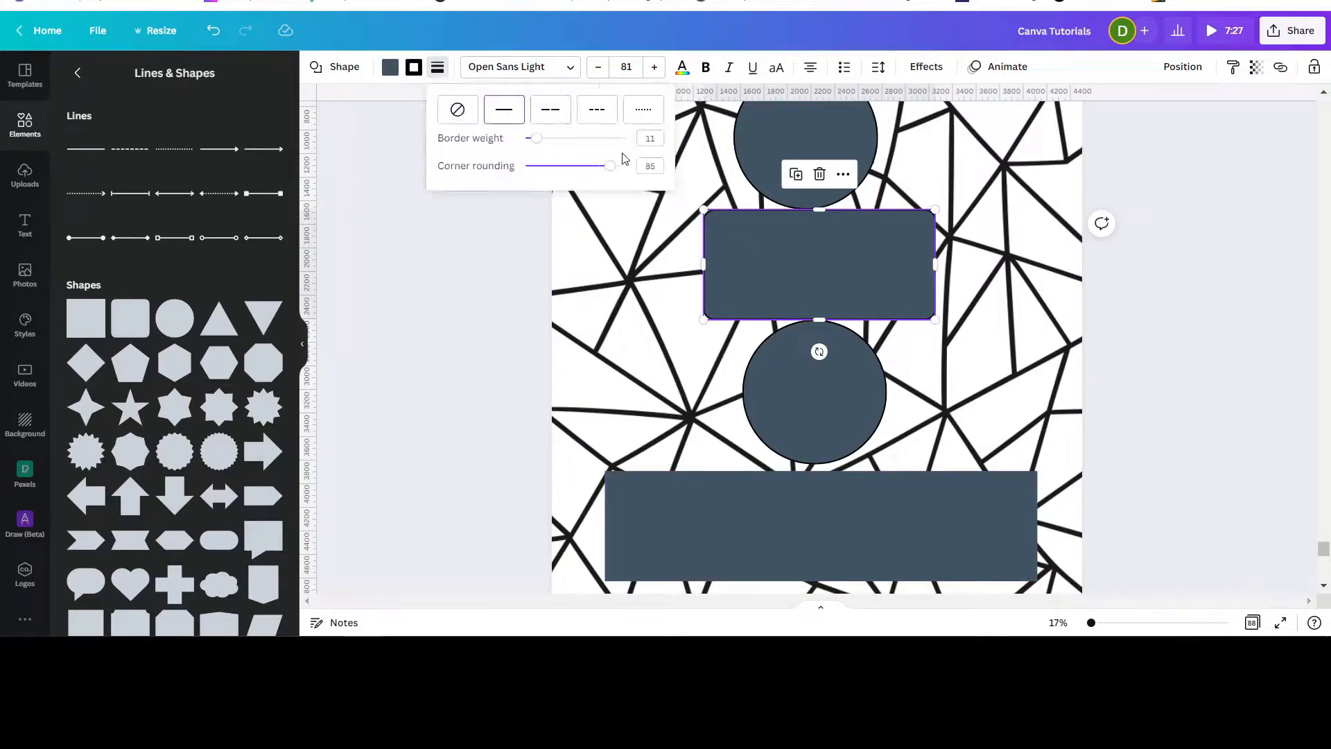
click(806, 533)
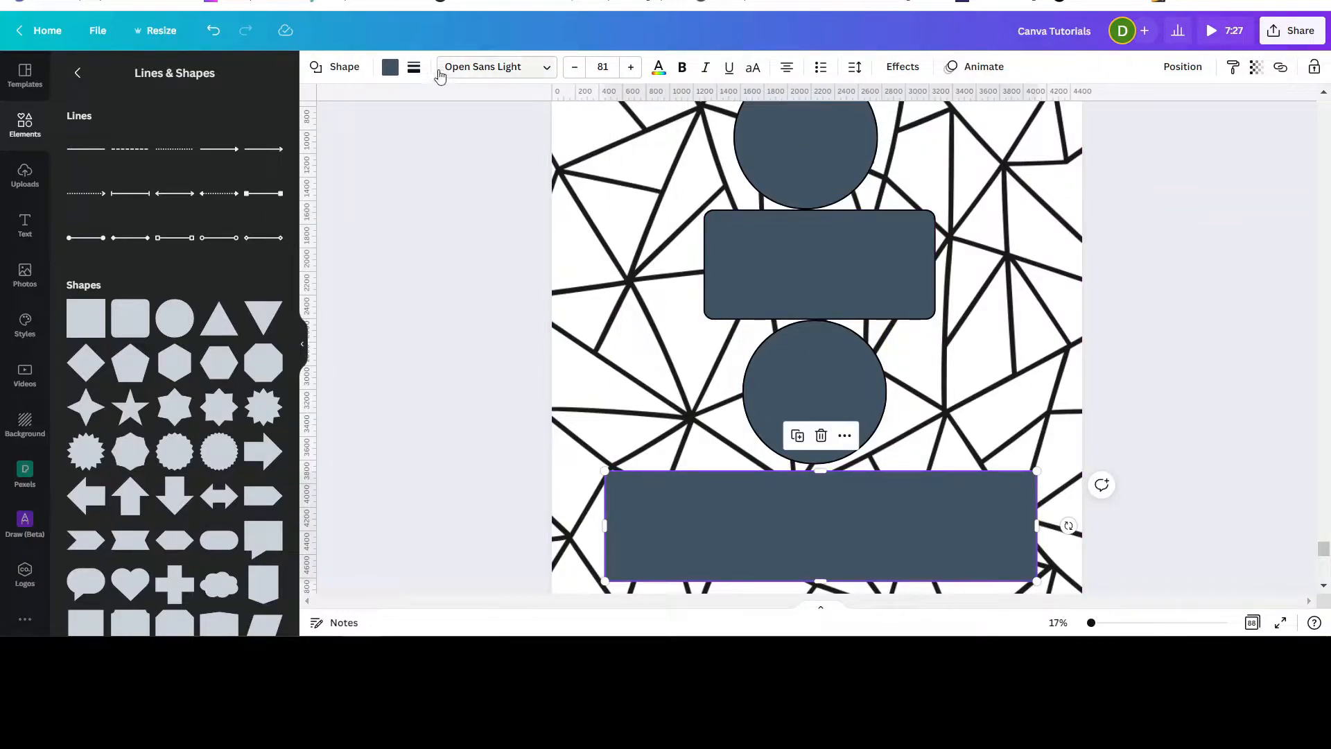
click(414, 67)
drag(503, 143, 588, 178)
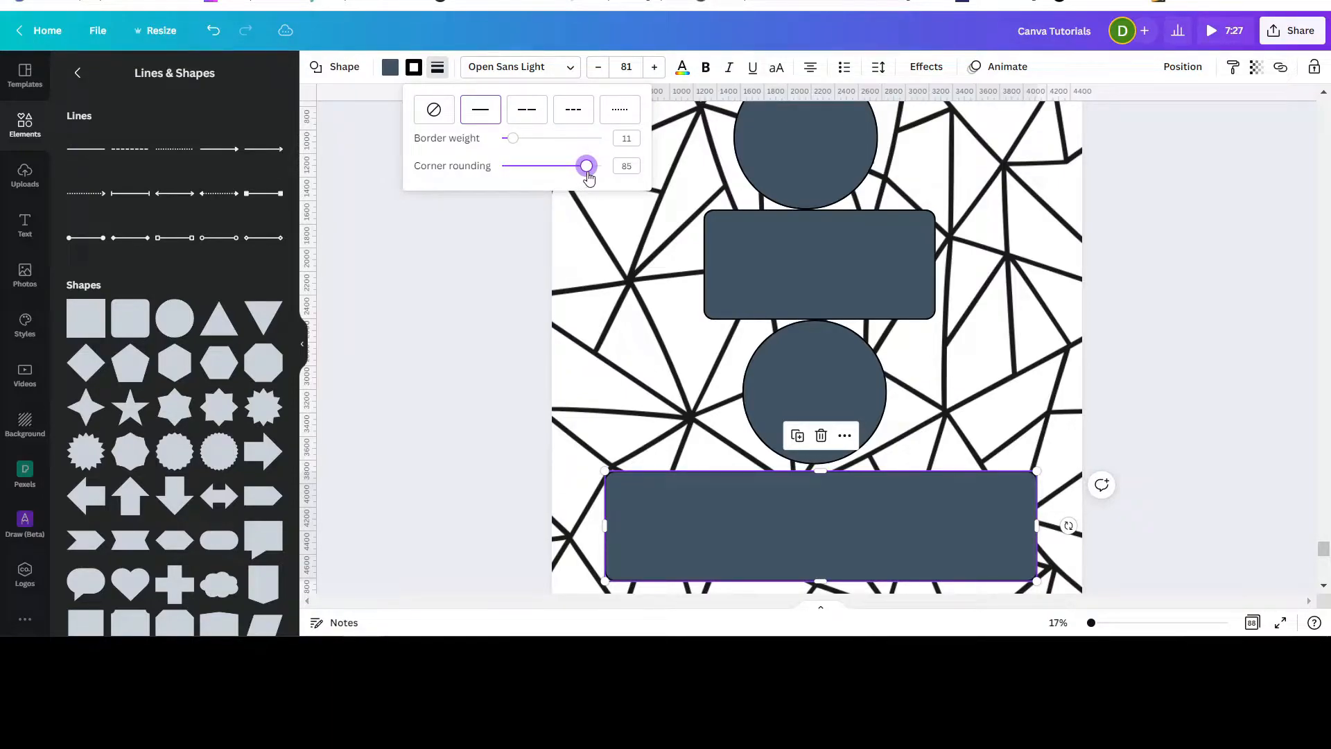
click(1226, 378)
Align the top circle to the horizontal center of the page.
scroll(1176, 361, down, 2)
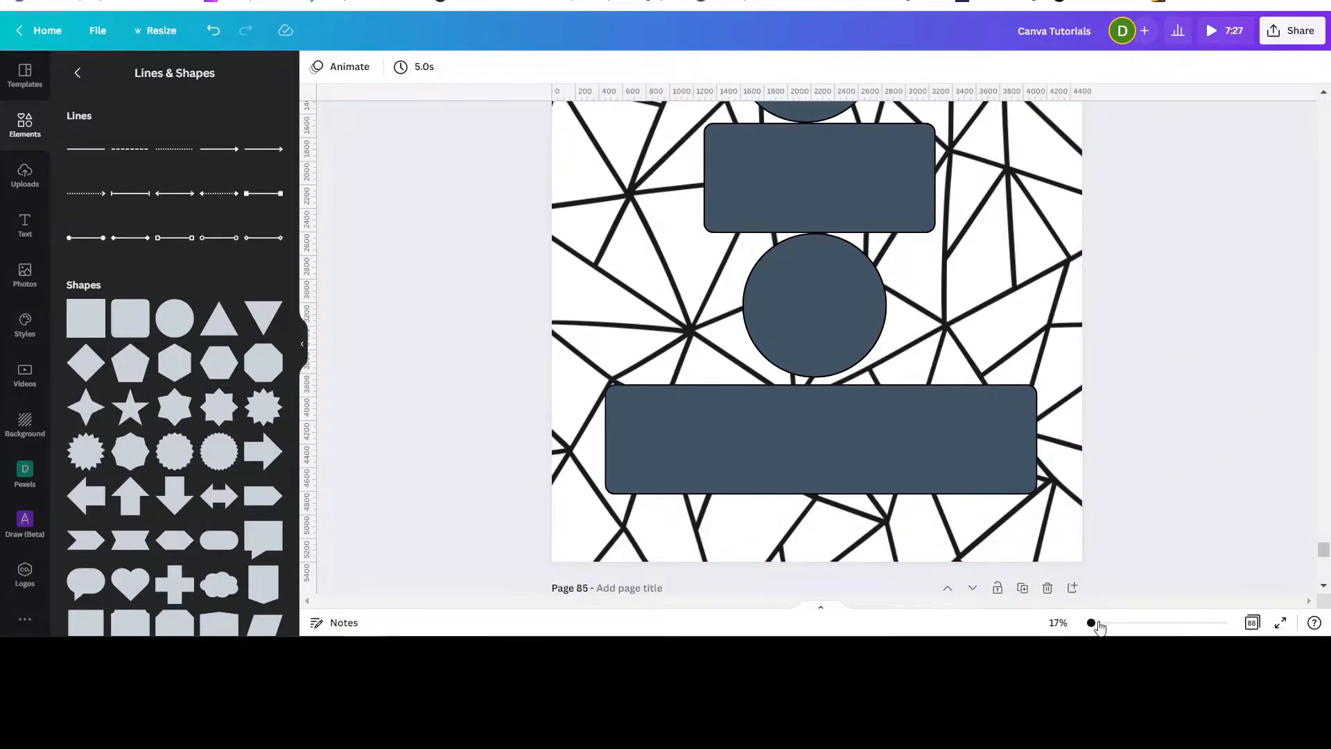
drag(1093, 623, 1090, 624)
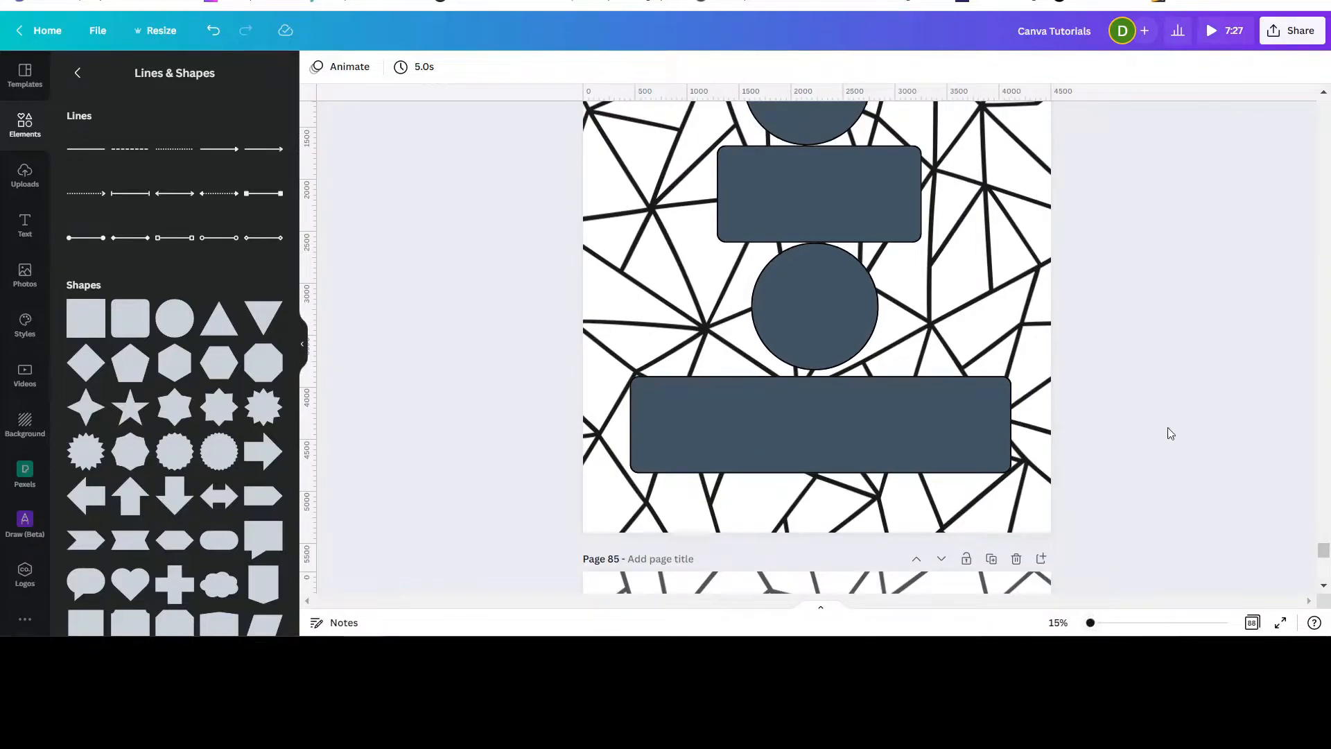
scroll(1184, 388, up, 2)
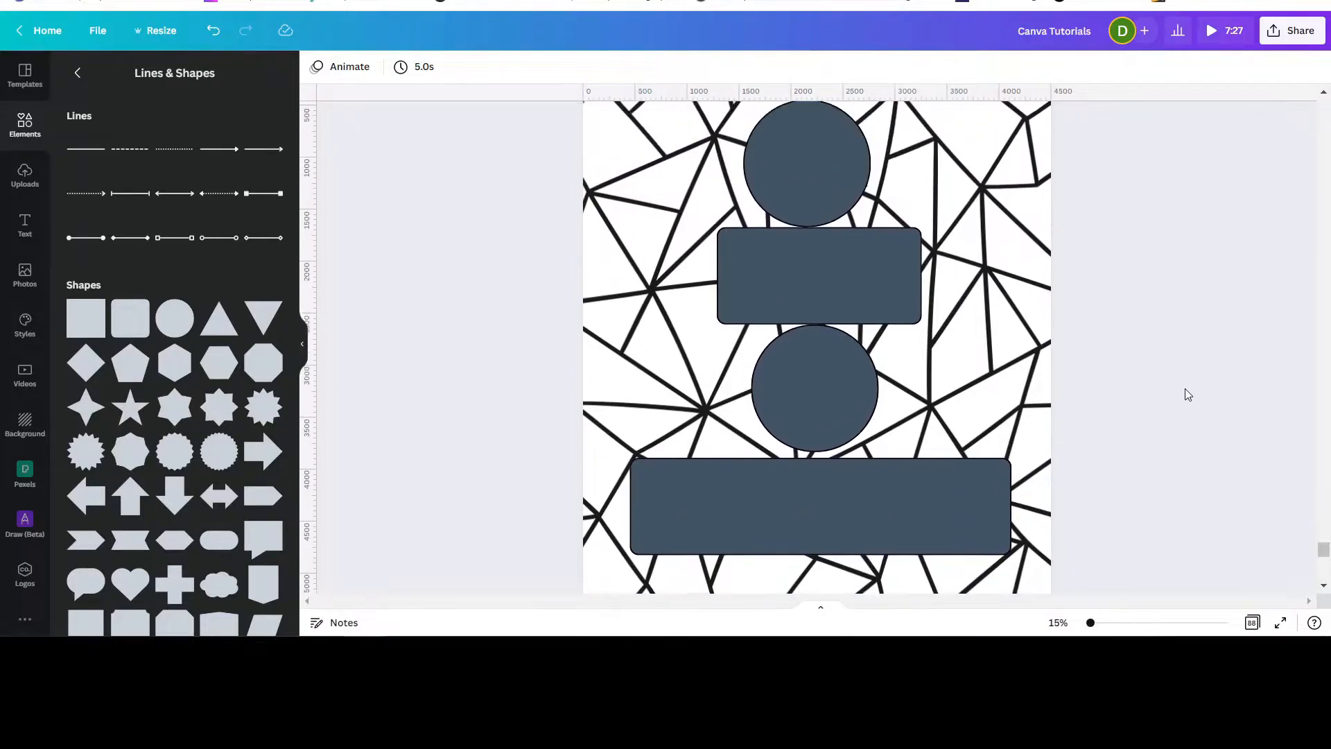
click(814, 153)
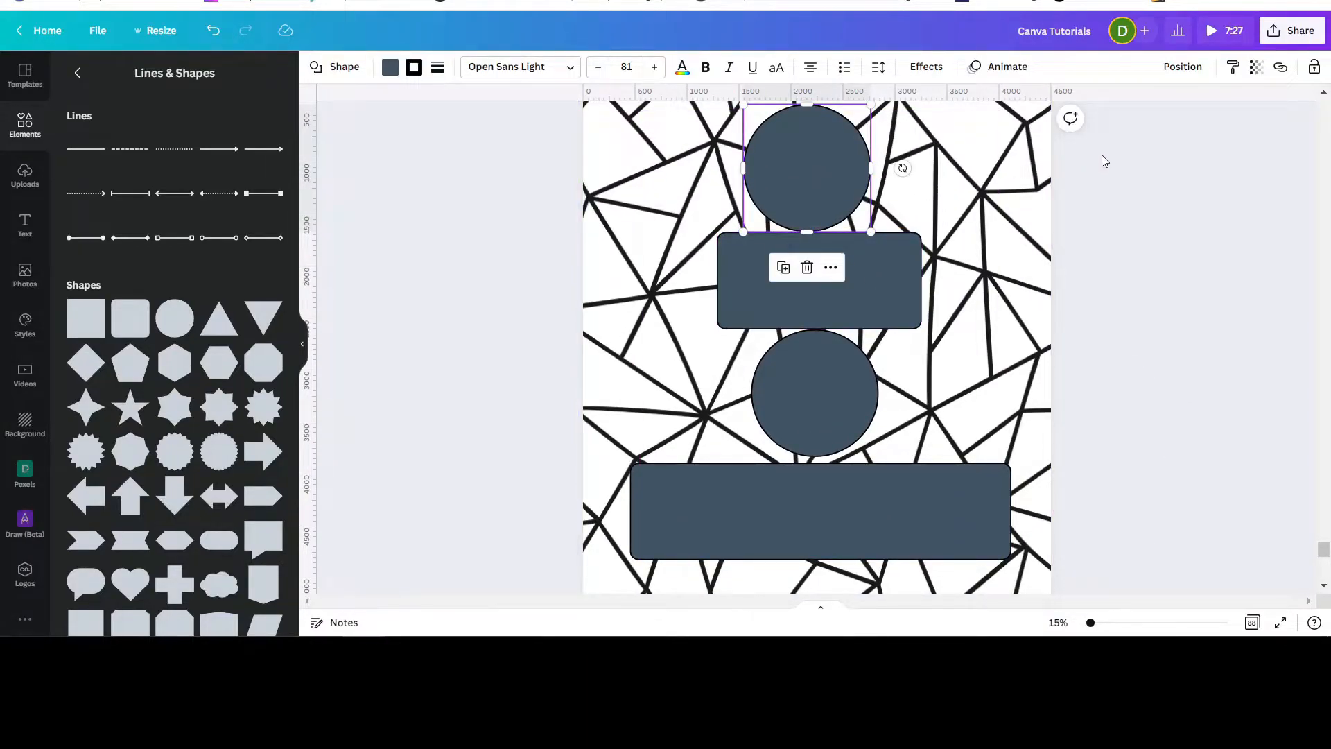
click(1183, 67)
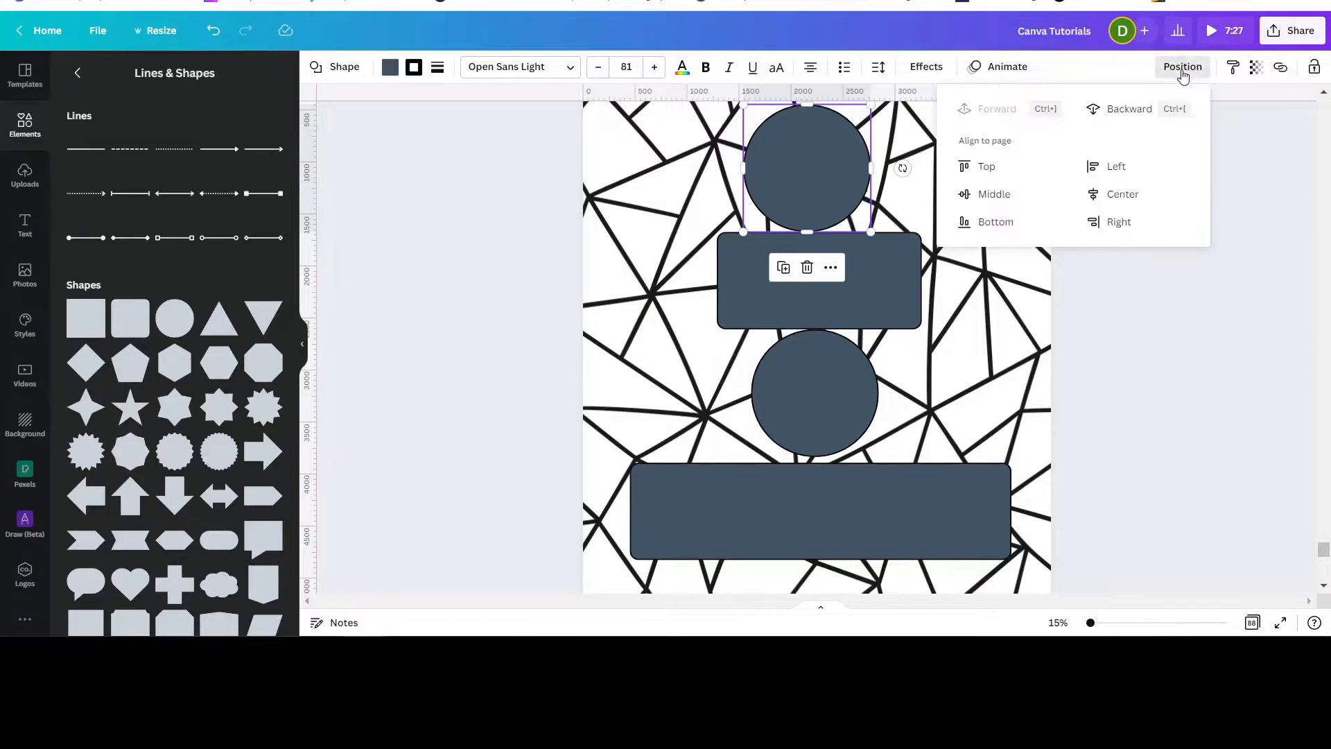
click(1115, 194)
Align the 'Kind' rectangle, the lower circle and the bottom rectangle to the page's horizontal center.
click(882, 285)
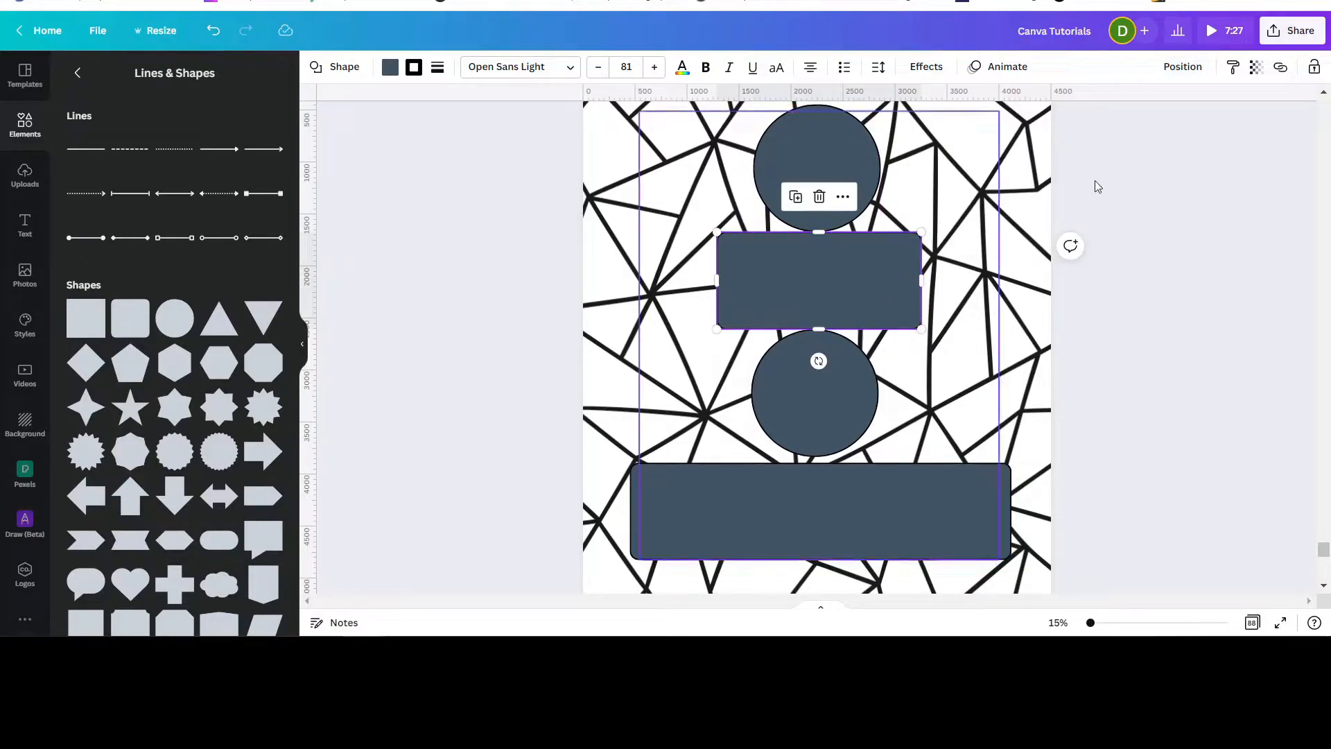
click(1185, 67)
click(1114, 223)
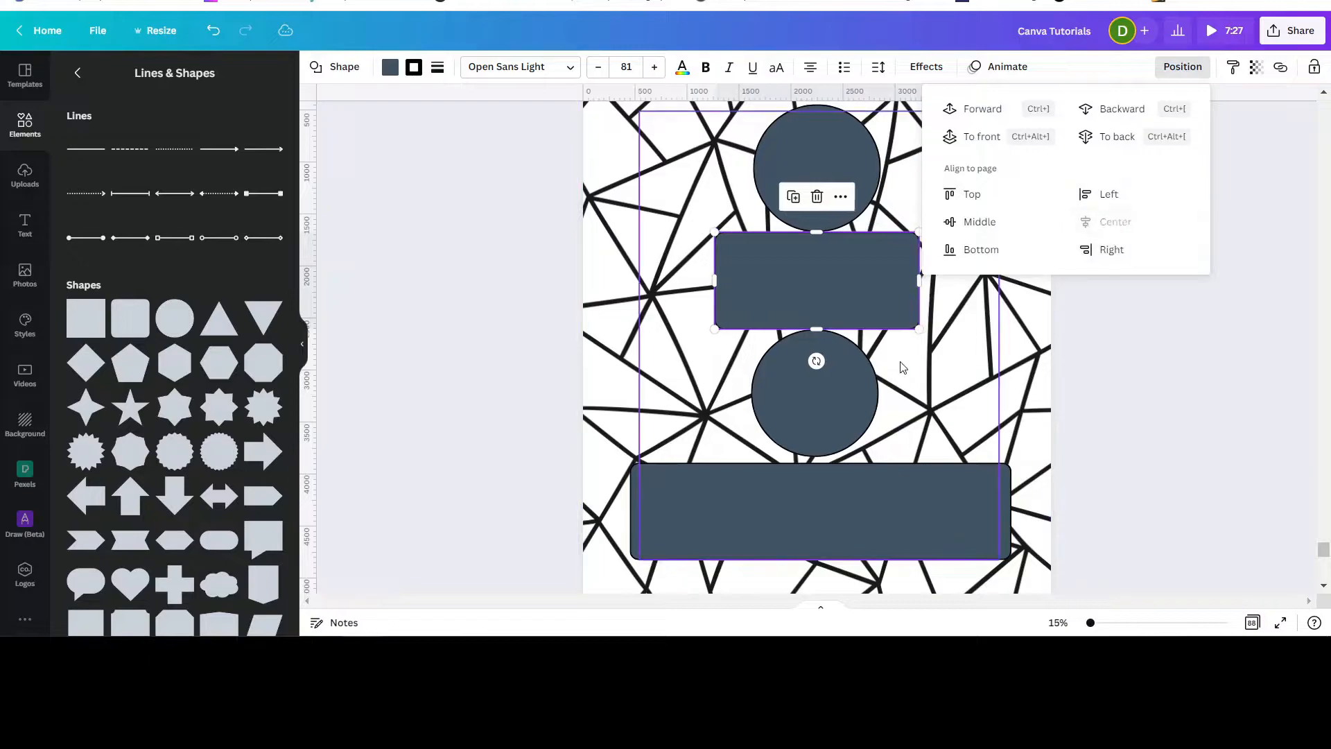
click(819, 414)
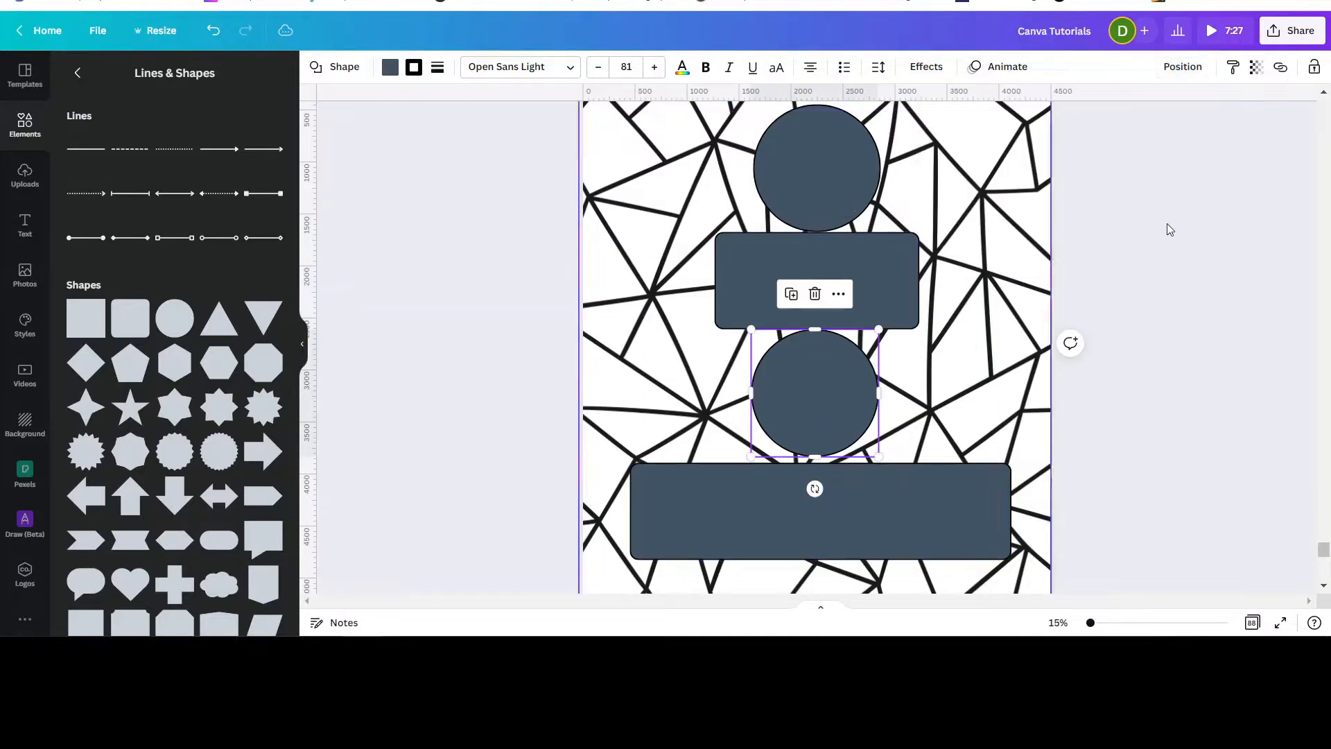
click(1182, 67)
click(1121, 223)
click(925, 502)
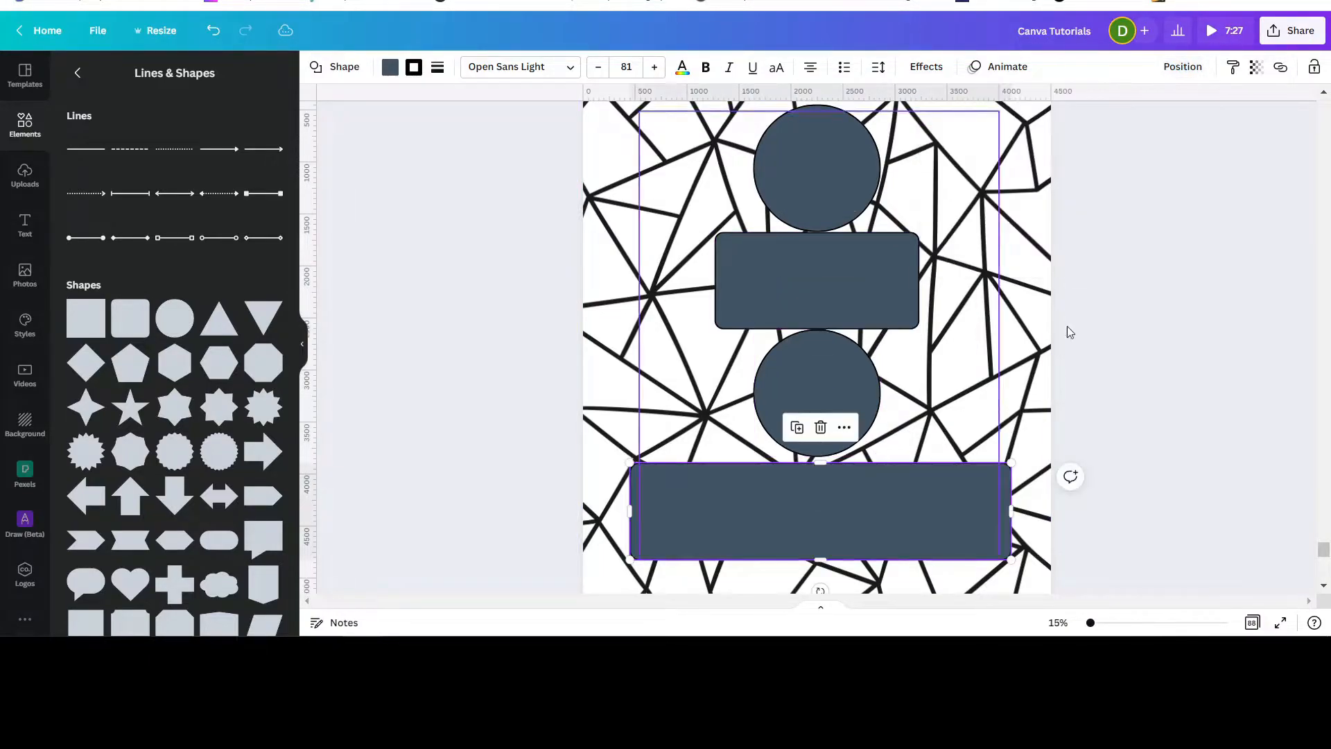
click(1180, 67)
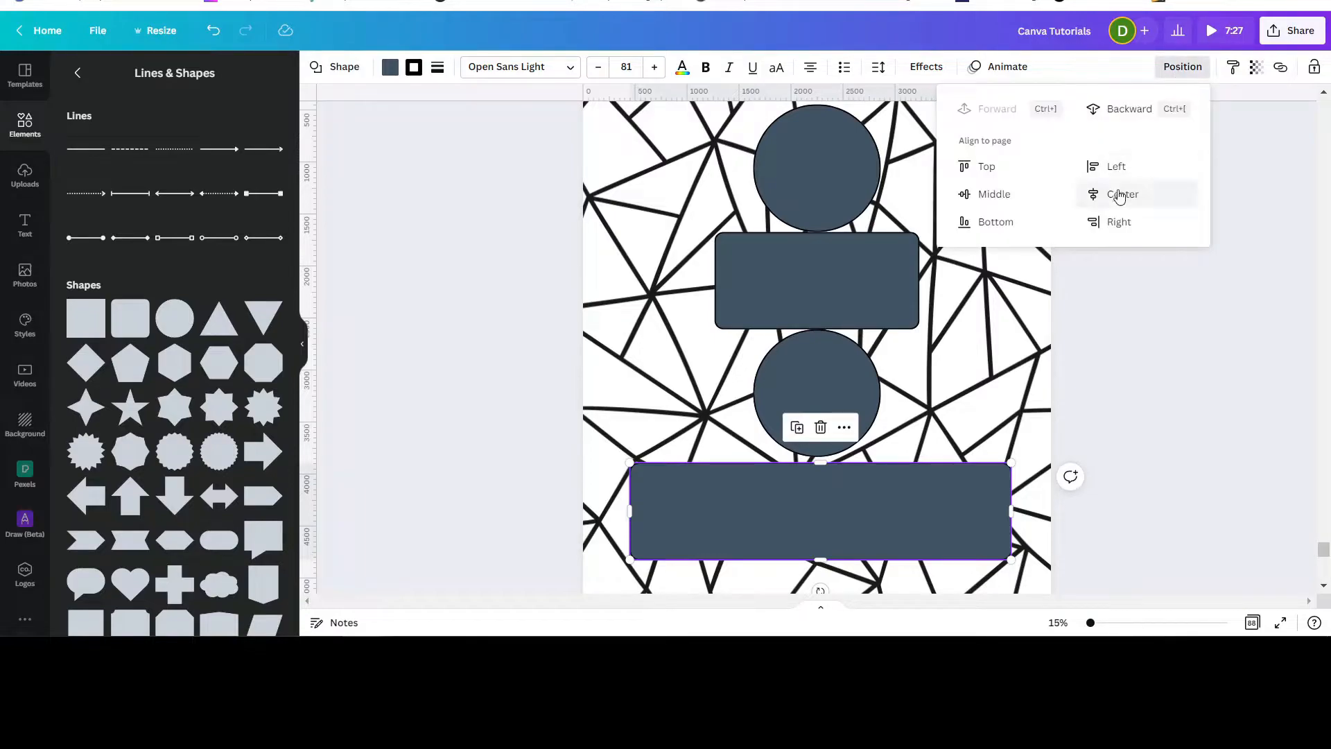
click(1121, 197)
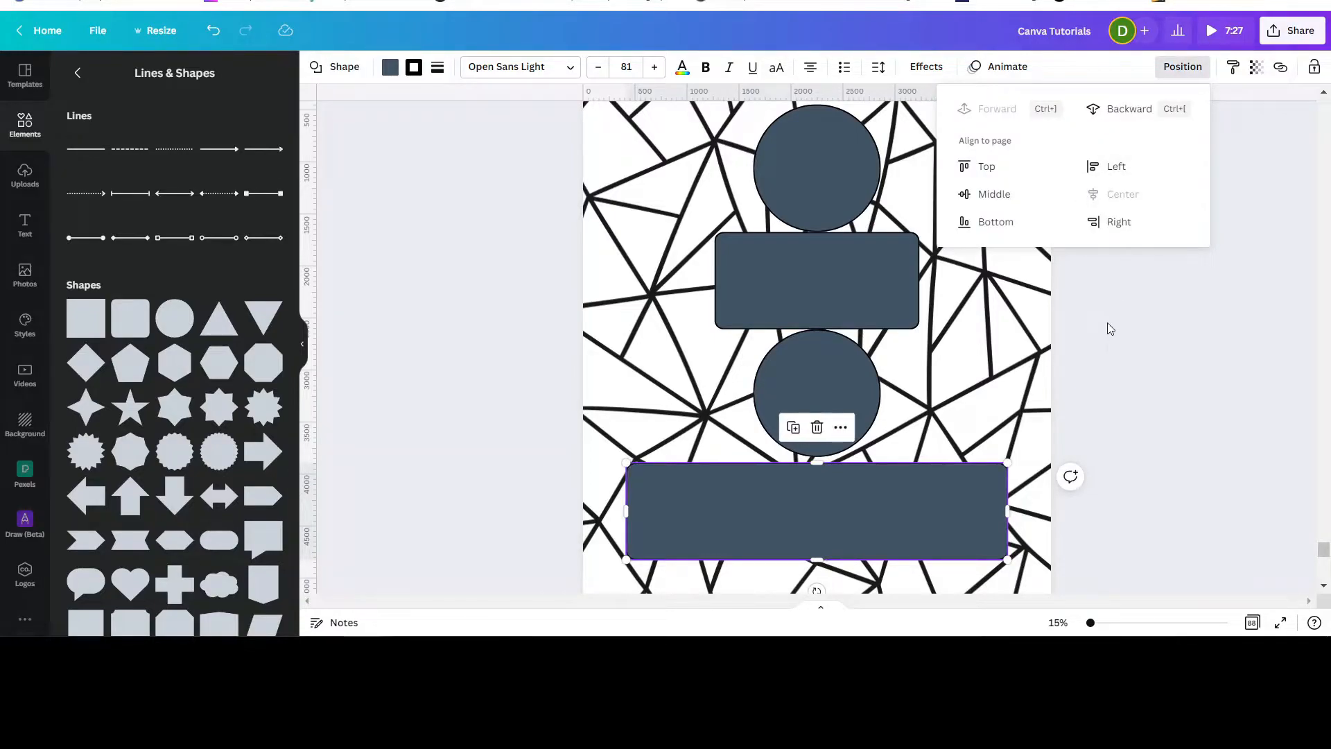
click(1107, 323)
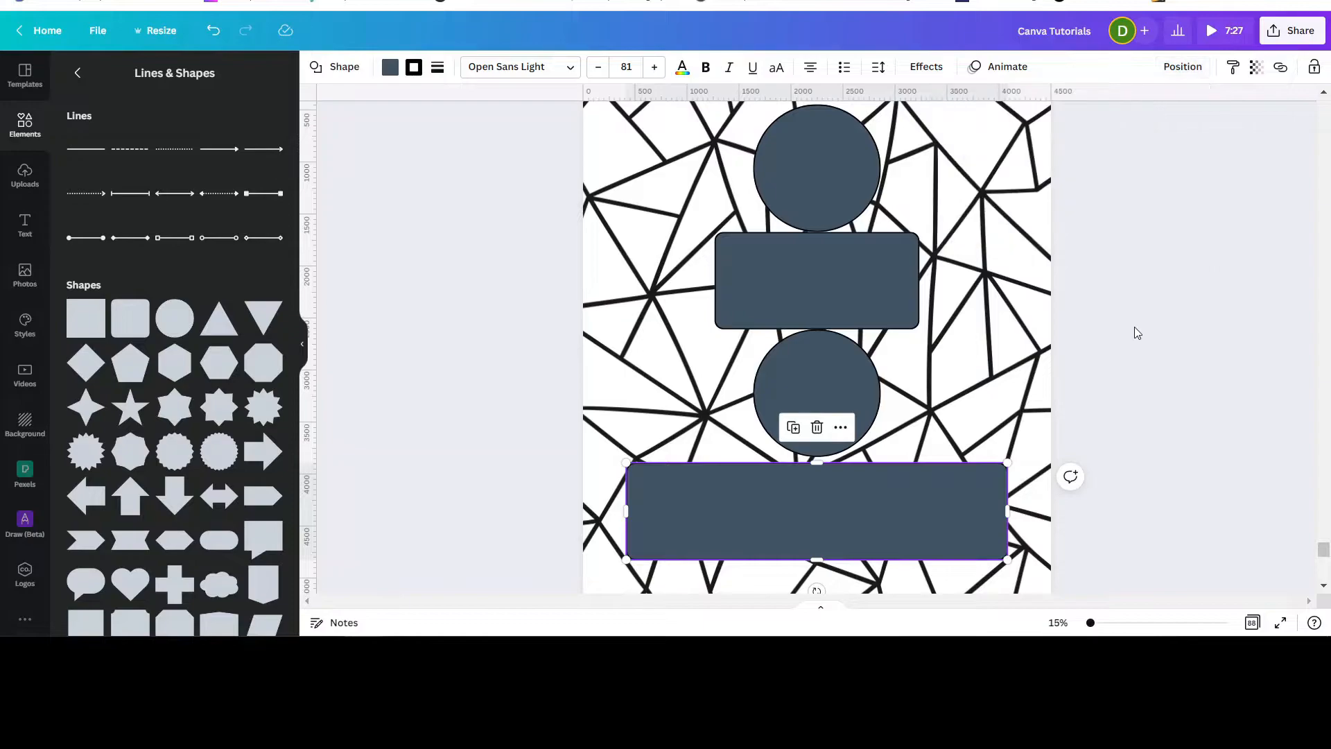
click(1151, 329)
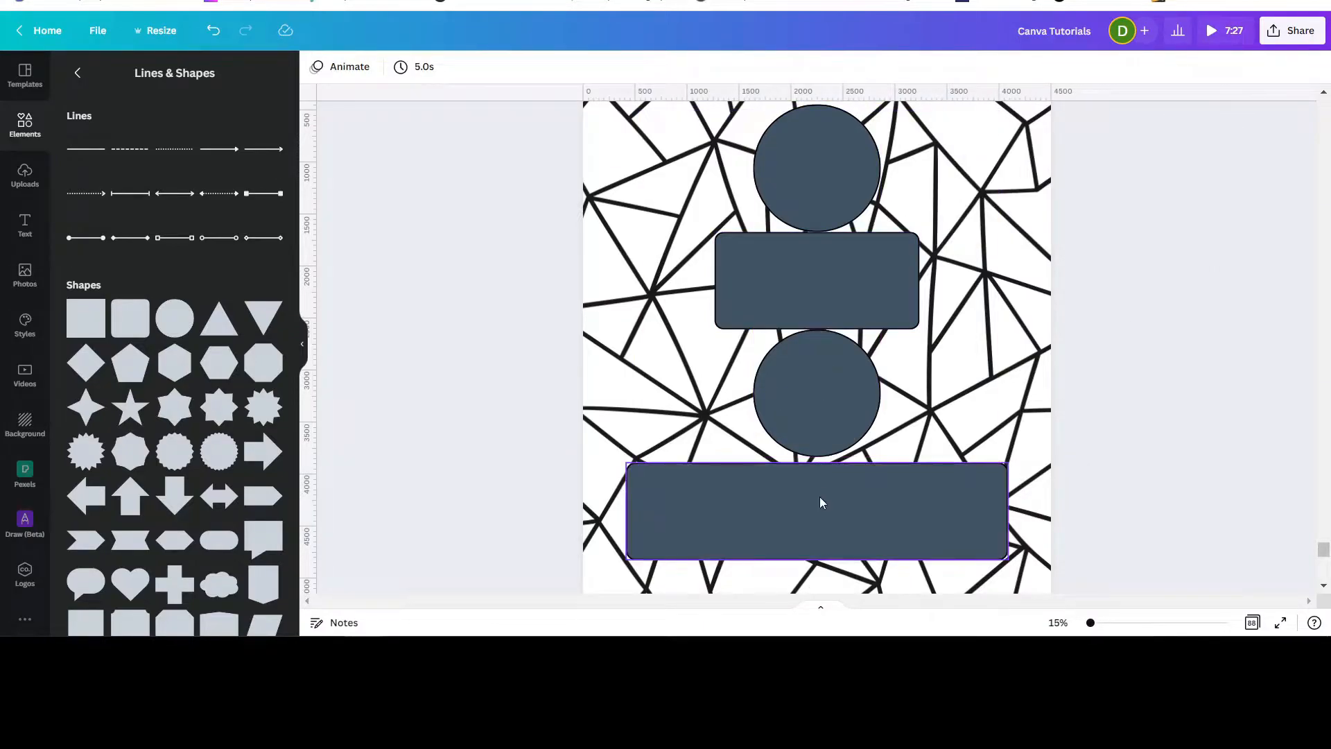
Change the top circle's fill color to white.
click(815, 172)
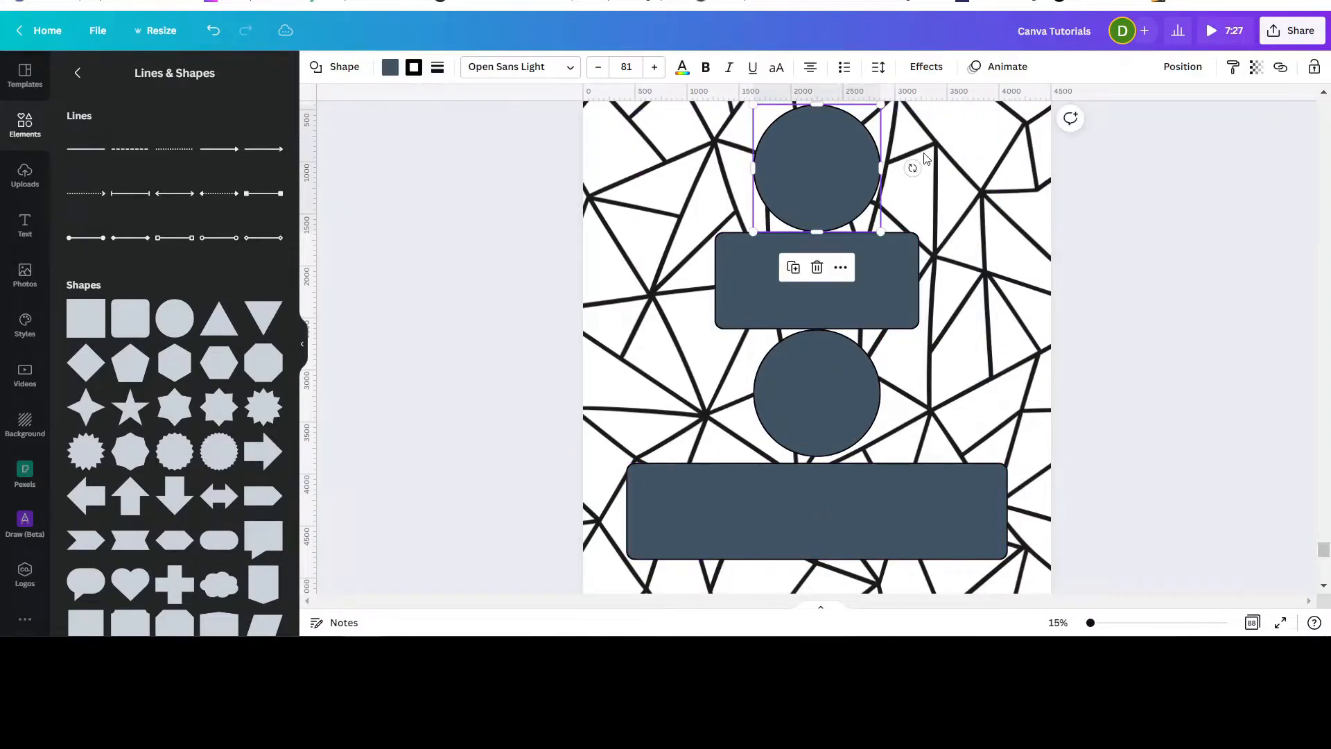
click(1181, 68)
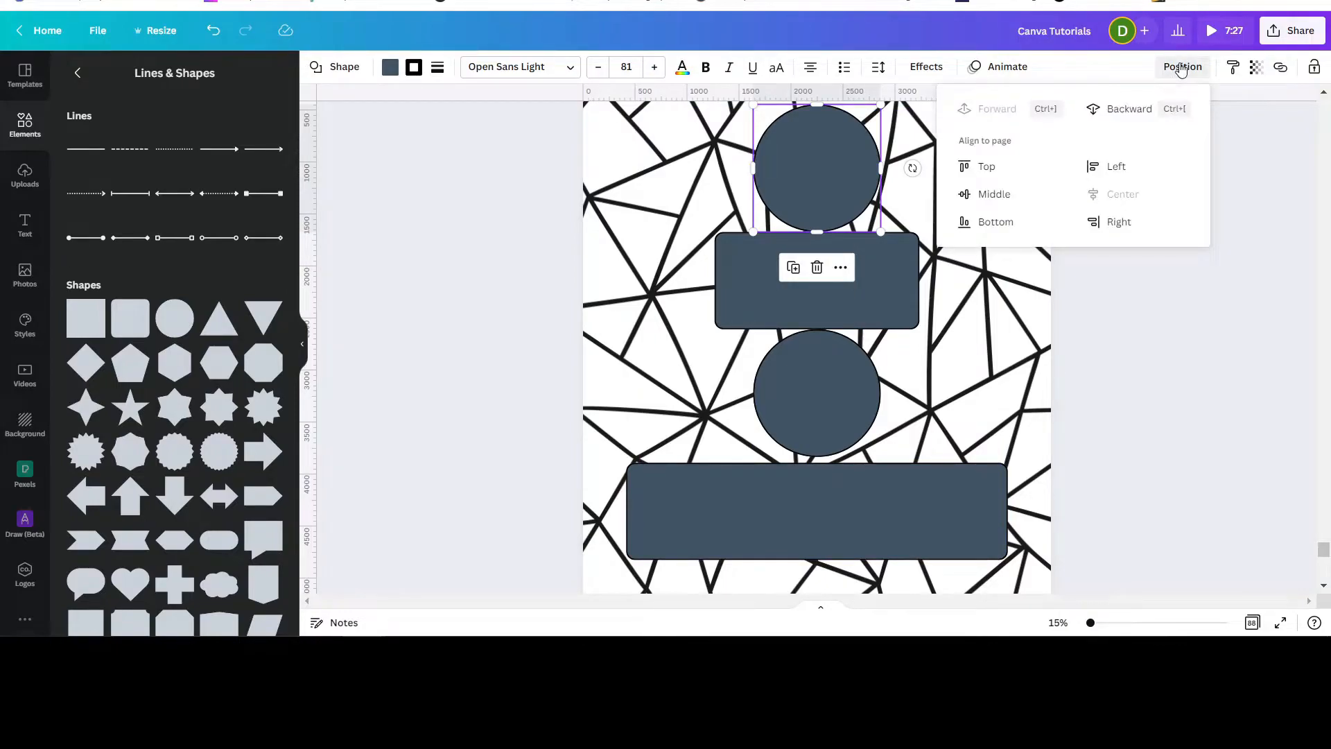
click(1125, 376)
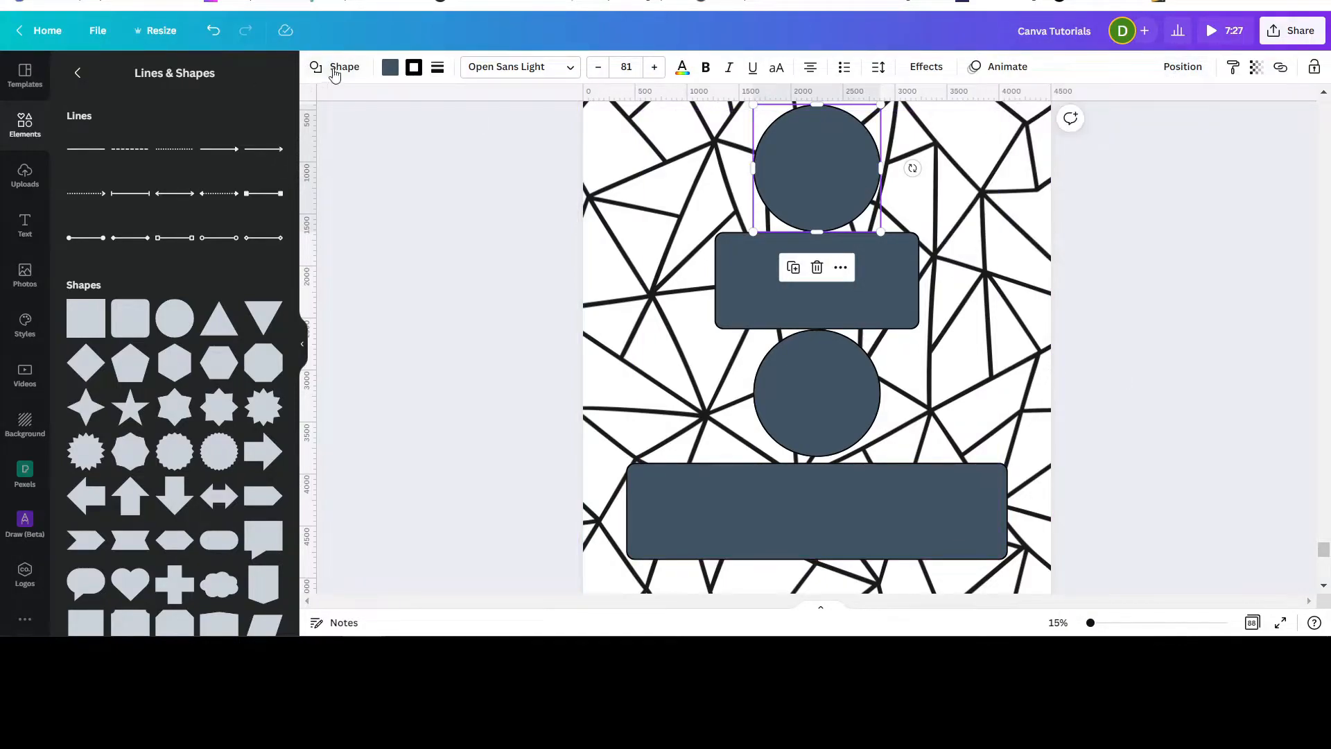
click(390, 67)
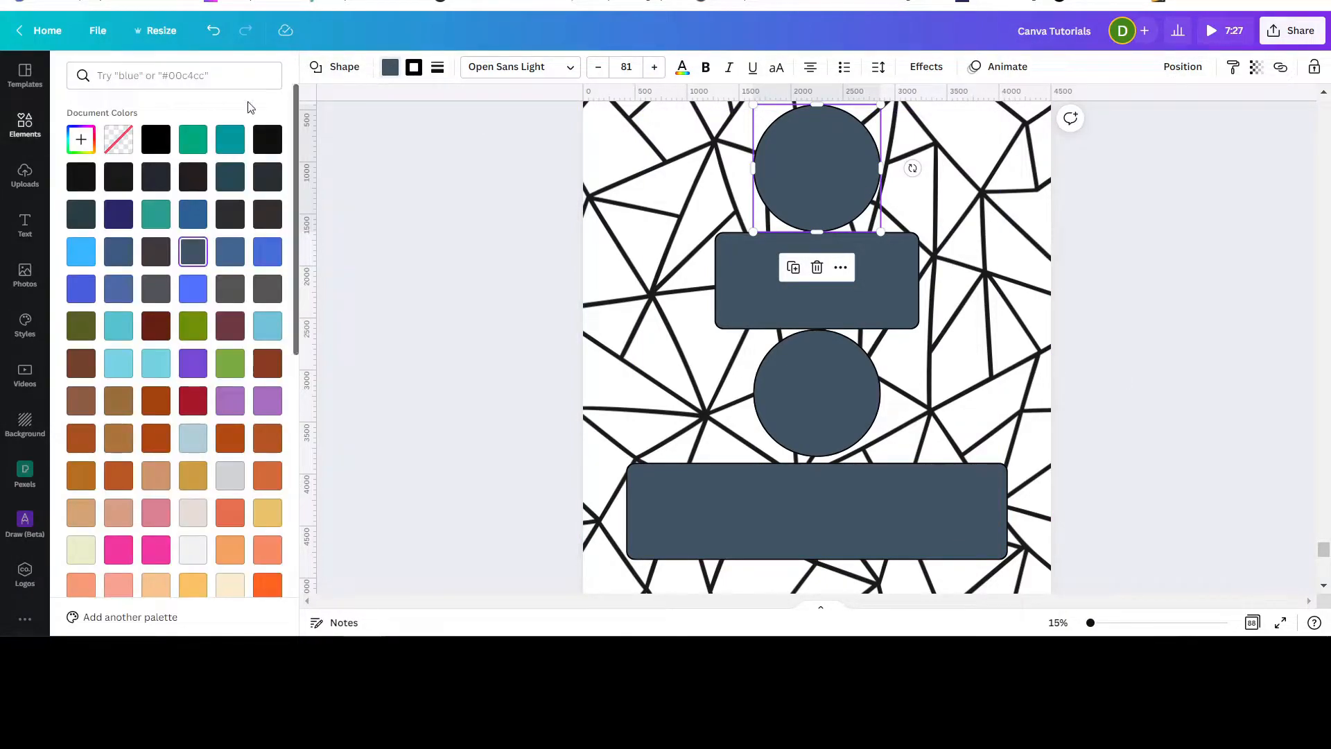
scroll(249, 302, down, 5)
click(237, 318)
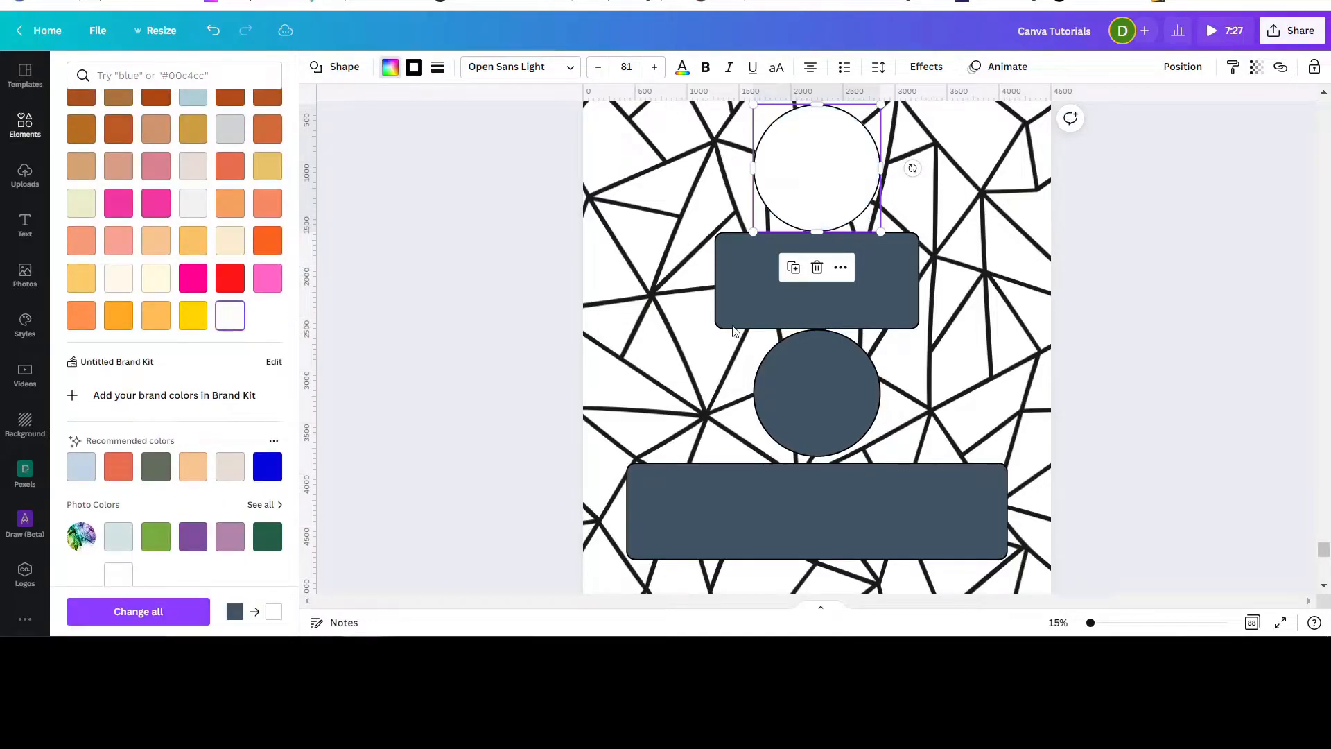
Fill the 'Kind' rectangle, the lower circle and the bottom rectangle with white.
click(889, 289)
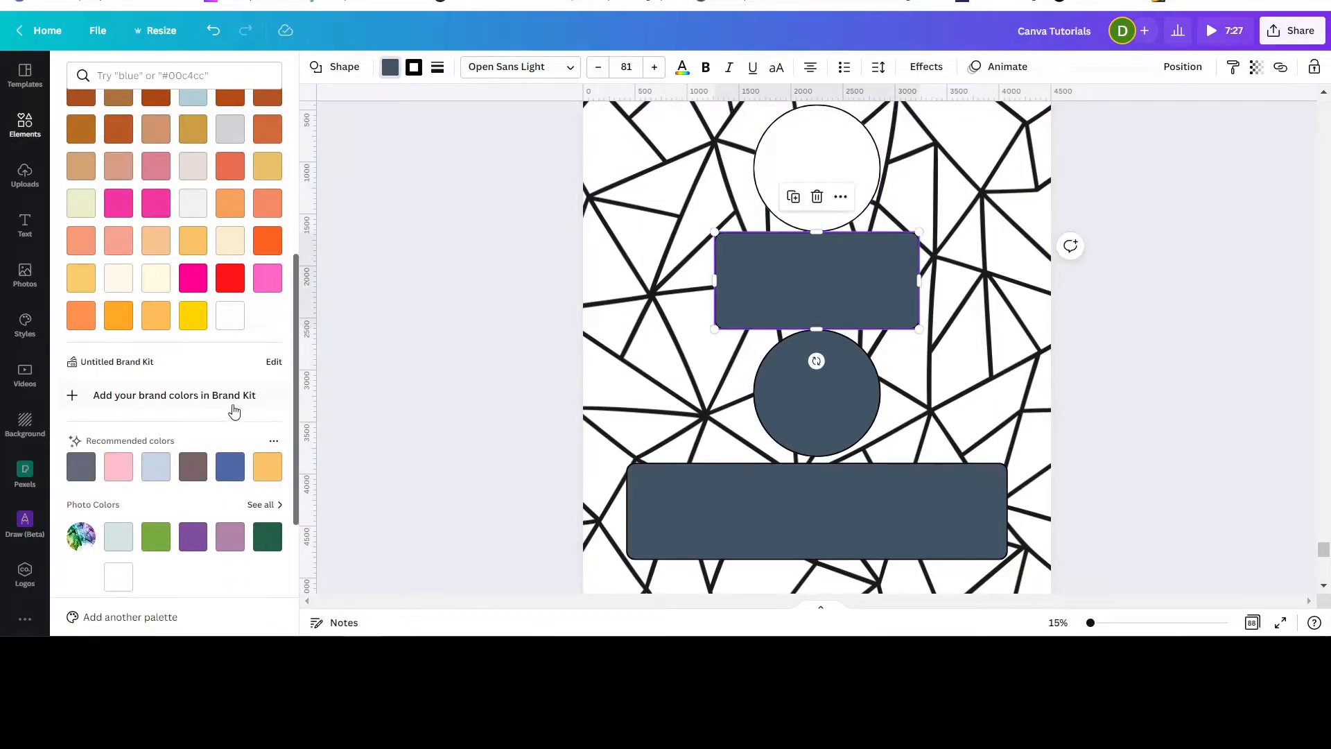
click(226, 316)
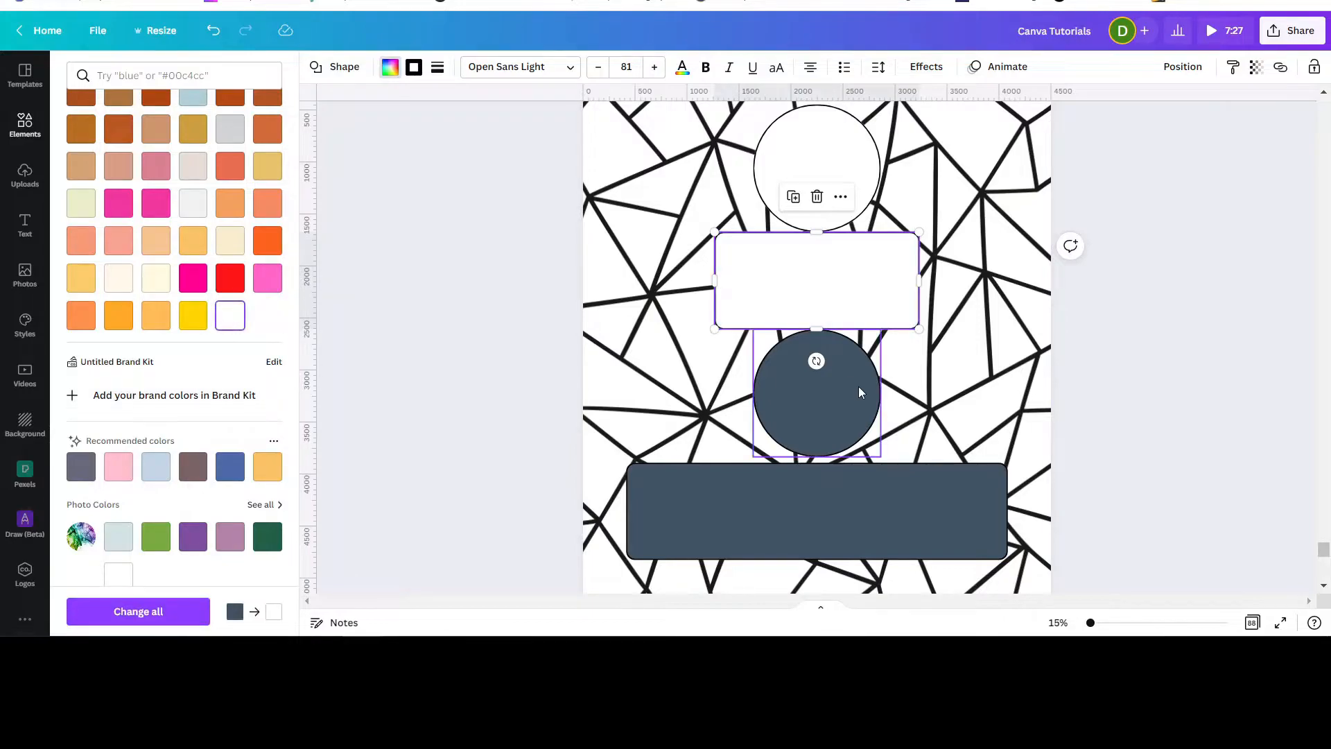
click(823, 406)
click(230, 315)
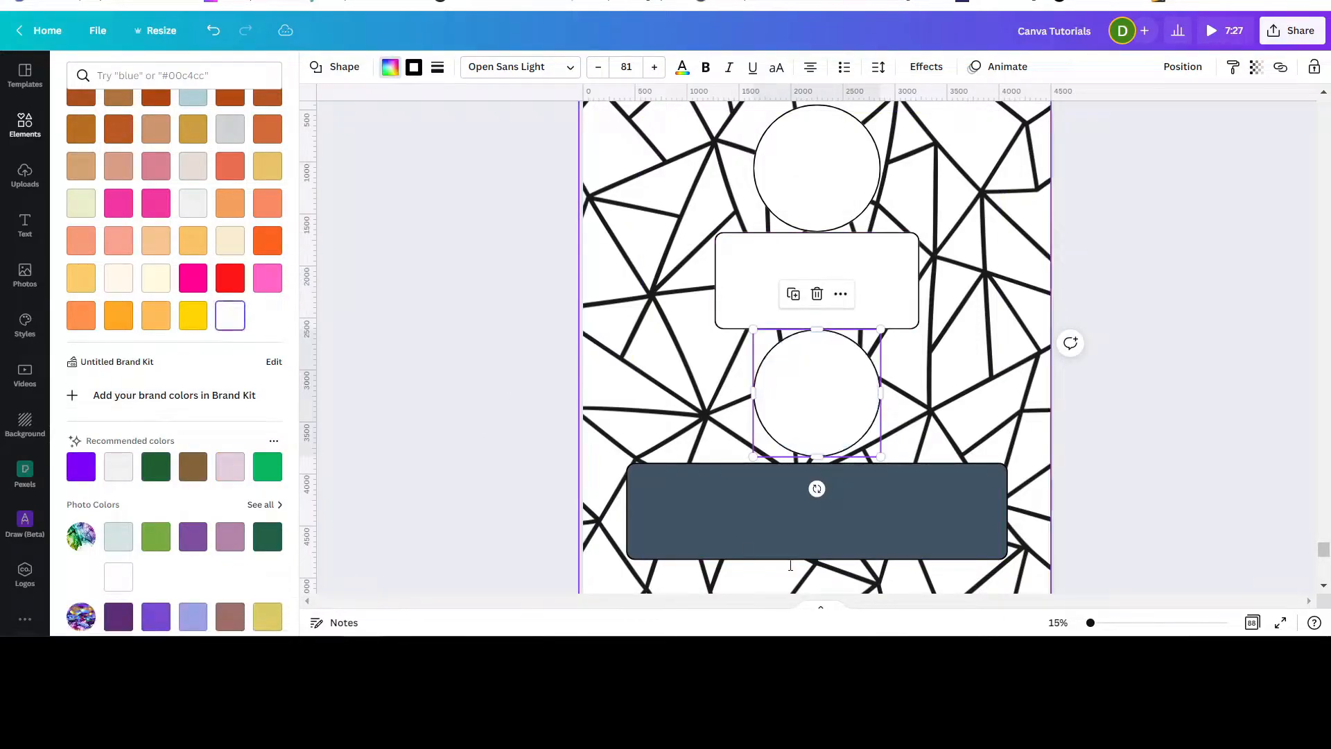
click(692, 518)
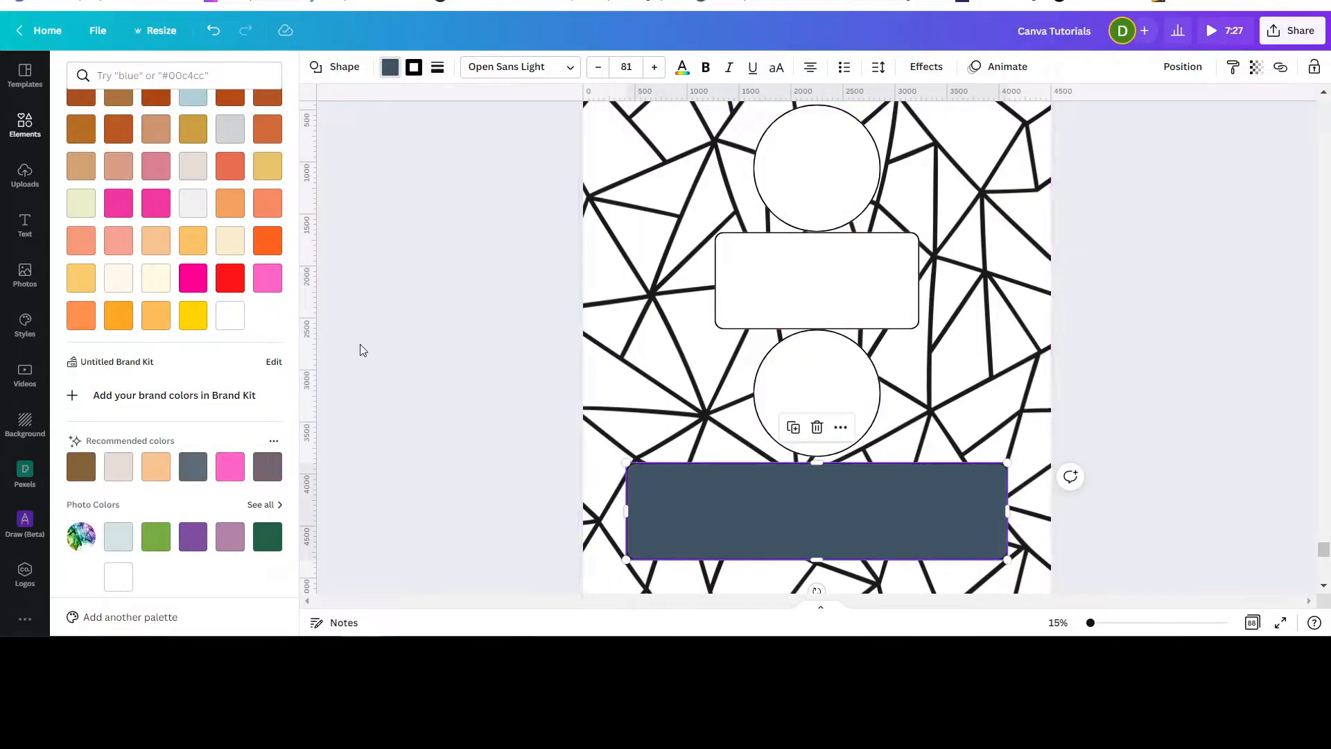
click(225, 324)
key(Escape)
Send the top circle backward so the 'Be' text shows in front of it.
click(802, 183)
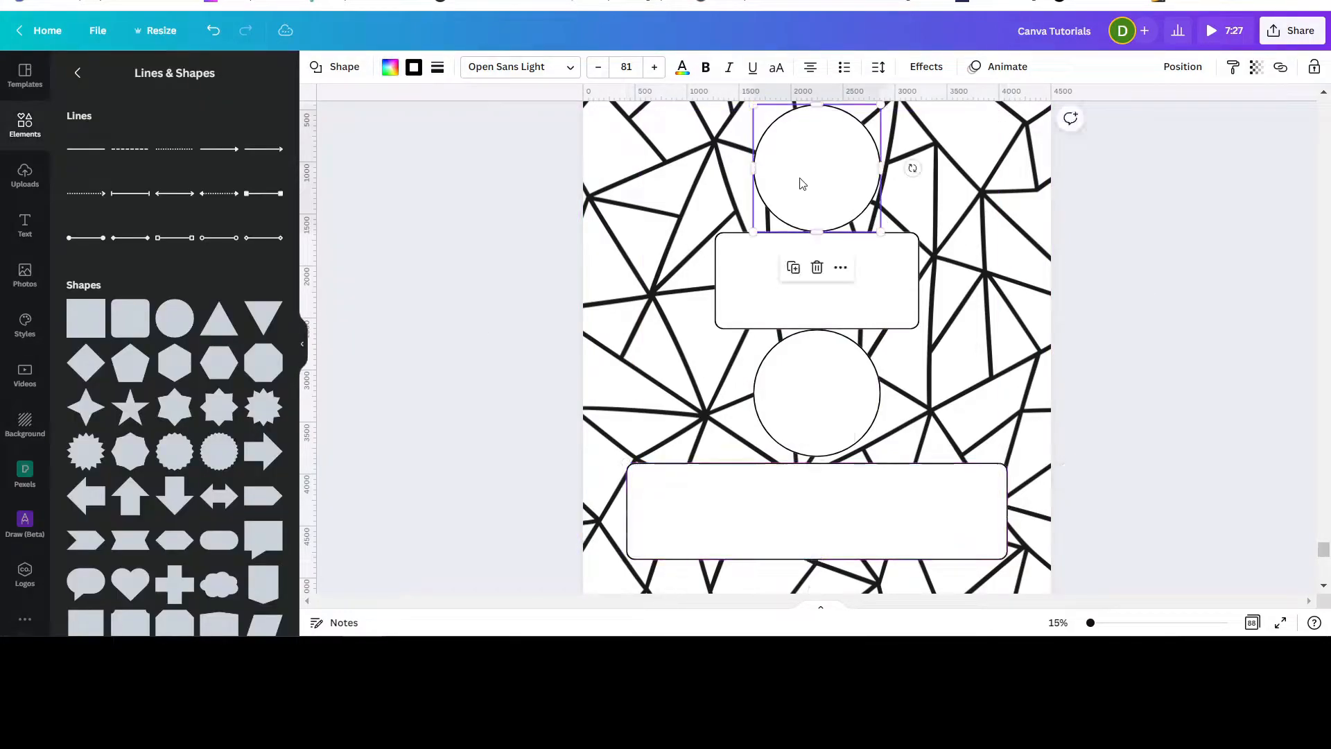
click(1182, 67)
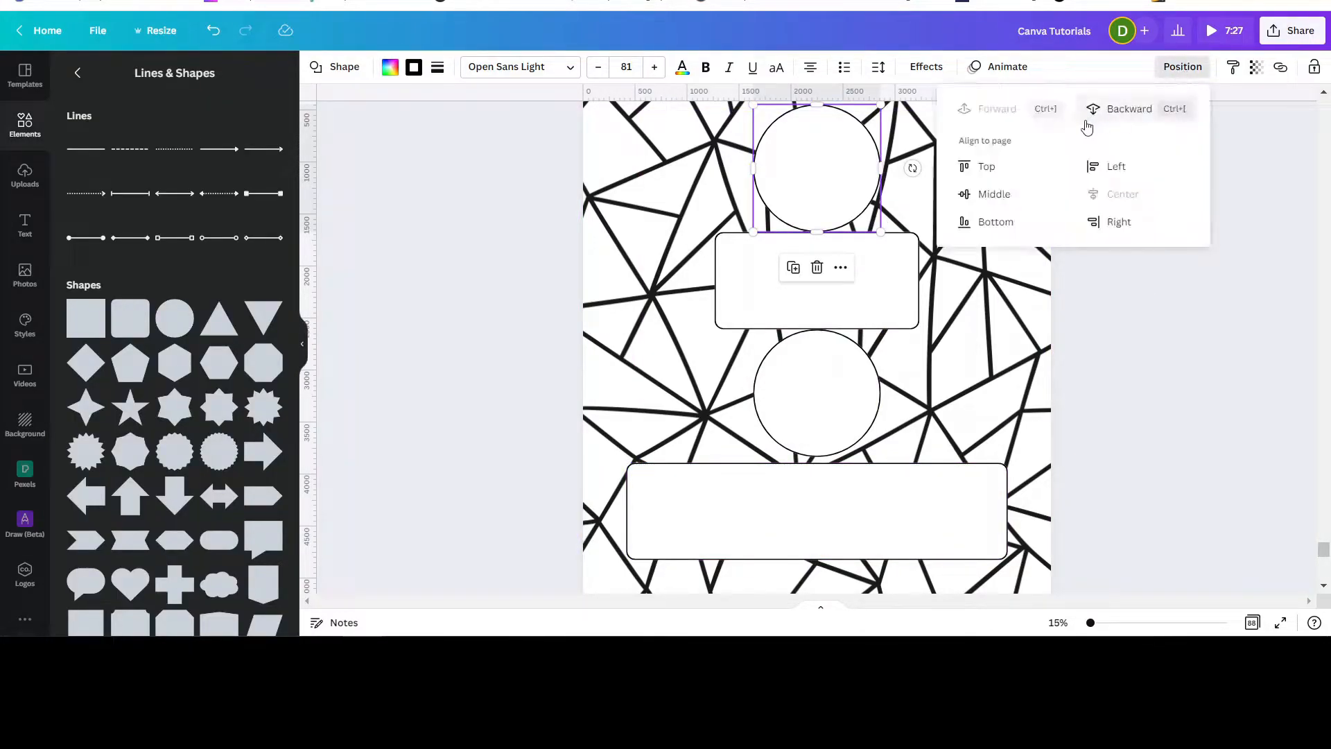
click(1119, 113)
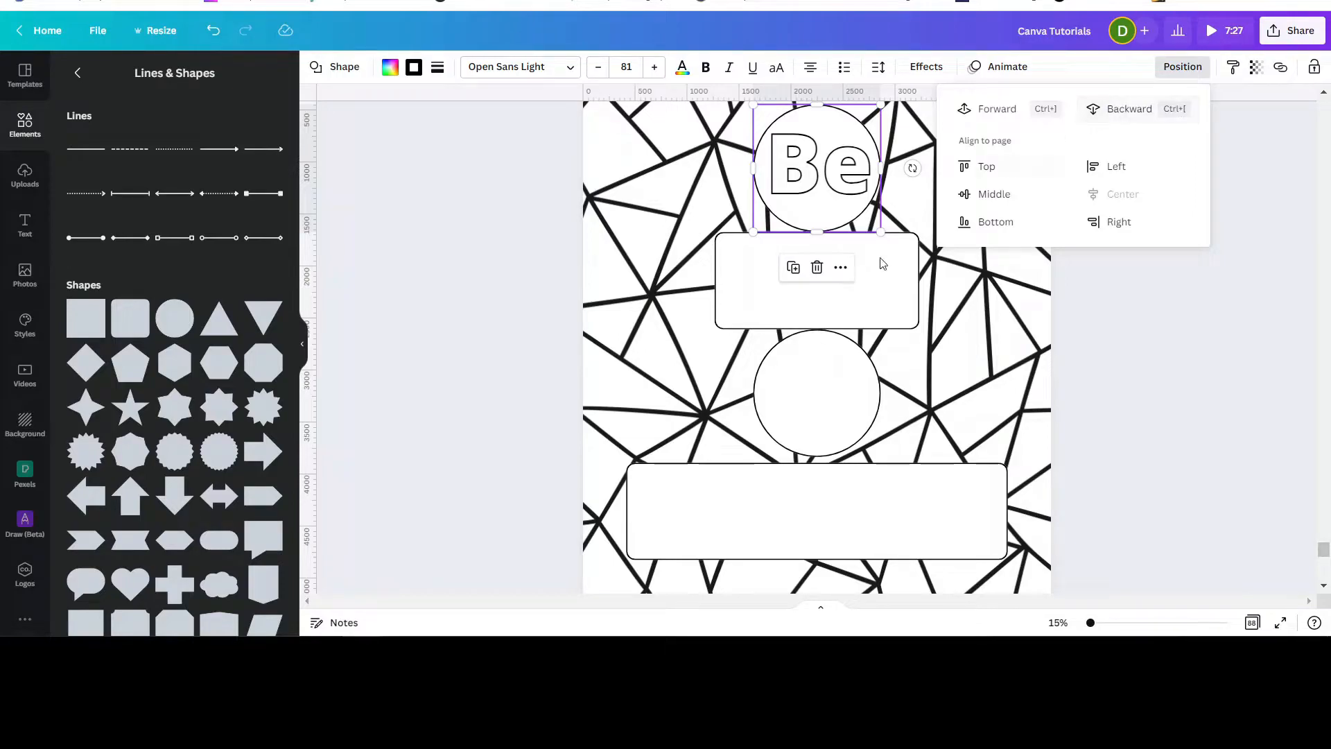
Send the 'Kind' rectangle, the lower circle and the bottom rectangle backward so their words show in front.
click(882, 303)
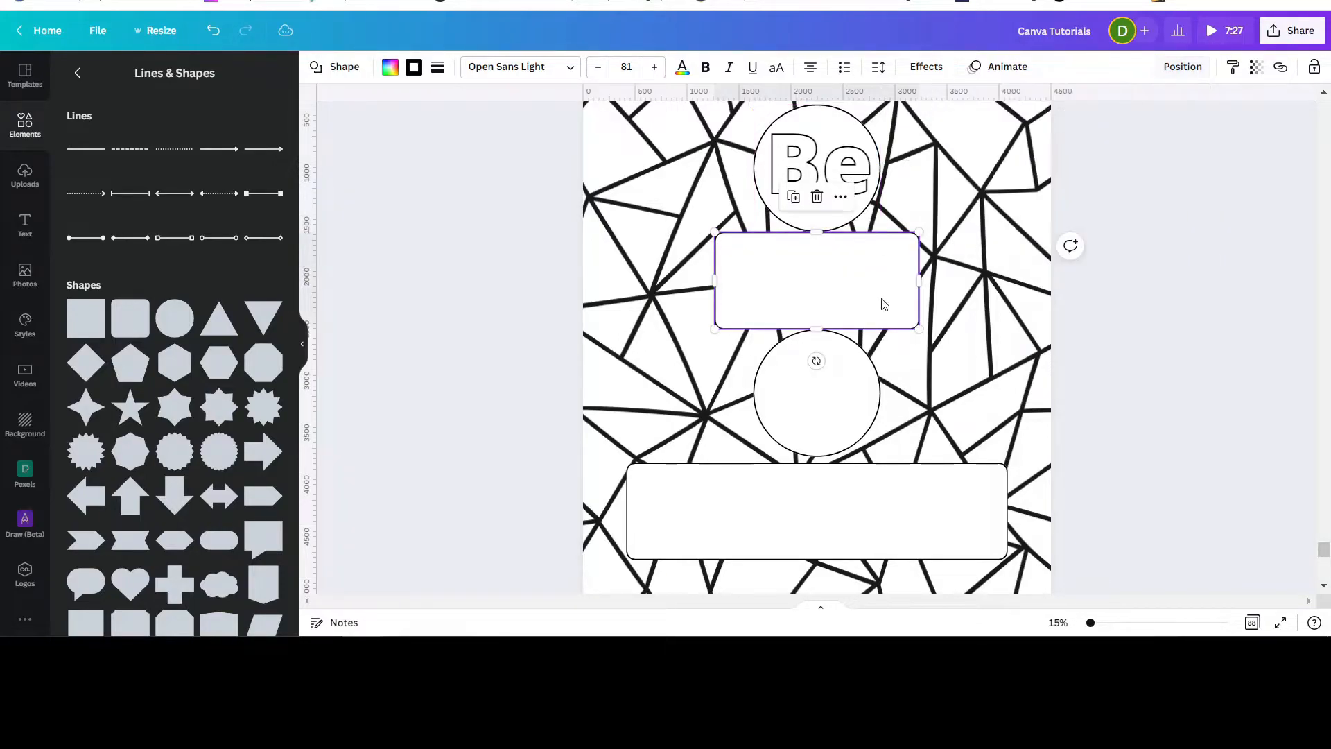
click(1182, 67)
click(1124, 113)
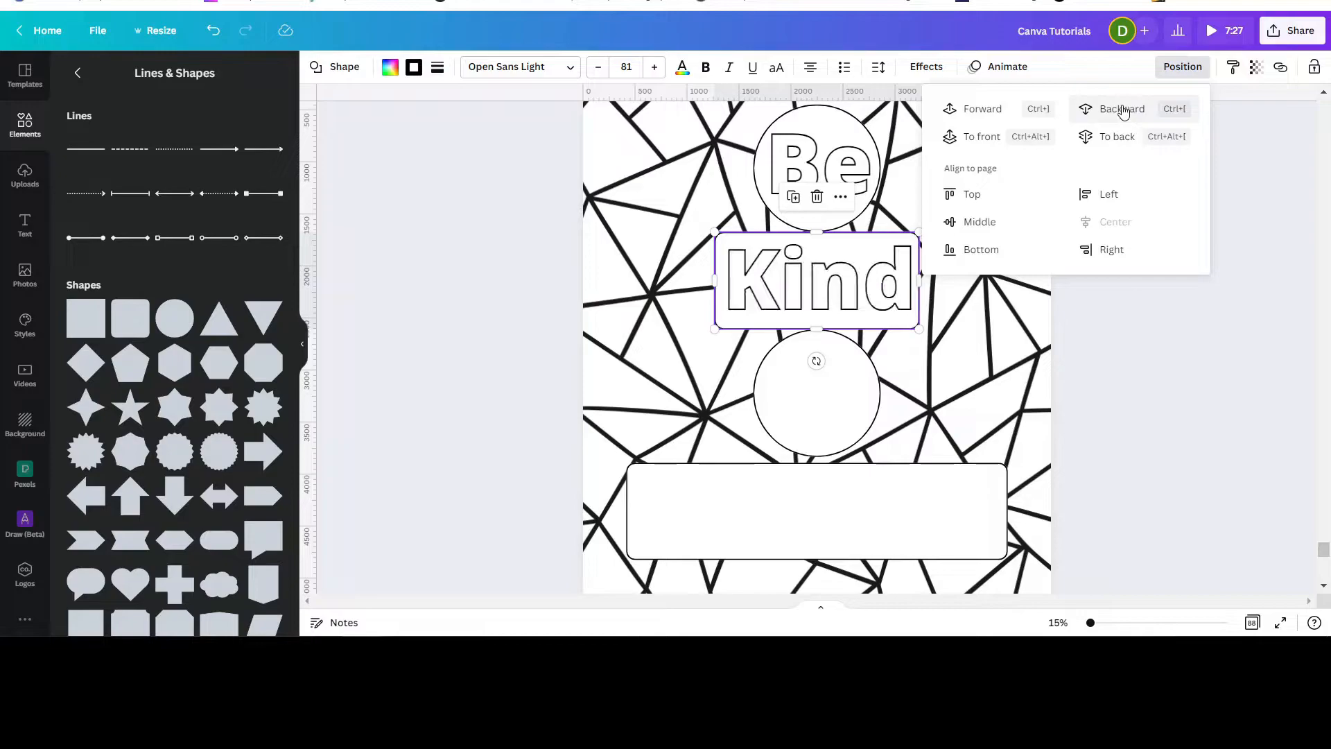
click(831, 426)
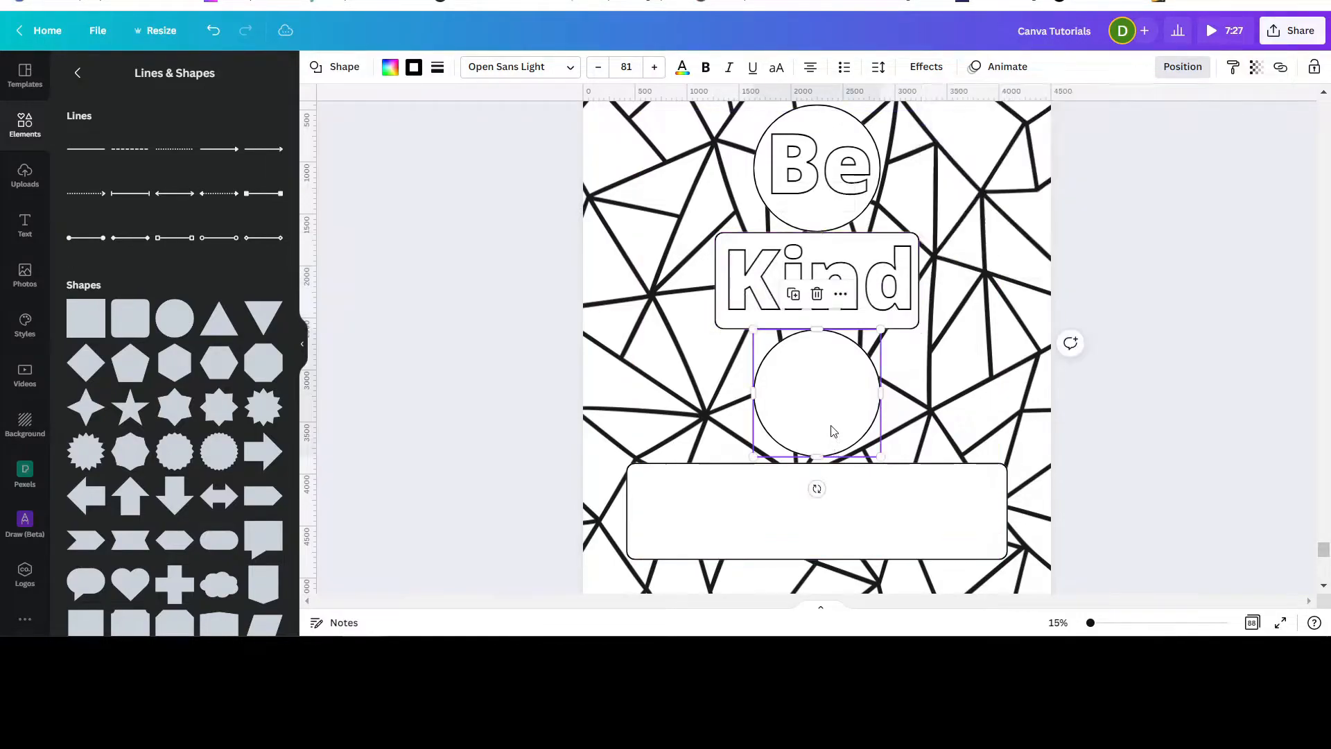
click(1178, 68)
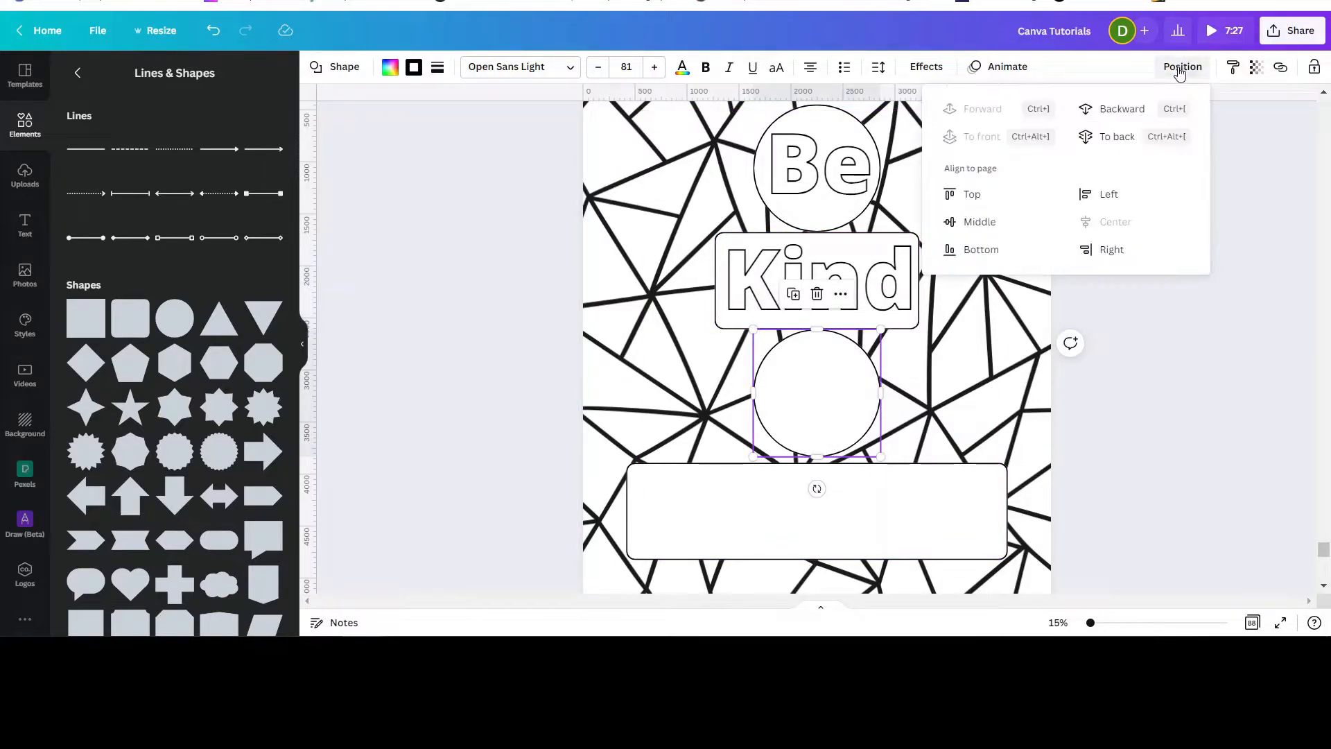
click(1105, 116)
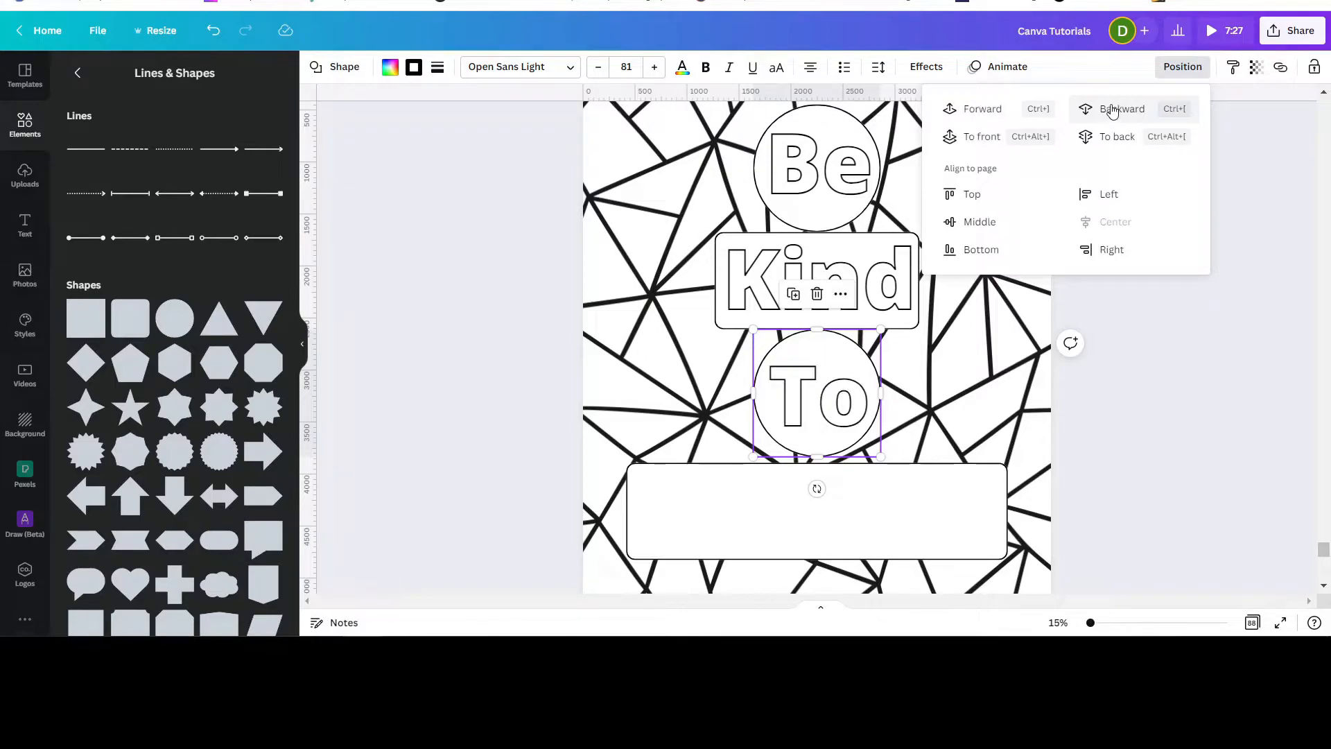
click(944, 483)
click(1182, 66)
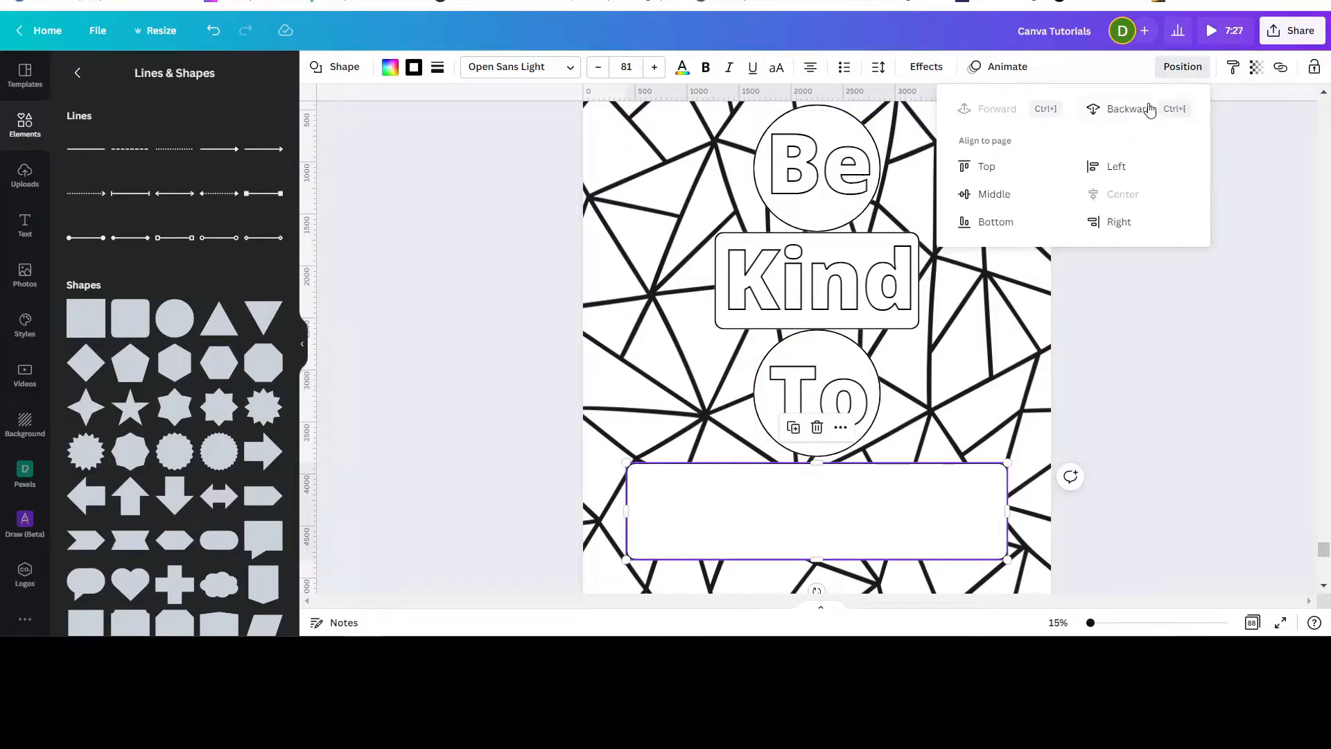
click(1134, 111)
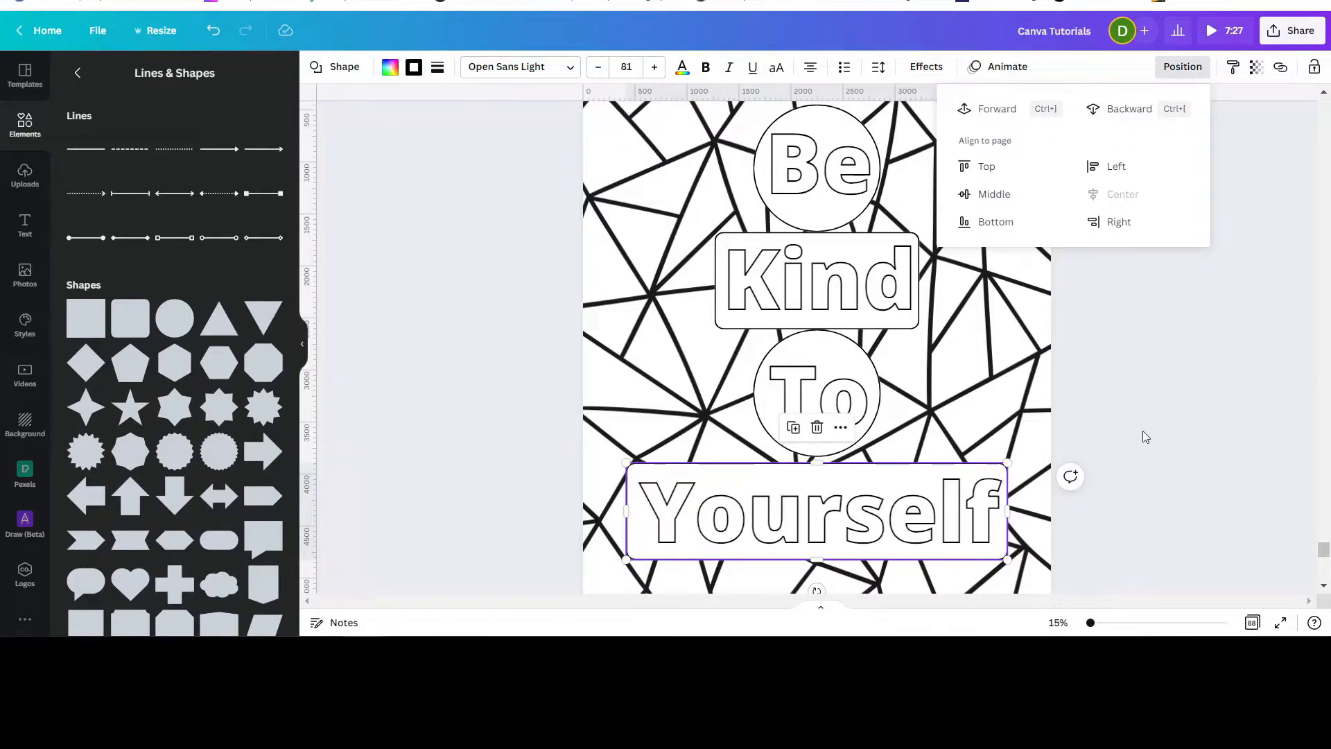
click(1148, 402)
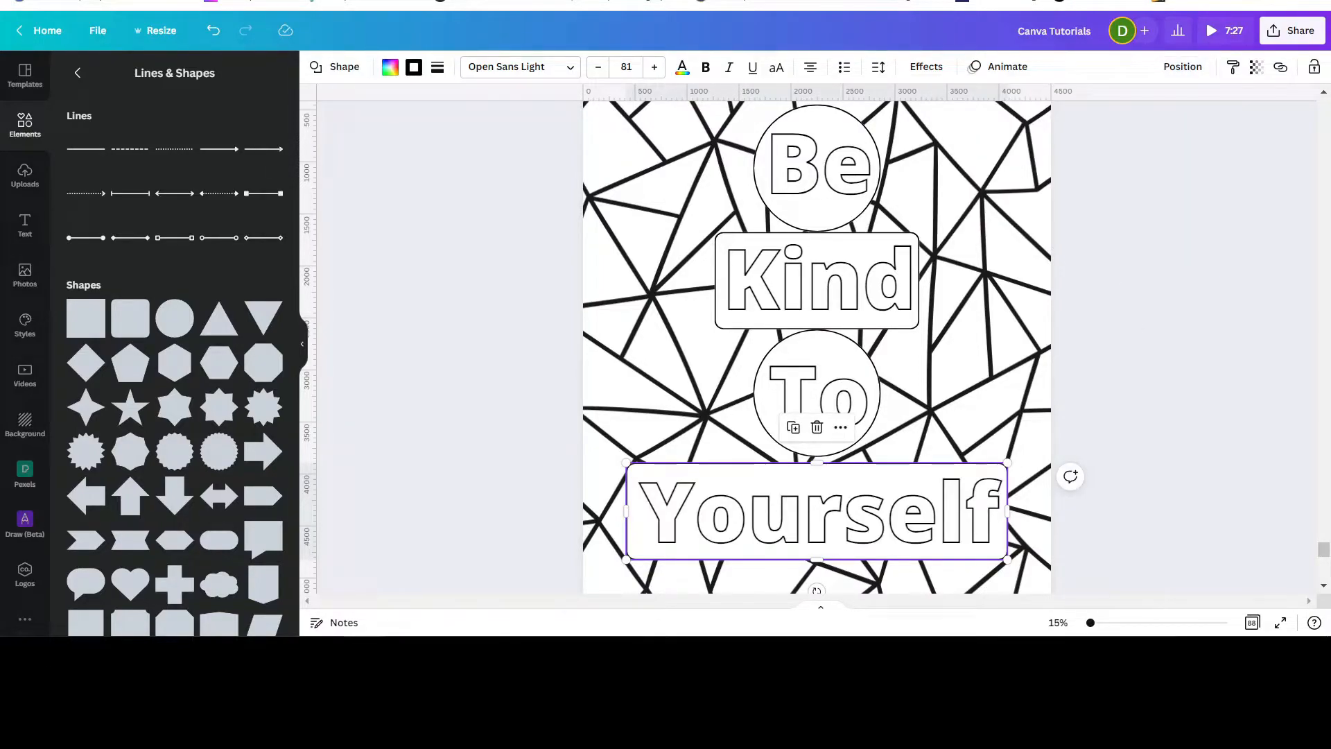
Set the text block's line spacing to 1.31 and anchor the text box to the middle.
drag(1091, 624, 1088, 623)
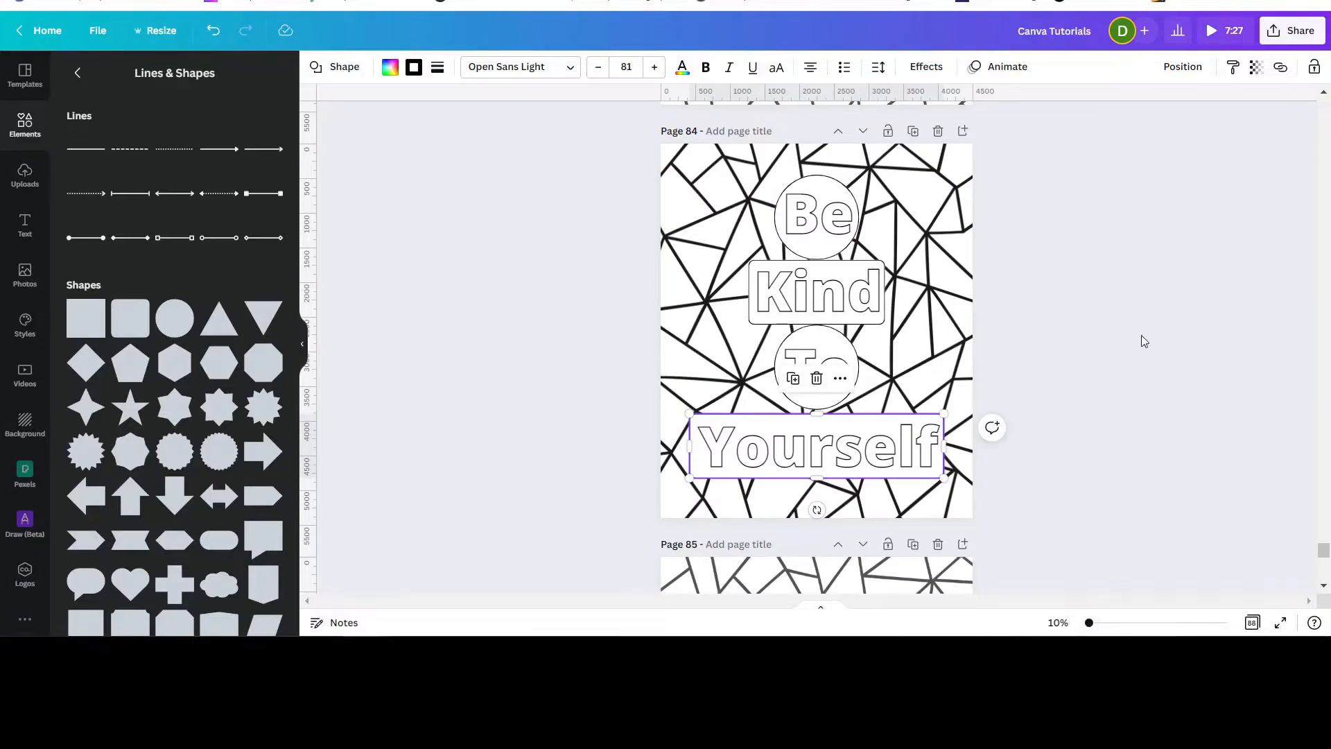
scroll(1142, 327, up, 1)
scroll(1142, 328, down, 1)
click(916, 204)
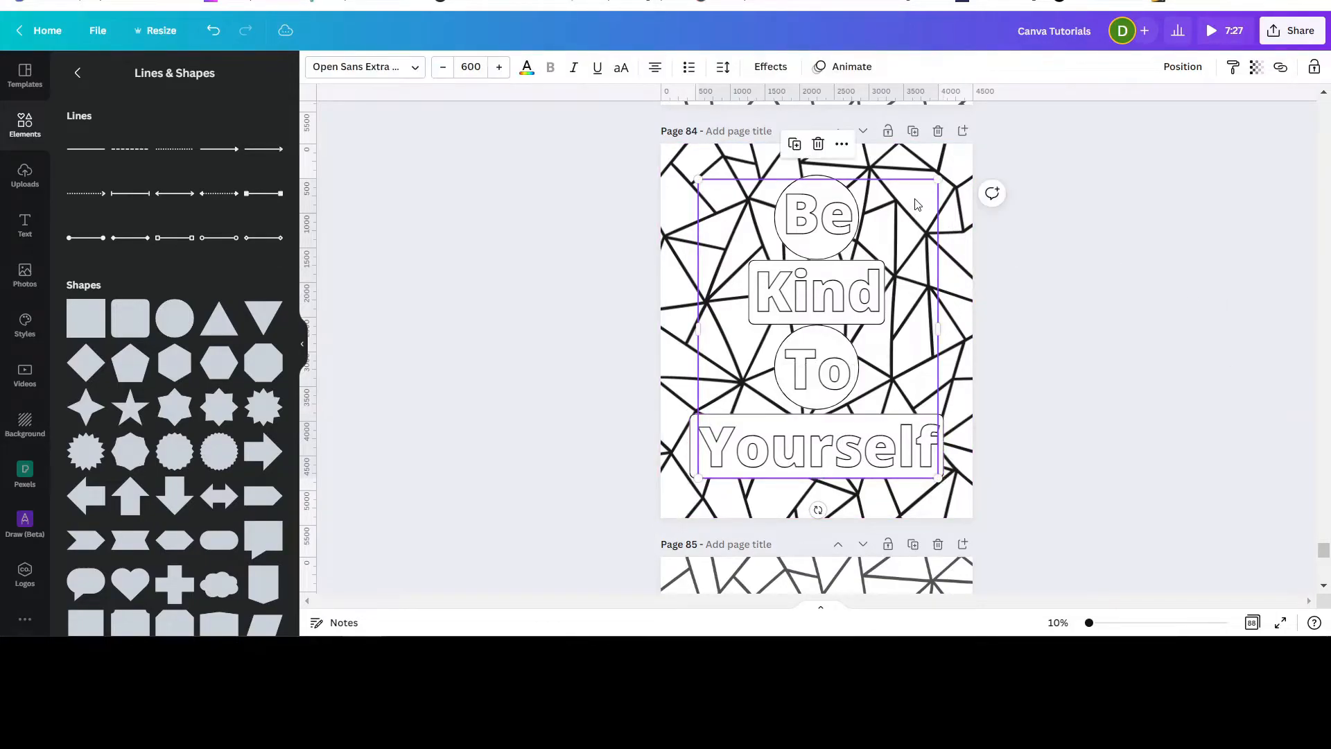
click(723, 68)
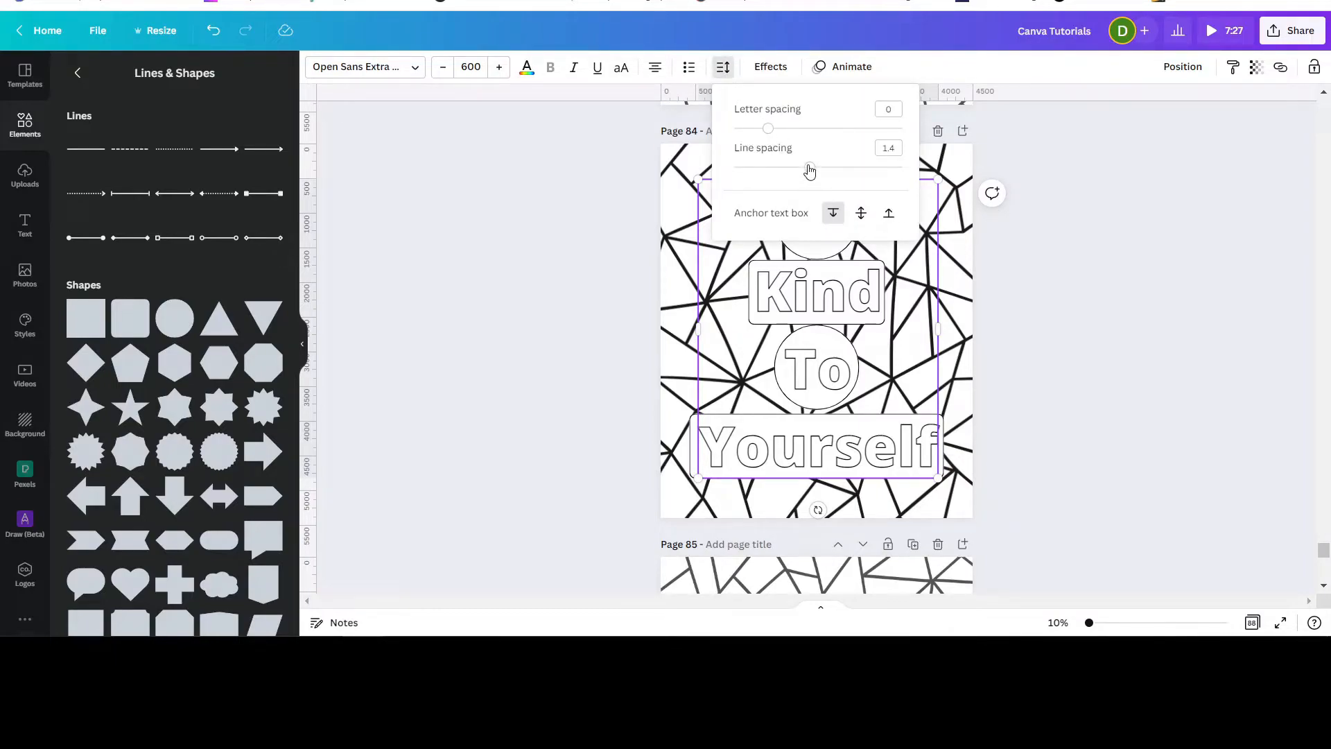
click(860, 213)
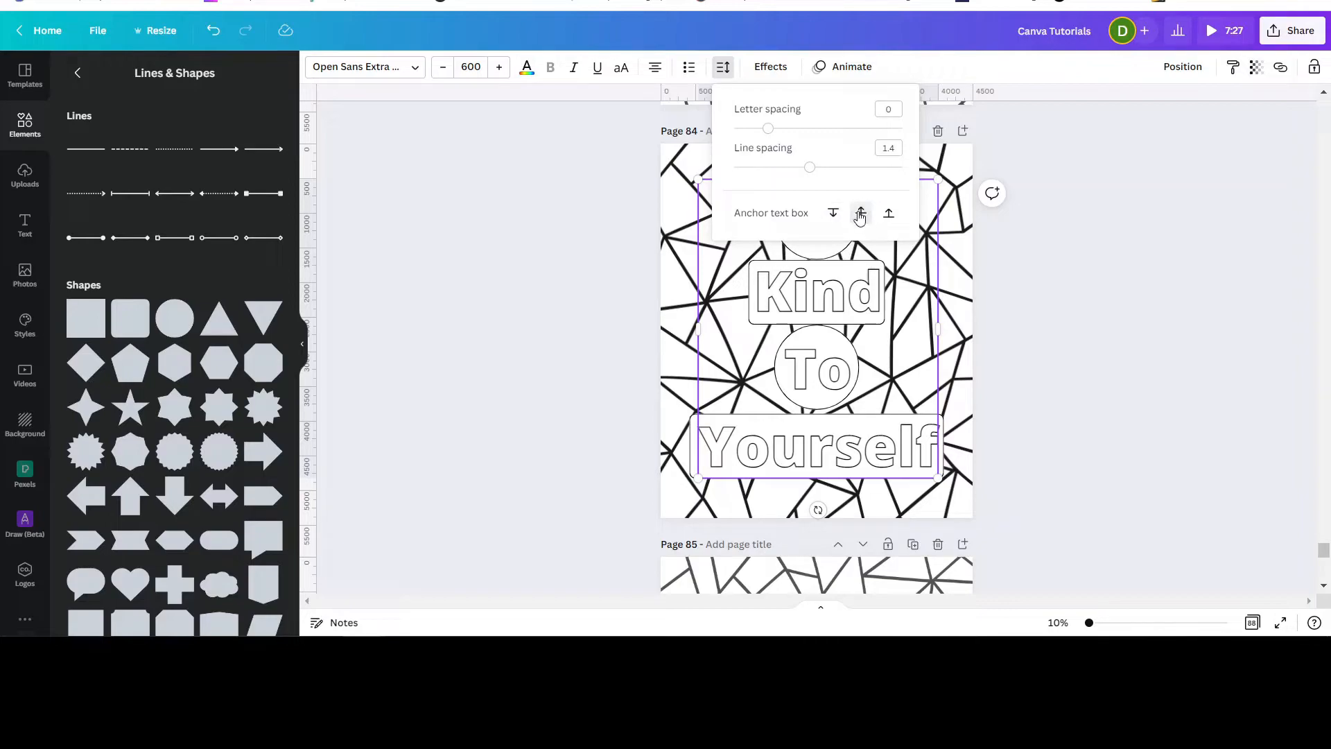
drag(815, 171, 802, 168)
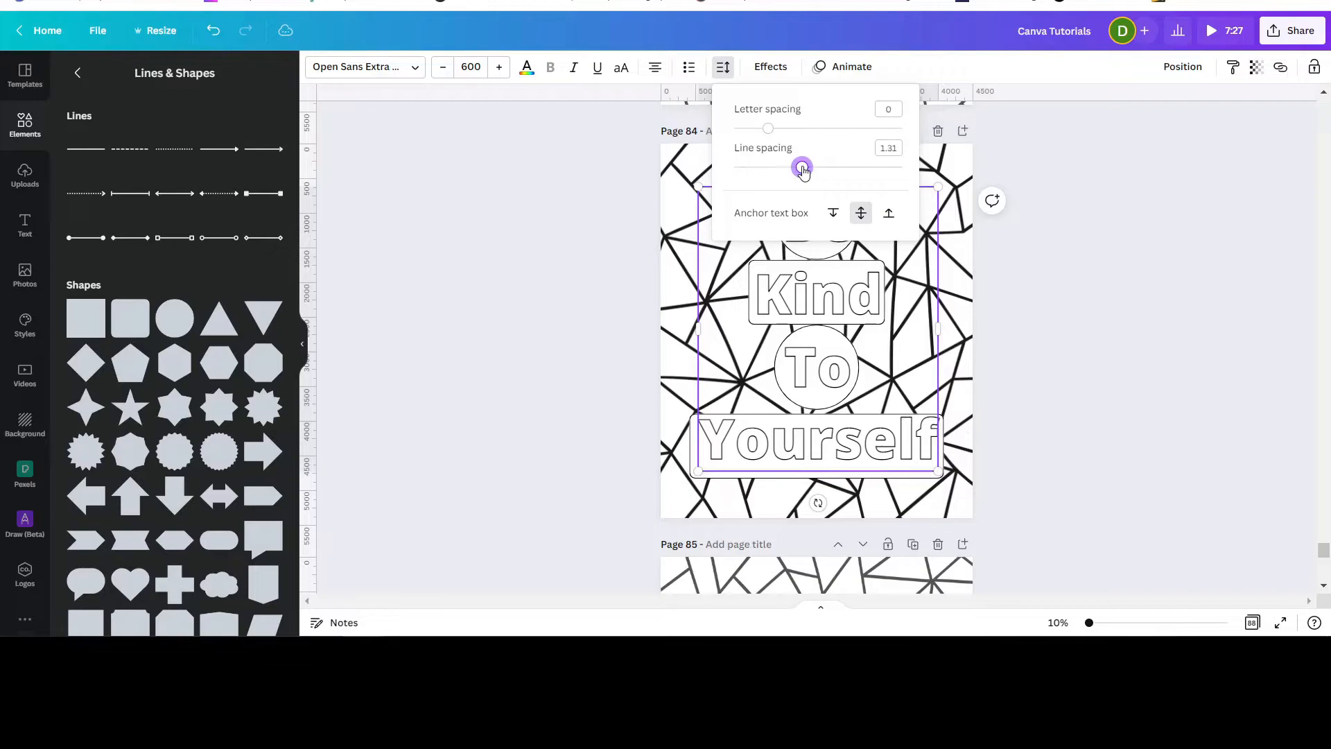
click(1108, 310)
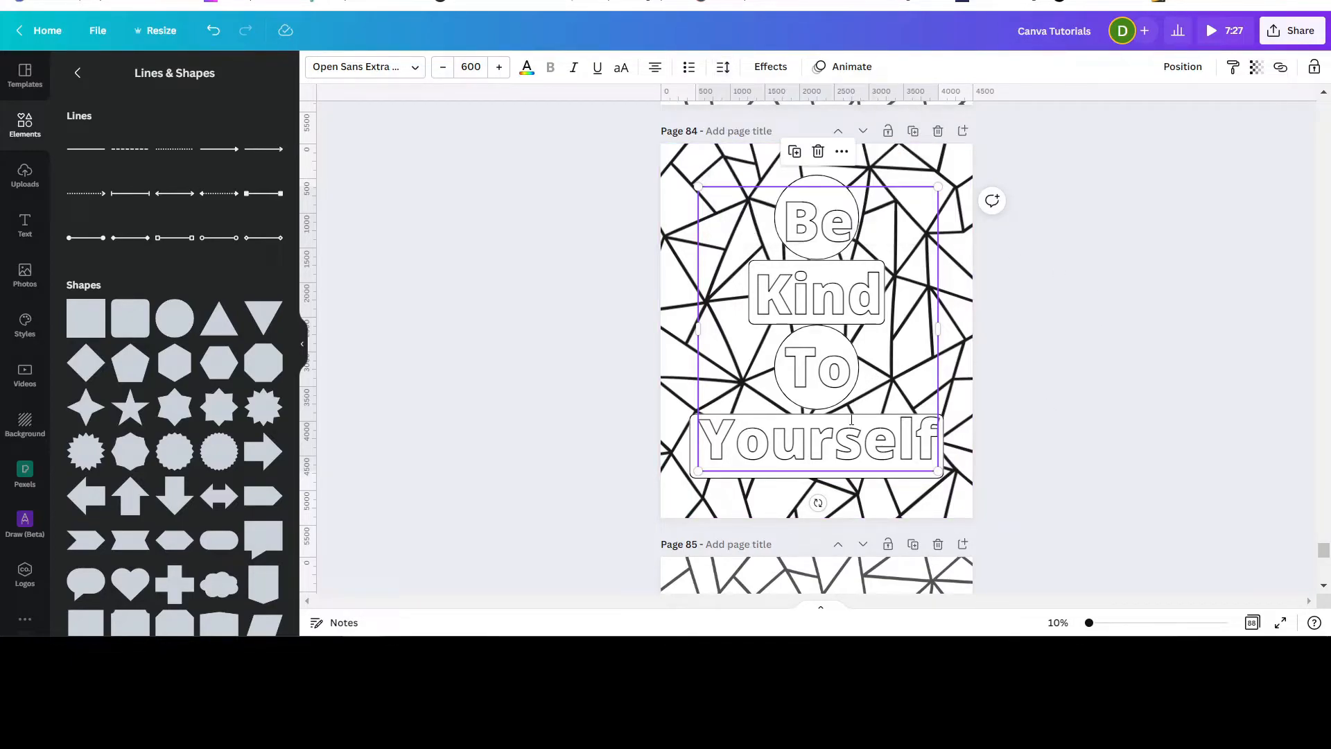
click(1108, 428)
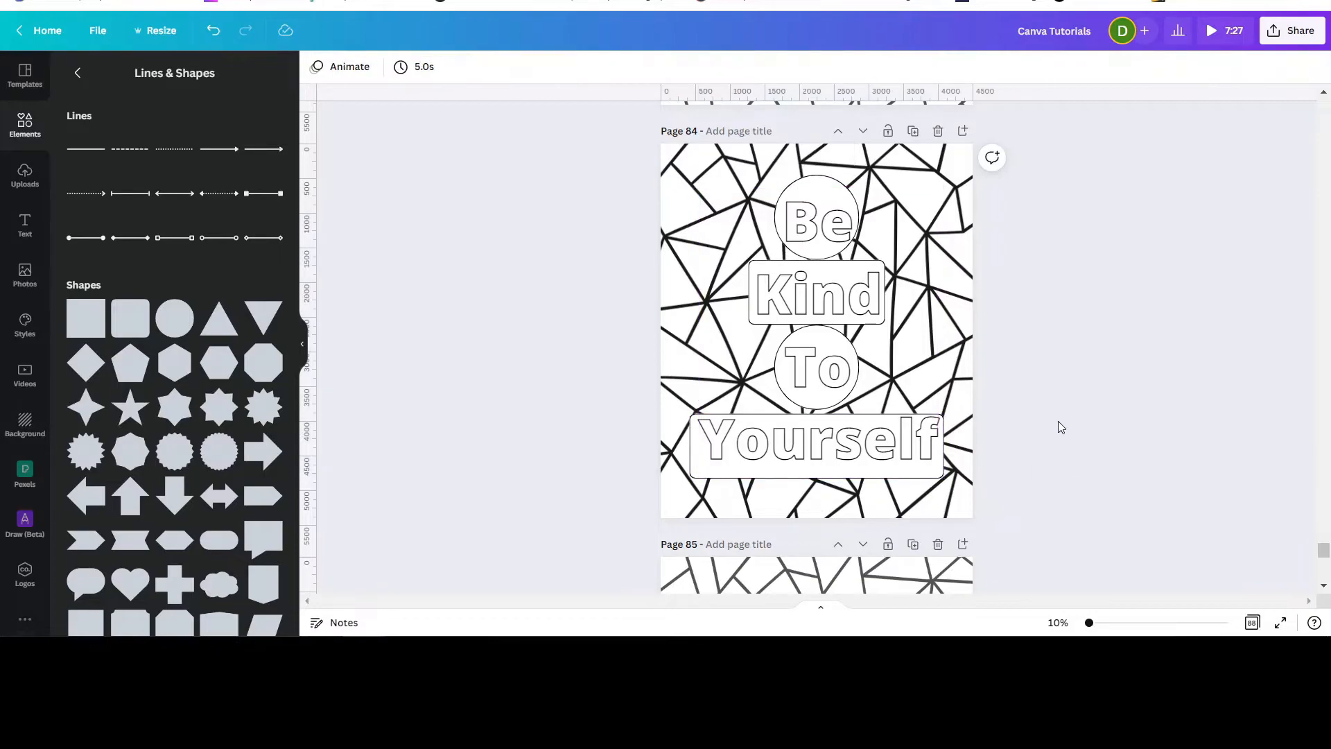
Nudge the bottom 'Yourself' rectangle slightly downward.
click(879, 476)
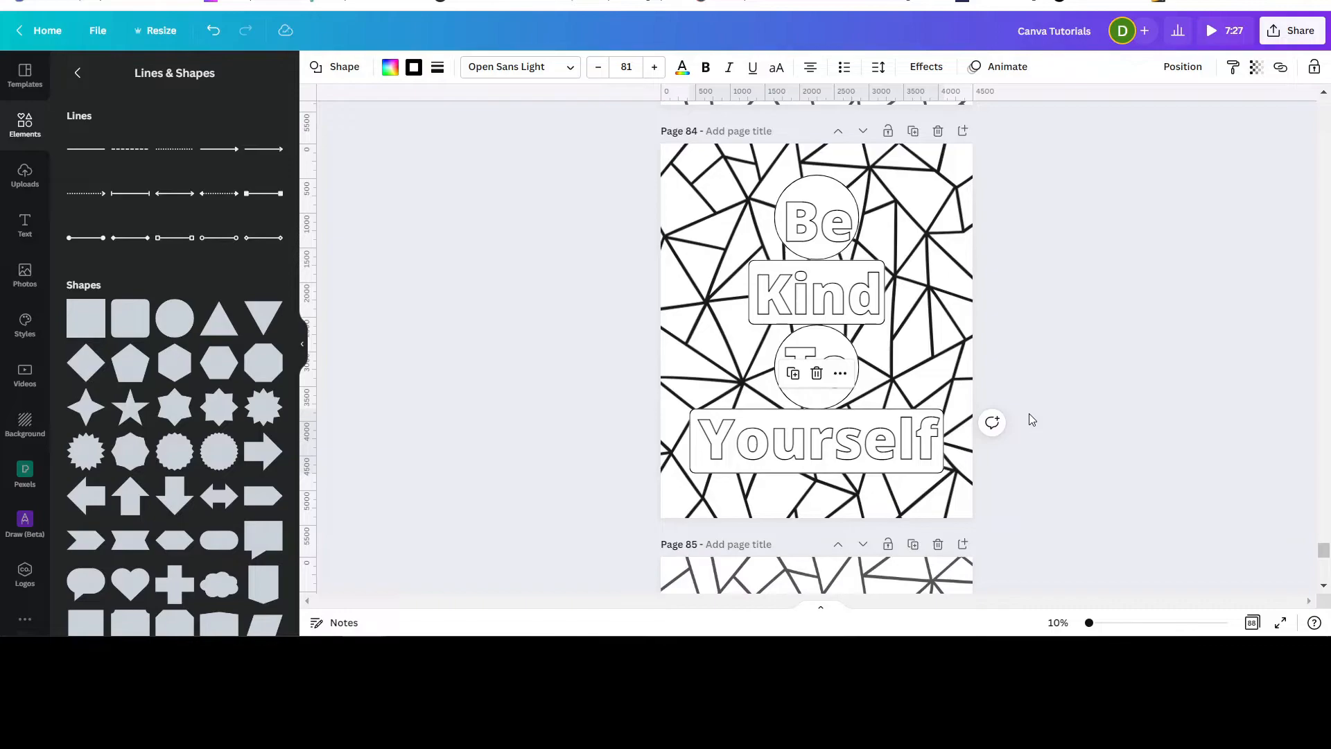
click(1116, 290)
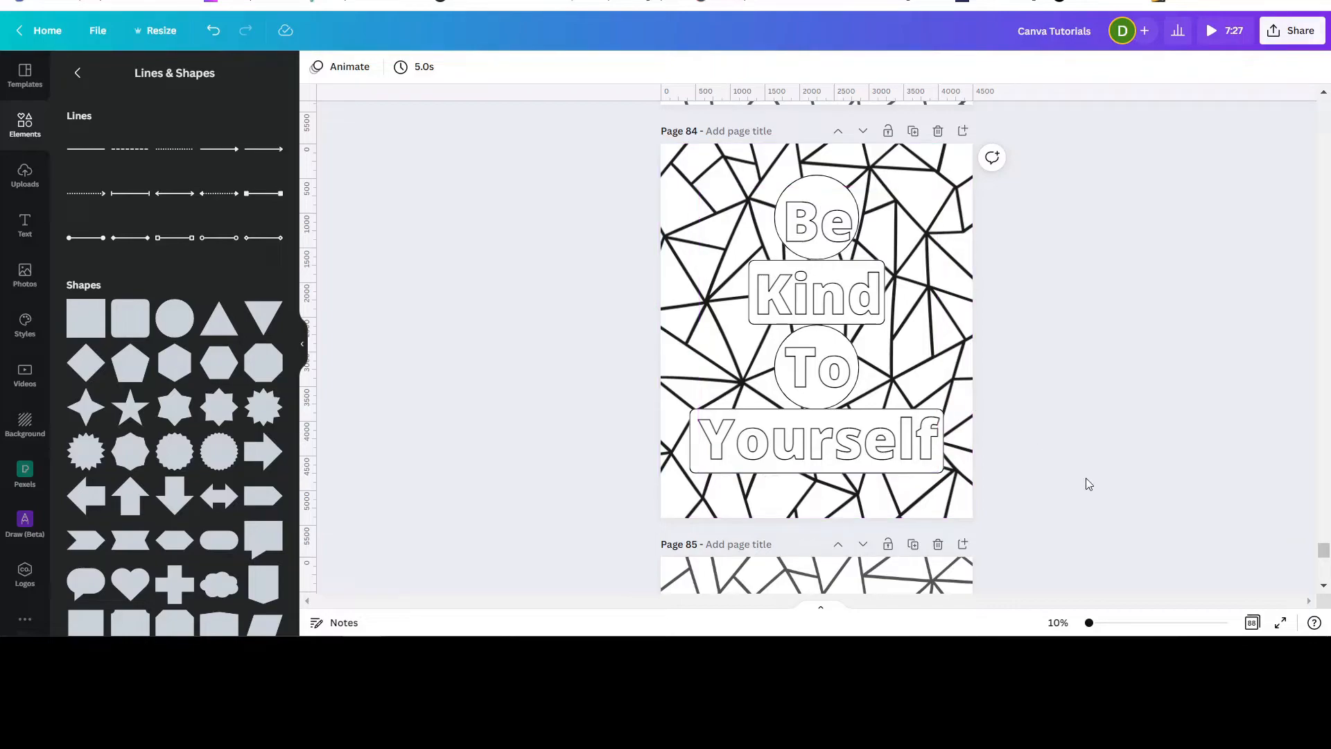
drag(1091, 624, 1093, 623)
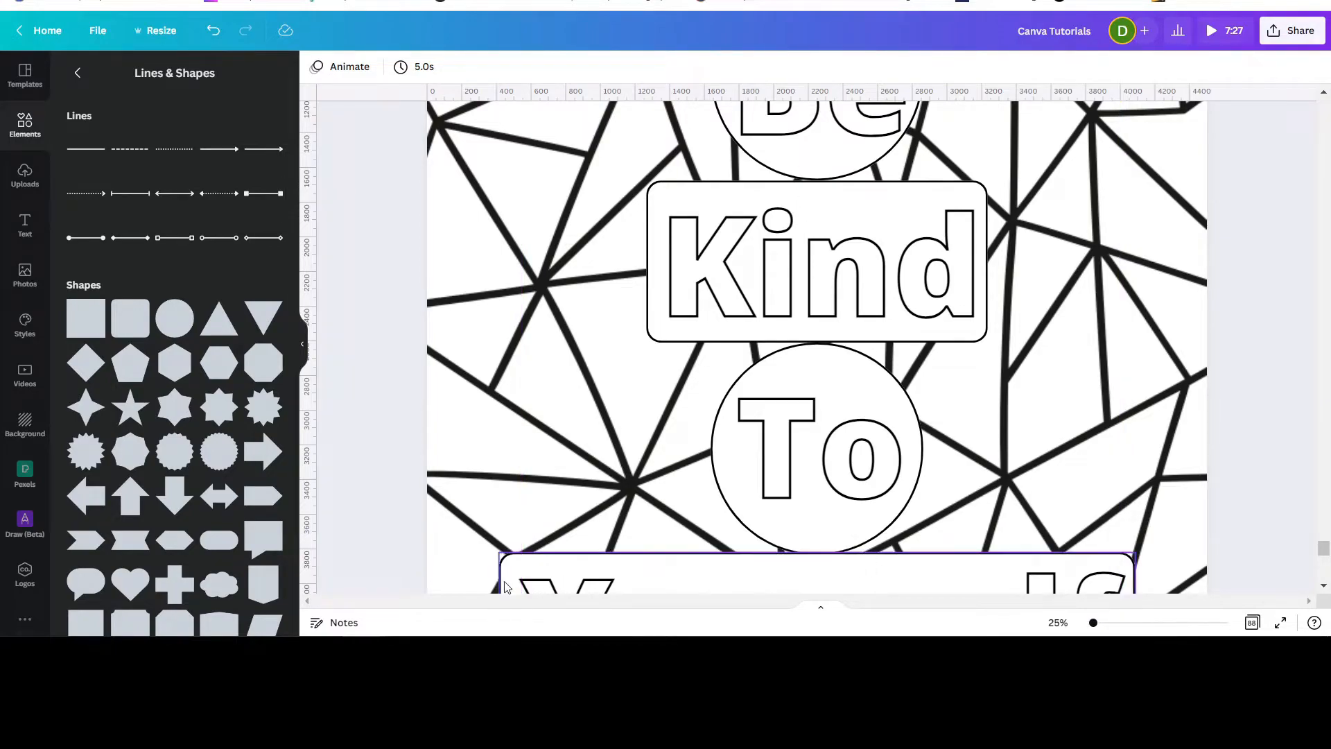
click(912, 567)
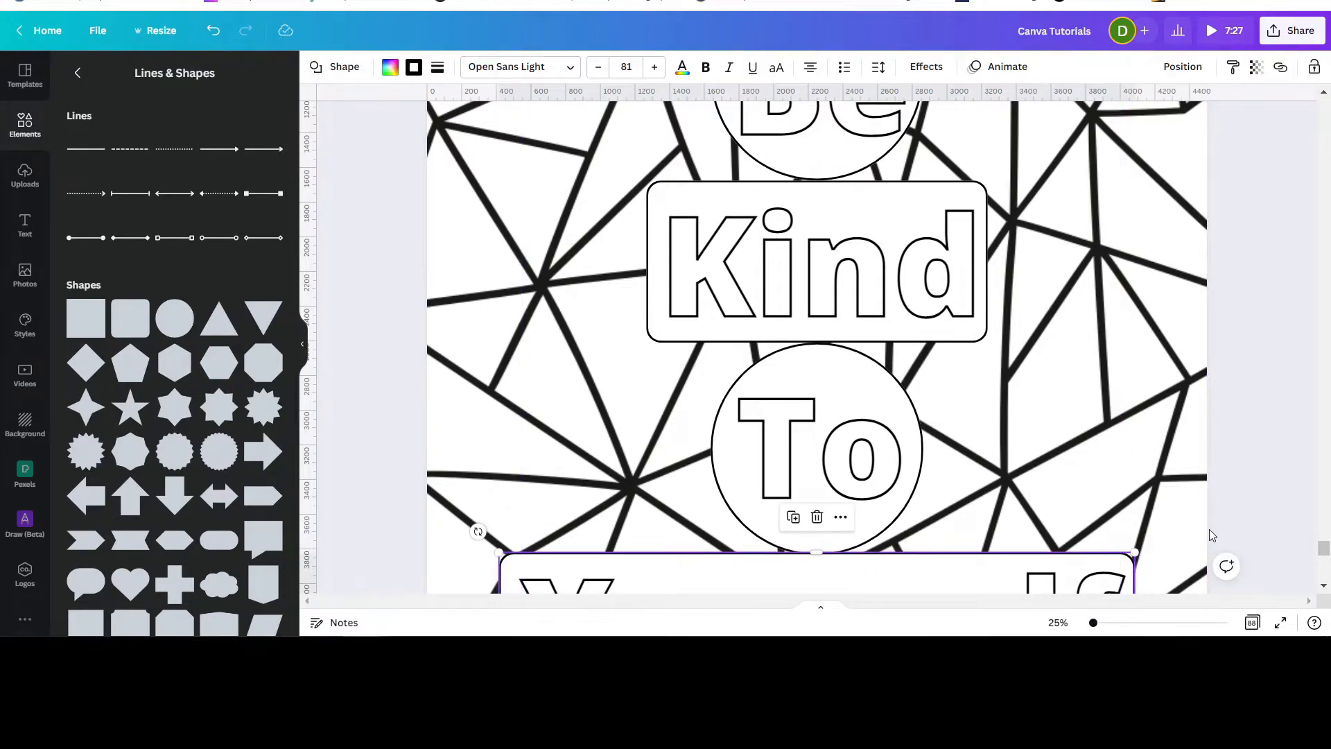
key(Down)
key(Down)
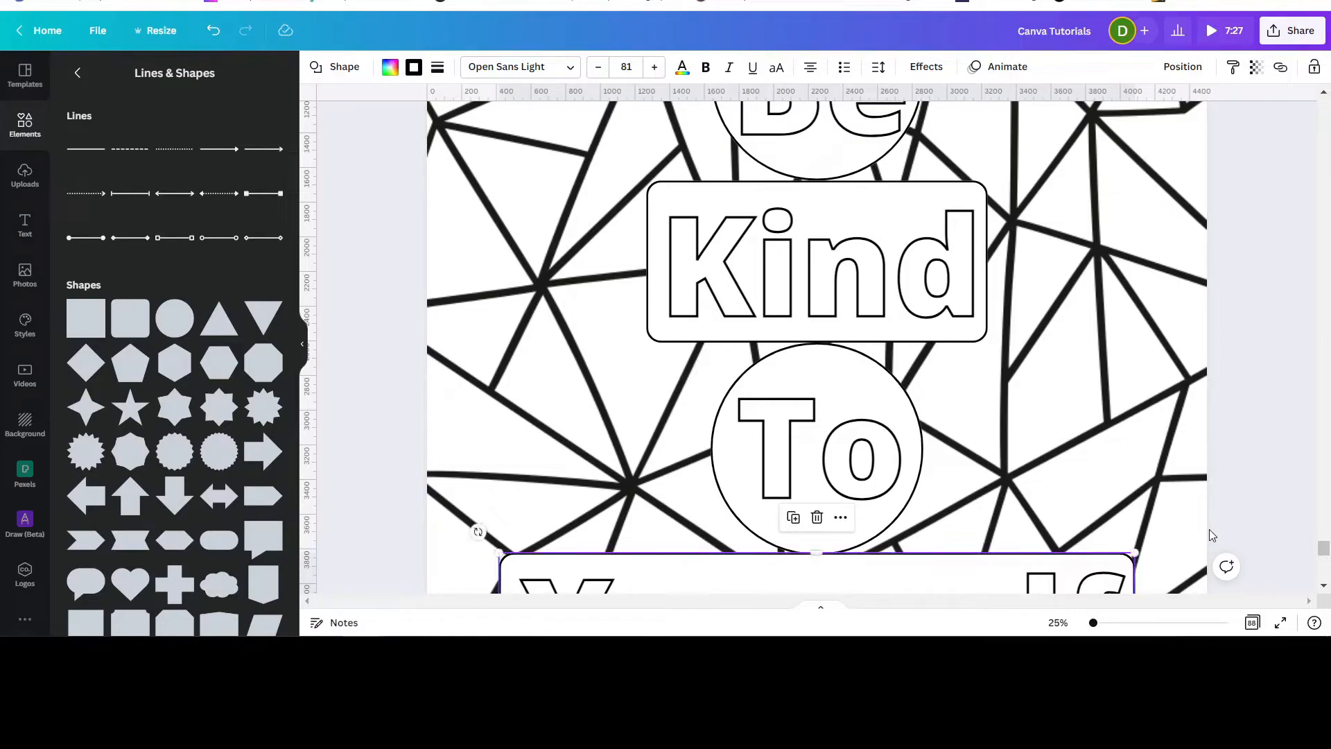
scroll(929, 218, up, 2)
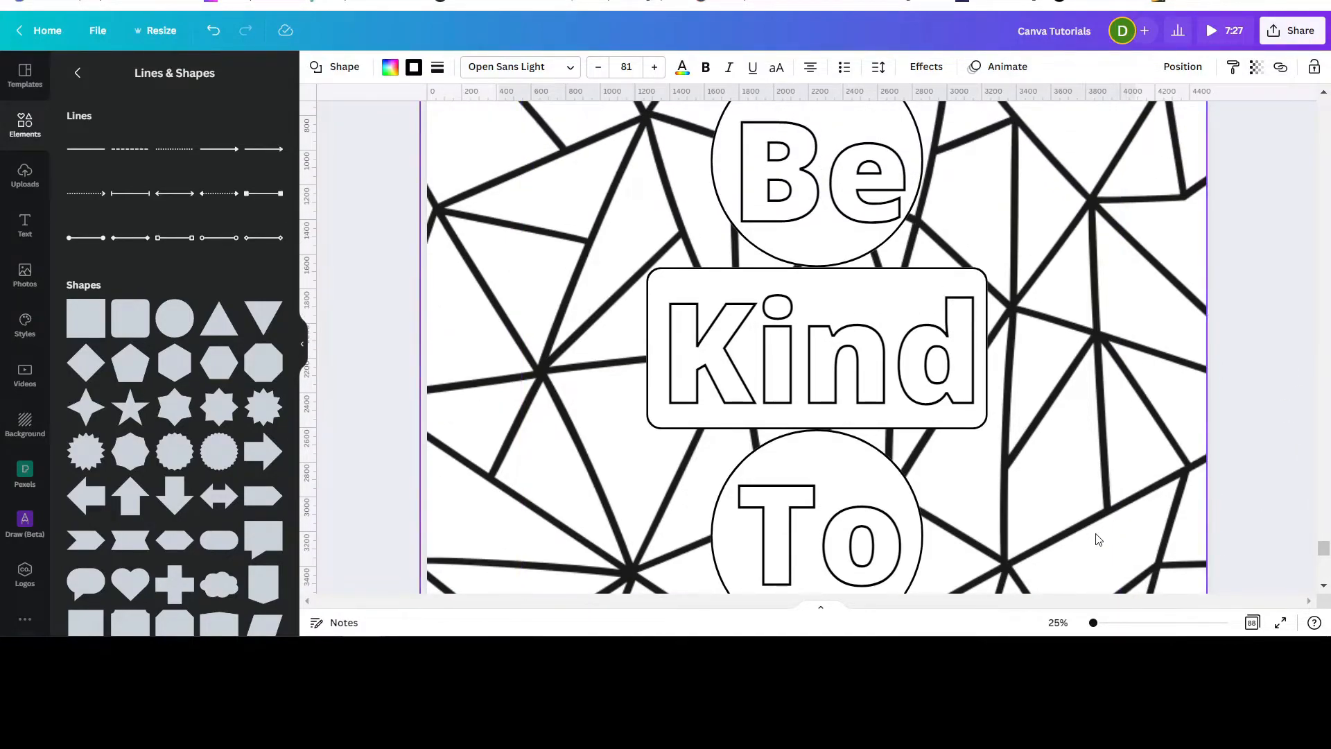
drag(1094, 624, 1089, 623)
click(1168, 366)
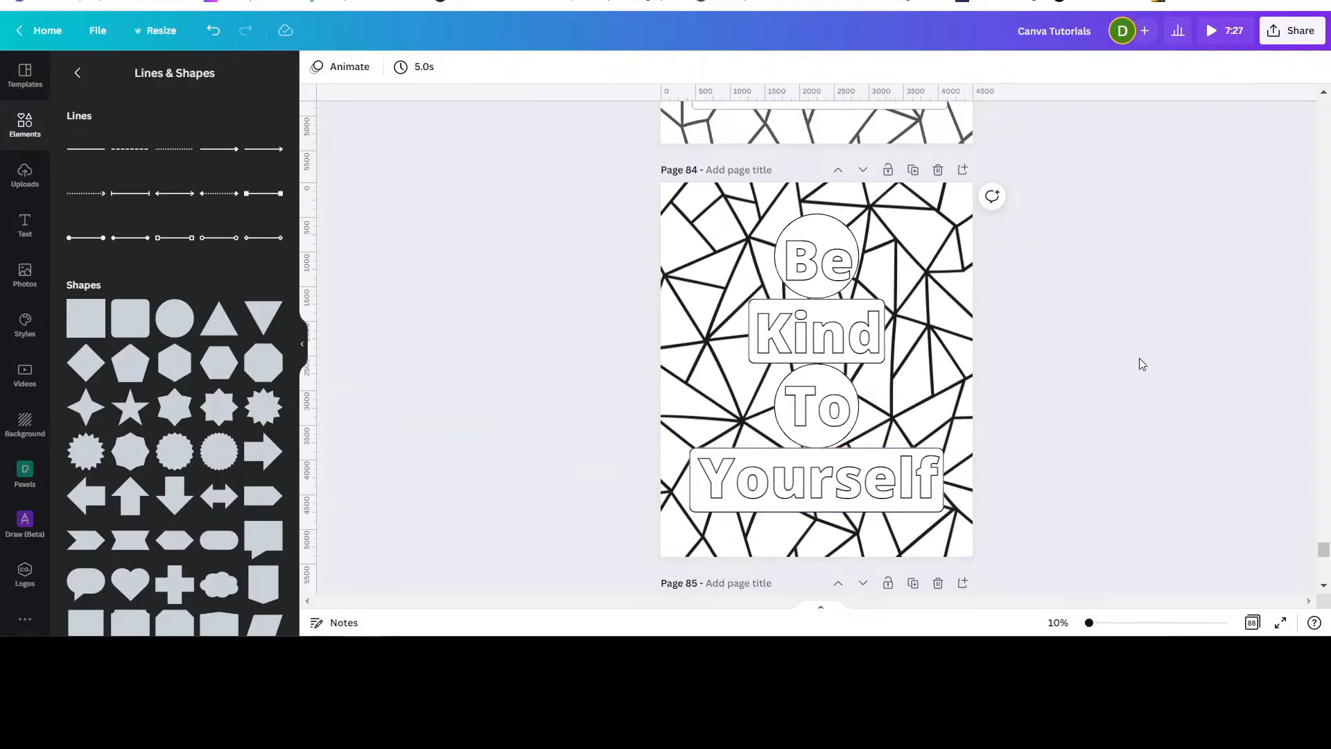
Compare with the previous page's design and inspect the top circle's border settings there.
scroll(1154, 331, up, 5)
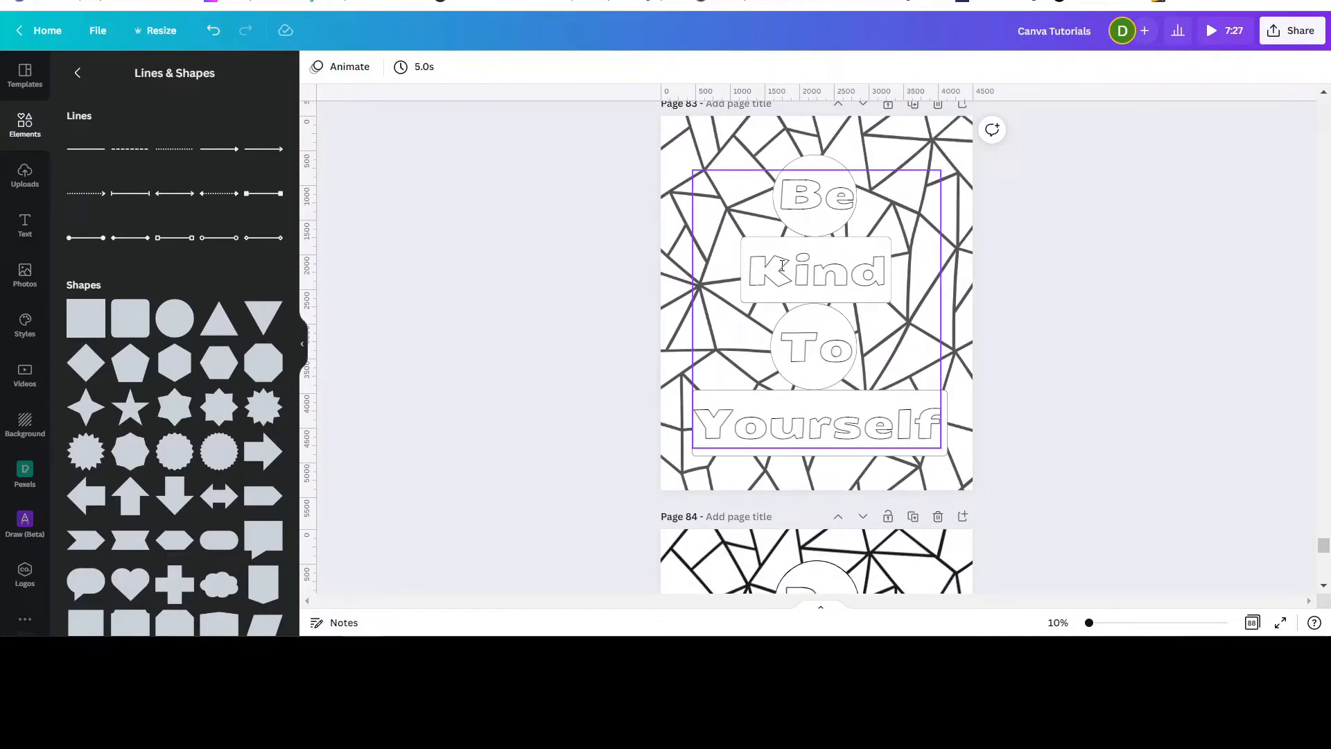
scroll(855, 339, down, 3)
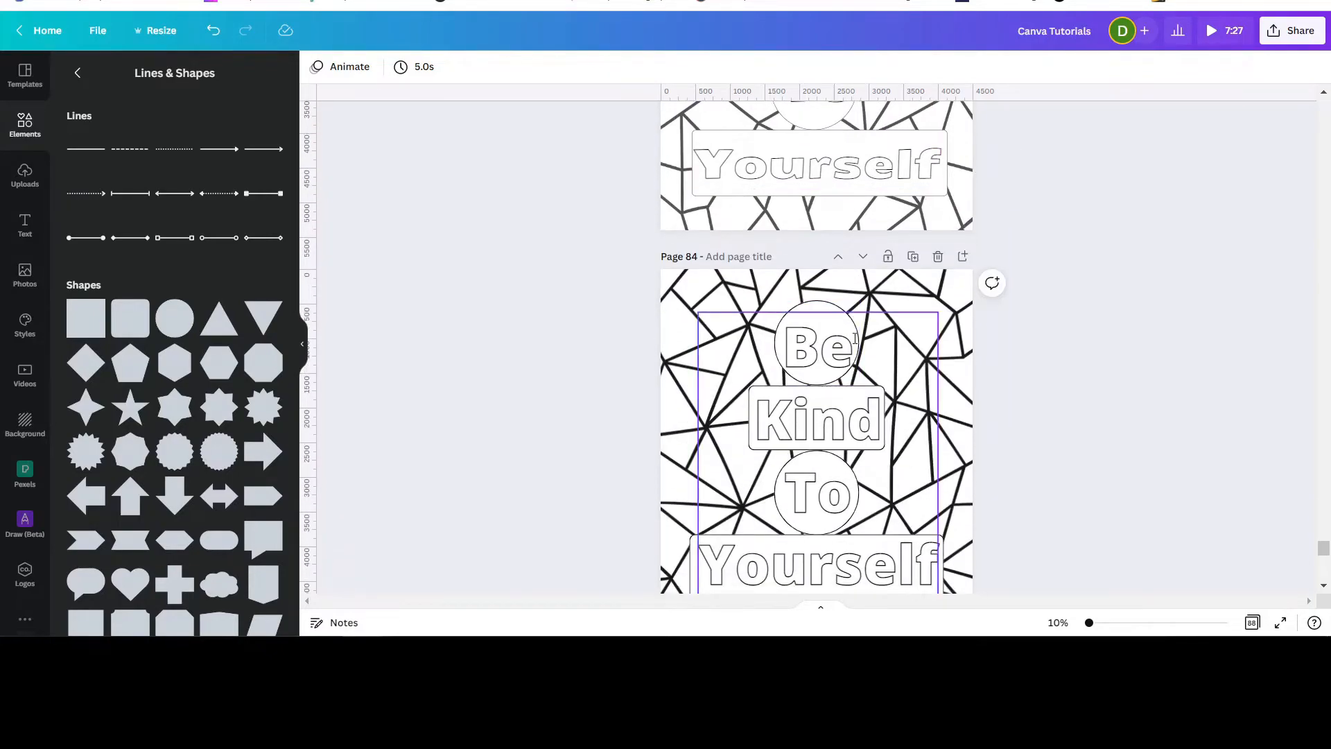
click(811, 365)
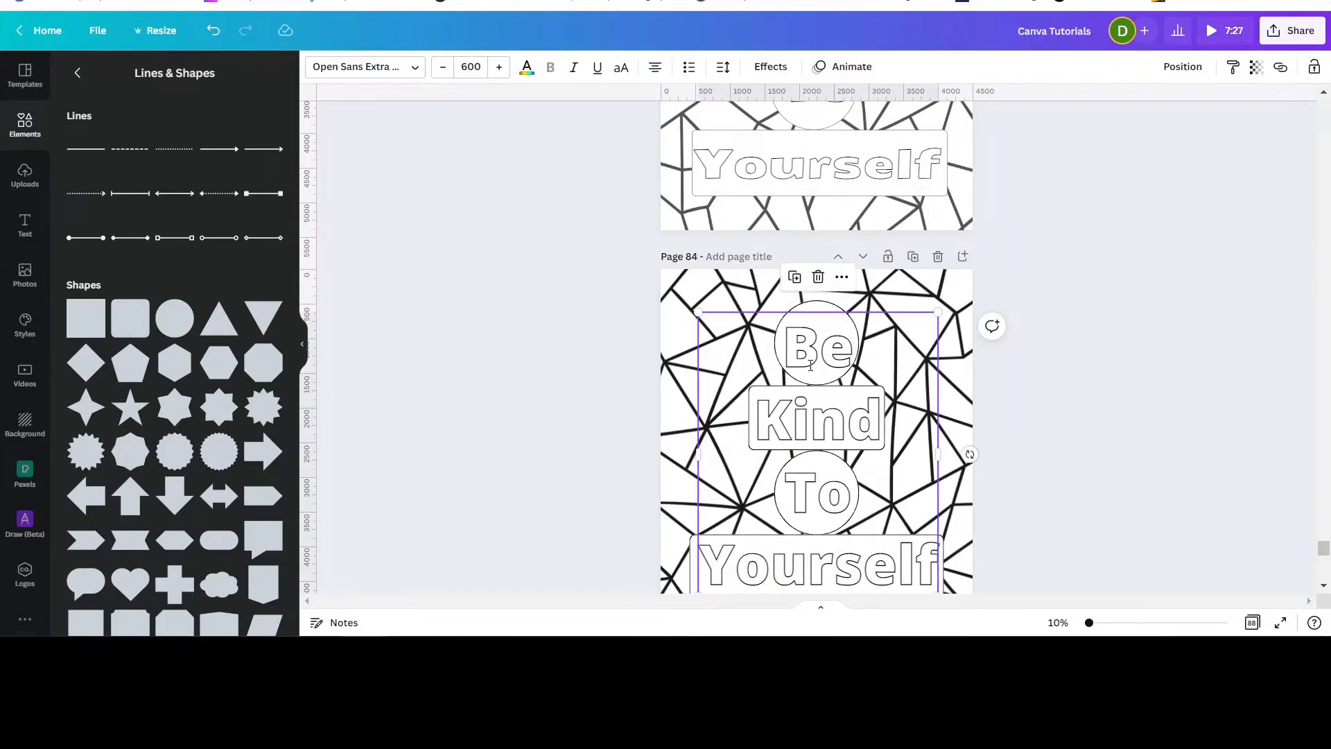
click(804, 310)
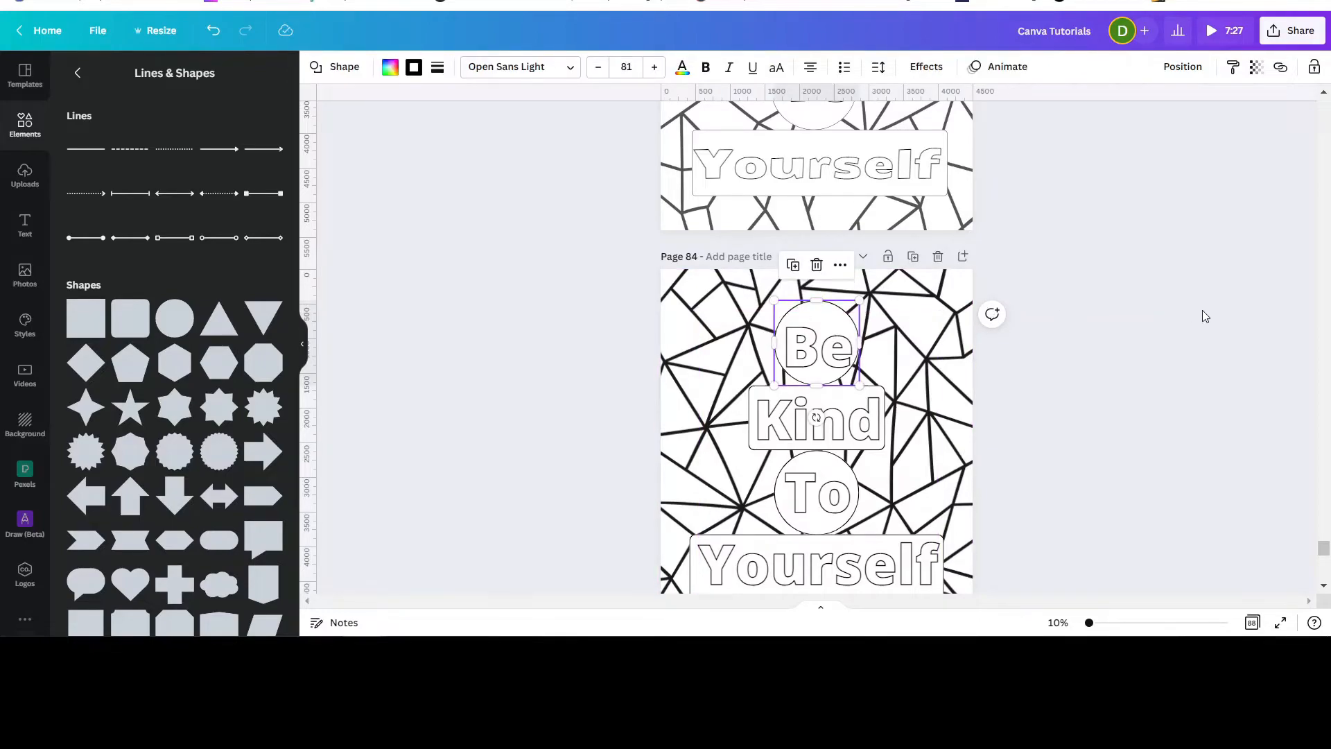
scroll(1202, 326, up, 2)
scroll(891, 246, up, 1)
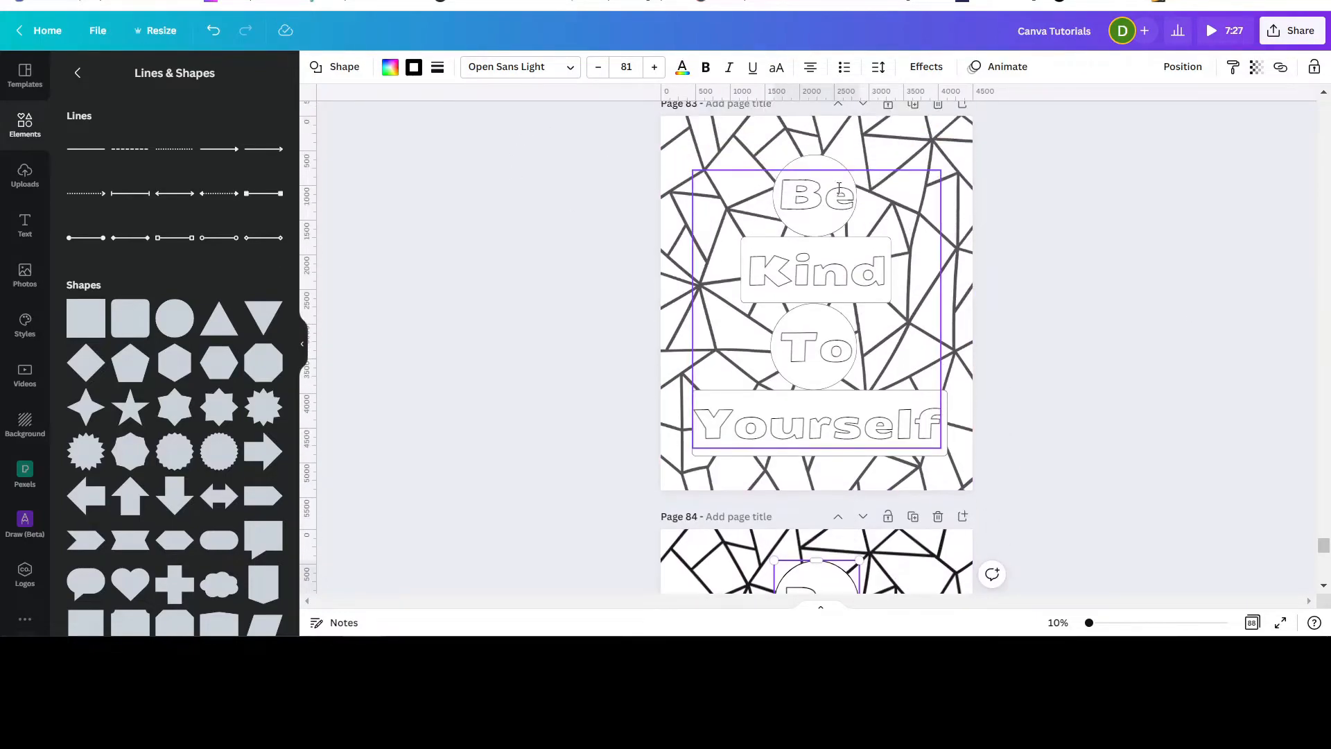
click(827, 157)
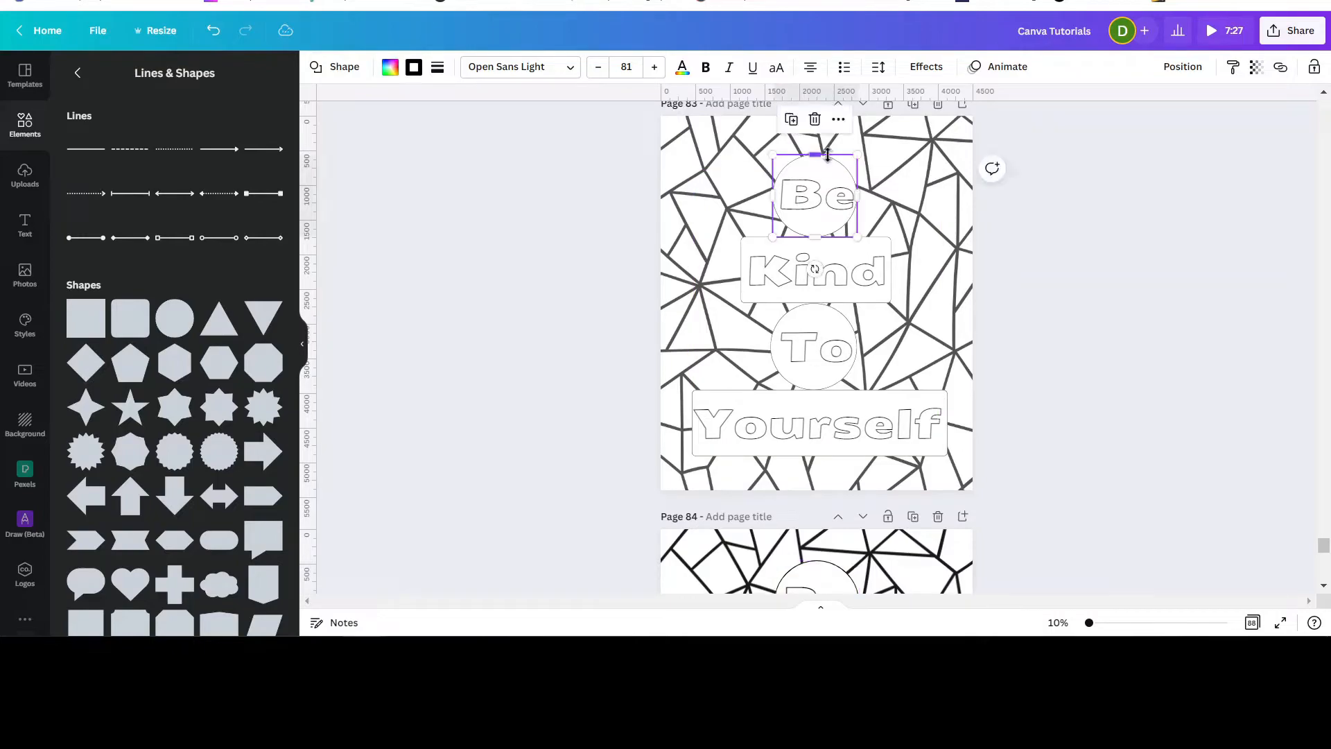
click(438, 68)
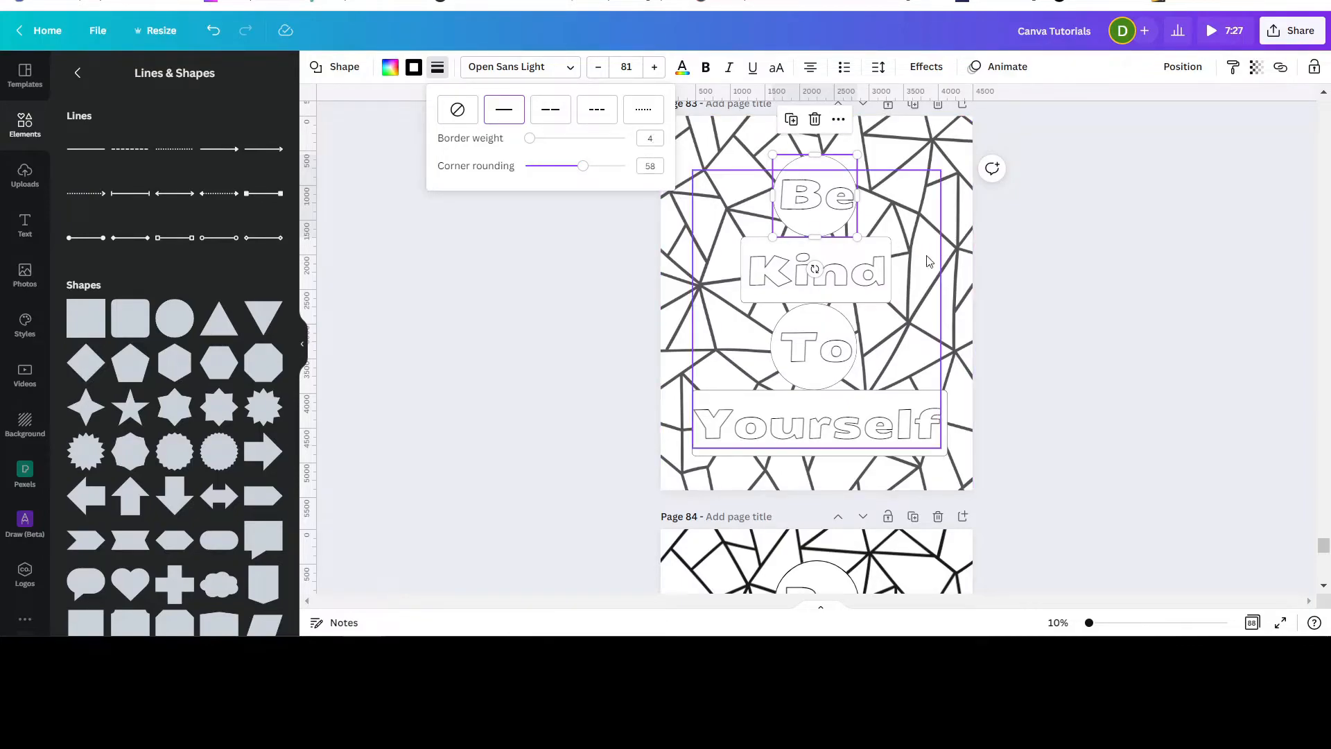
key(Escape)
scroll(987, 327, down, 5)
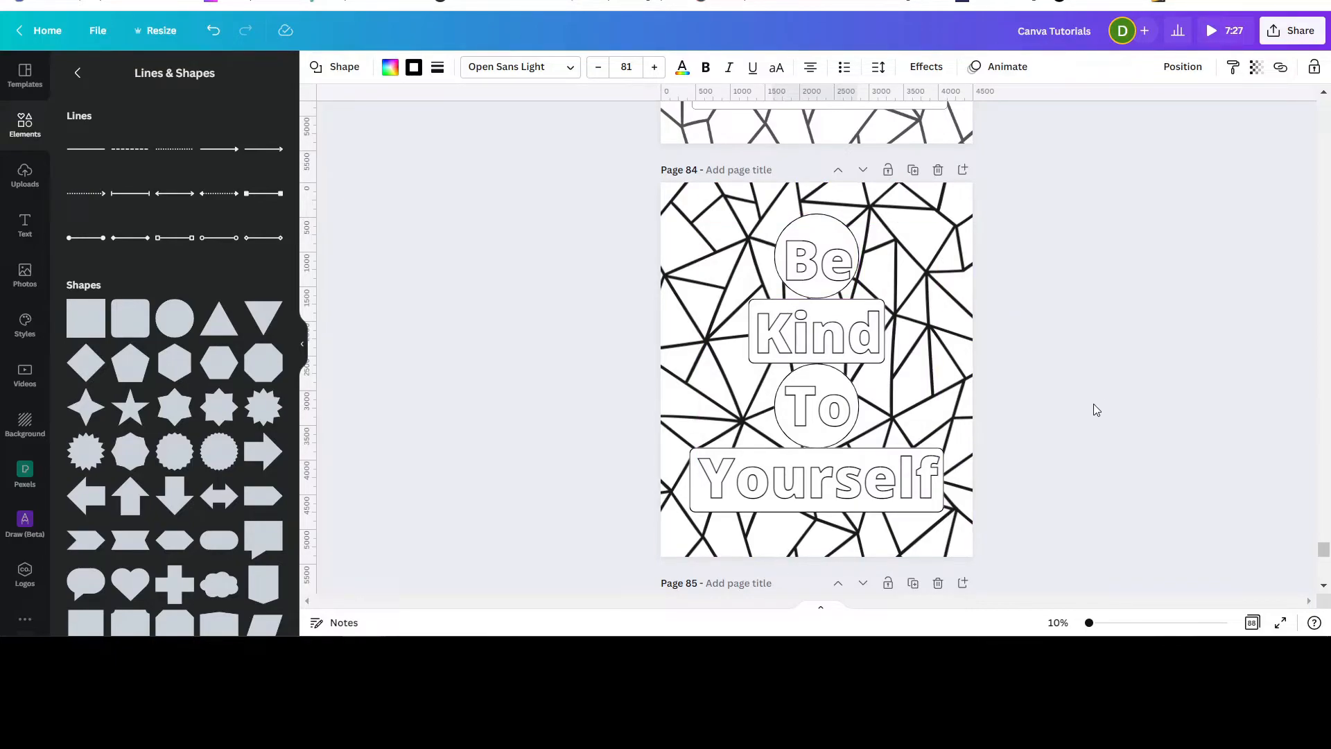
Recolor the triangle pattern background to dark gray from the default colors.
click(676, 208)
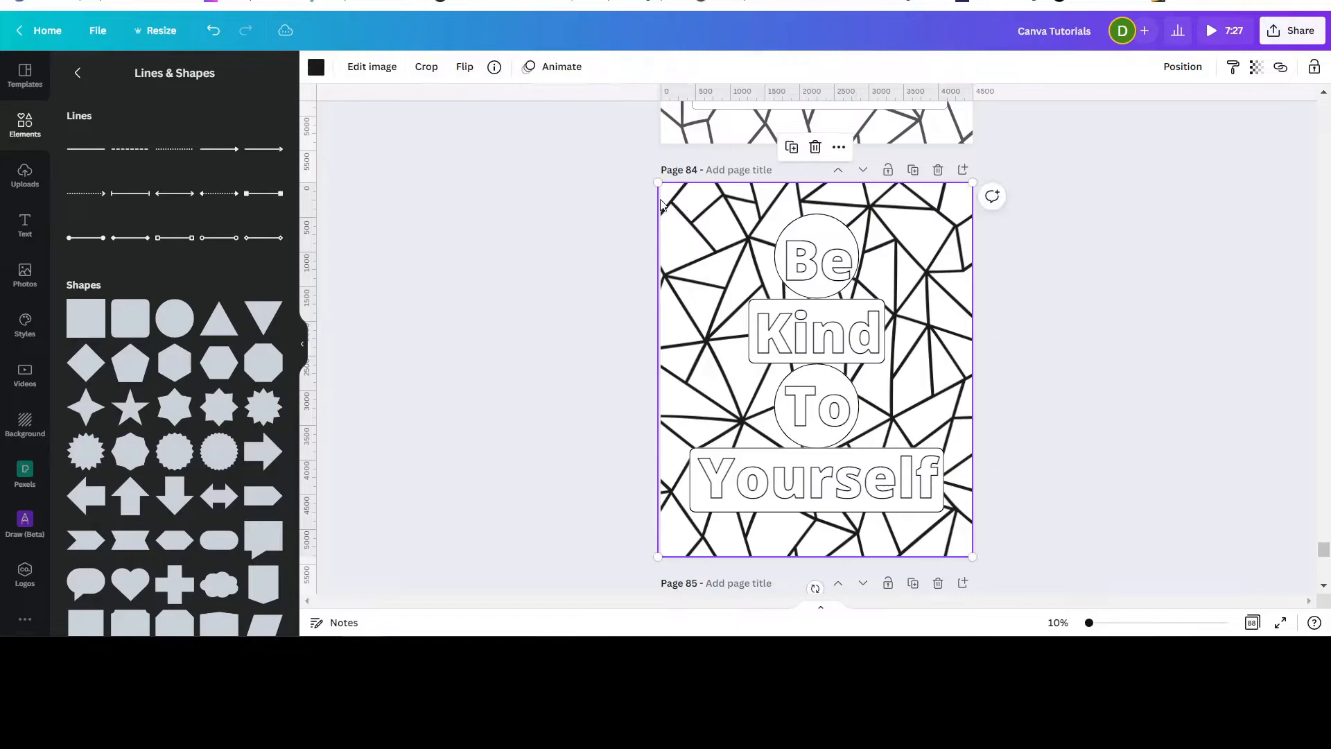
click(316, 68)
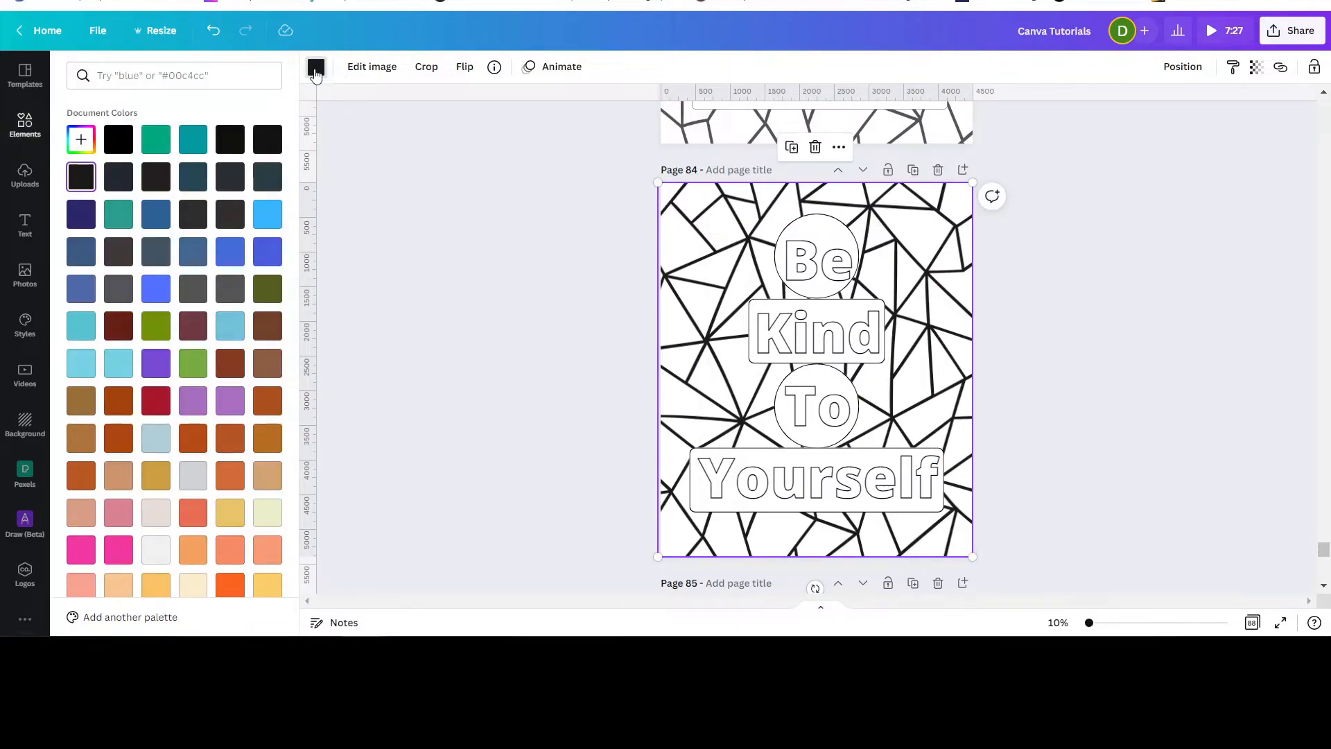
scroll(222, 360, down, 1)
scroll(219, 362, down, 5)
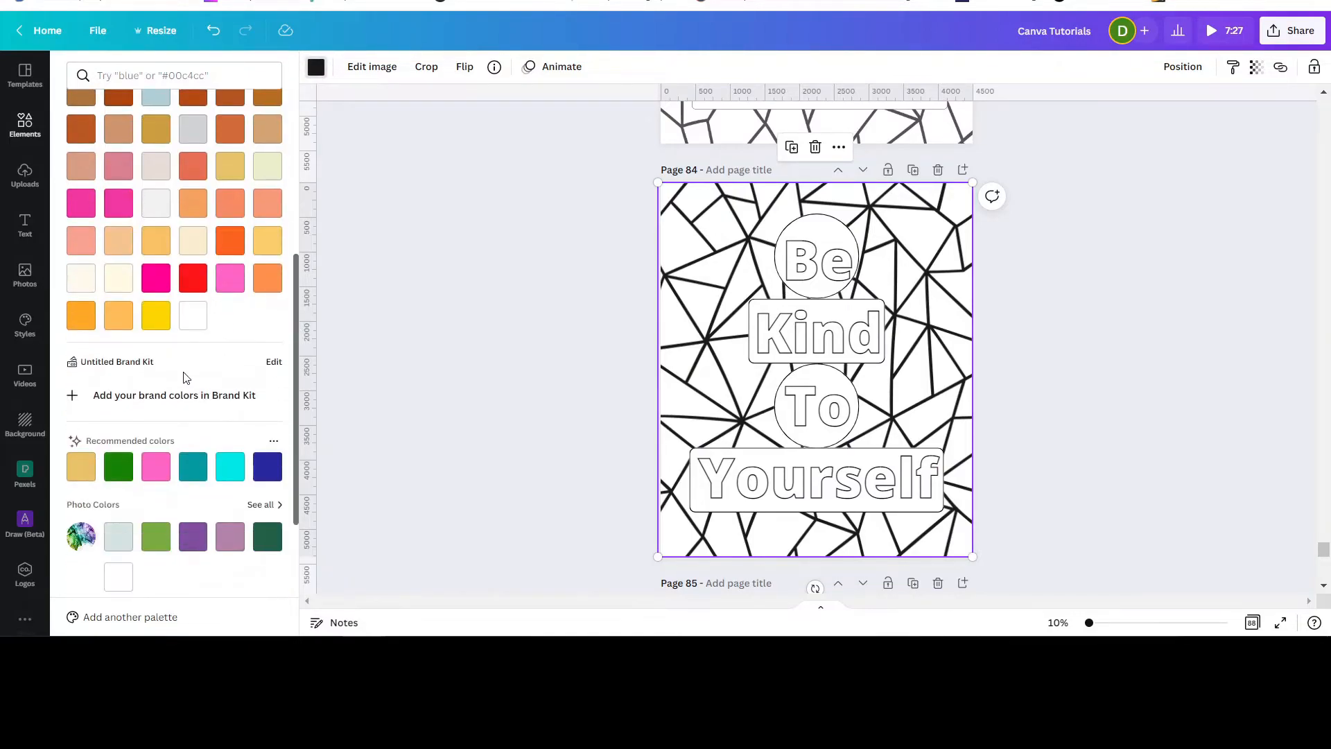
scroll(145, 441, down, 4)
click(120, 452)
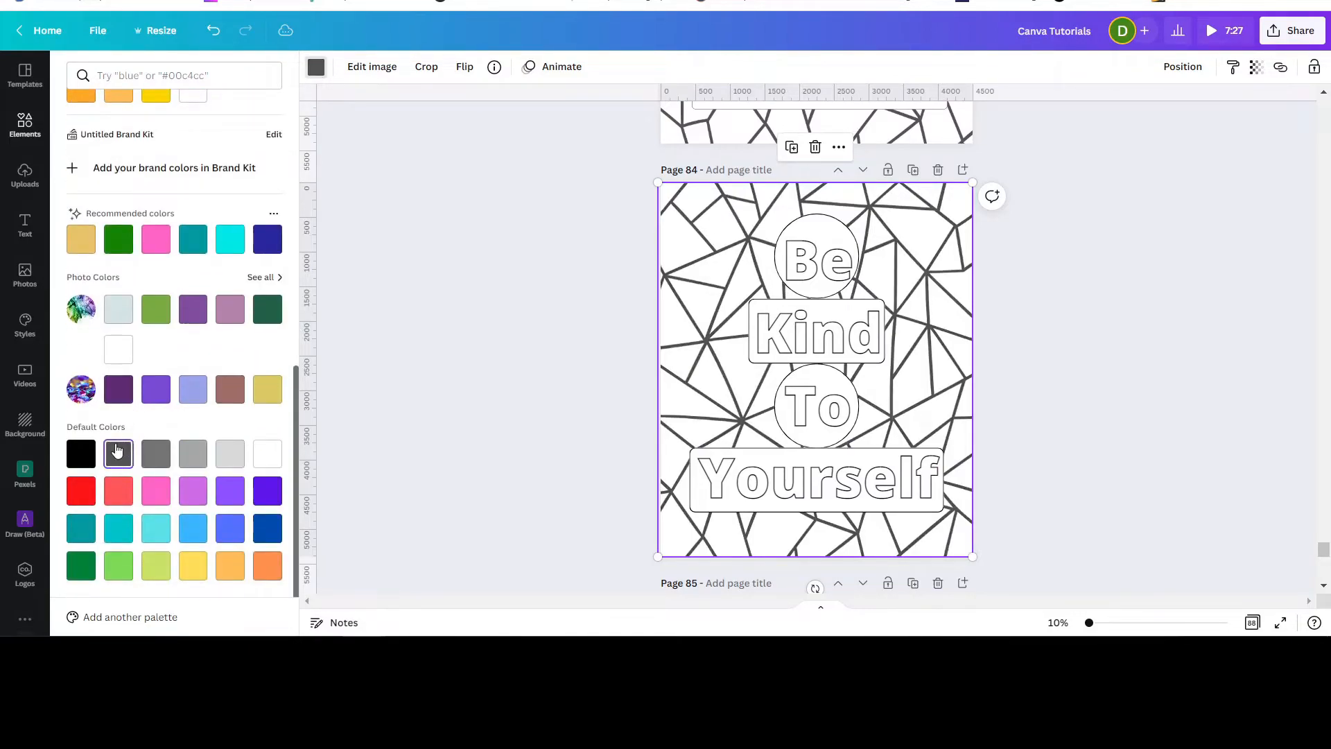
click(1080, 317)
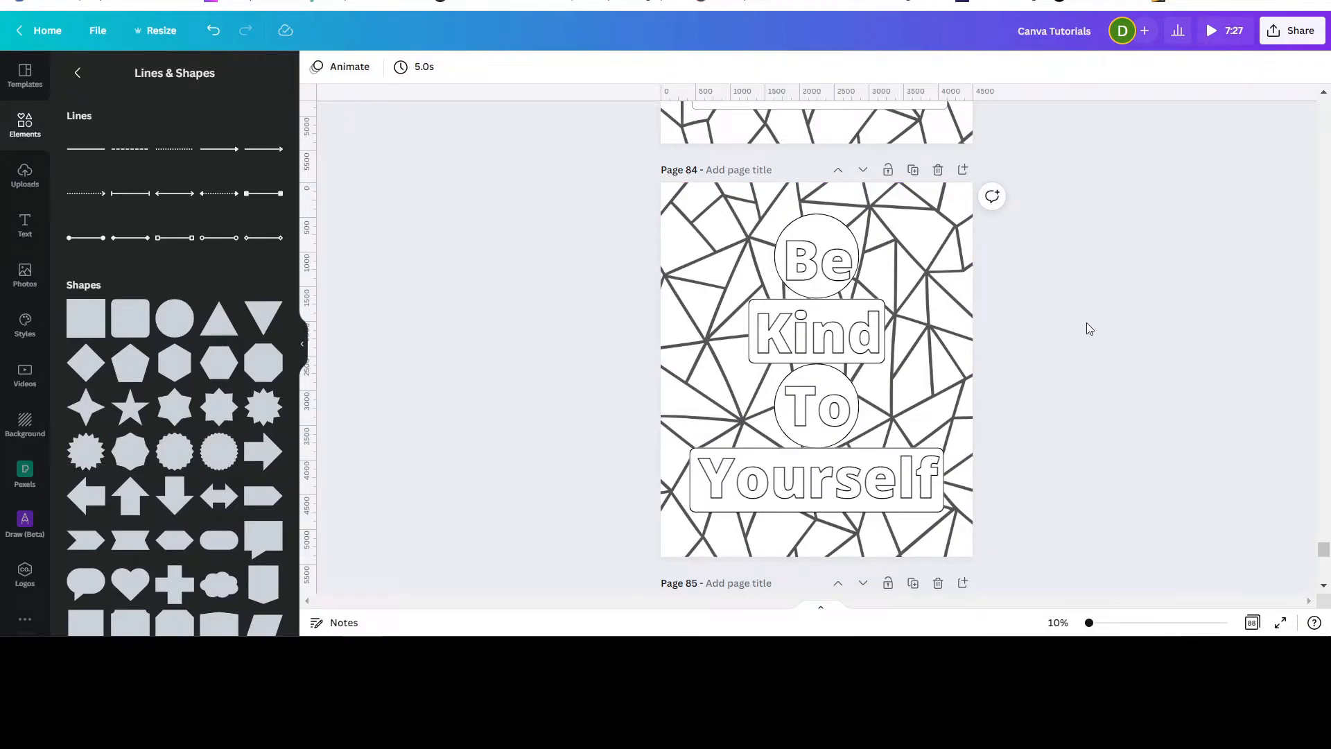
Set the Splice effect color of the page 84 text to blue.
click(802, 262)
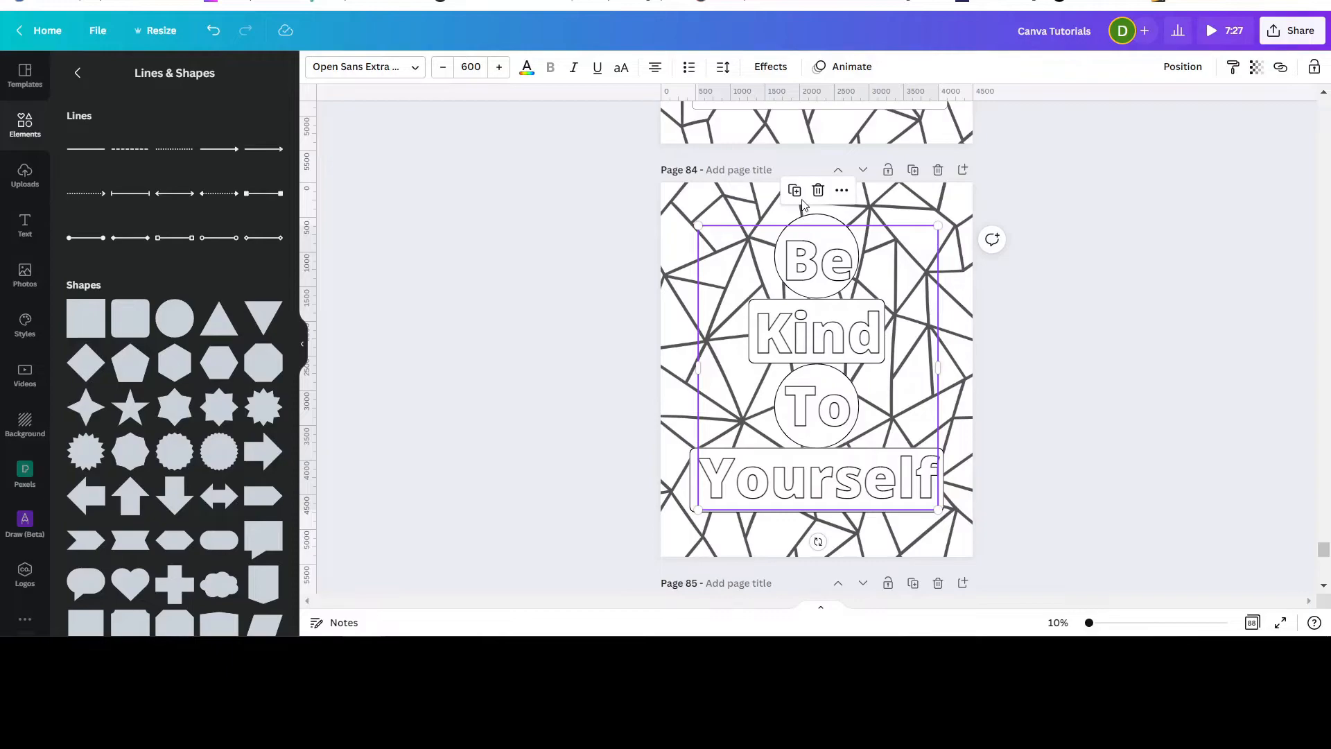
click(776, 67)
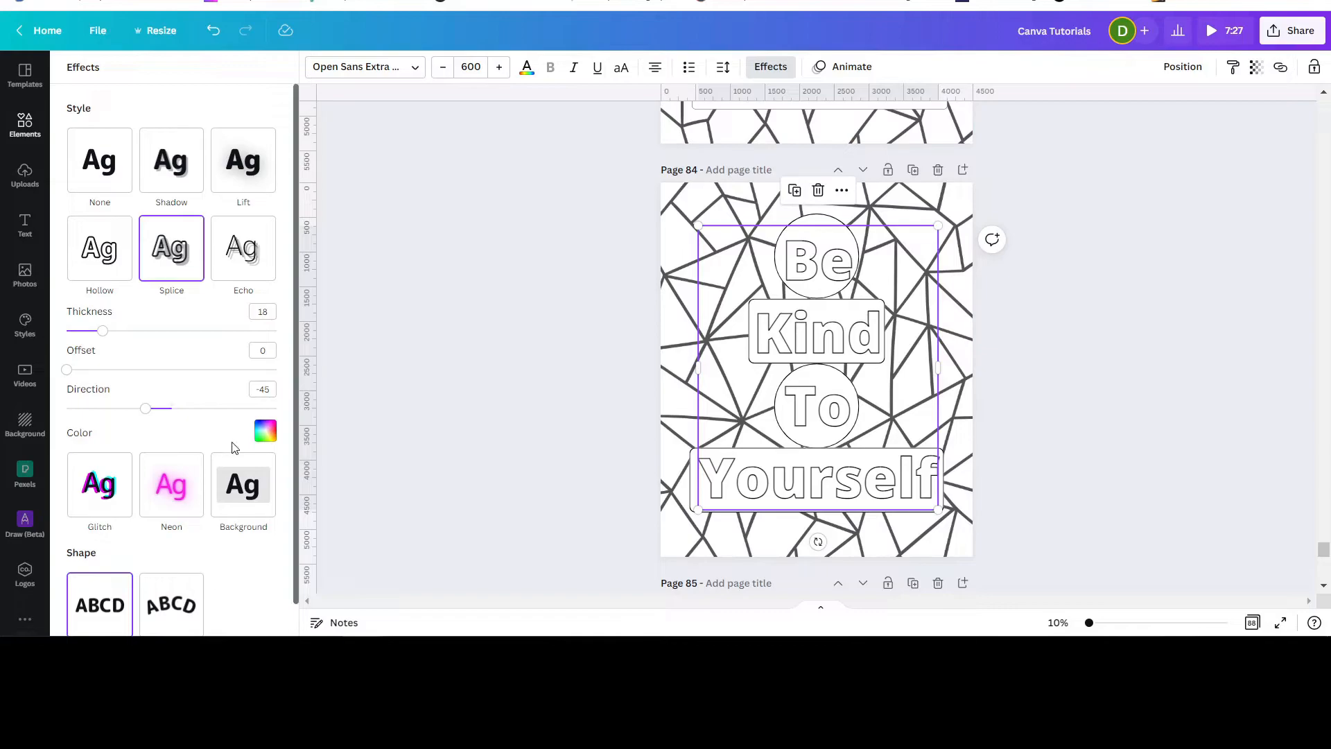
click(265, 433)
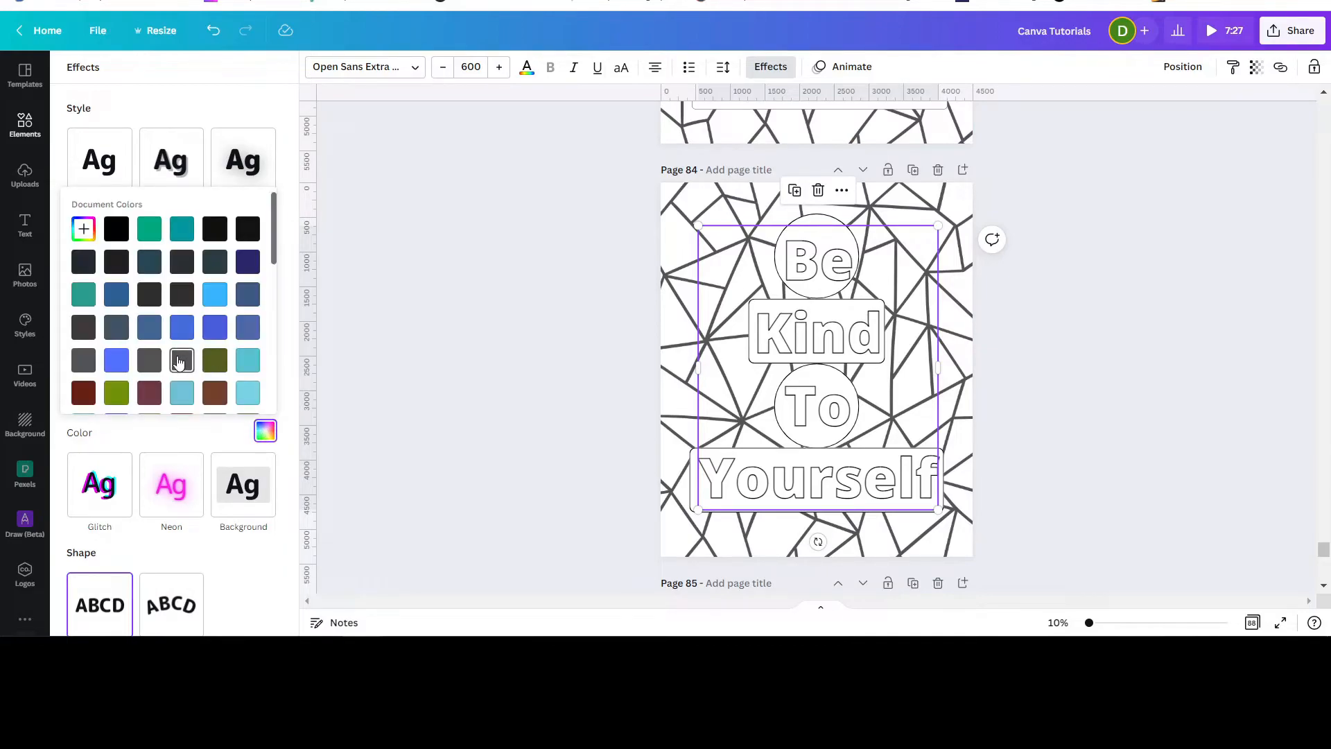
click(184, 327)
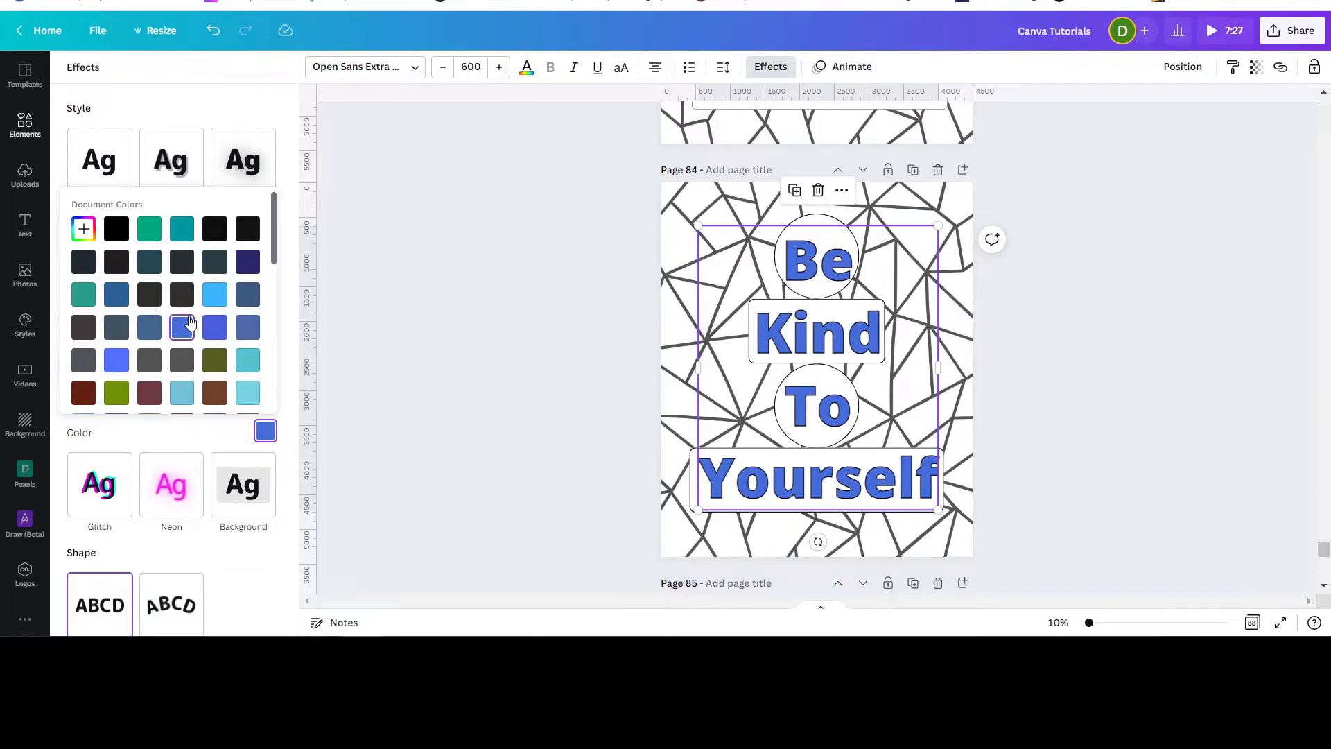
click(1099, 392)
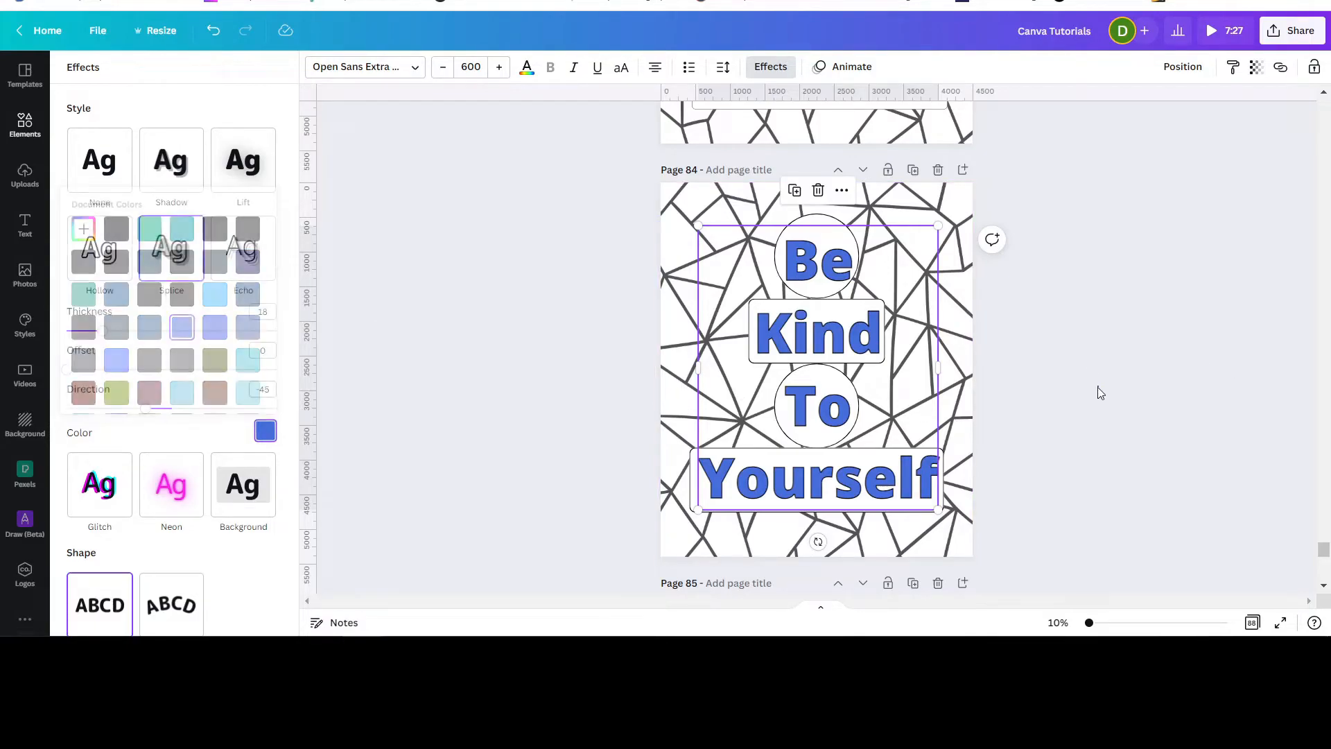
Check which font the text on the previous page uses.
scroll(1123, 394, up, 4)
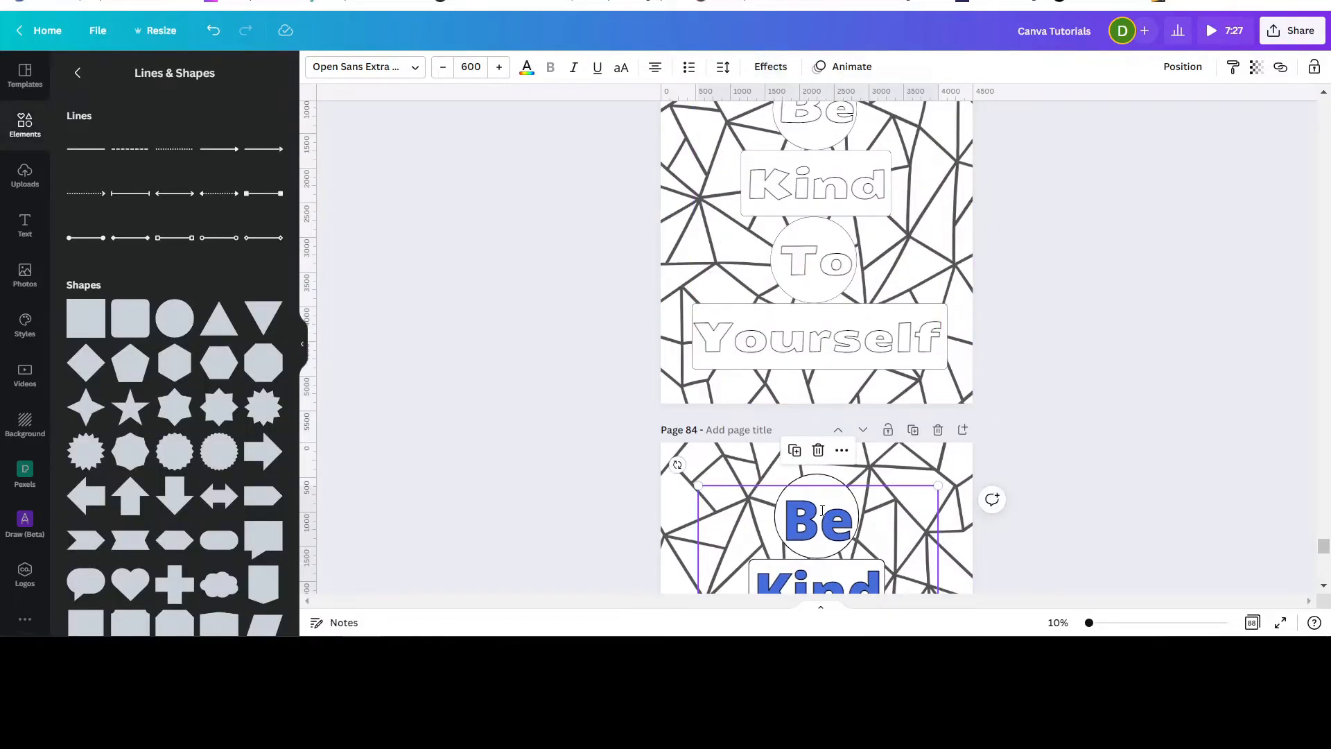
click(795, 345)
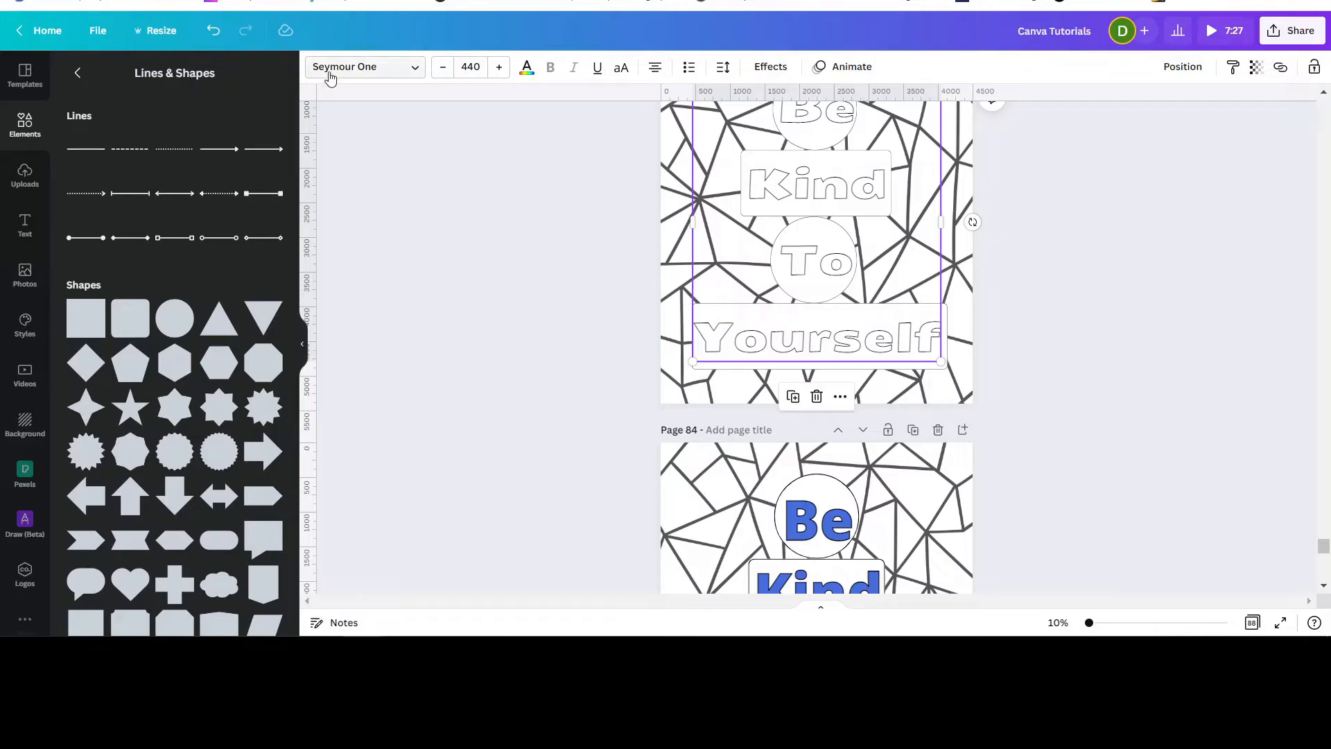
scroll(1172, 300, down, 4)
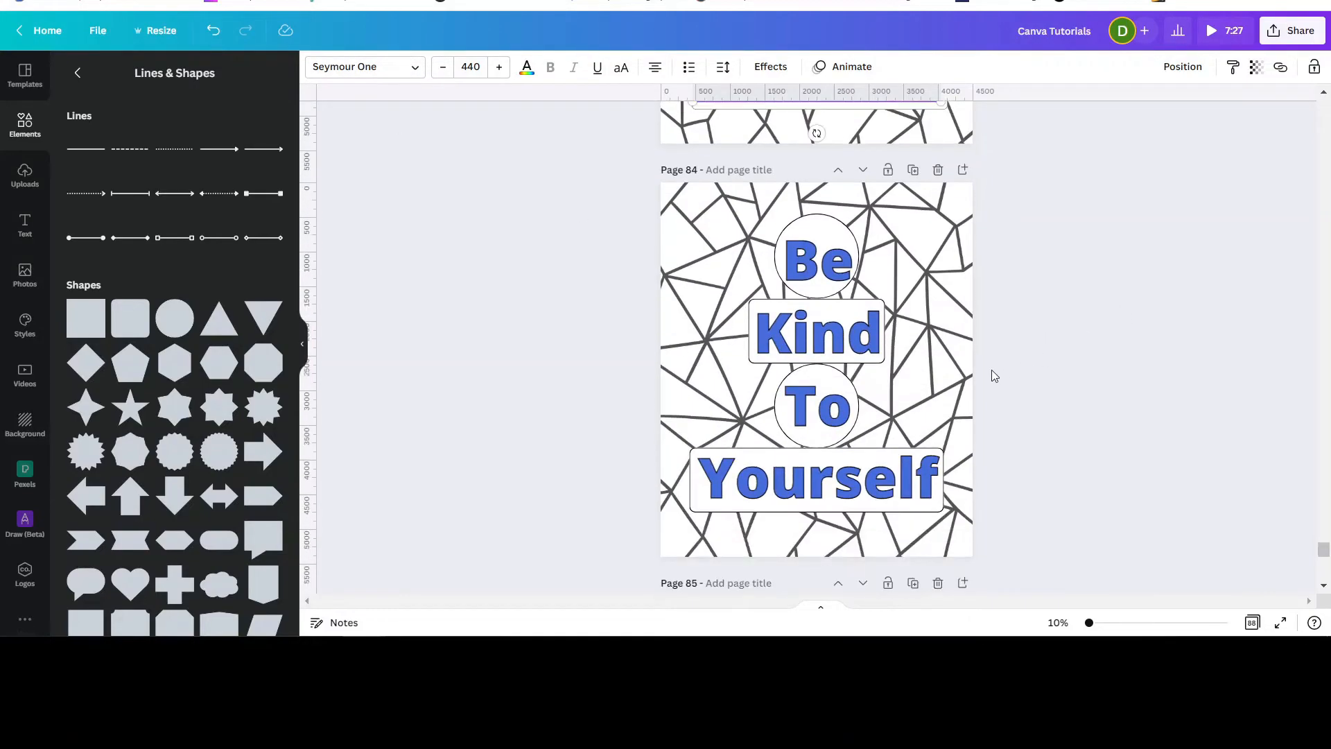
Change the page 84 text's font to Lobster, trying Celandine and undoing it.
click(913, 477)
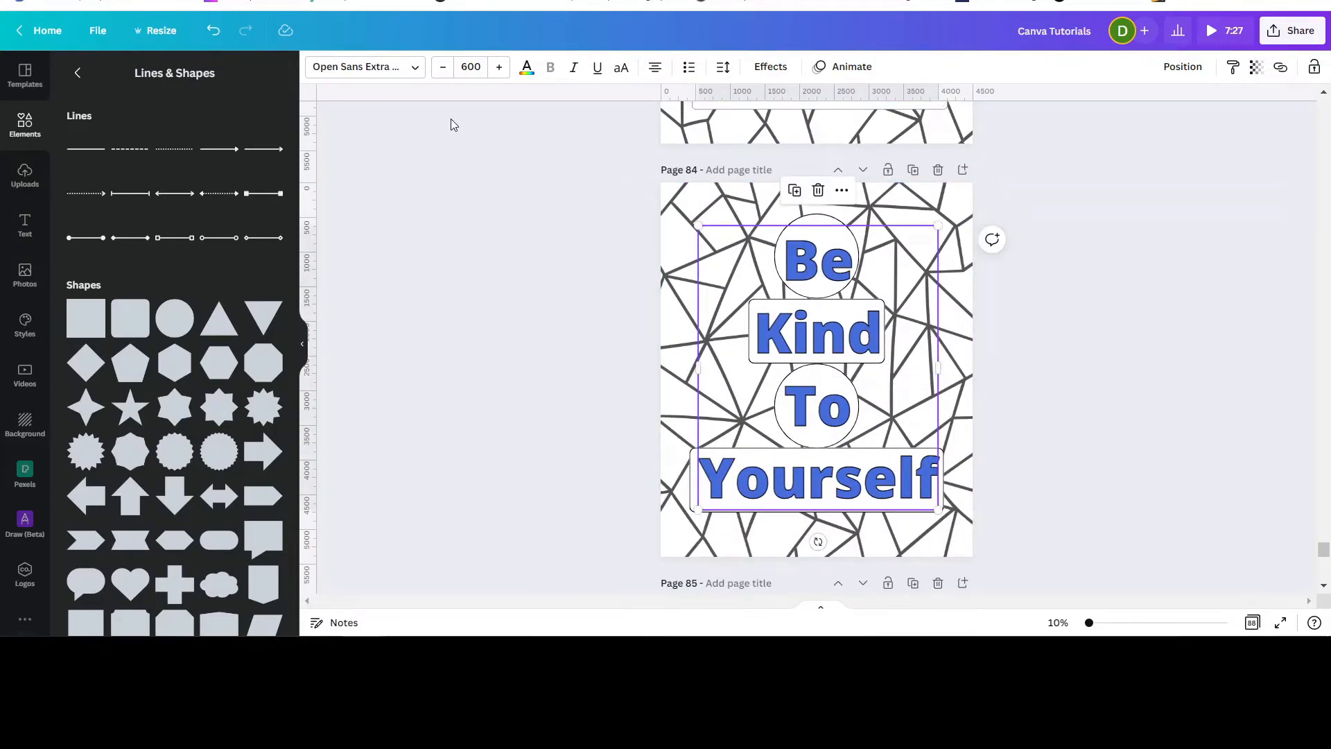
click(415, 67)
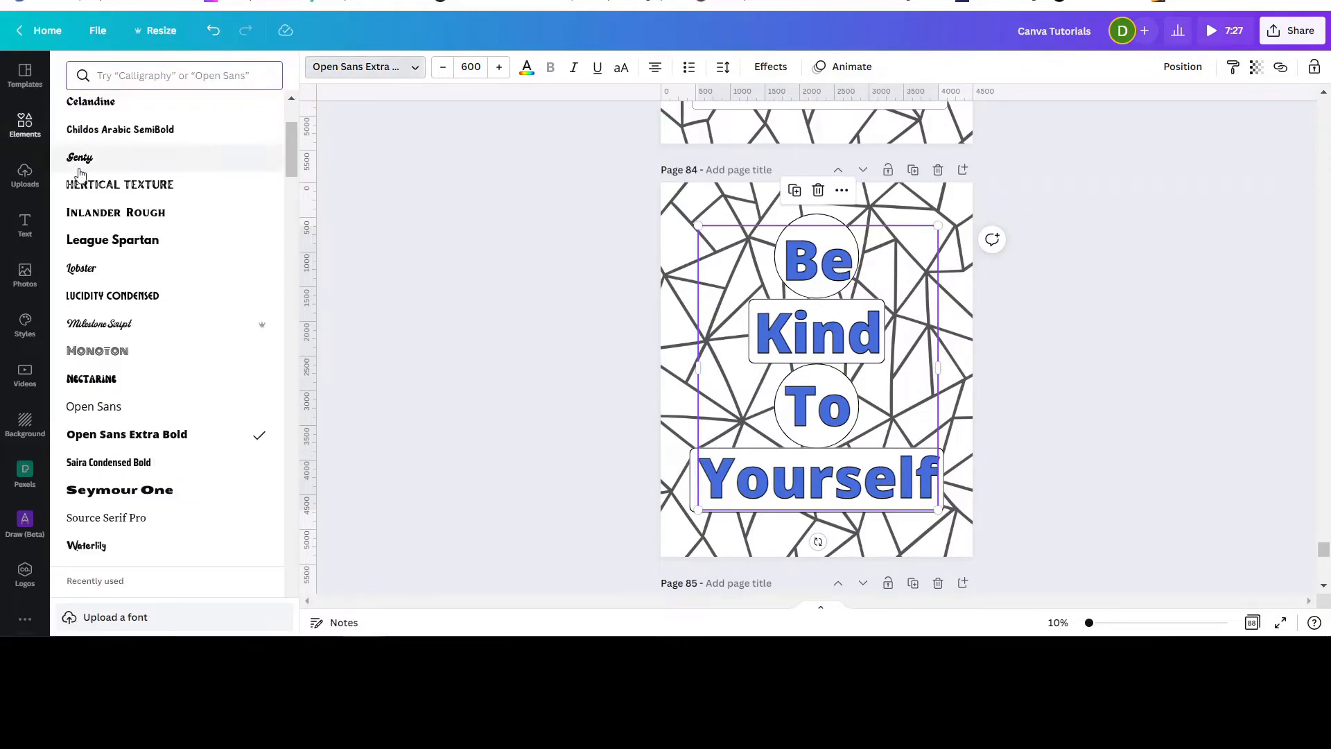
click(73, 273)
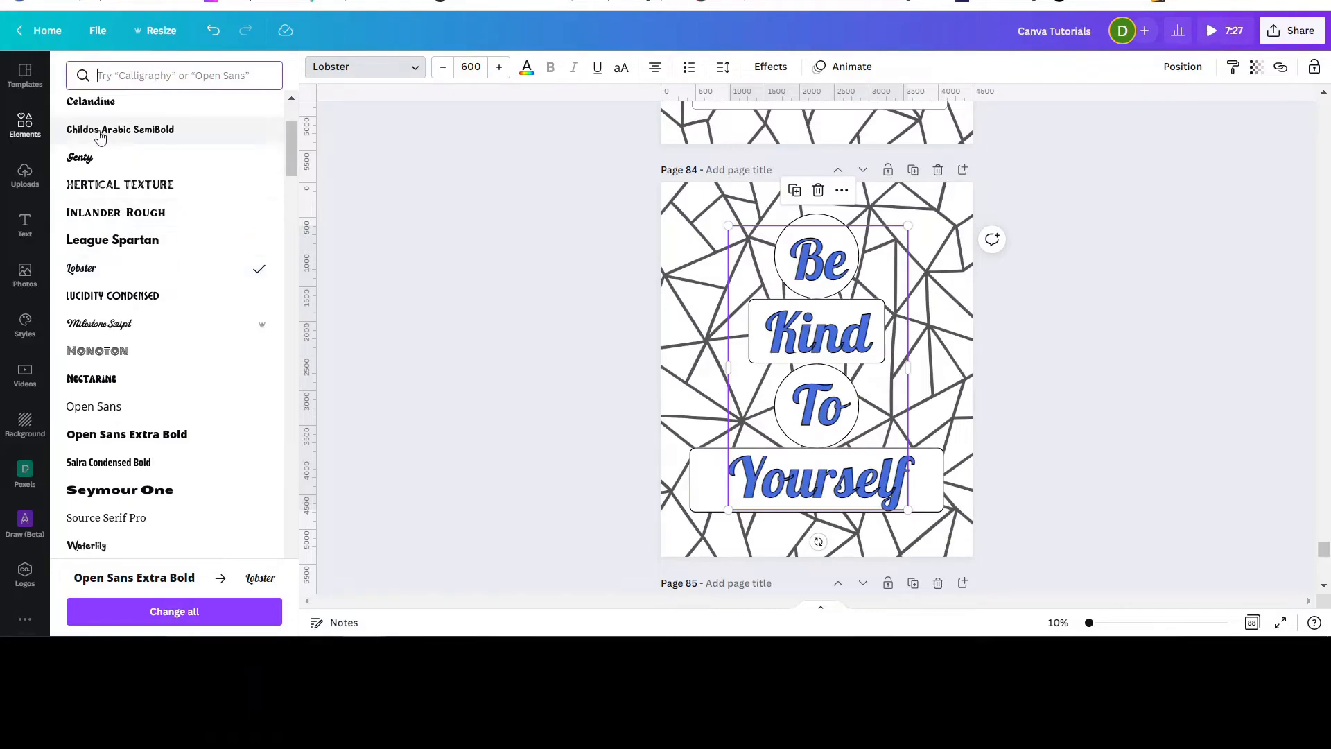
click(79, 104)
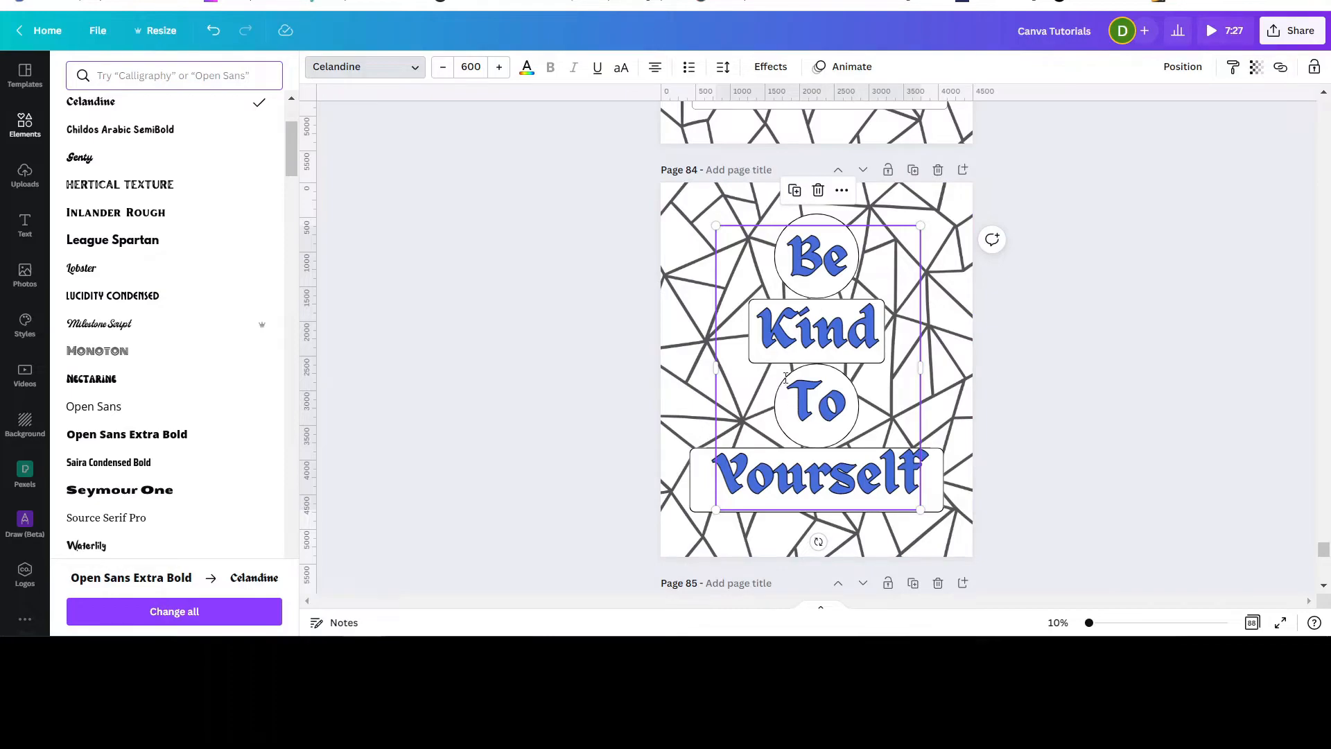
click(214, 32)
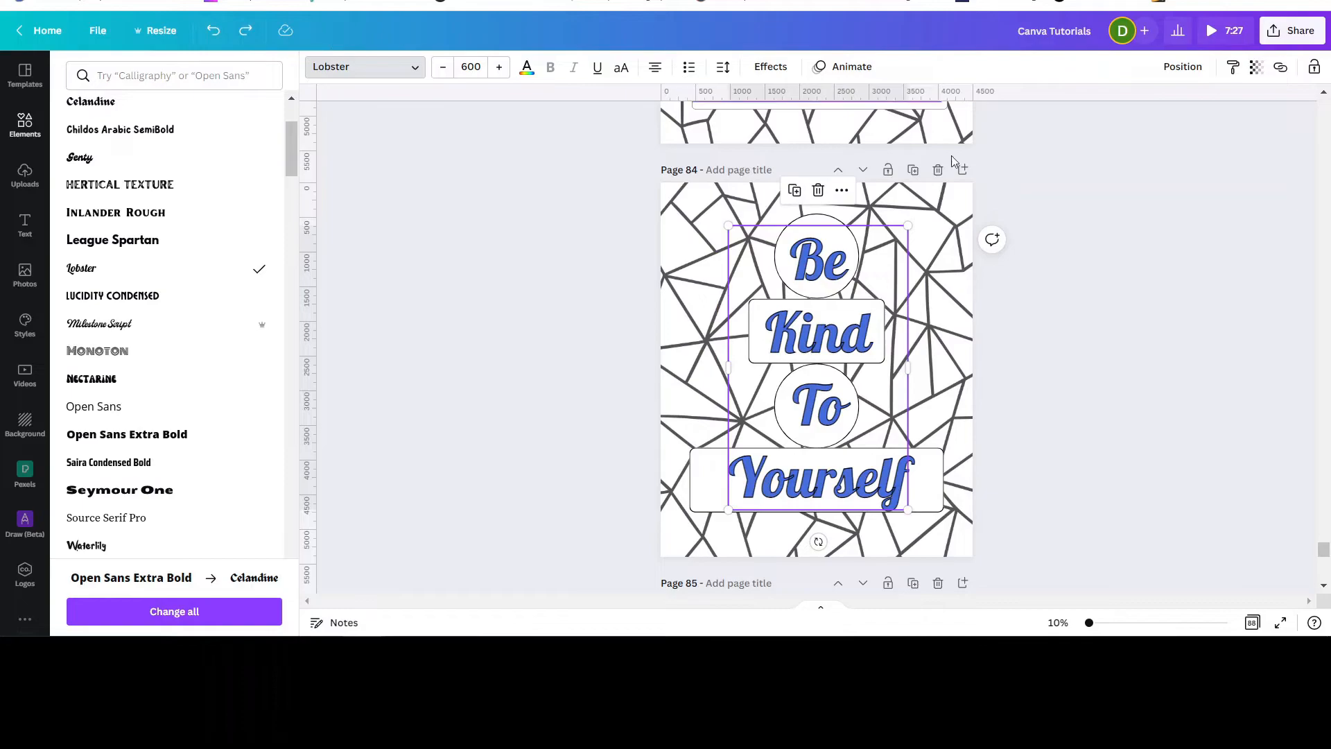
Set the Splice effect color of the page 84 text to white.
scroll(1108, 335, up, 1)
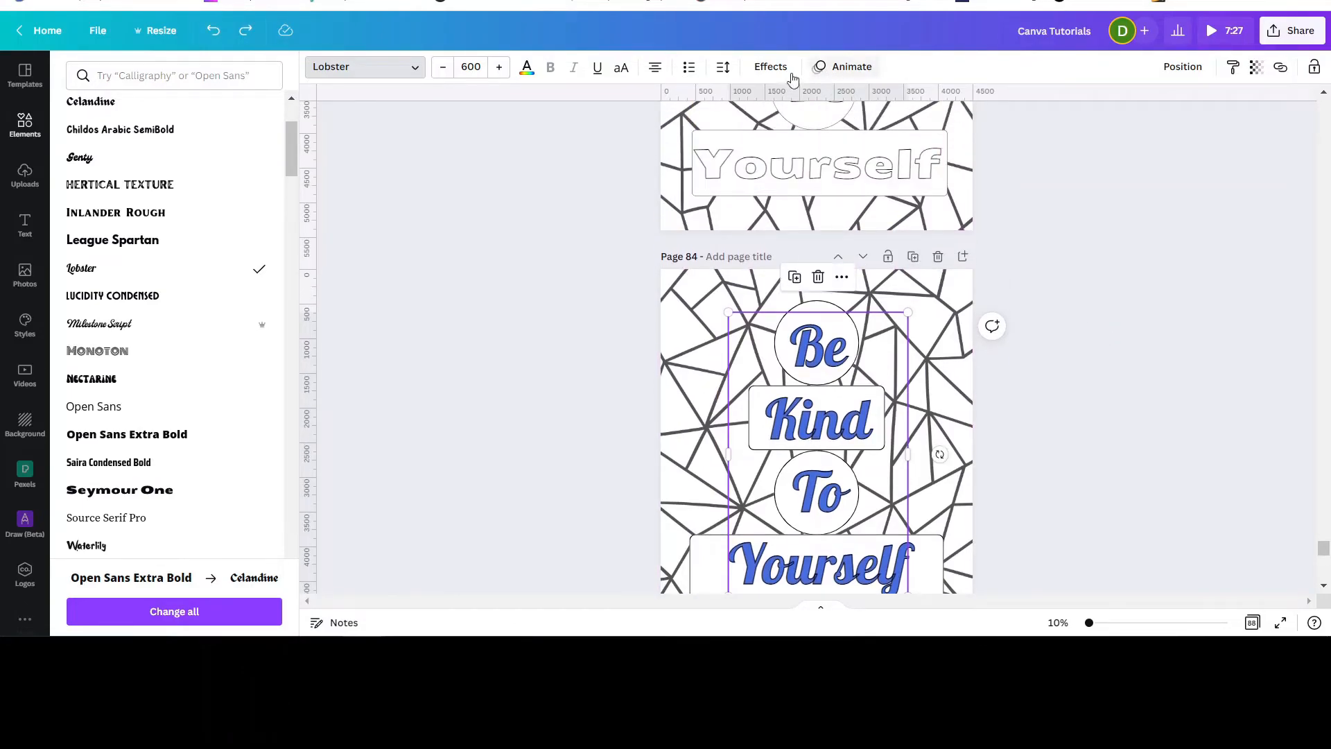
click(767, 66)
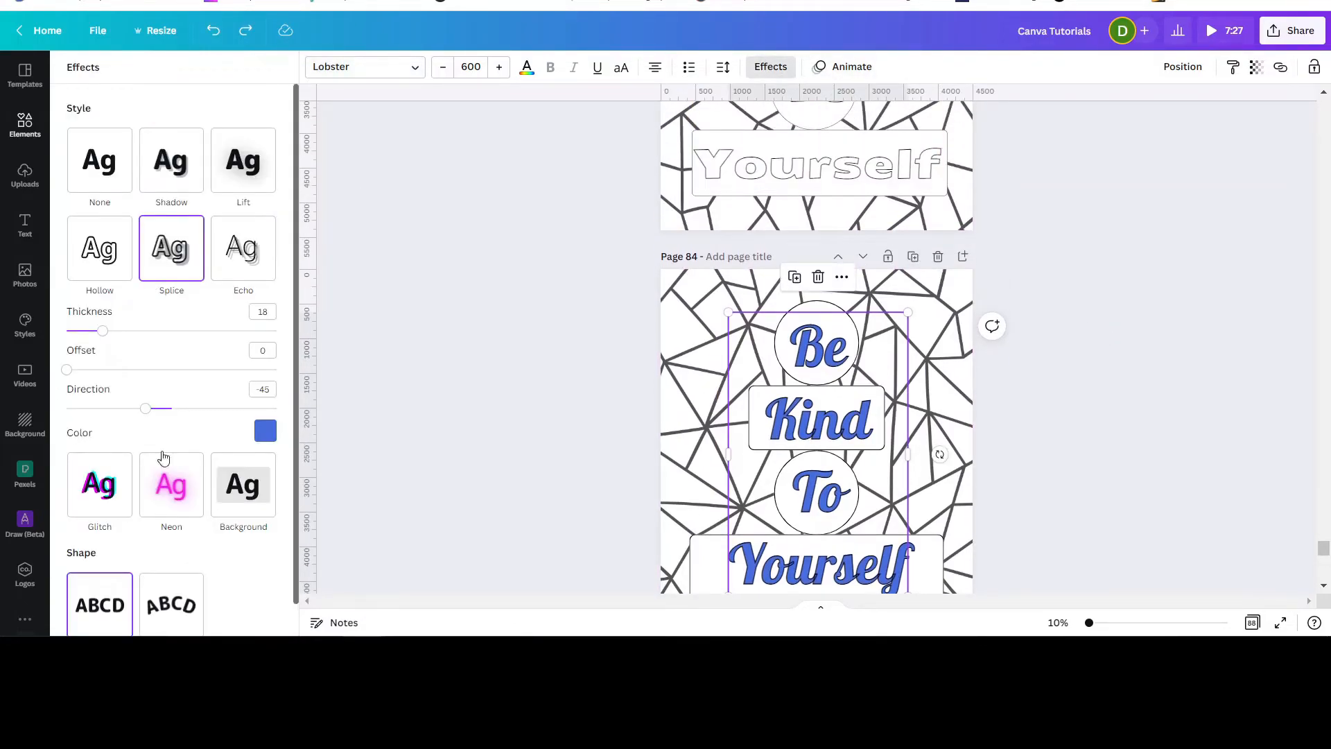
click(270, 431)
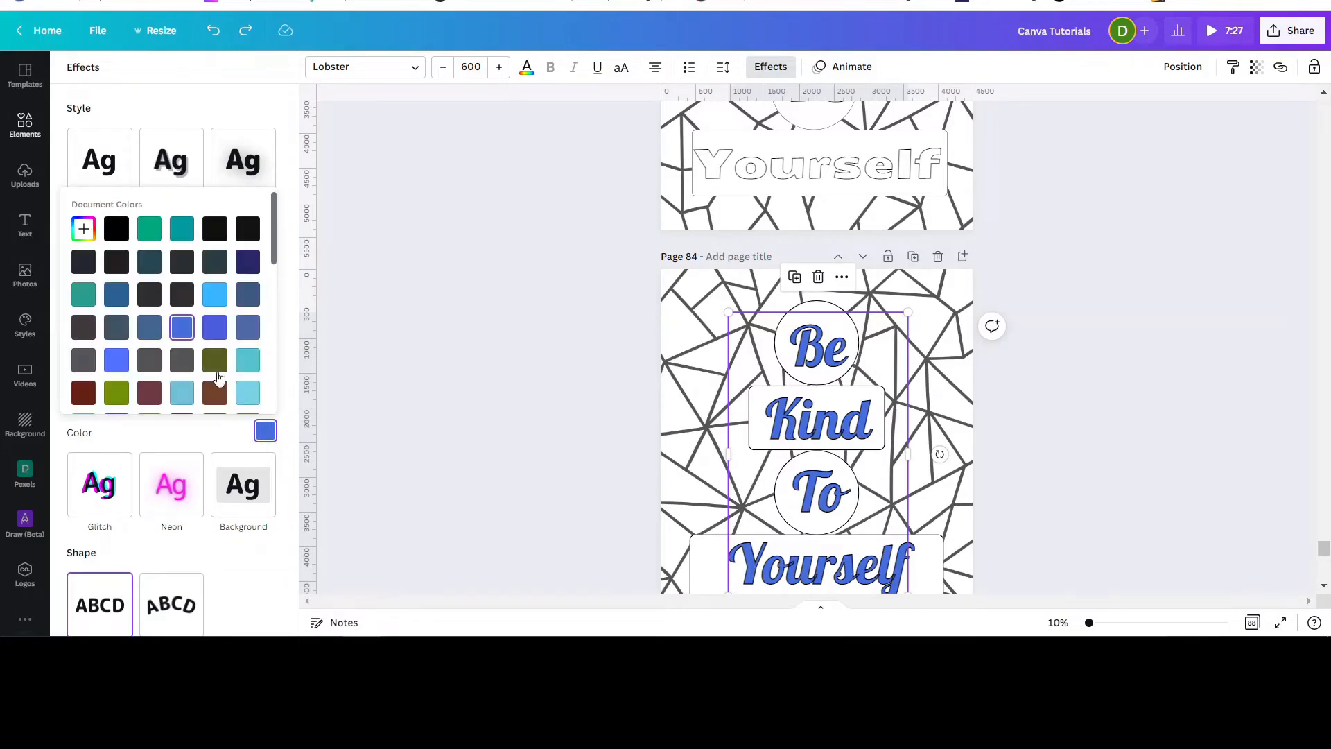
scroll(195, 361, down, 5)
click(149, 342)
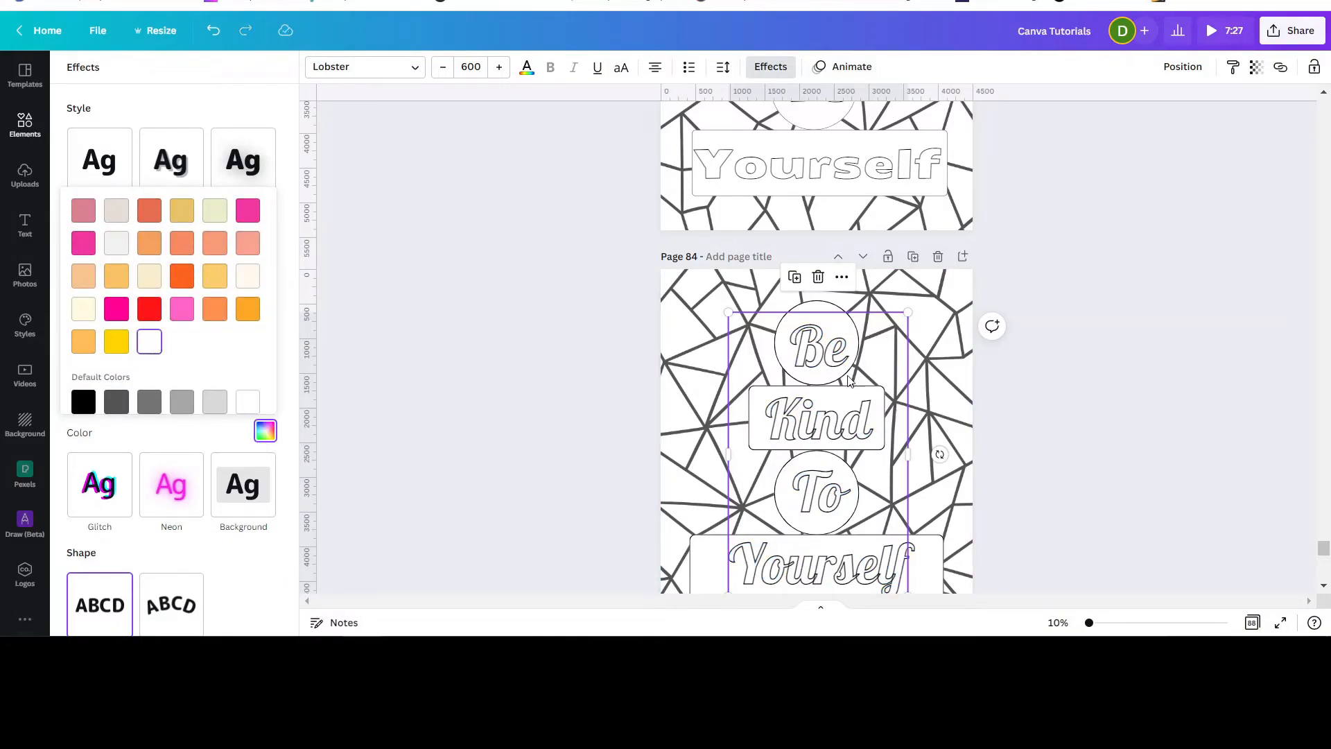
click(1077, 415)
click(1078, 423)
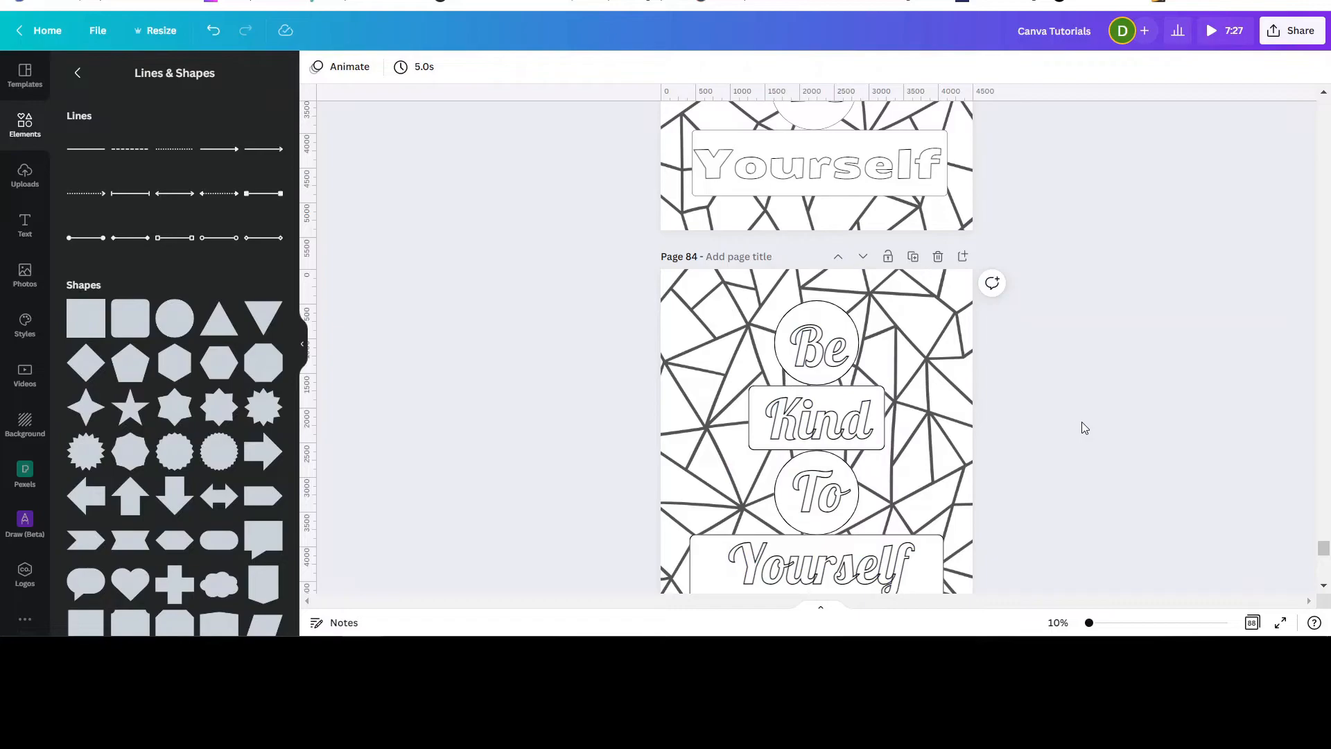
Delete the large rectangle behind the text on page 85.
scroll(1084, 422, down, 5)
scroll(1122, 420, down, 1)
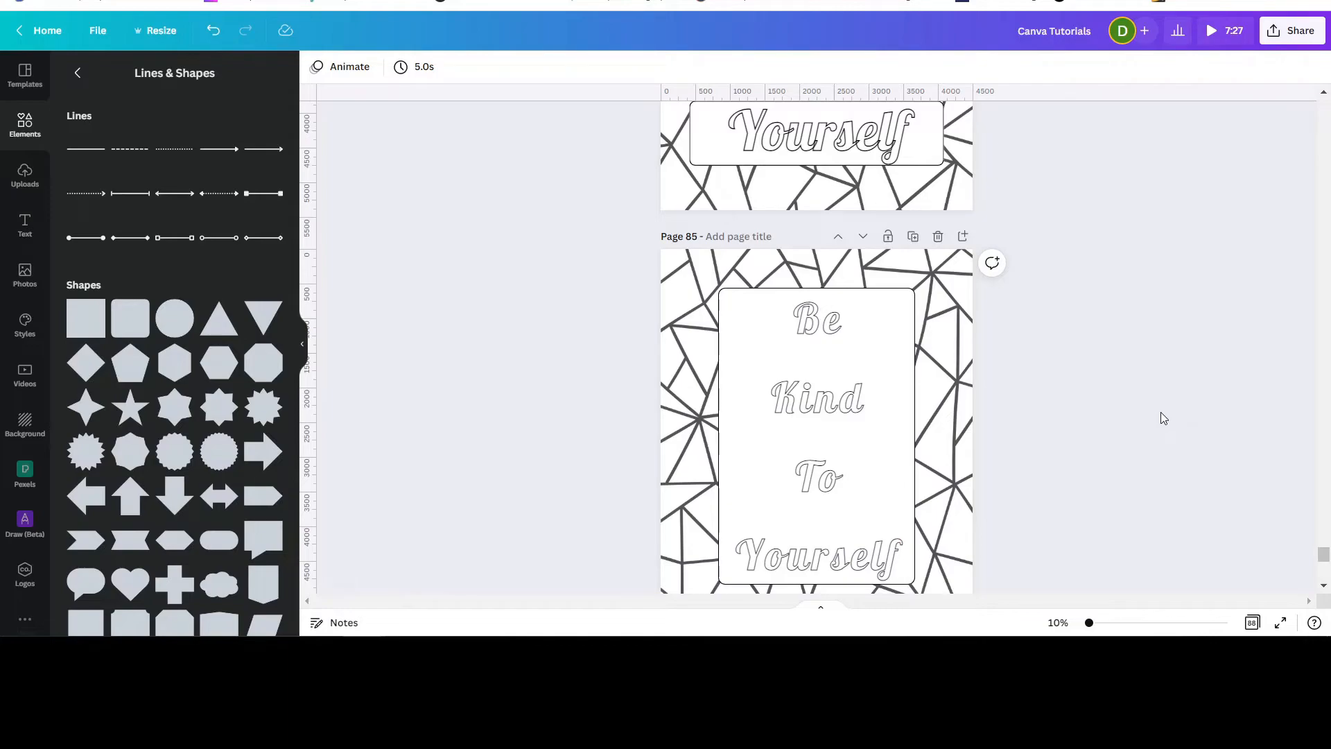
scroll(1148, 399, down, 2)
scroll(1150, 401, up, 2)
scroll(1037, 353, up, 3)
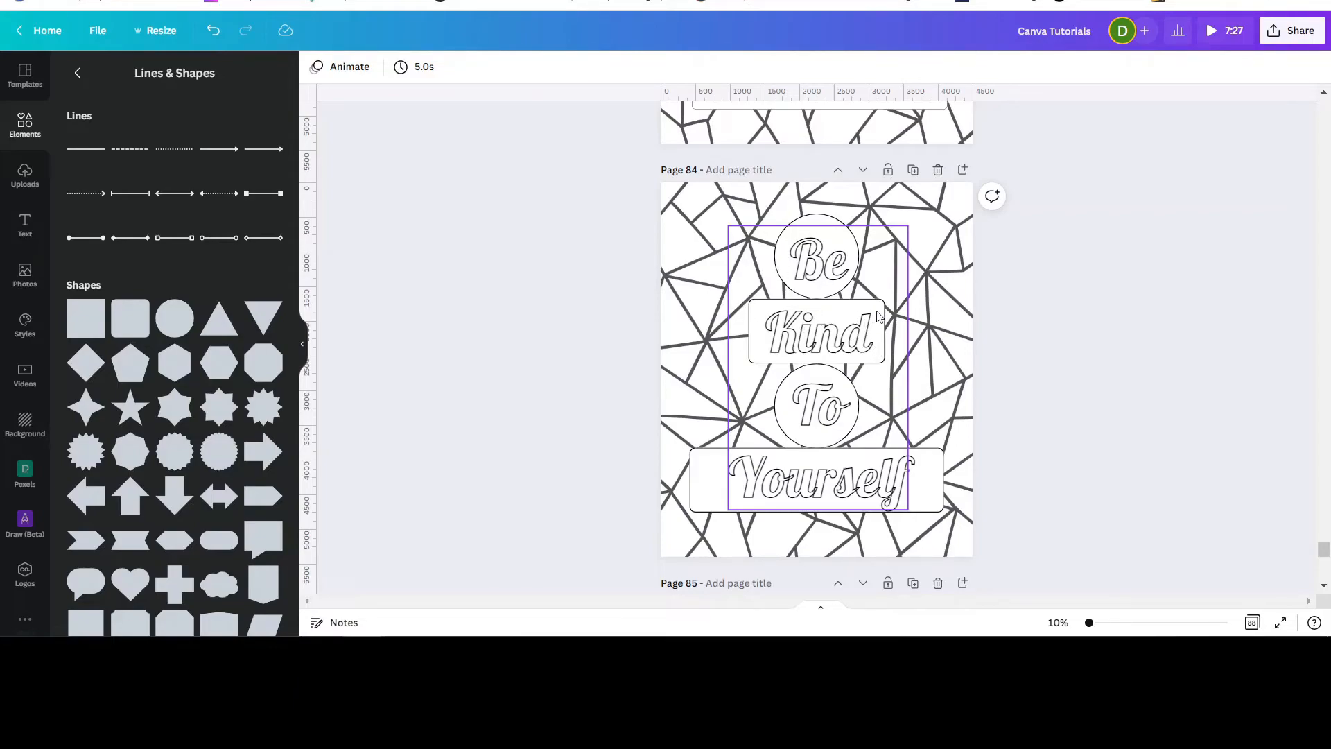
click(1179, 430)
scroll(1105, 385, down, 5)
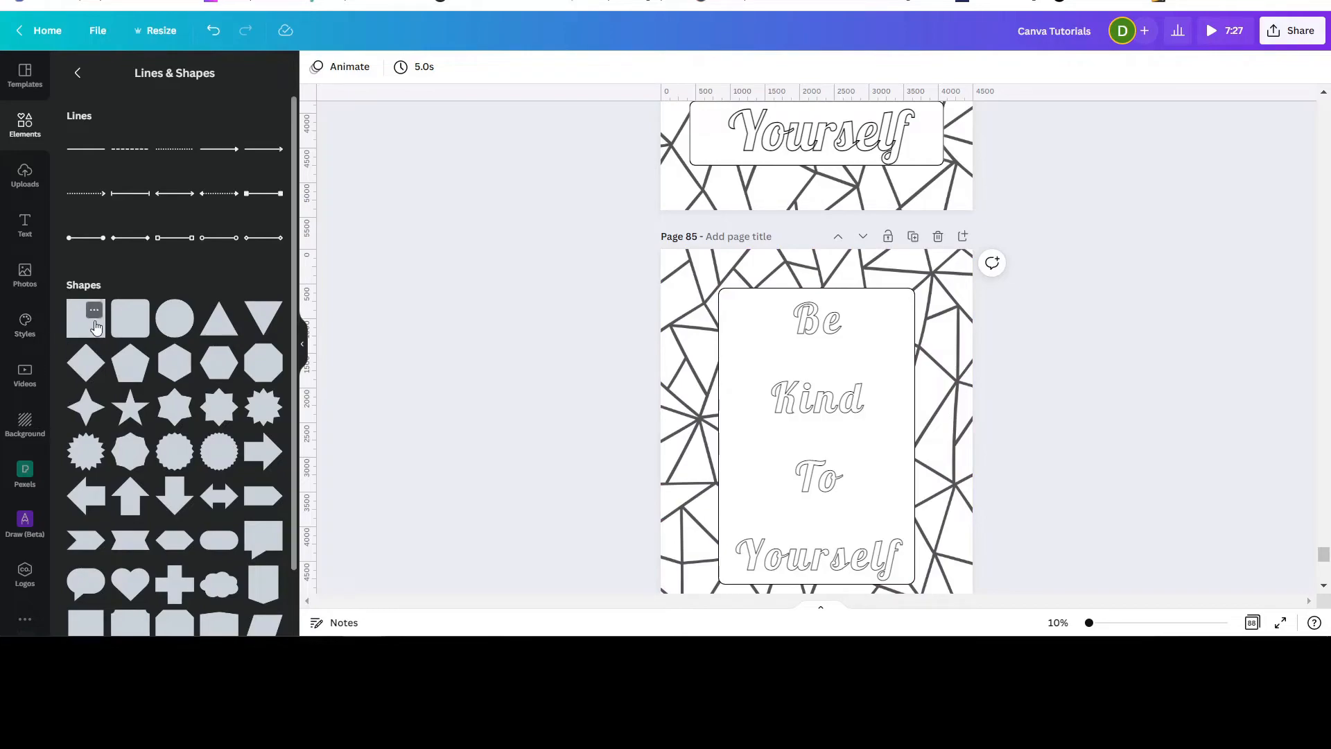
click(725, 303)
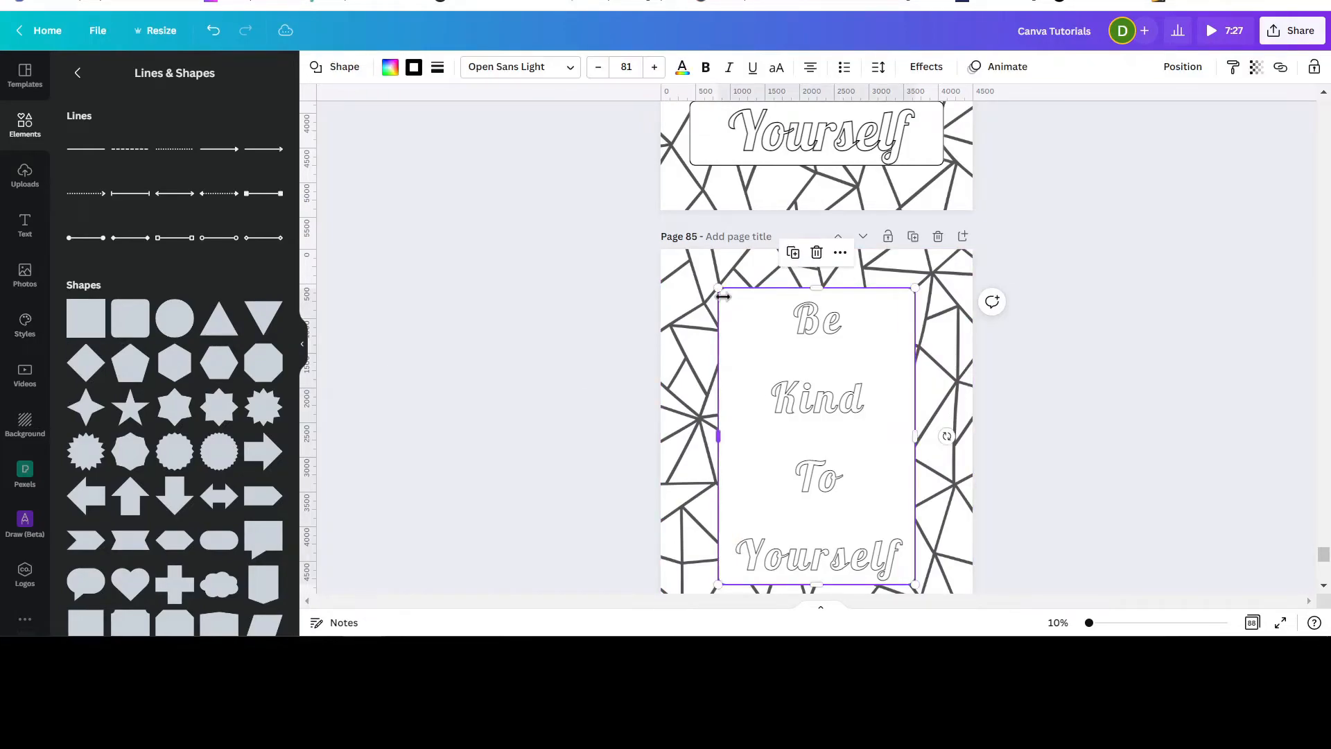
key(Delete)
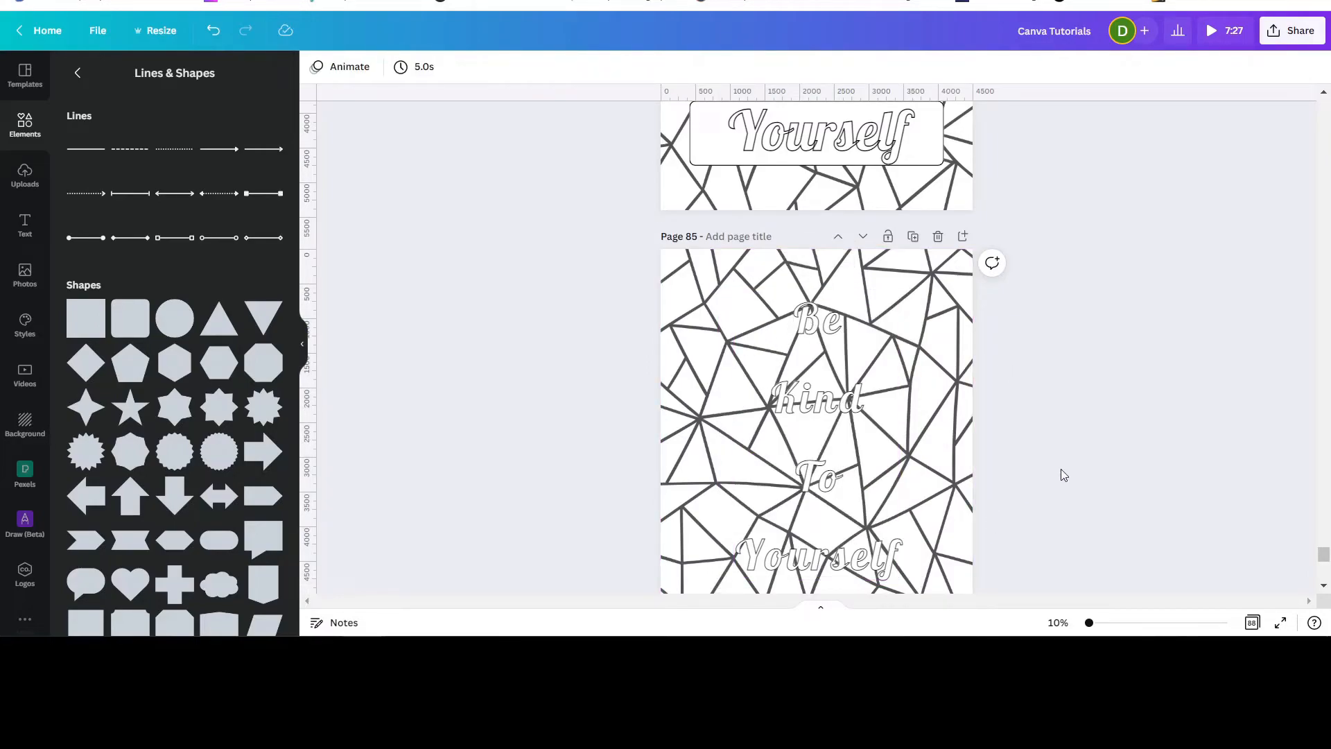
Add a square shape to page 85 and stretch it into a tall rectangle covering the words.
click(84, 319)
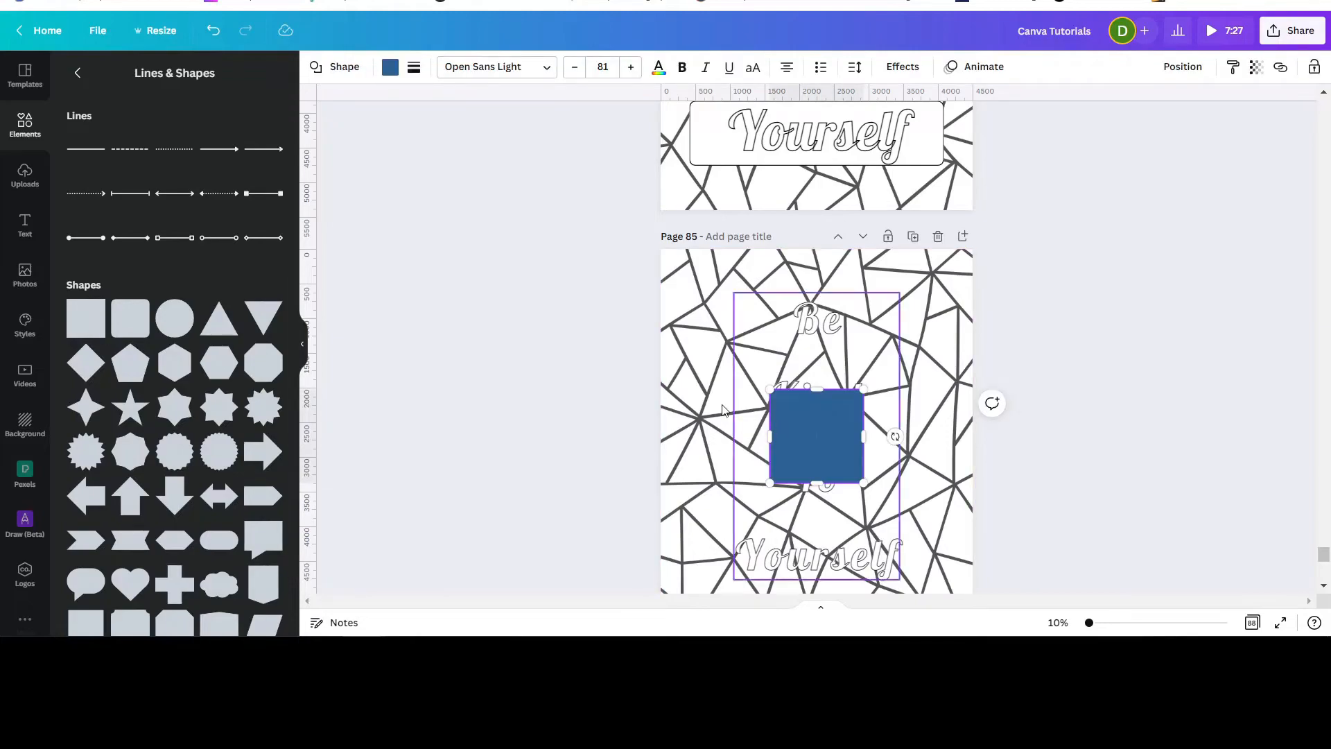
drag(770, 389, 721, 361)
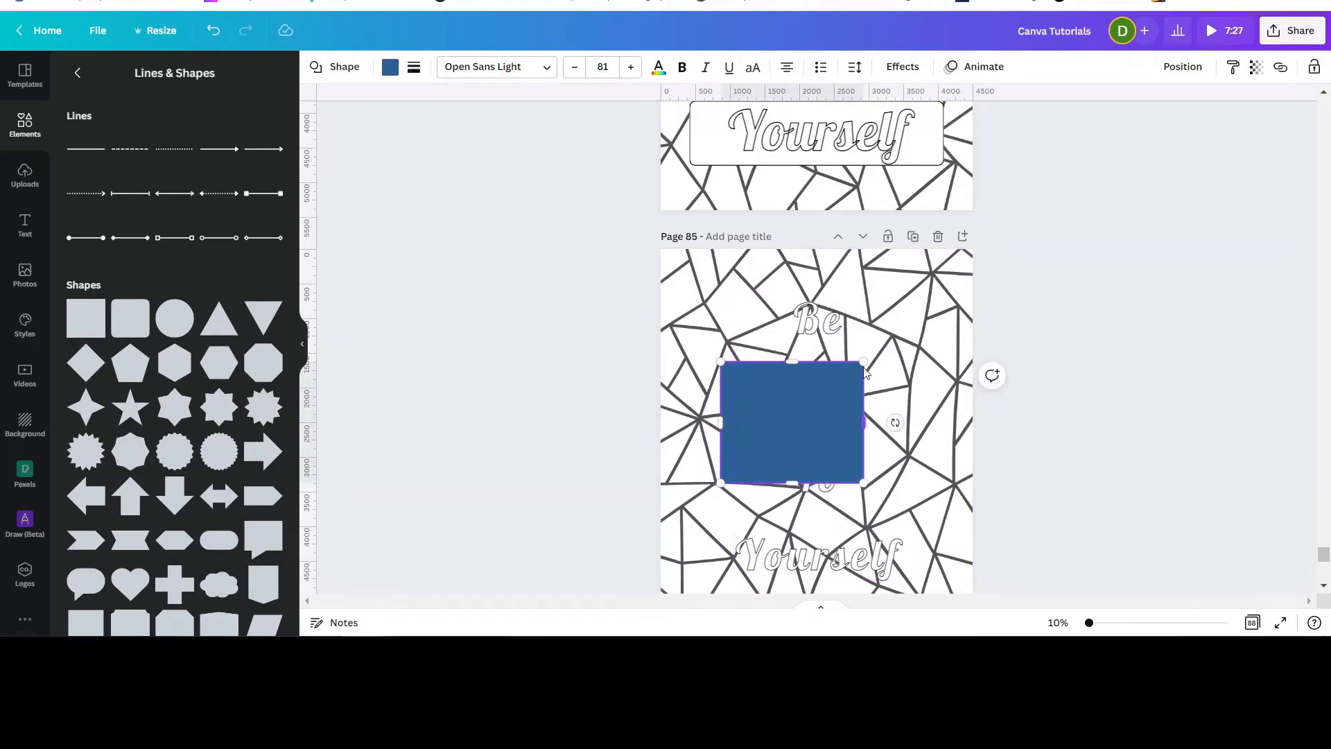
drag(863, 362, 926, 364)
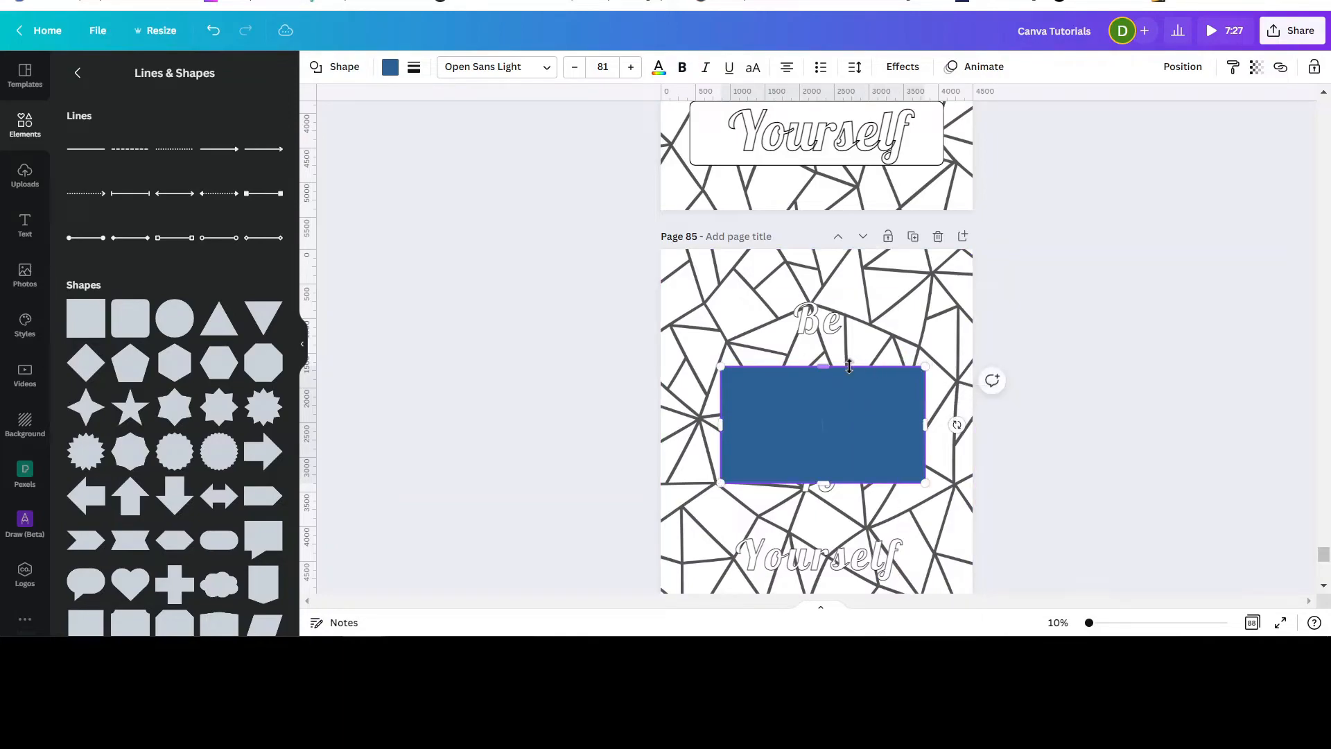
drag(823, 366, 809, 294)
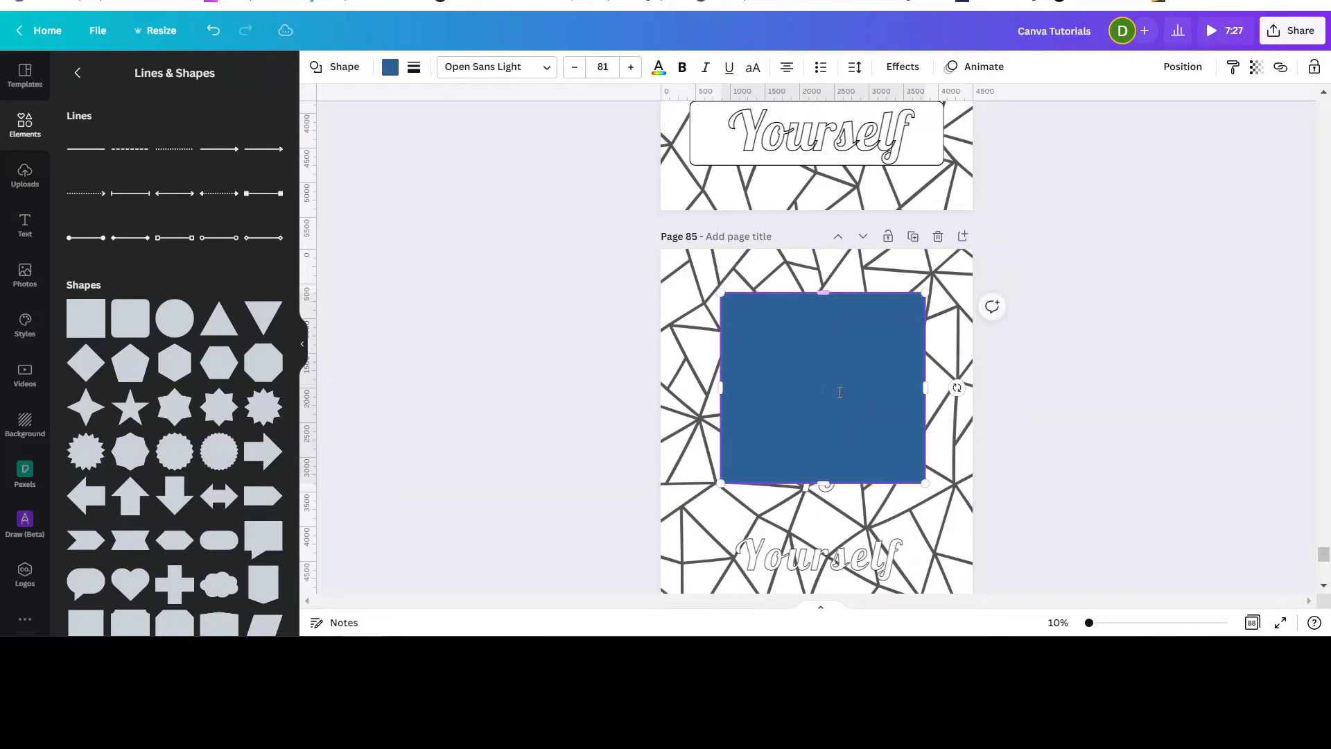
scroll(840, 391, down, 2)
drag(823, 396, 822, 505)
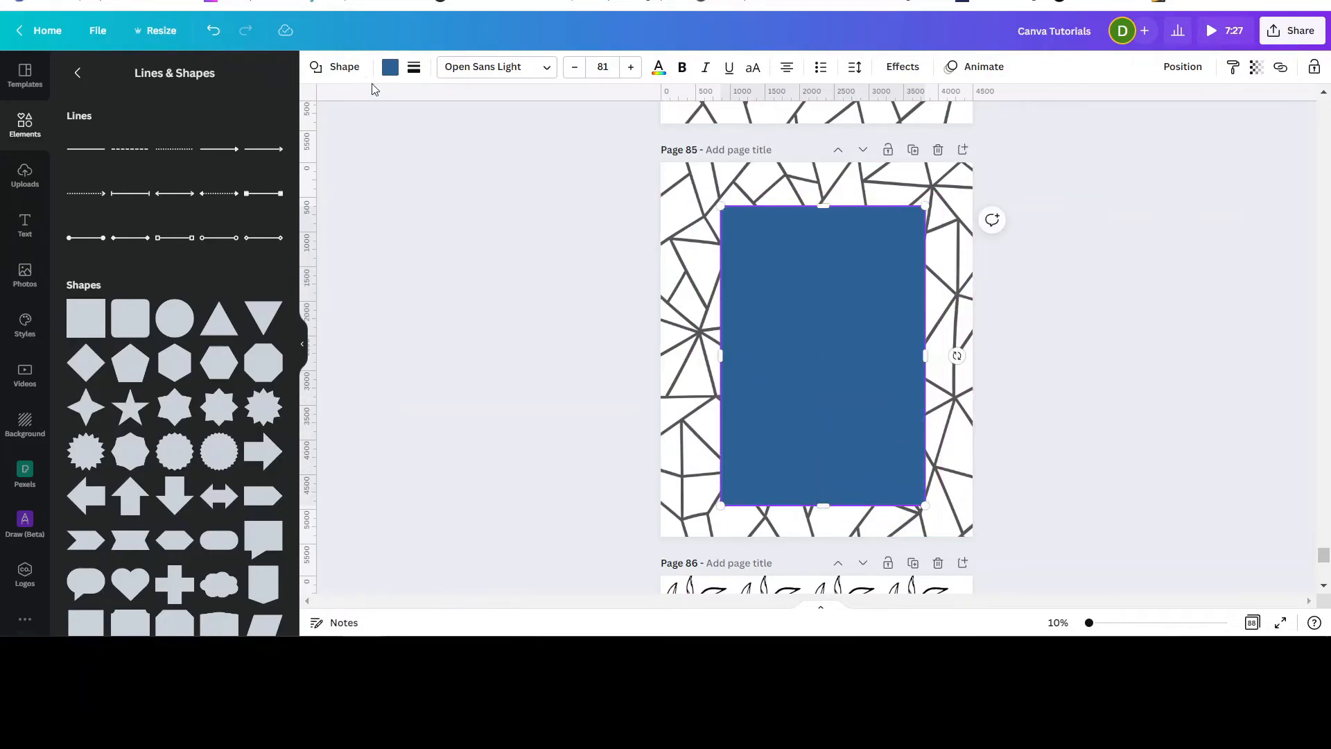
Set the rectangle's border weight to 15 and its corner rounding to 100.
click(414, 67)
drag(502, 139, 518, 141)
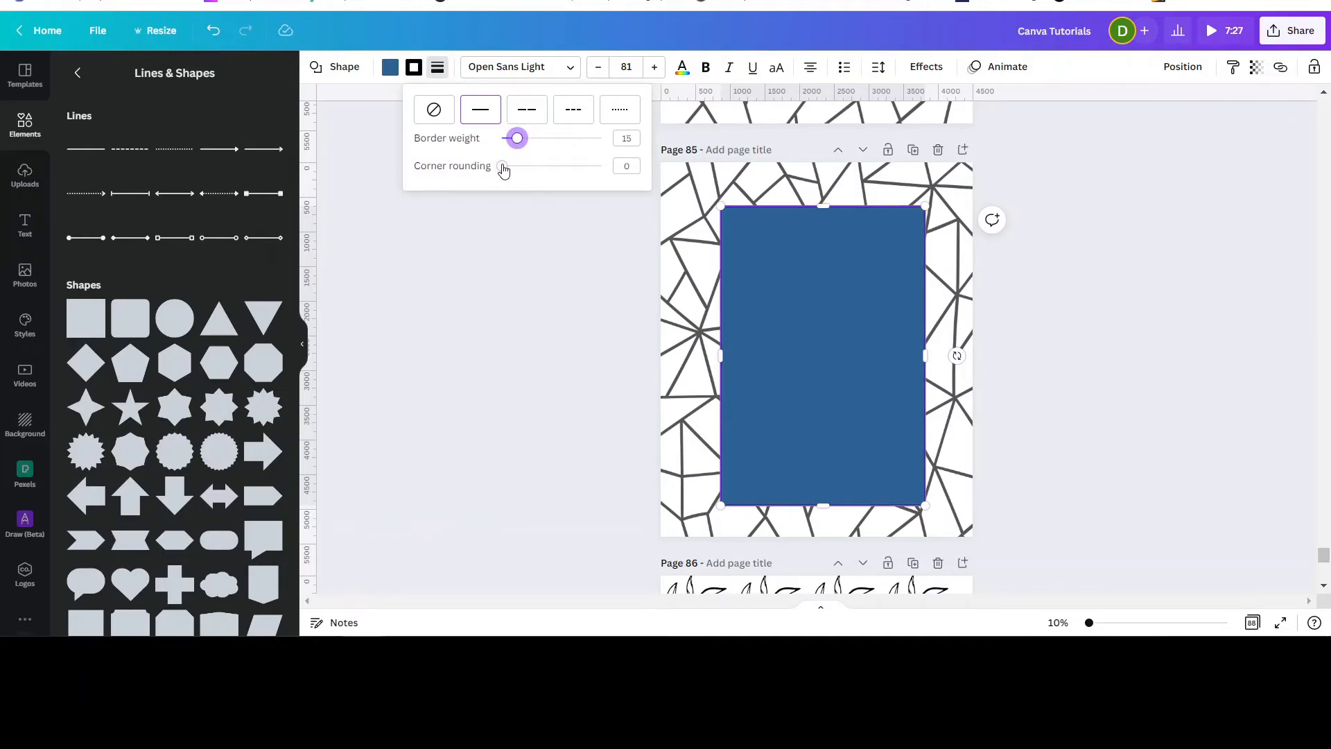
drag(501, 168, 603, 168)
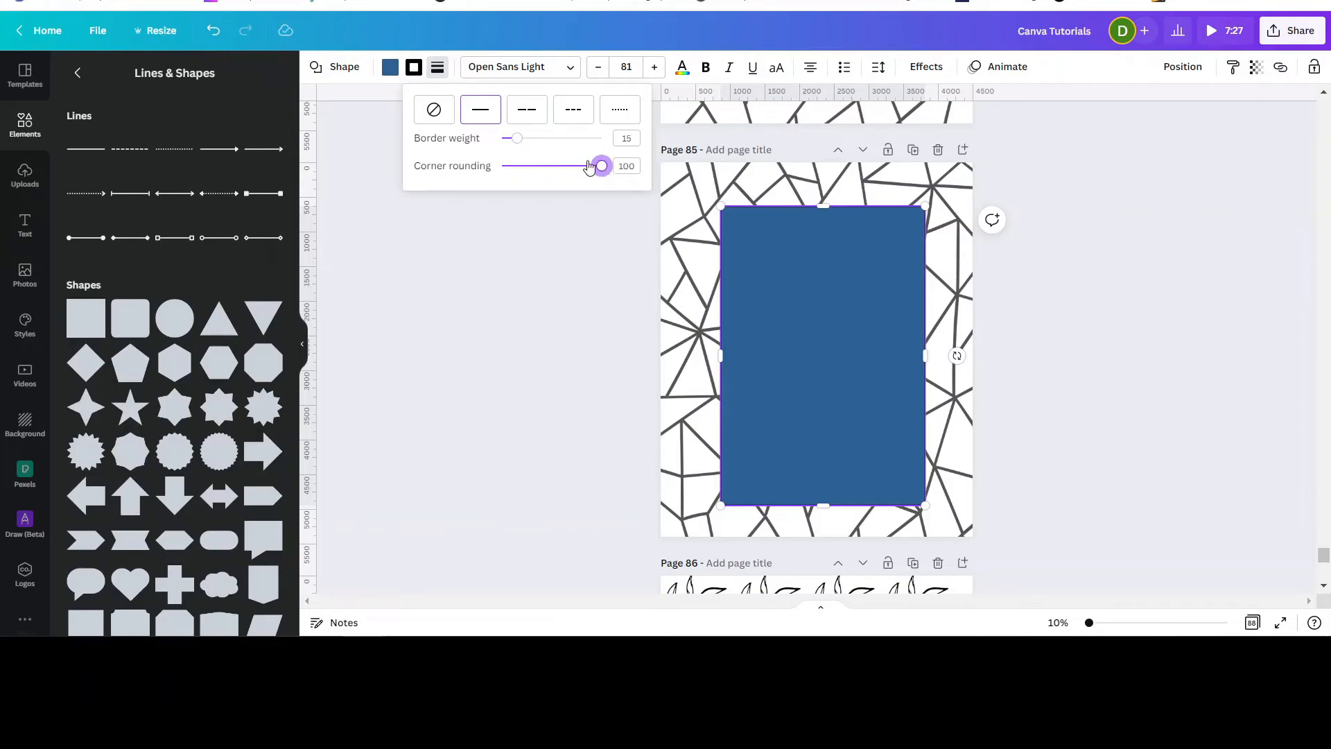
Set the rectangle's fill color to white.
click(392, 74)
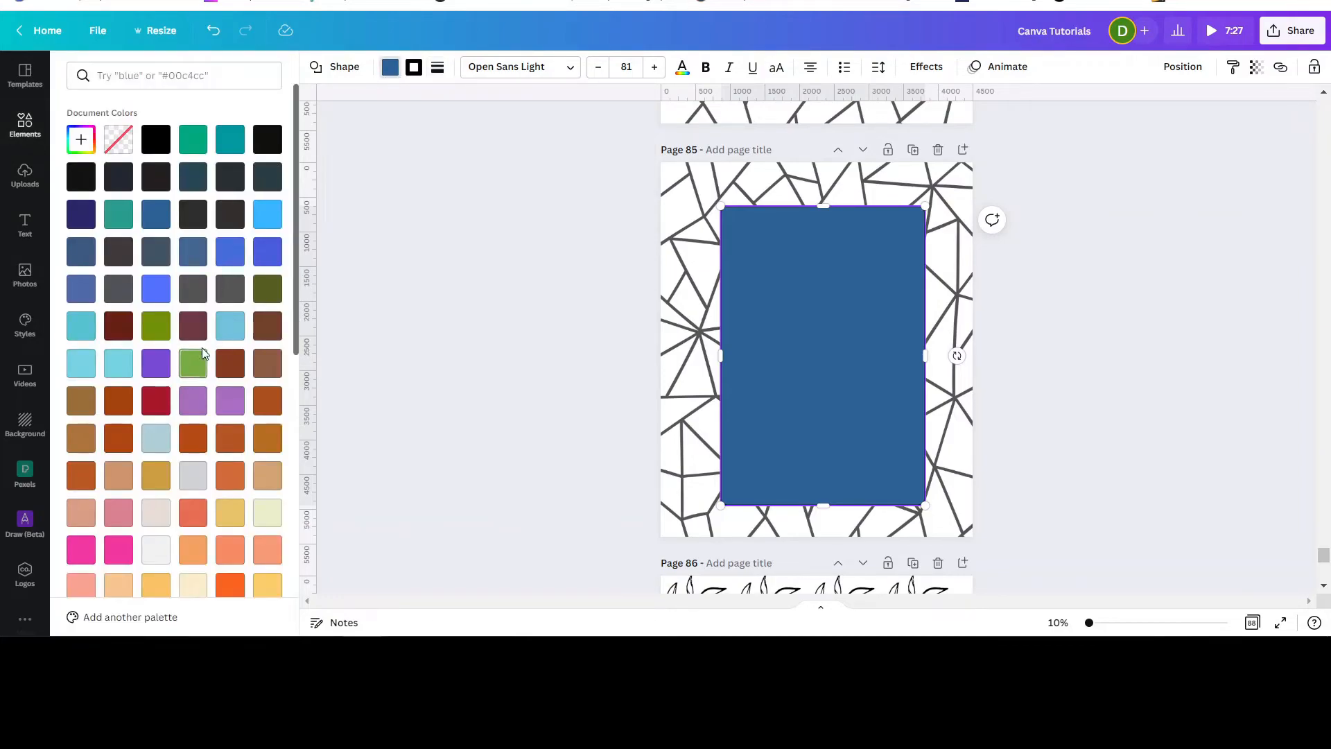
scroll(195, 360, down, 3)
scroll(197, 339, up, 4)
click(119, 143)
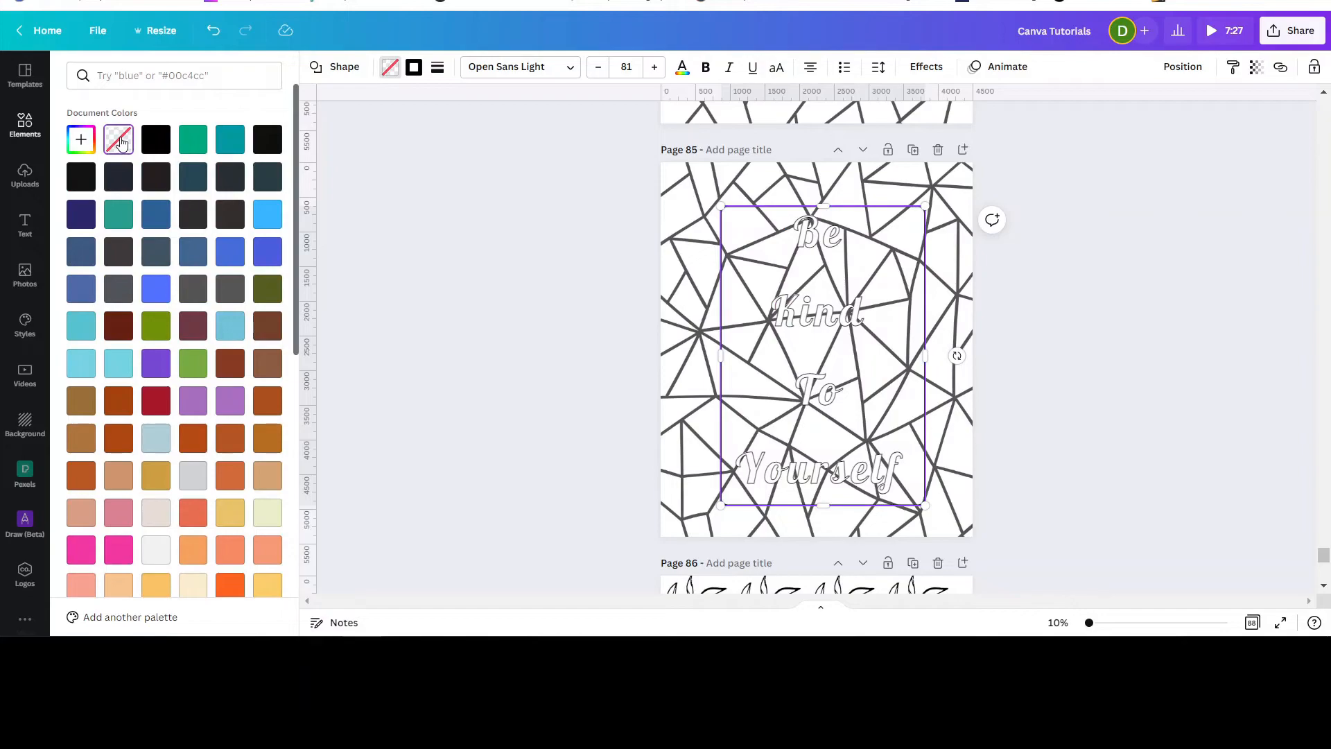
scroll(137, 269, down, 3)
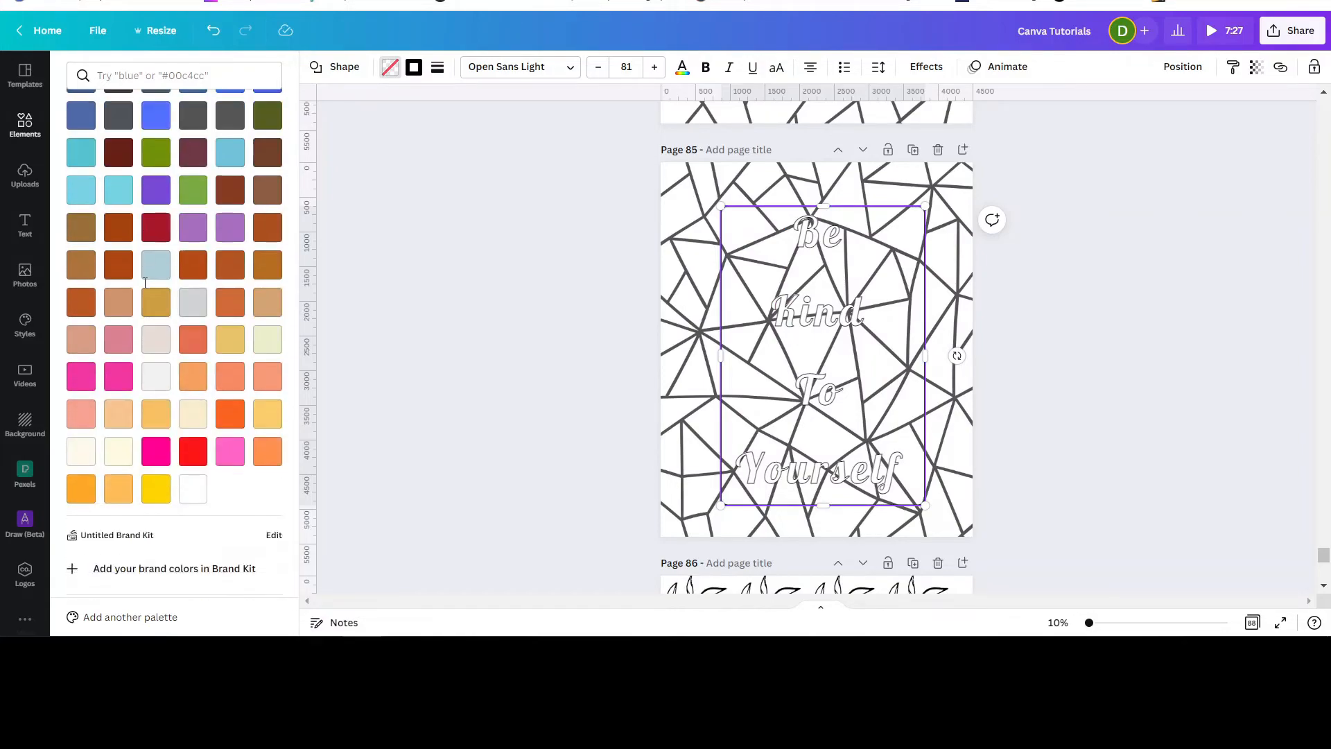
click(193, 490)
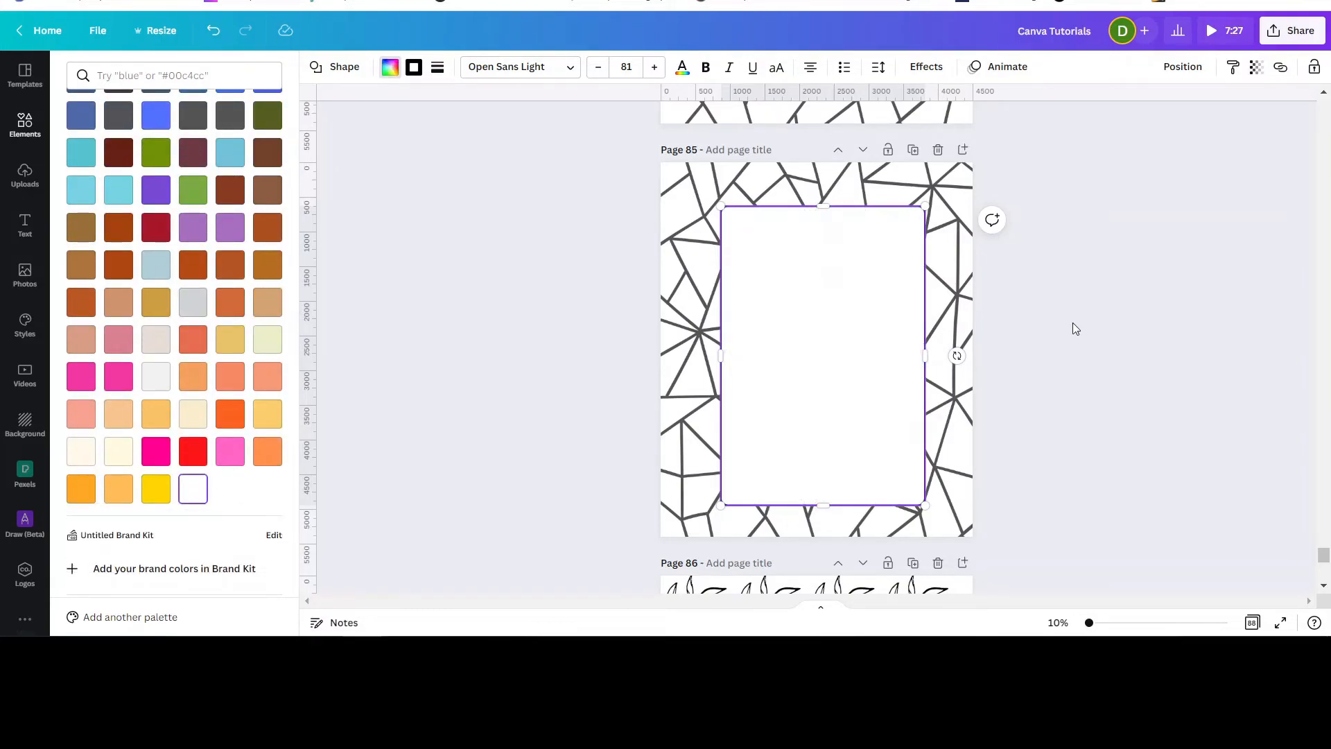
Send the white rectangle on page 85 backward so it sits behind the outlined text, then deselect it.
click(1176, 72)
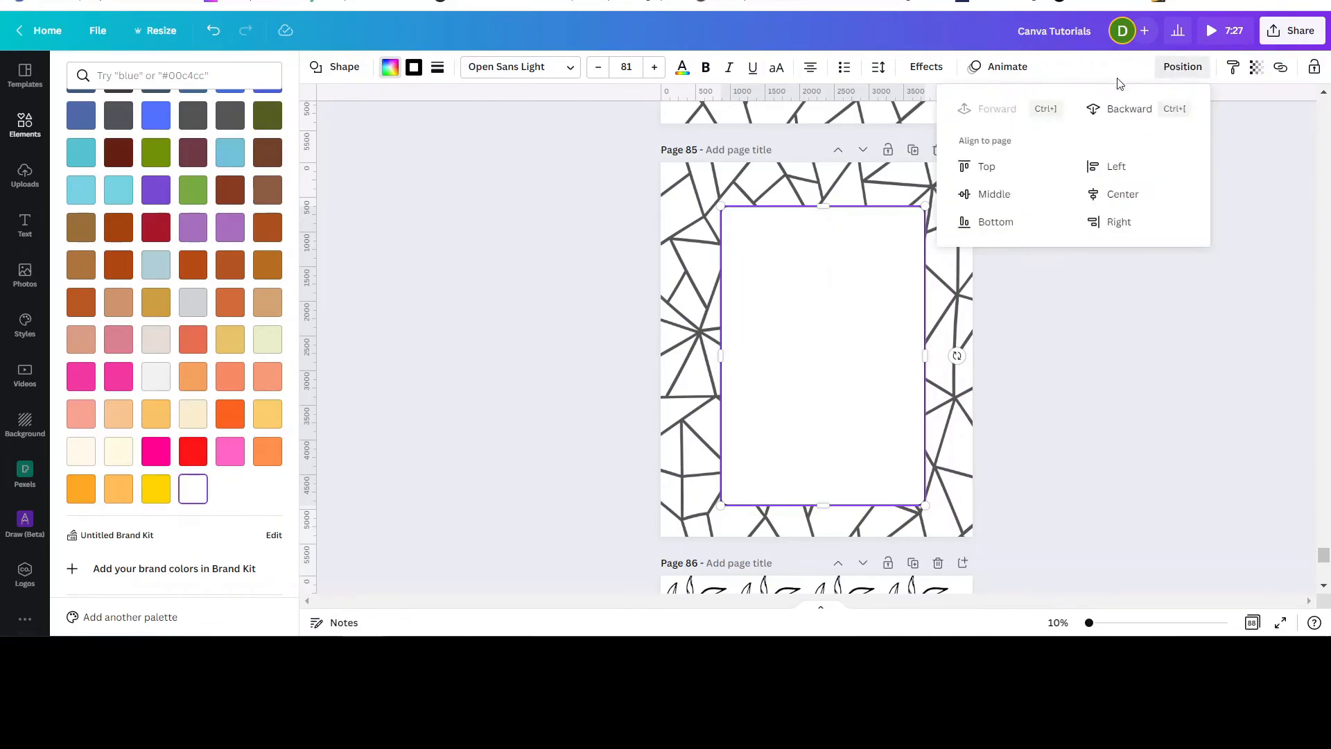
click(1122, 112)
click(1112, 333)
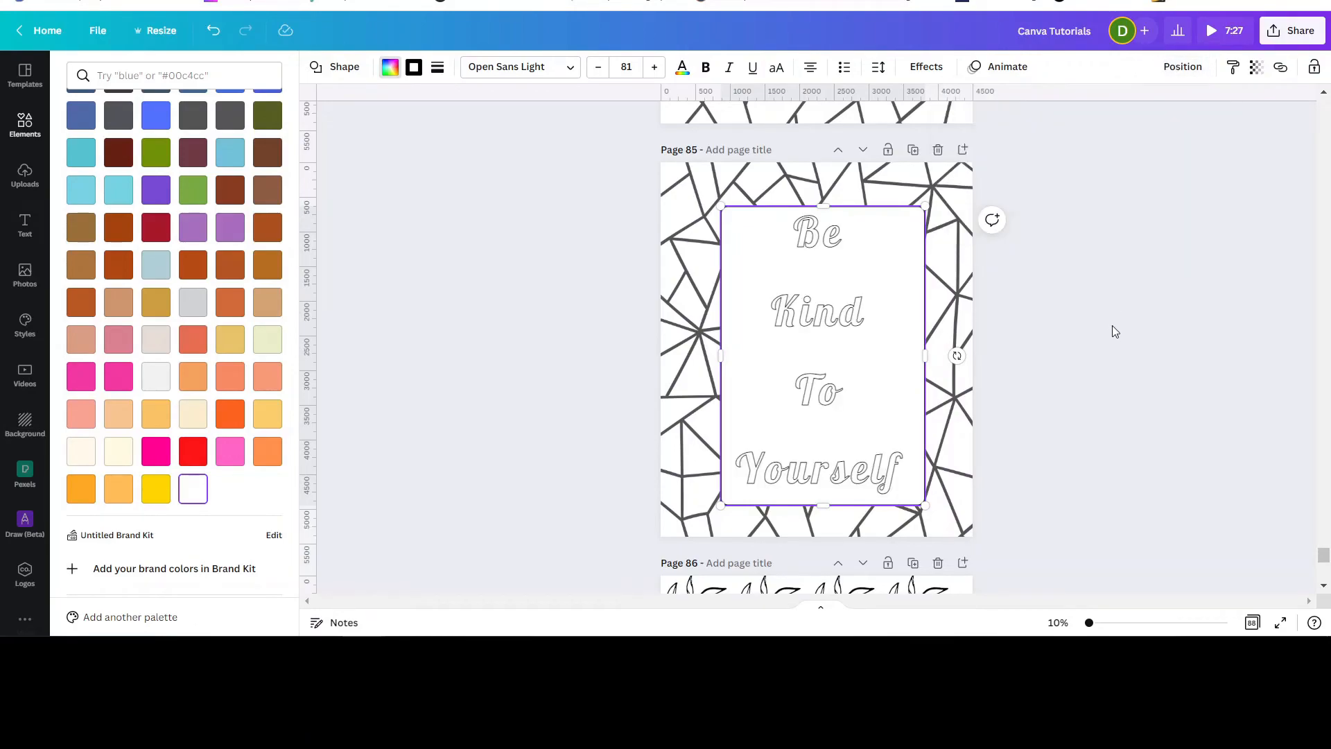
click(1112, 333)
click(1113, 332)
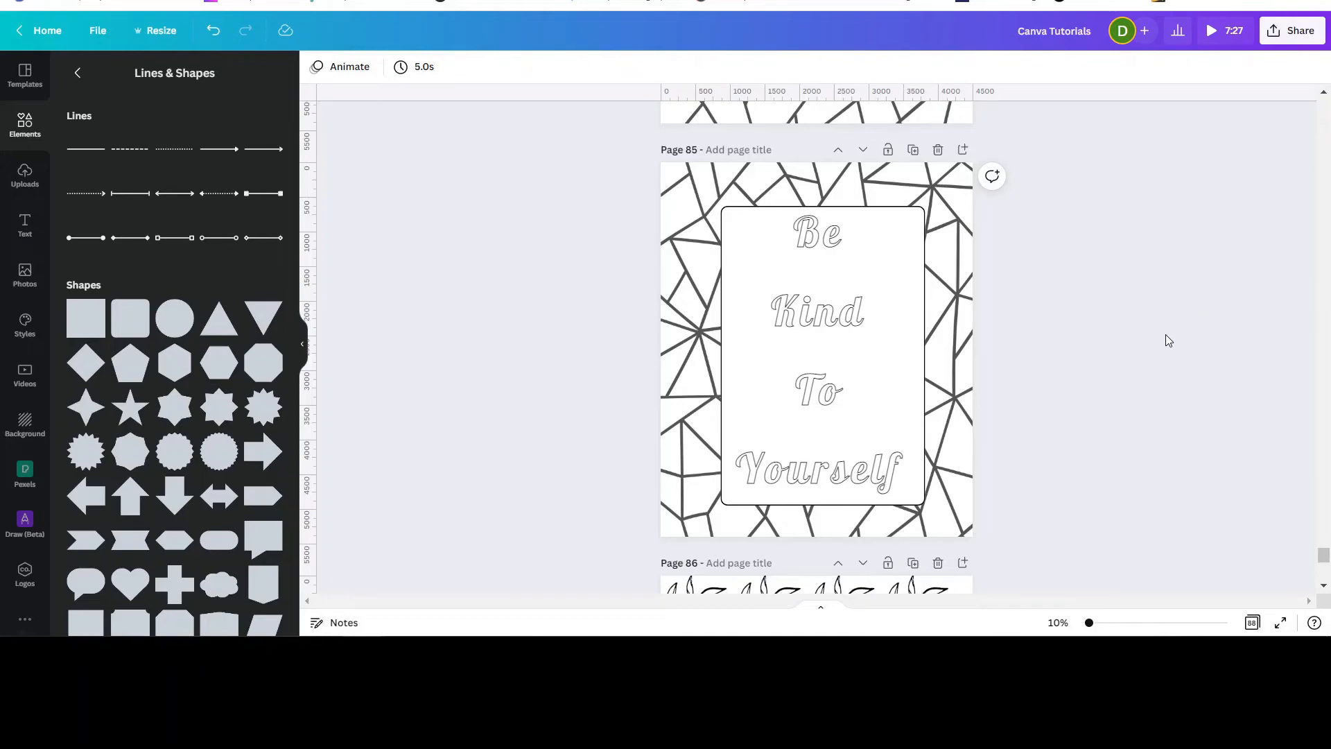
Review the finished coloring pages from page 83 through page 88.
scroll(1166, 335, down, 5)
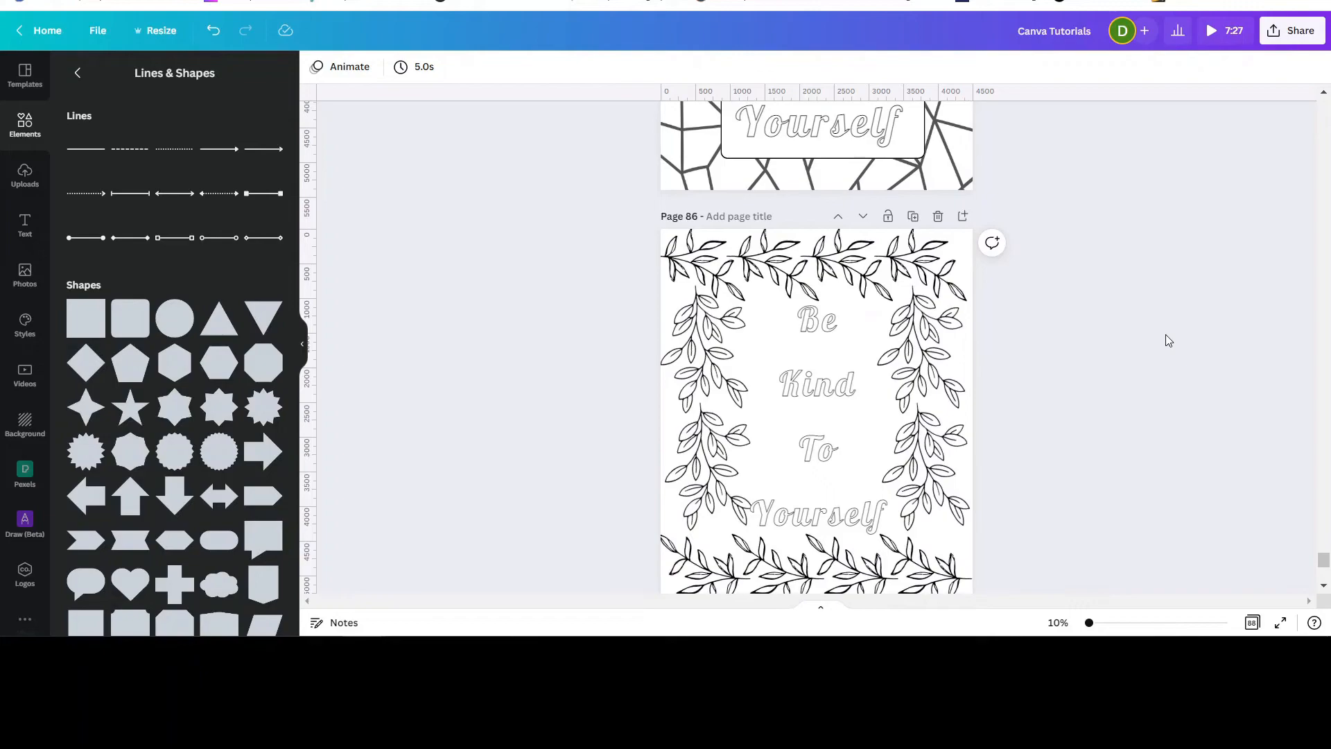
scroll(1167, 341, down, 1)
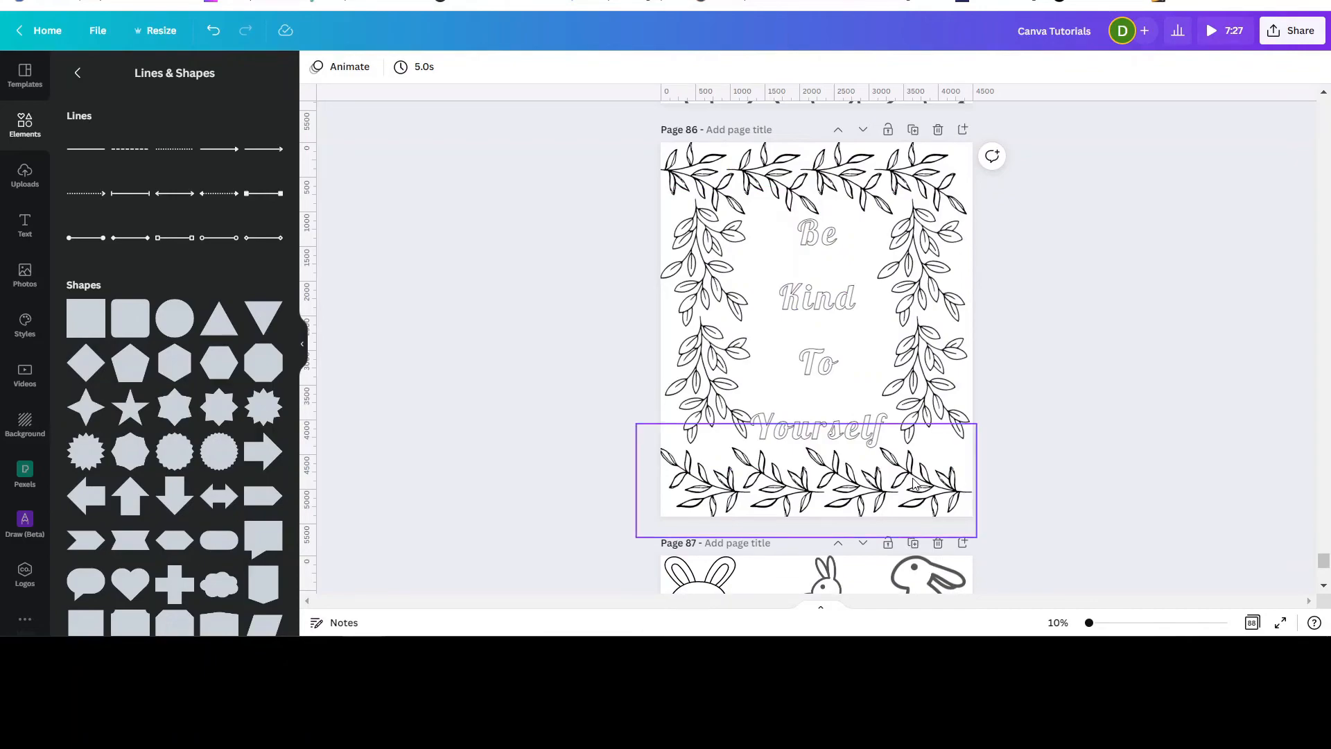
scroll(1147, 315, up, 6)
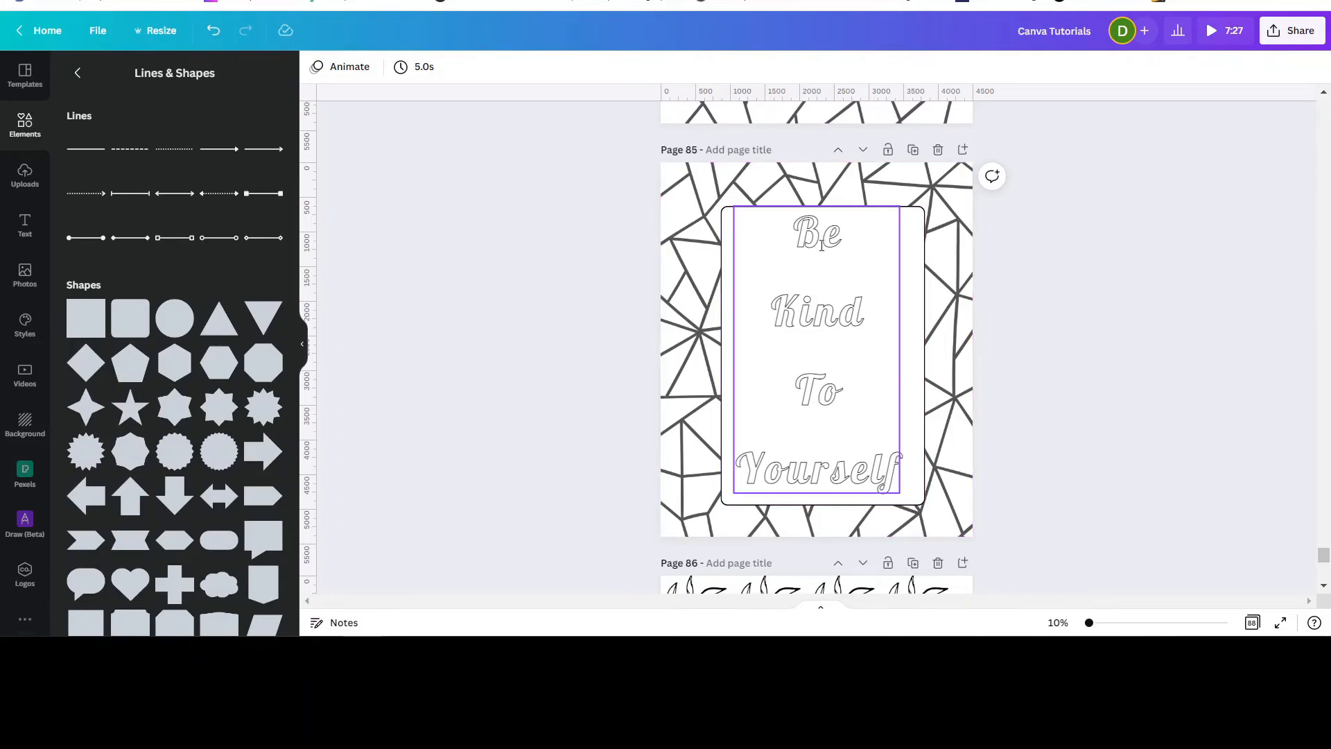
scroll(1091, 349, down, 3)
scroll(1091, 349, down, 1)
scroll(1102, 333, up, 6)
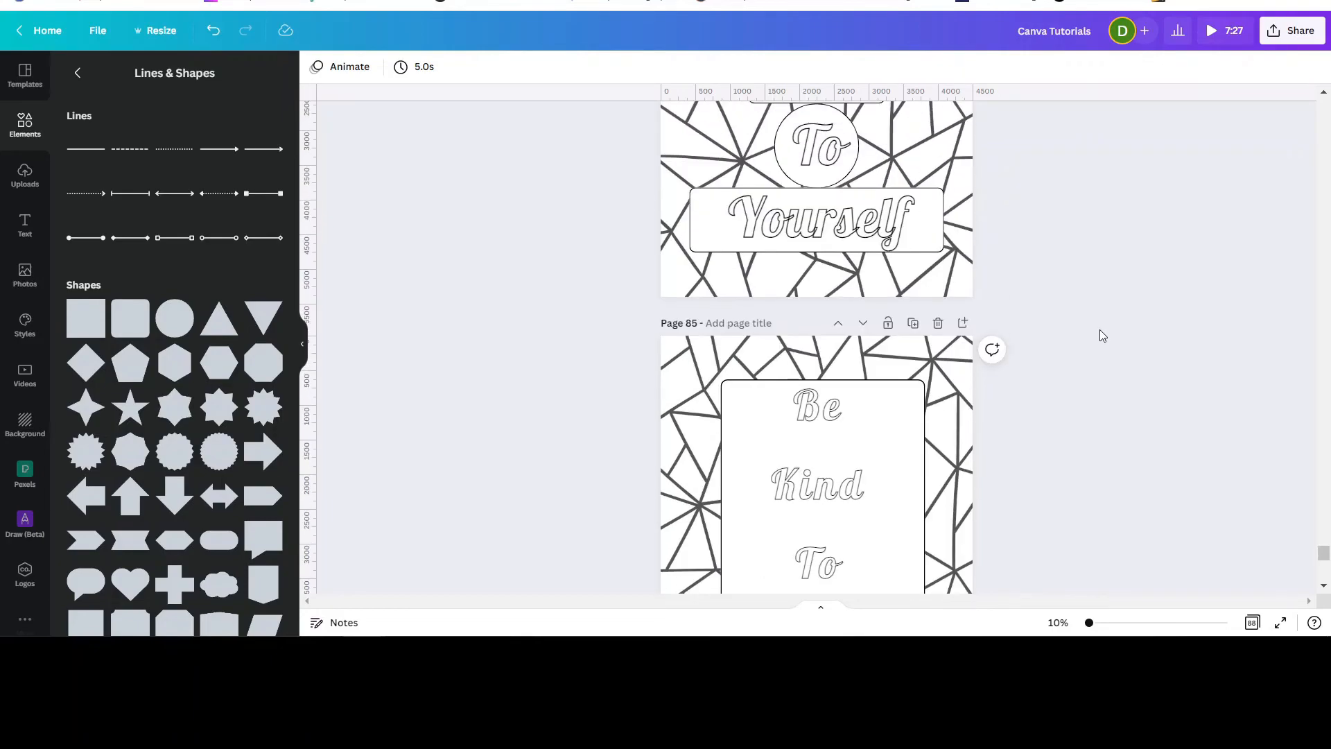
scroll(1099, 330, up, 4)
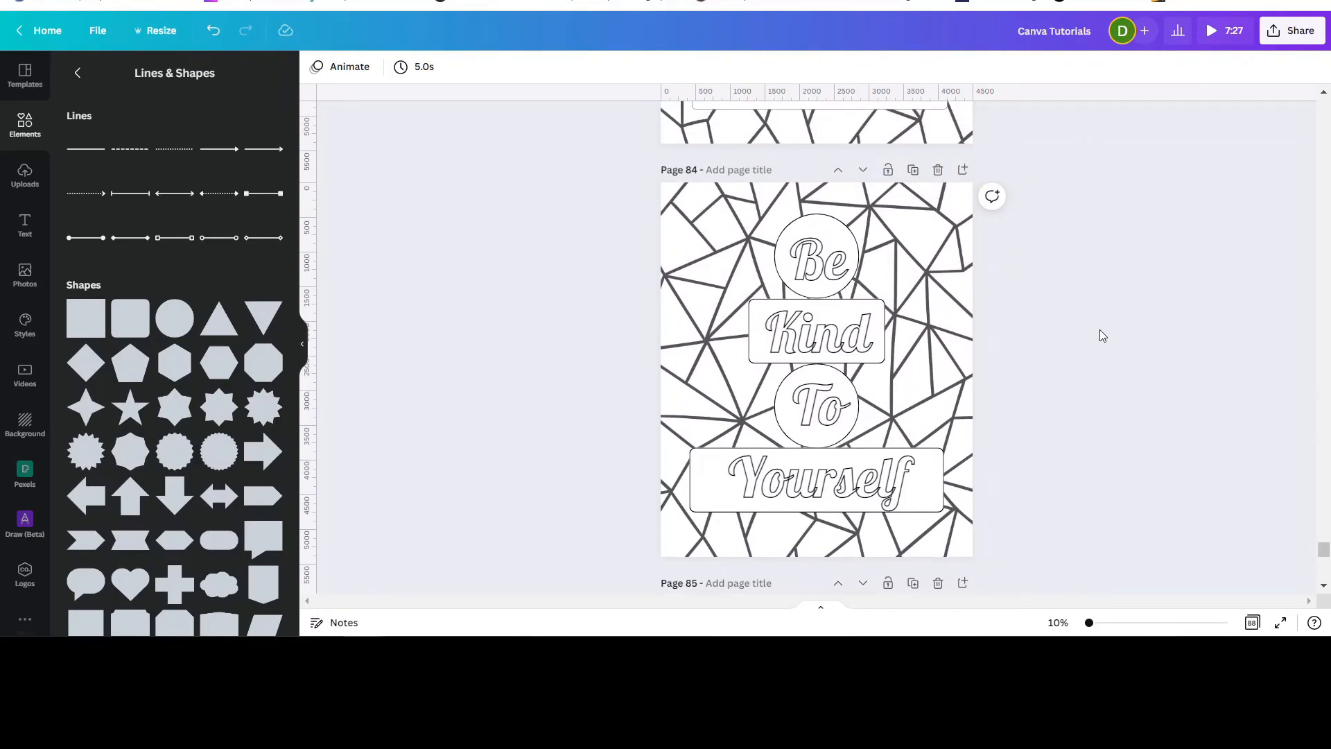
scroll(1097, 330, up, 3)
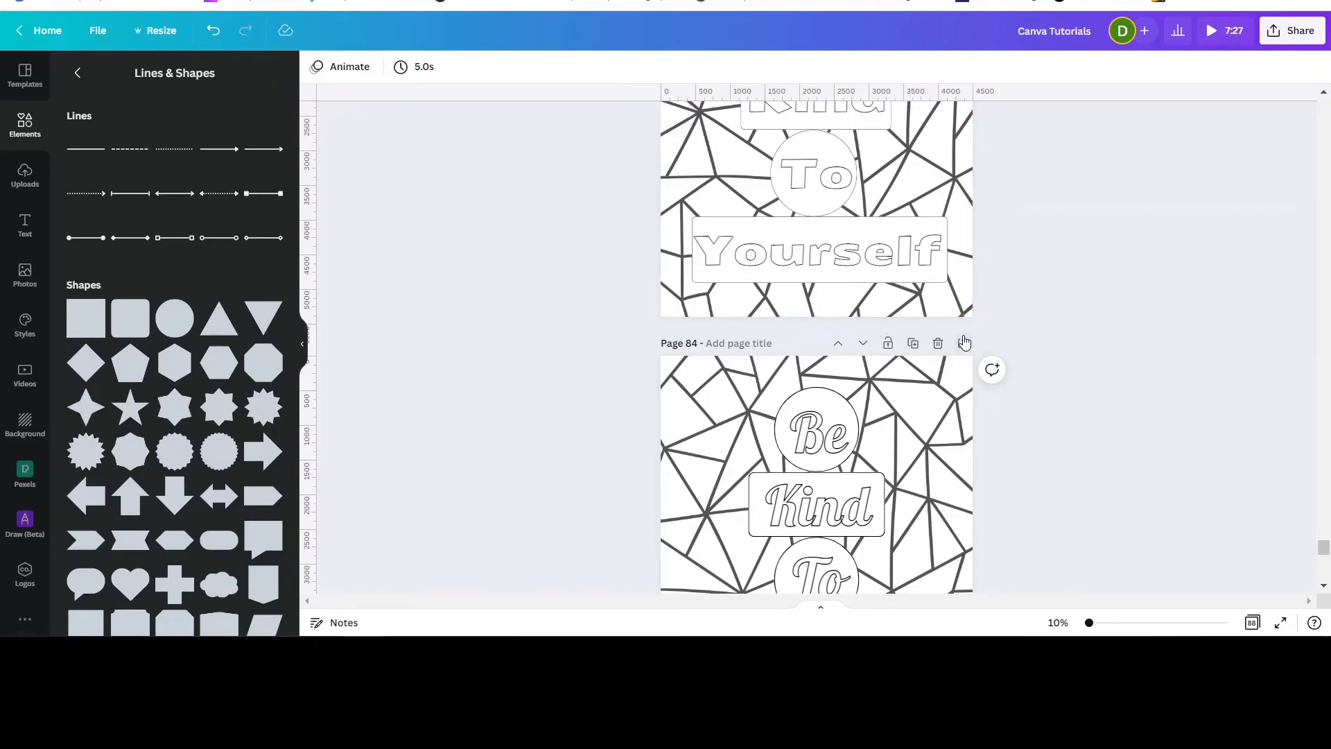
scroll(1015, 217, up, 4)
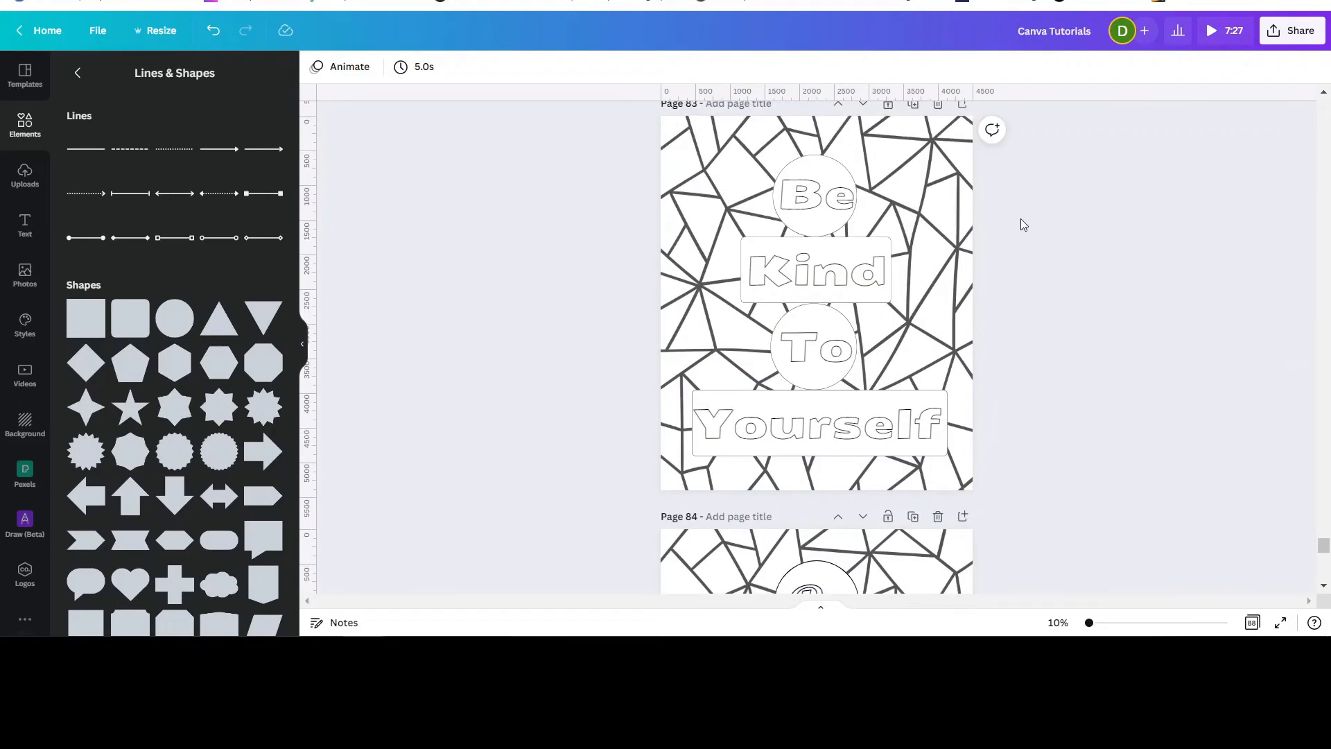
scroll(1017, 340, down, 1)
scroll(1055, 318, down, 2)
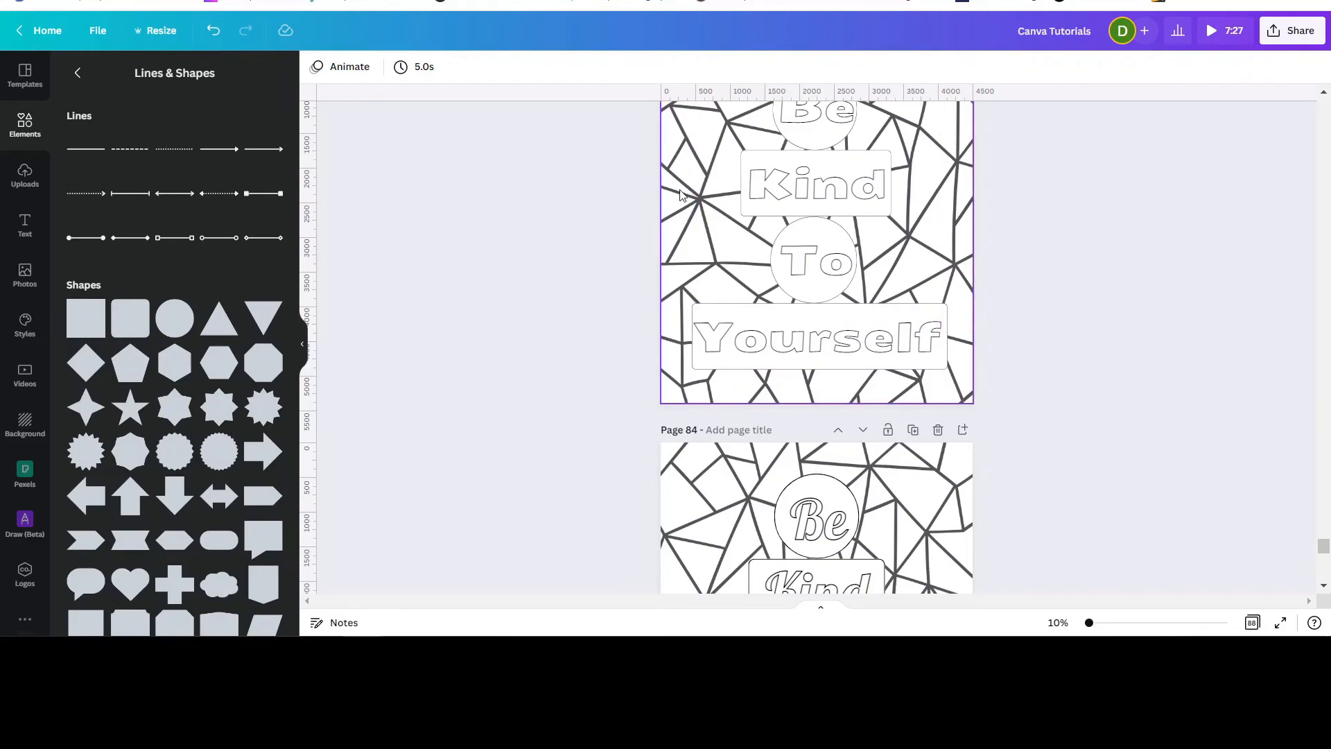
scroll(898, 308, down, 4)
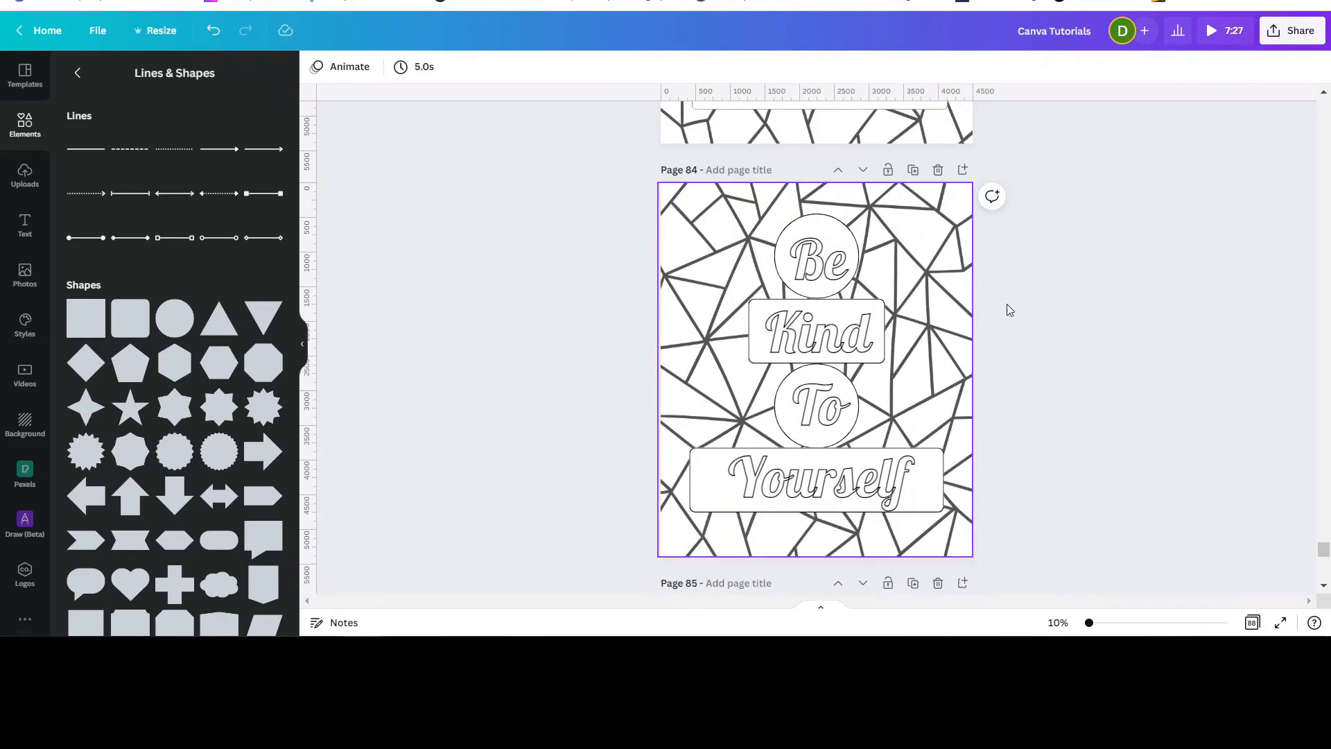
scroll(1076, 308, down, 4)
scroll(1076, 308, down, 6)
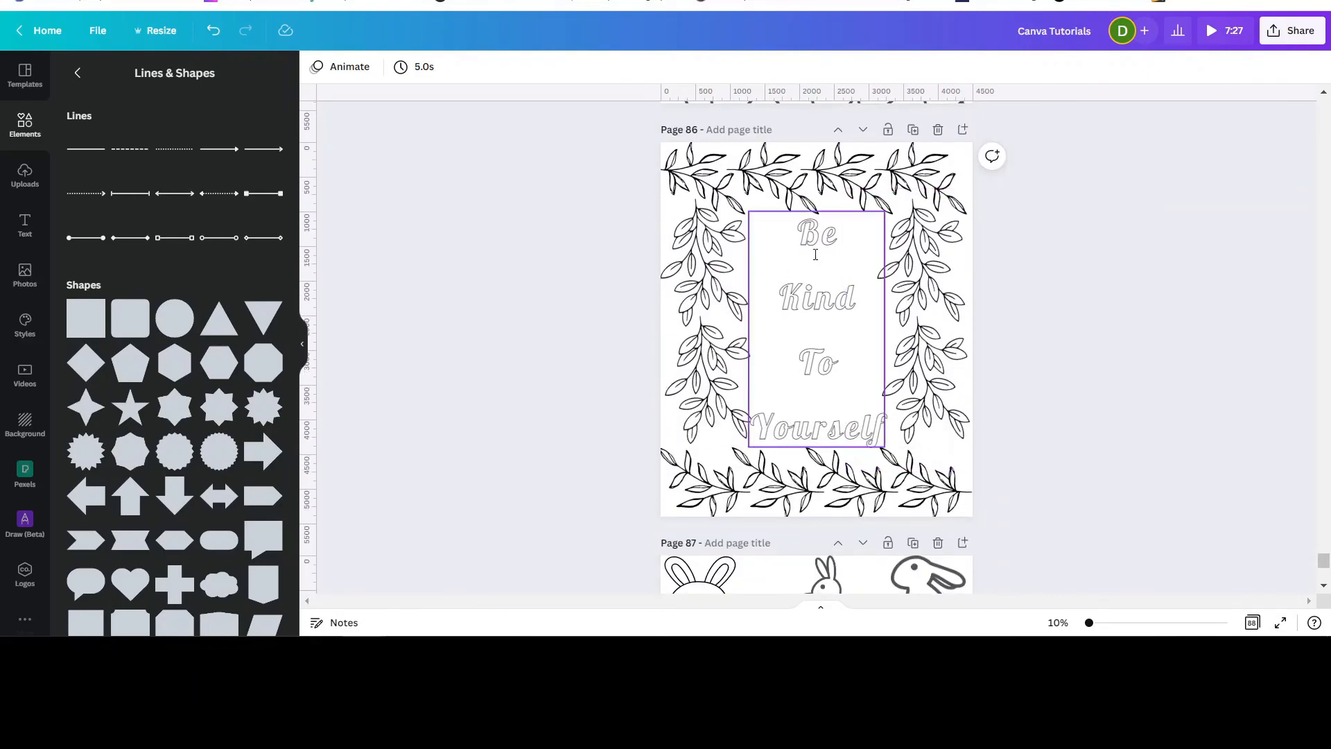
scroll(1082, 288, down, 3)
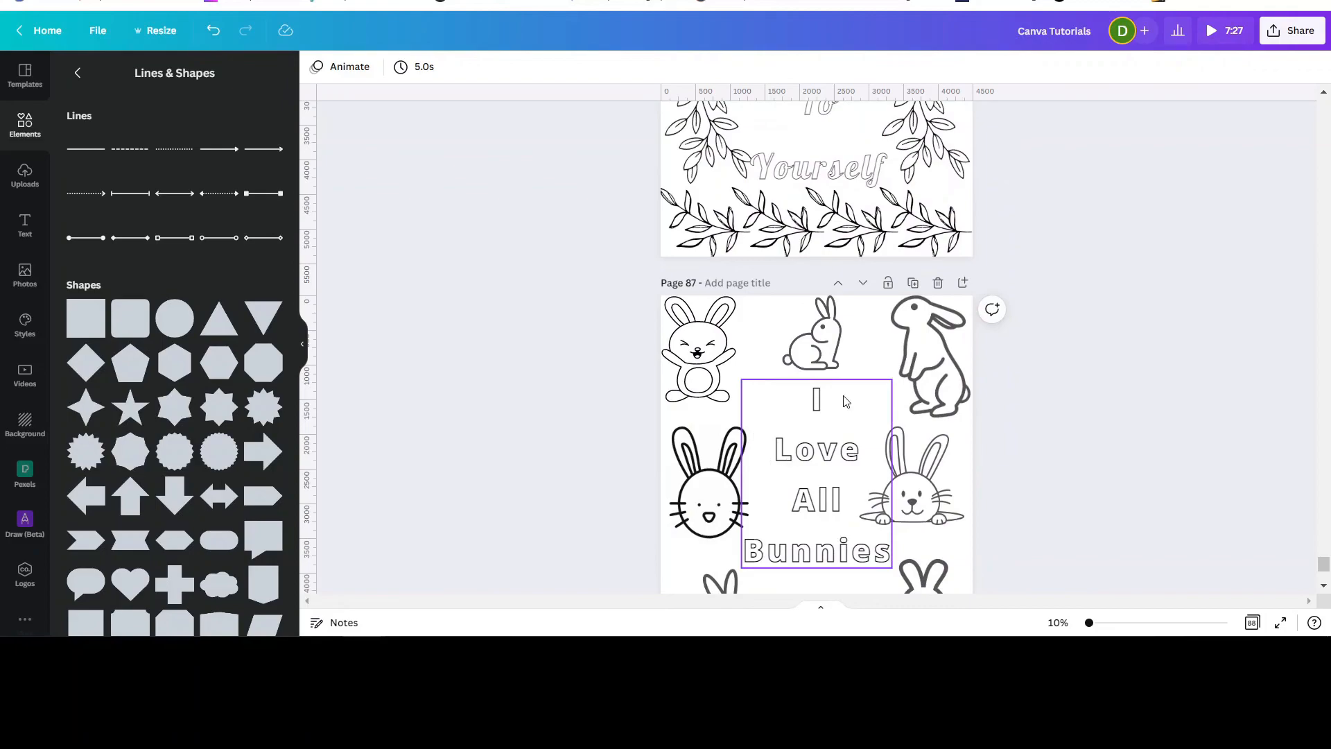
scroll(1021, 359, down, 5)
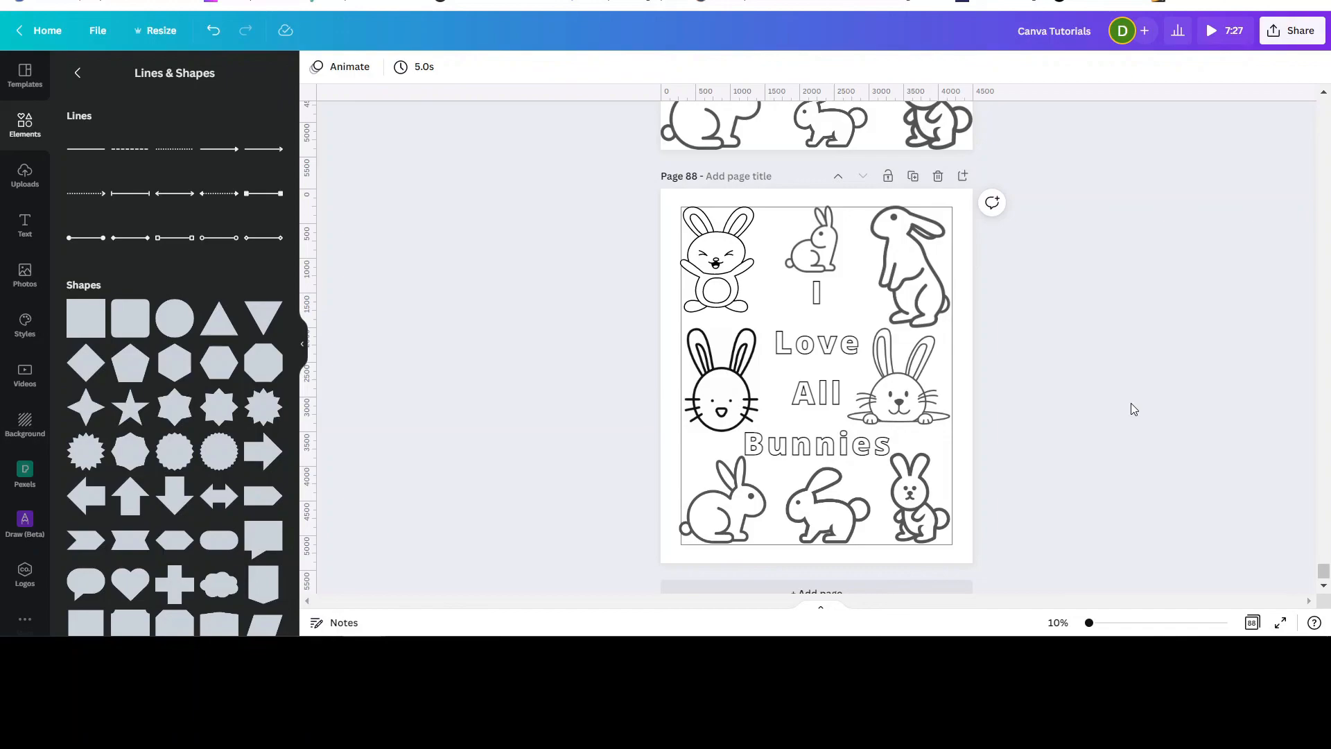
scroll(1103, 409, up, 15)
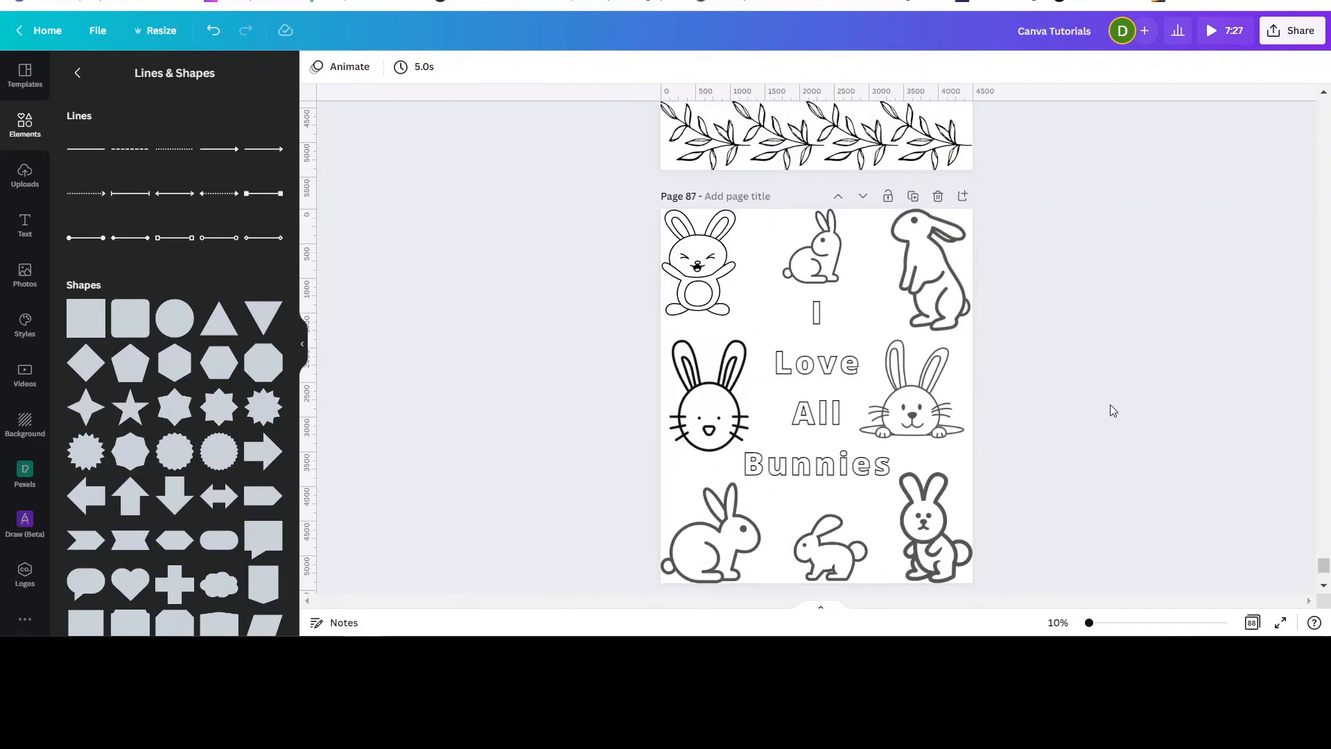
scroll(1112, 407, up, 1)
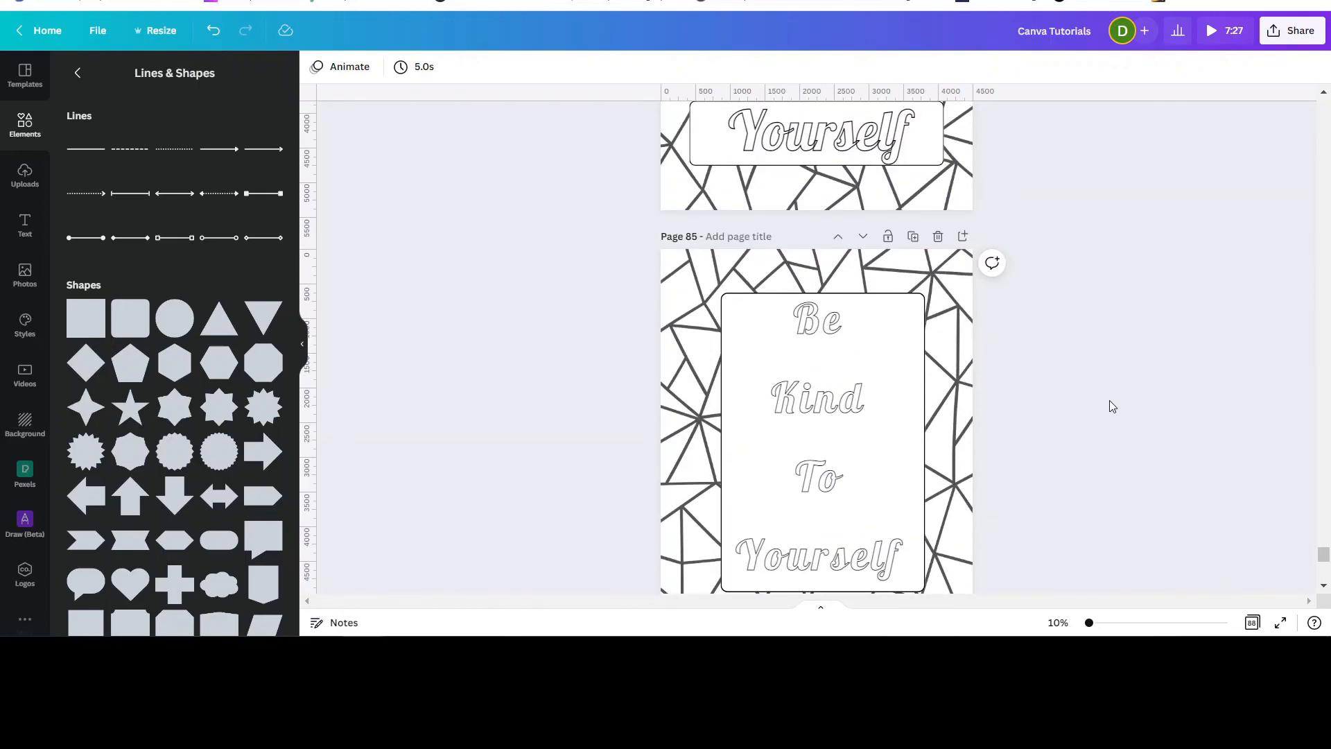